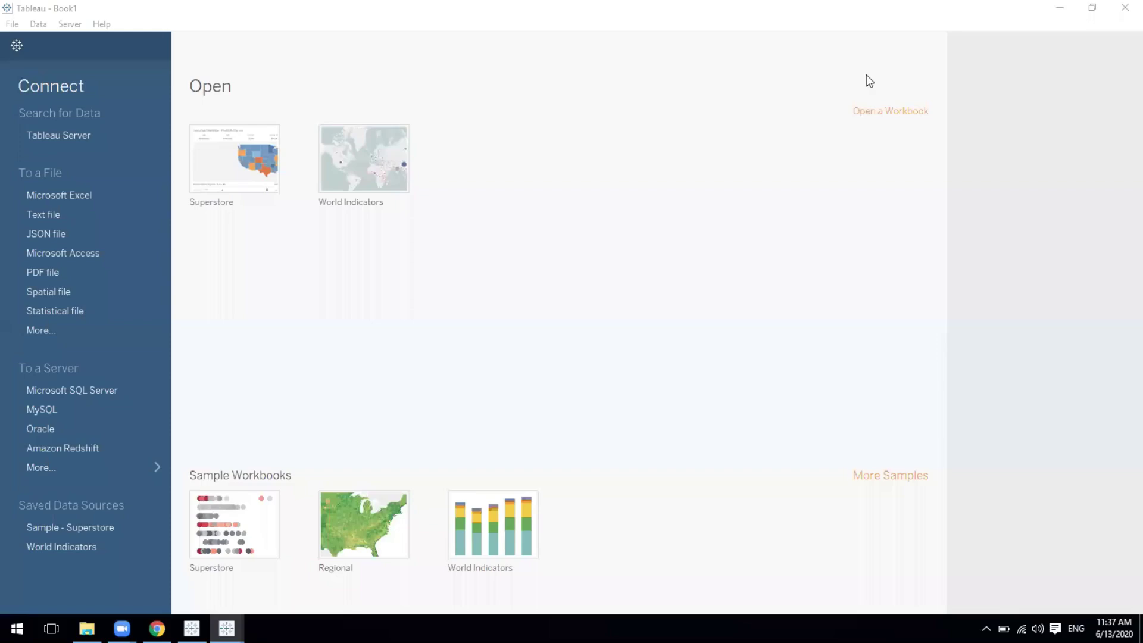
Step: Start a new Microsoft Excel file connection and browse to the Desktop folder
{"action": "left_click", "coordinate": [63, 195]}
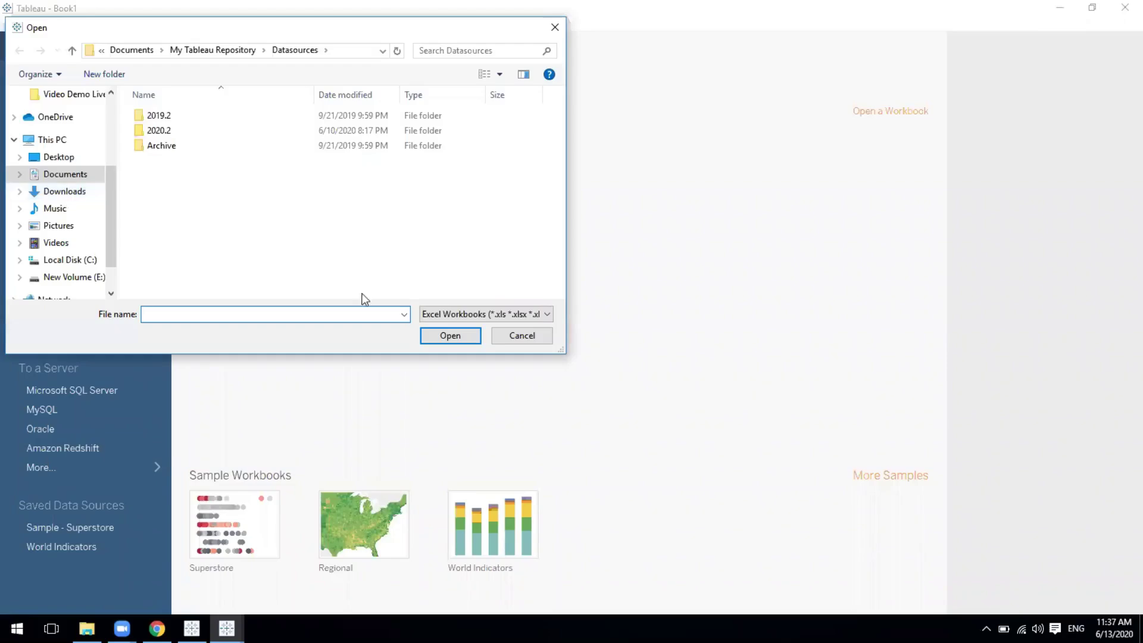
{"action": "left_click", "coordinate": [515, 340]}
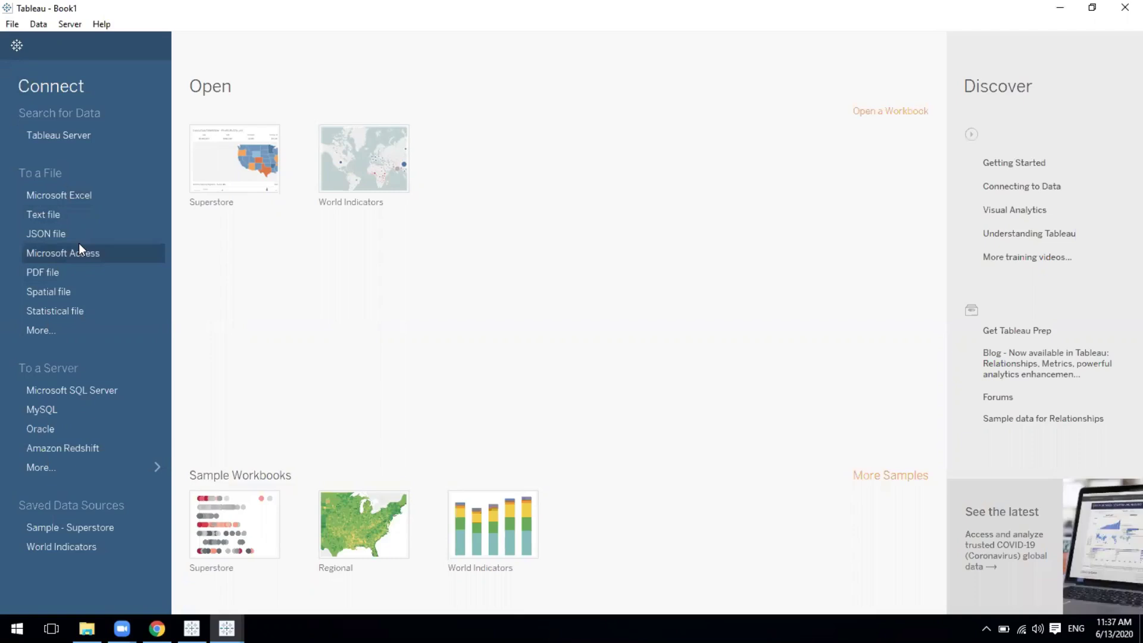
{"action": "left_click", "coordinate": [71, 195]}
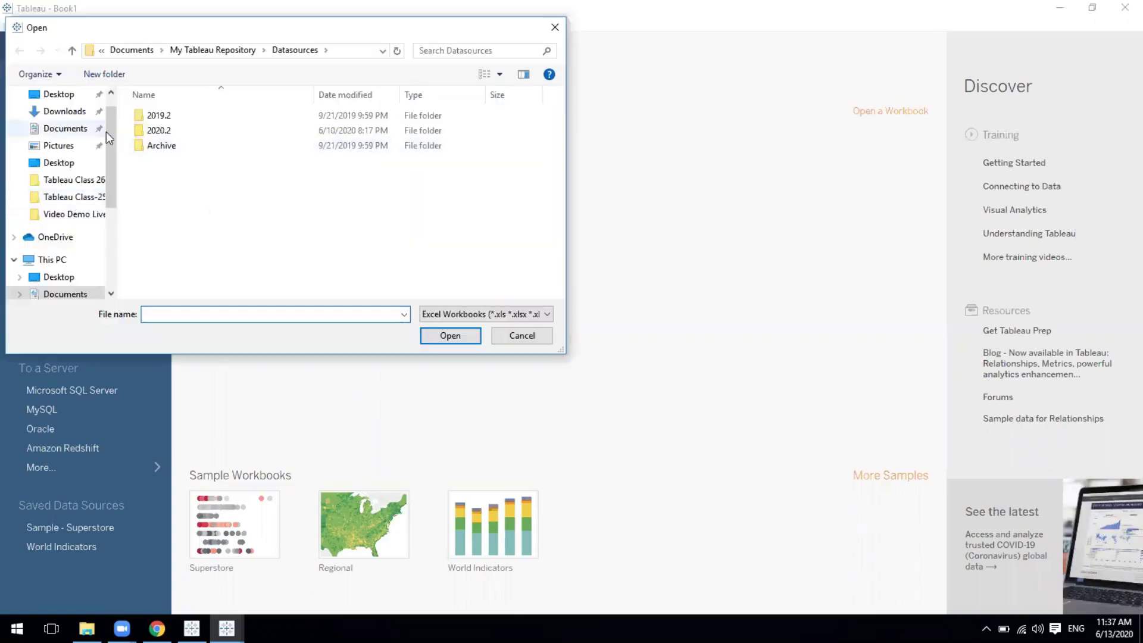
{"action": "scroll", "coordinate": [107, 122], "scroll_direction": "up", "scroll_amount": 1}
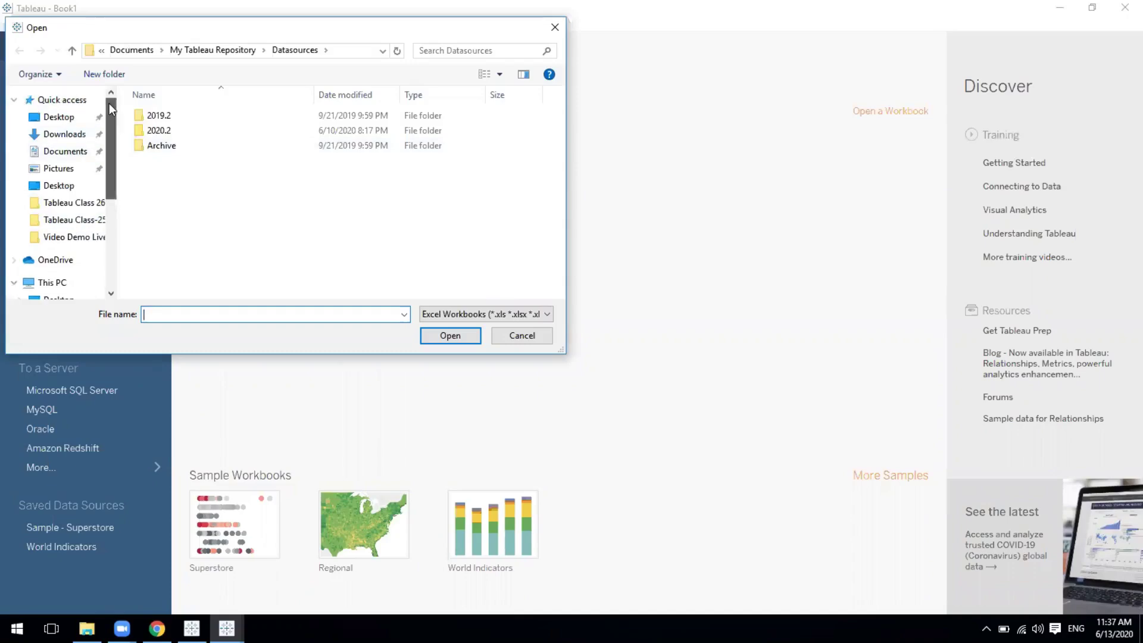
{"action": "left_click", "coordinate": [59, 117]}
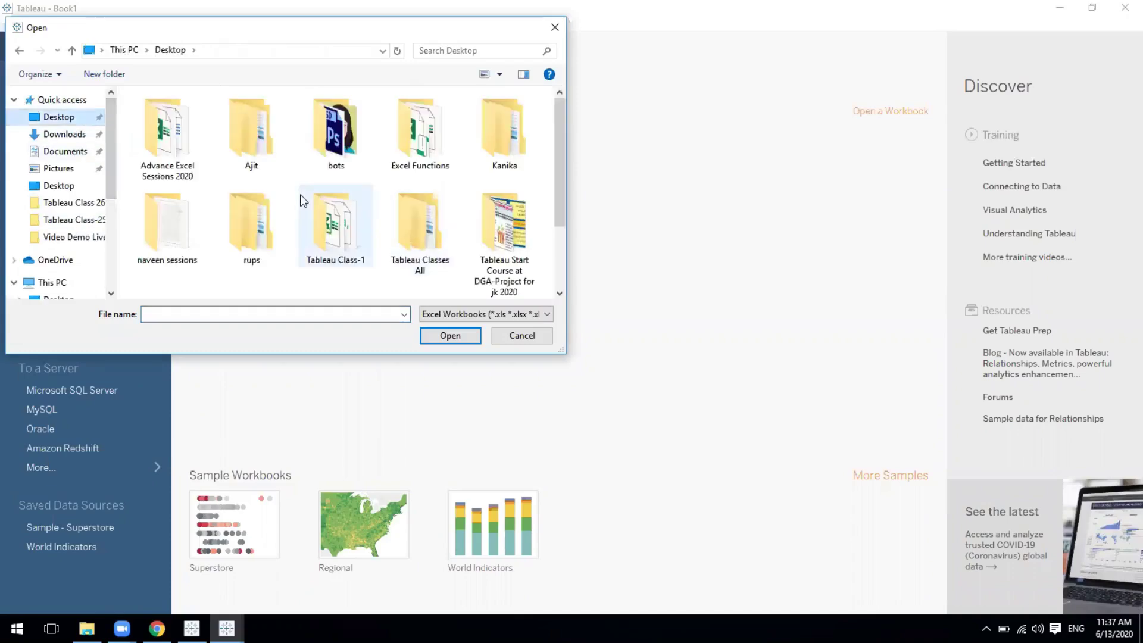
Step: Check the files inside the Tableau Class-1 folder on the desktop, and return to choosing the Excel file
{"action": "mouse_move", "coordinate": [557, 180]}
{"action": "left_mouse_down"}
{"action": "mouse_move", "coordinate": [562, 252]}
{"action": "mouse_move", "coordinate": [565, 178]}
{"action": "left_mouse_up"}
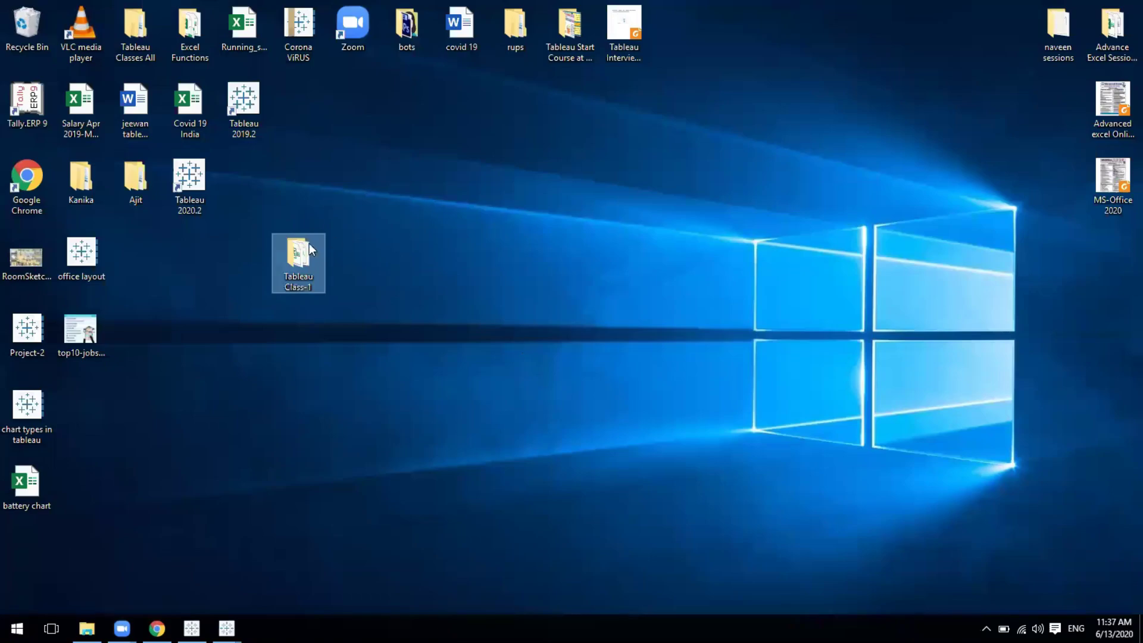
{"action": "double_click", "coordinate": [298, 253]}
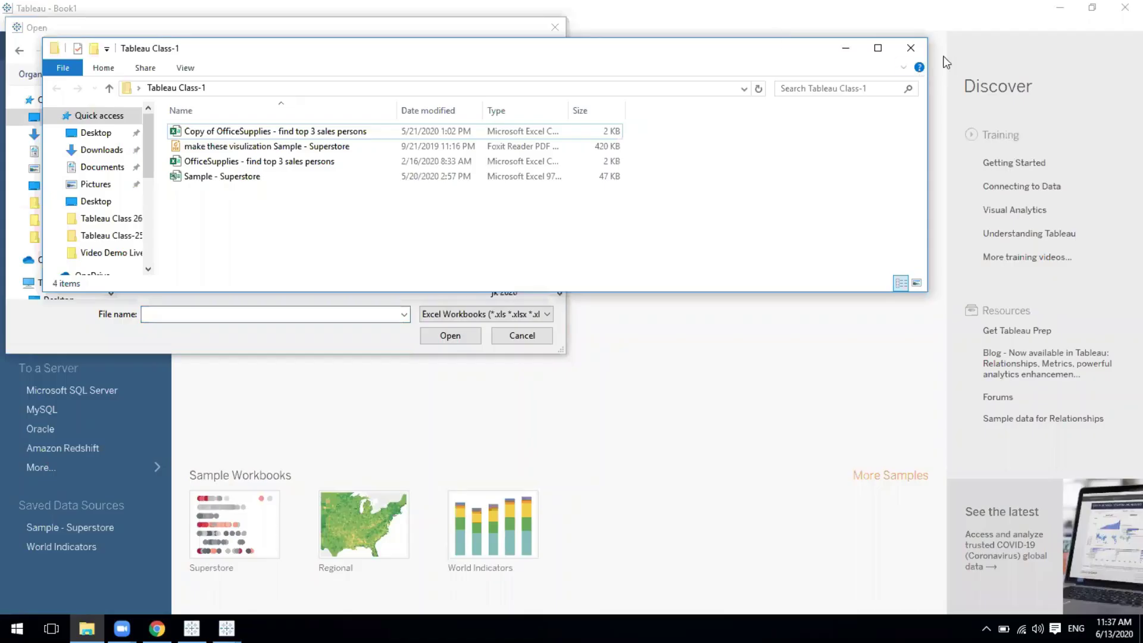
{"action": "left_click", "coordinate": [922, 49]}
{"action": "left_click", "coordinate": [249, 226]}
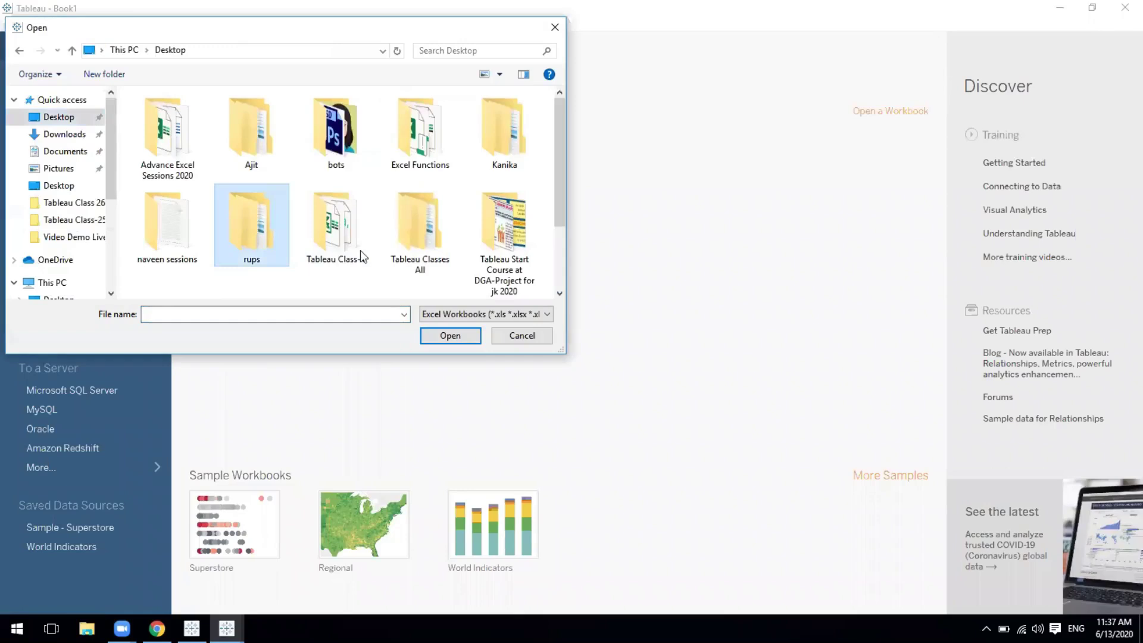
Step: Connect to the Sample - Superstore workbook in the Tableau Class-1 folder and add its Orders sheet to the data source
{"action": "double_click", "coordinate": [359, 249]}
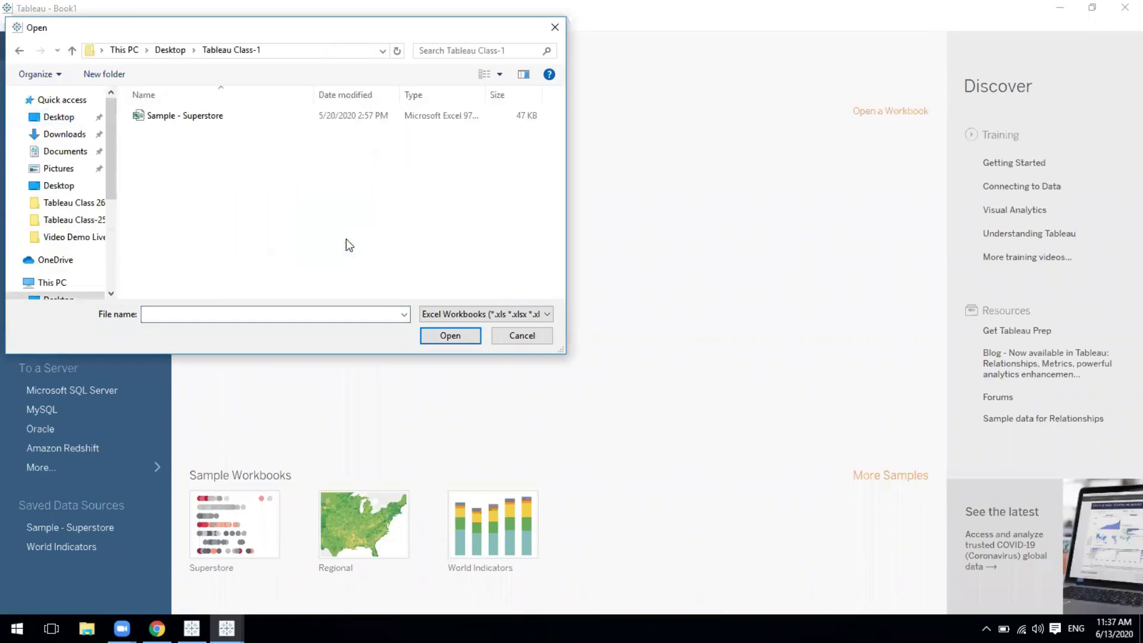
{"action": "left_click", "coordinate": [178, 117]}
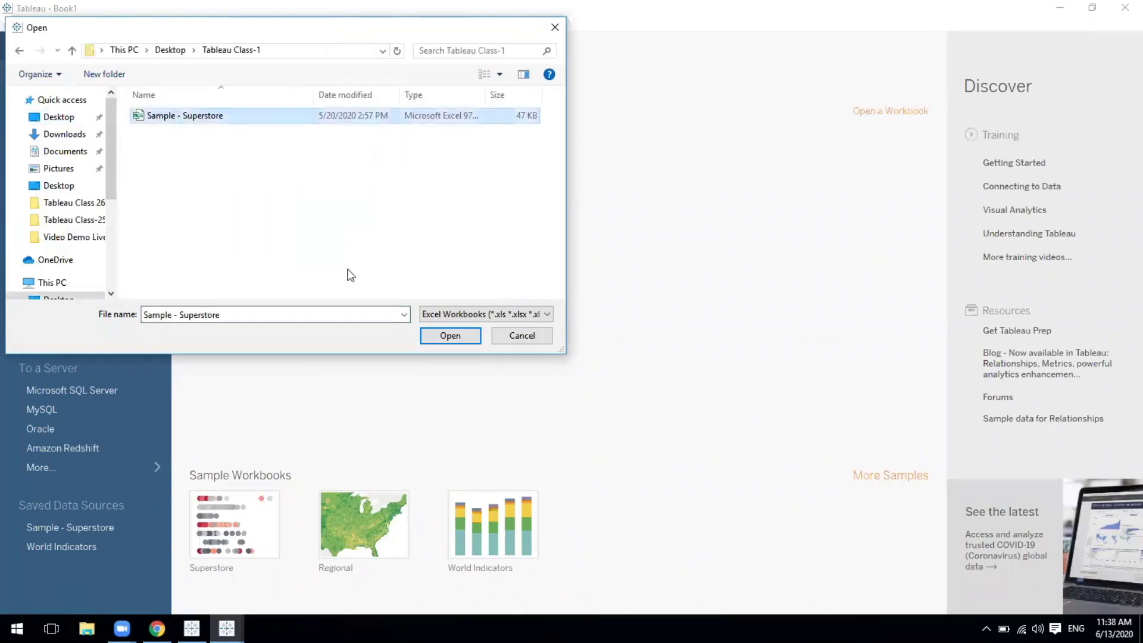
{"action": "left_click", "coordinate": [441, 335]}
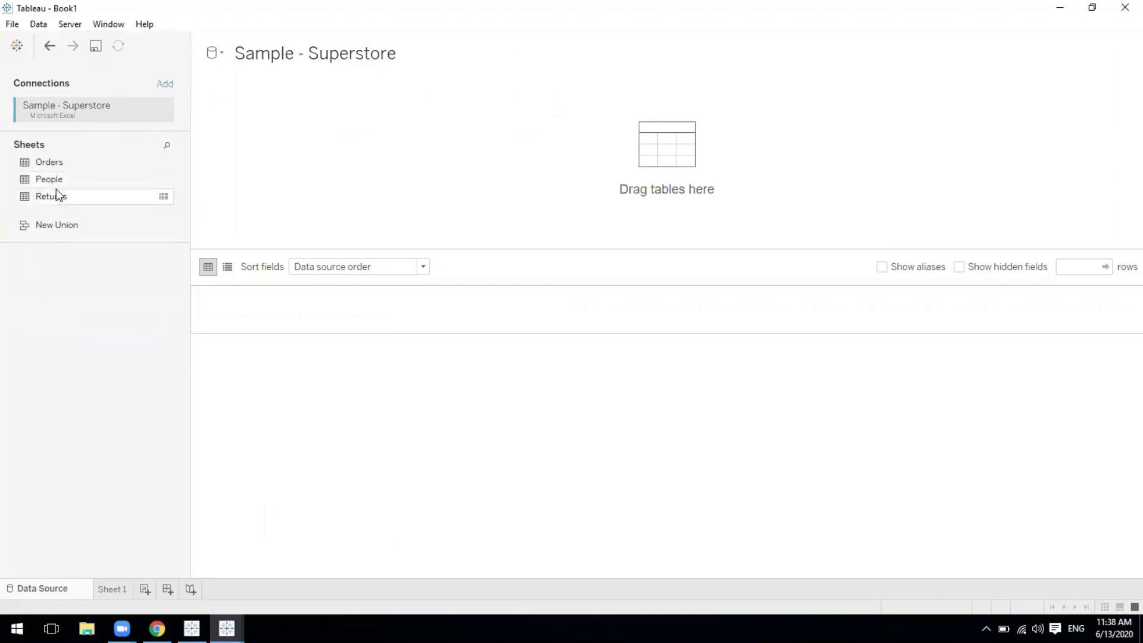
{"action": "left_click_drag", "start_coordinate": [42, 164], "coordinate": [624, 174]}
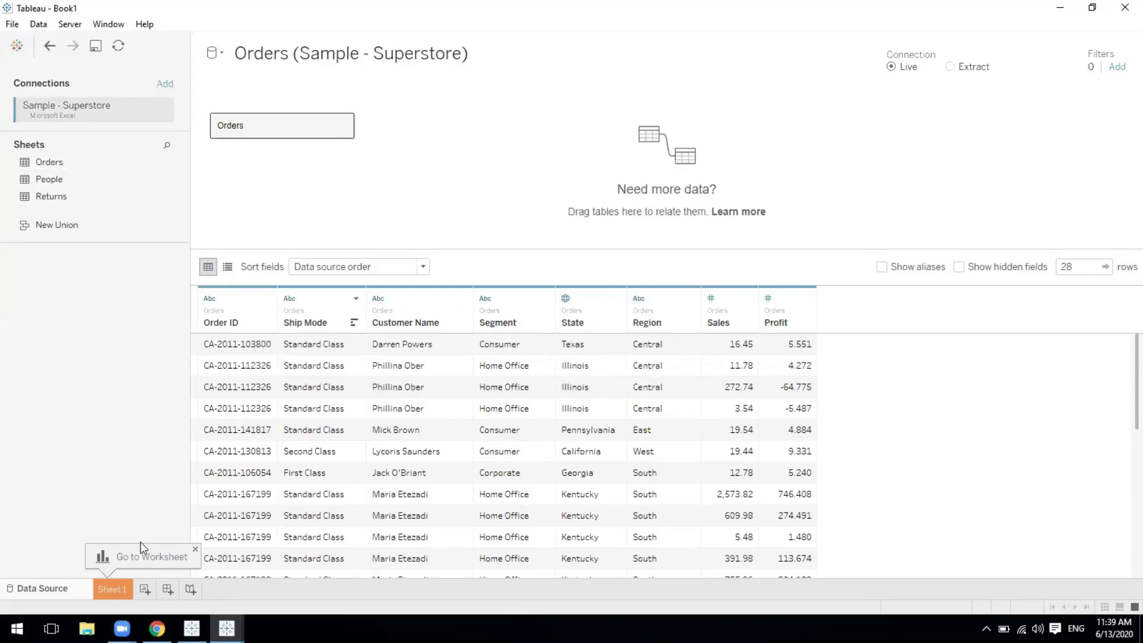
{"action": "left_click", "coordinate": [195, 549]}
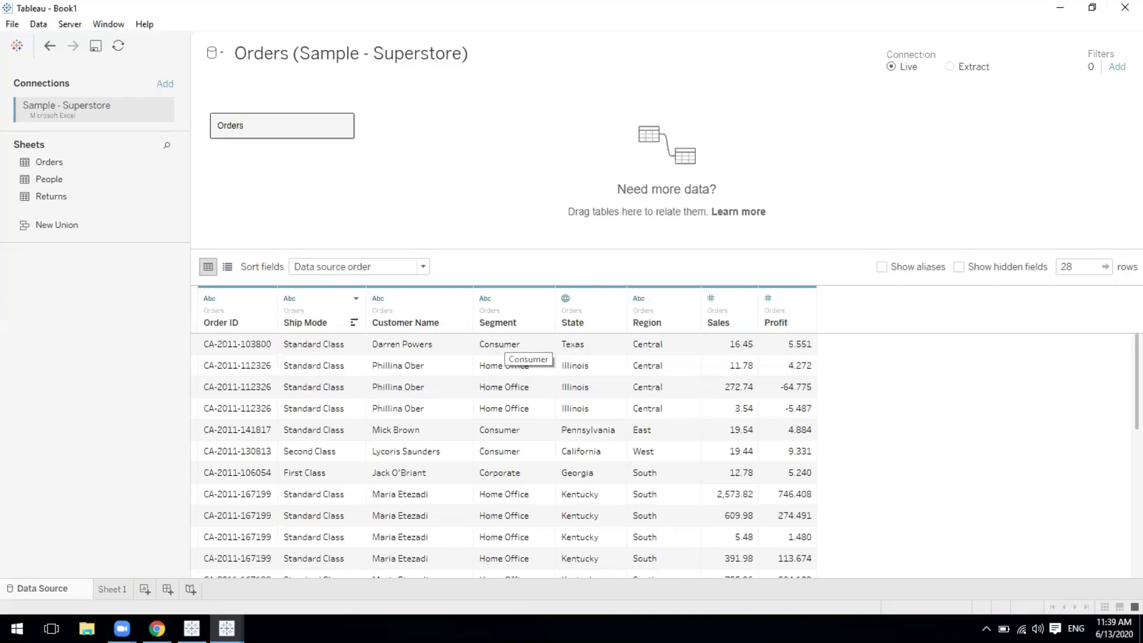
Step: Look at the blank Sheet 1 worksheet and the field list of the Orders data source
{"action": "left_click", "coordinate": [111, 588]}
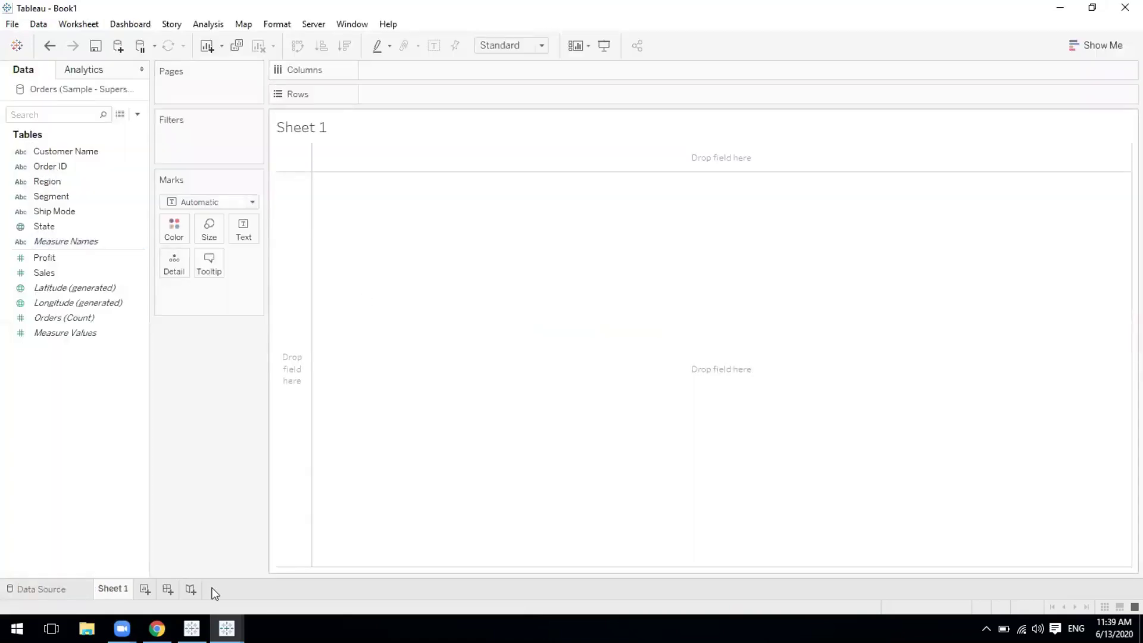
{"action": "left_click", "coordinate": [25, 590]}
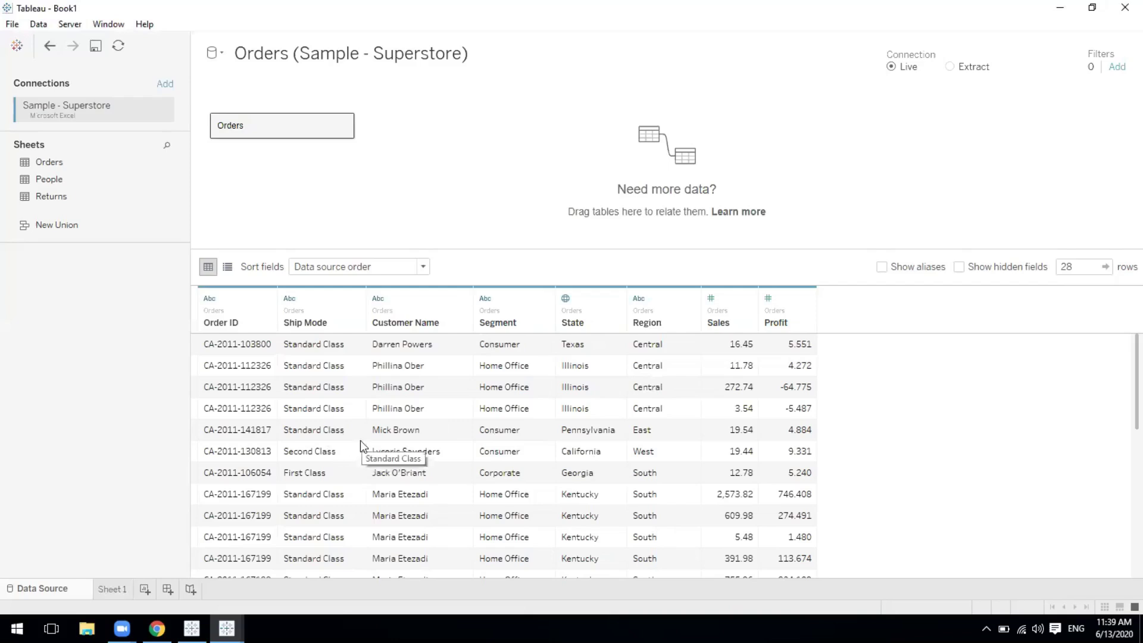
{"action": "left_click", "coordinate": [227, 269]}
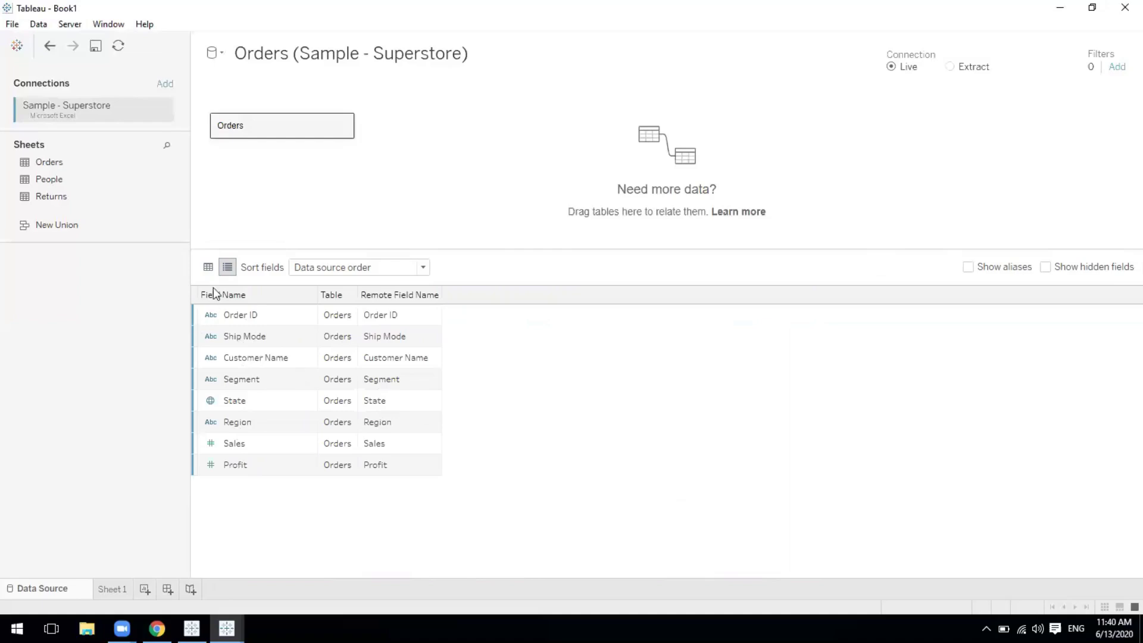
{"action": "left_click", "coordinate": [208, 270]}
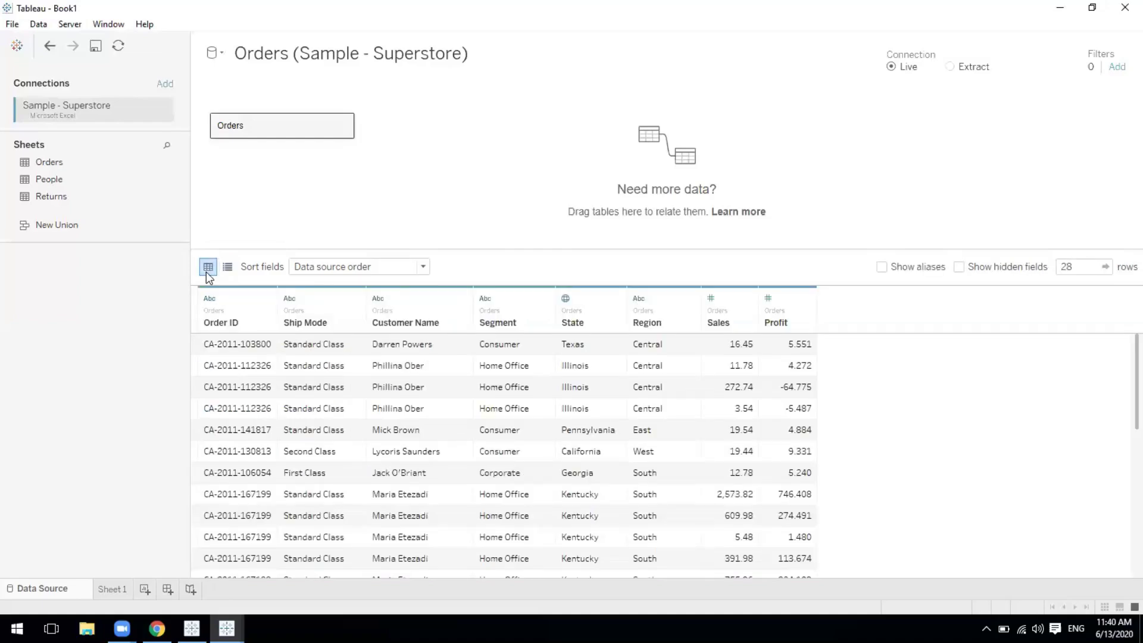
Step: Browse the Orders data preview from the first rows down to the last record and back
{"action": "left_click", "coordinate": [468, 449]}
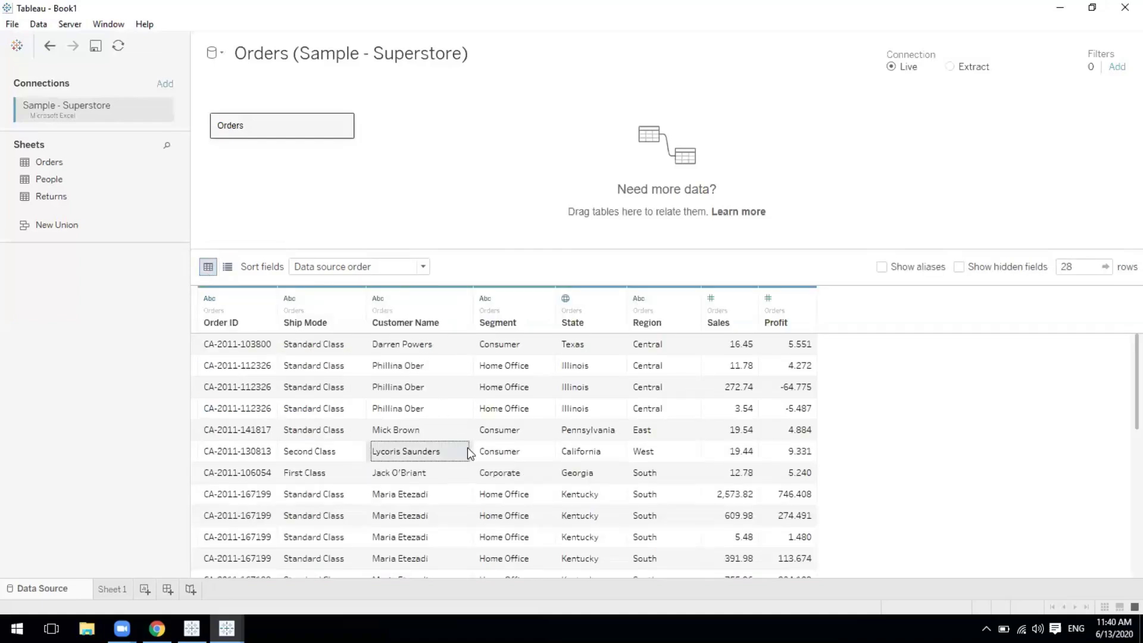
{"action": "key", "text": "Down"}
{"action": "key", "text": "Down"}
{"action": "key", "text": "Down"}
{"action": "key", "text": "Down"}
{"action": "key", "text": "Down"}
{"action": "key", "text": "Down"}
{"action": "key", "text": "Down"}
{"action": "key", "text": "Down"}
{"action": "key", "text": "Down"}
{"action": "key", "text": "Down"}
{"action": "key", "text": "Down"}
{"action": "key", "text": "Down"}
{"action": "key", "text": "Down"}
{"action": "key", "text": "Down"}
{"action": "key", "text": "Down"}
{"action": "key", "text": "Down"}
{"action": "key", "text": "Down"}
{"action": "key", "text": "Down"}
{"action": "key", "text": "Down"}
{"action": "key", "text": "Down"}
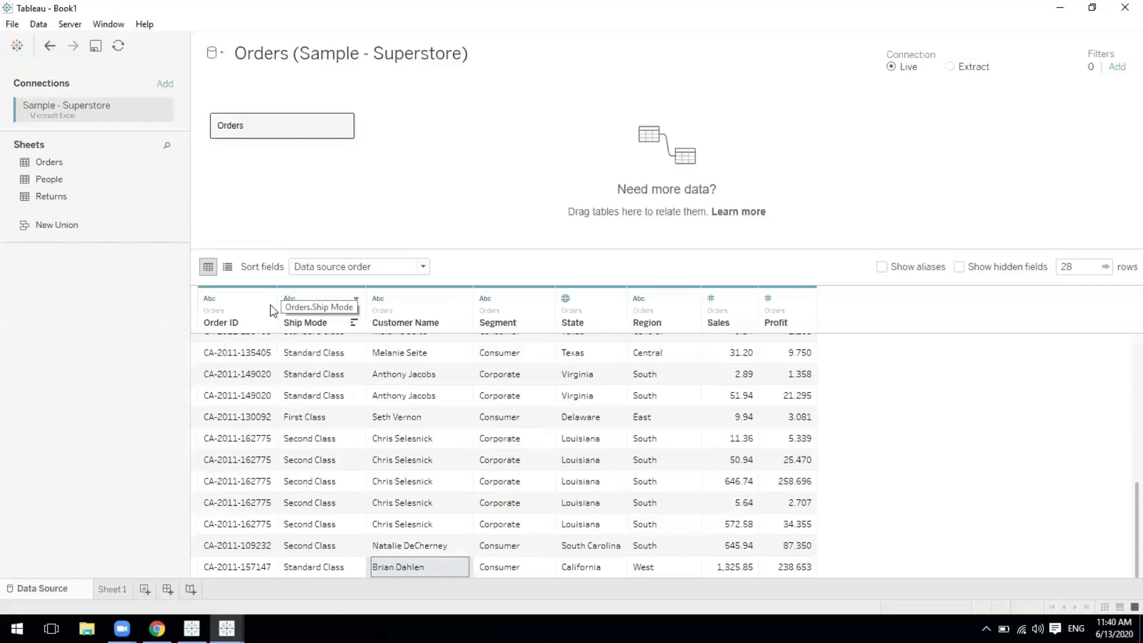
{"action": "scroll", "coordinate": [335, 402], "scroll_direction": "up", "scroll_amount": 6}
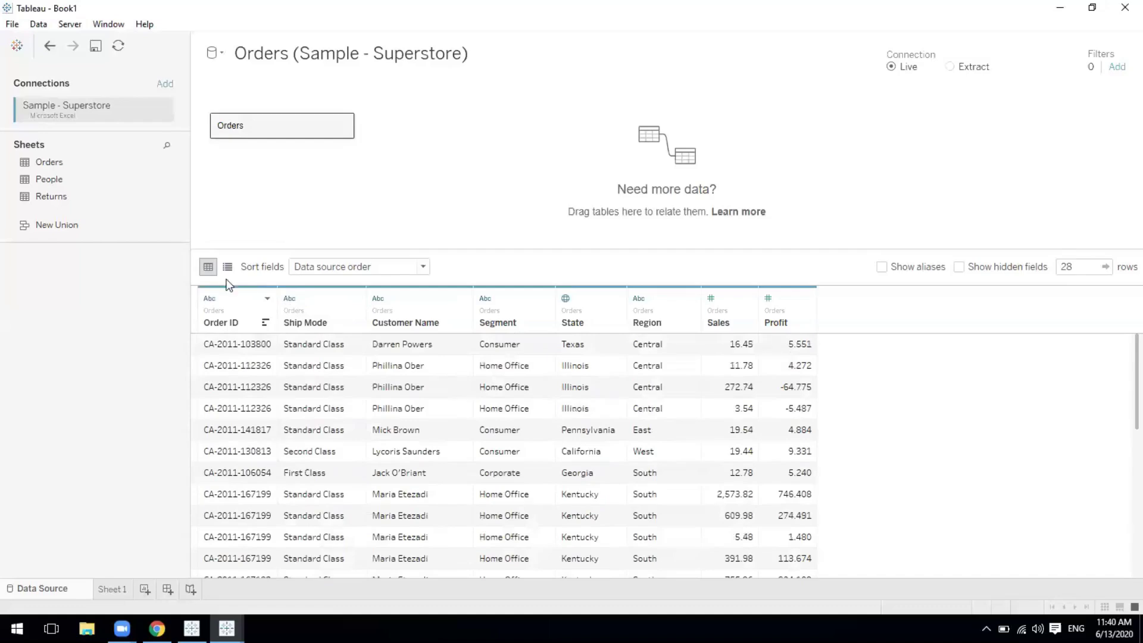
Step: Show the Orders fields as a list and review the data type options of the Order ID field
{"action": "left_click", "coordinate": [228, 267]}
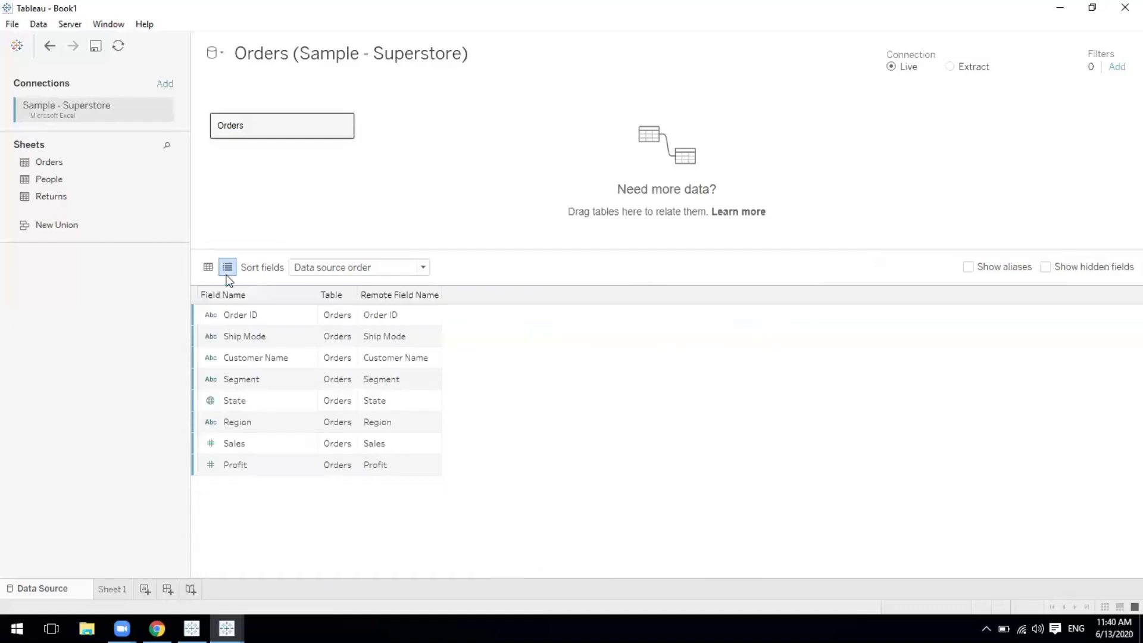
{"action": "double_click", "coordinate": [238, 316]}
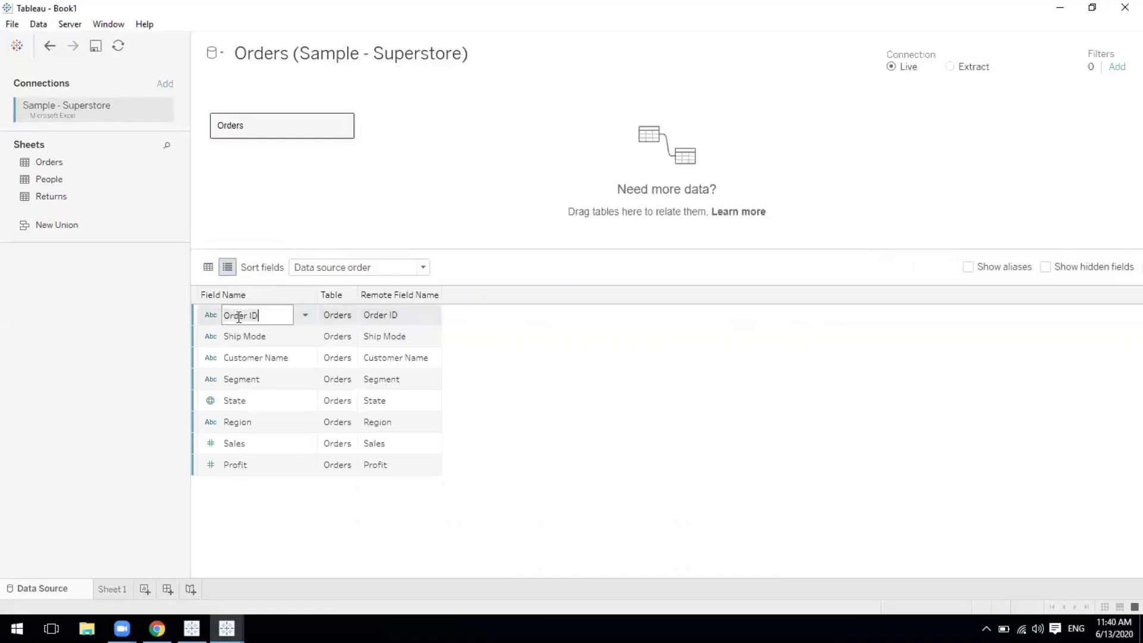
{"action": "left_click", "coordinate": [269, 317]}
{"action": "left_click", "coordinate": [212, 315]}
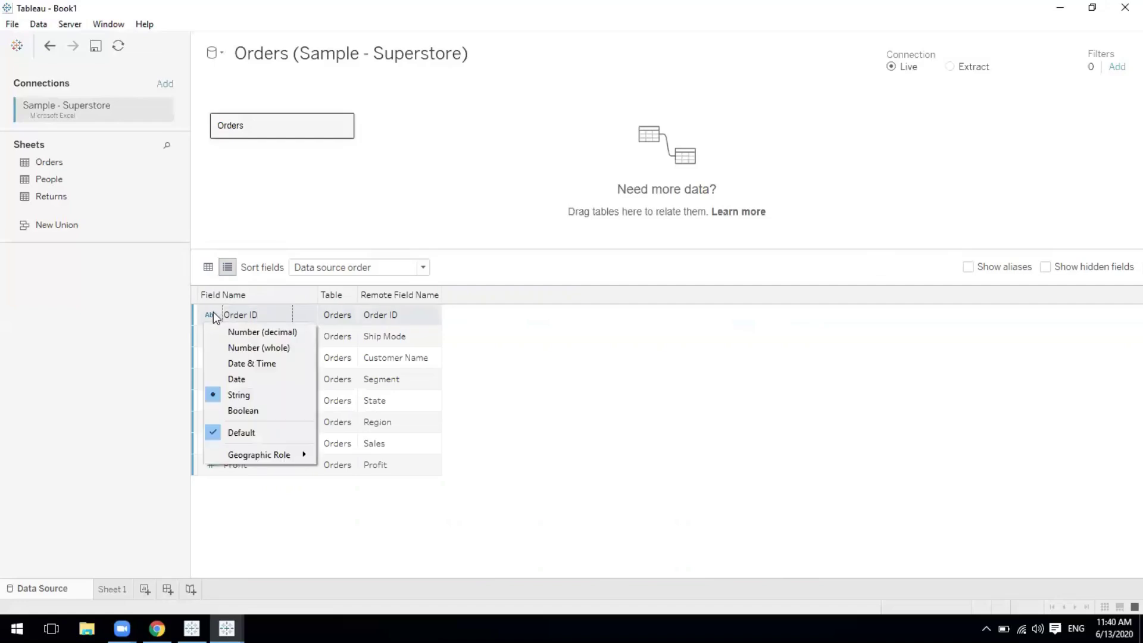
{"action": "left_click", "coordinate": [257, 313]}
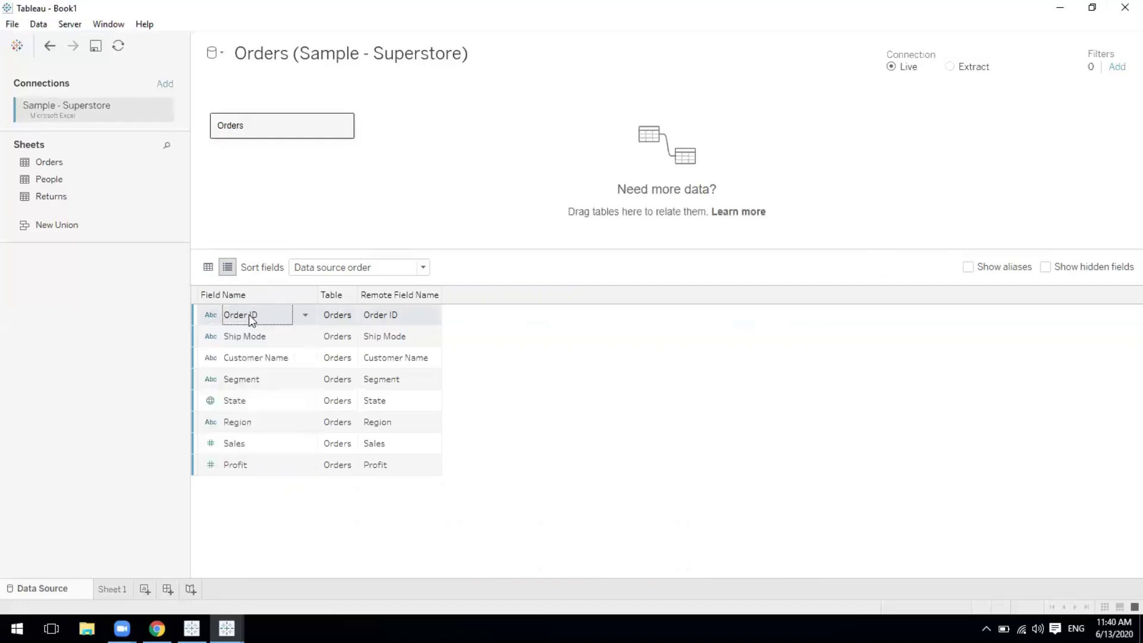
Step: Set the State field's geographic role to None
{"action": "left_click", "coordinate": [237, 402]}
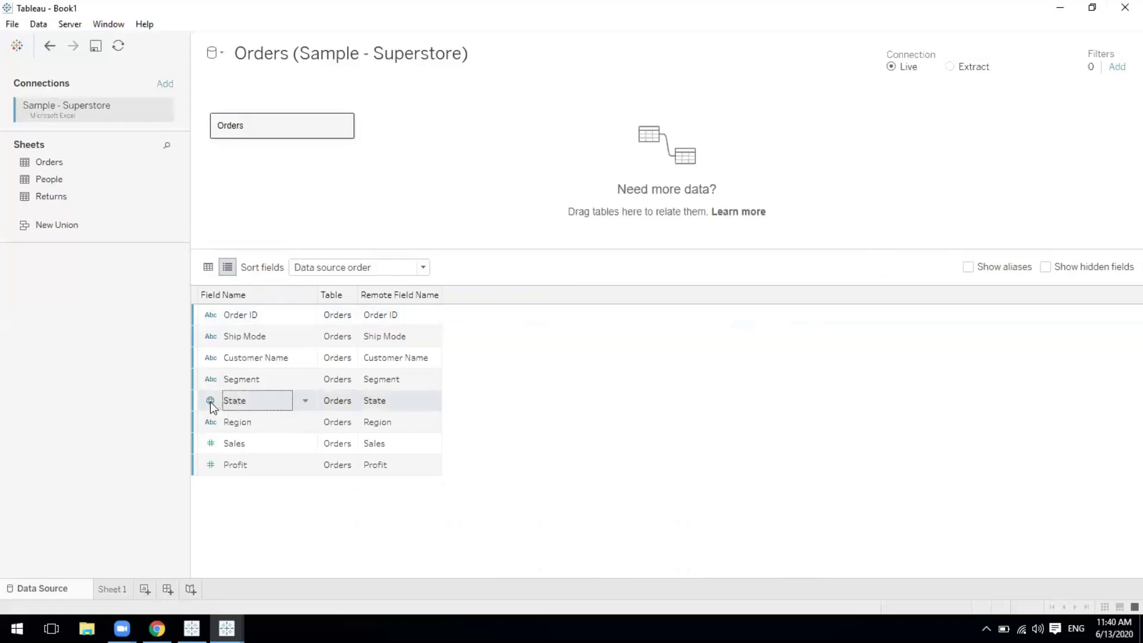
{"action": "left_click", "coordinate": [209, 401]}
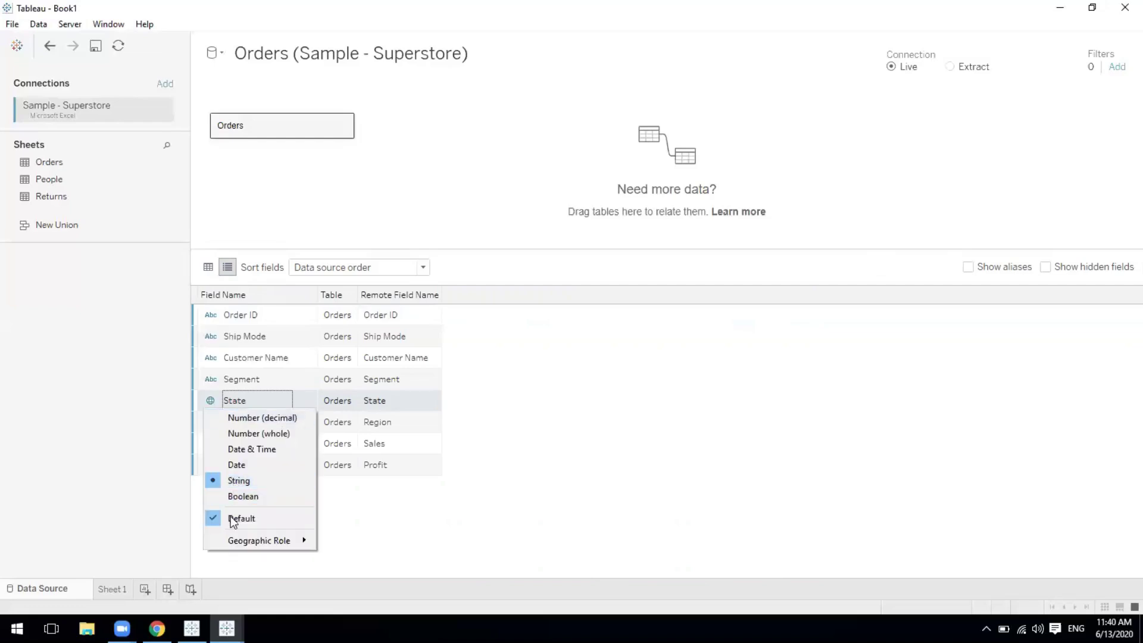
{"action": "mouse_move", "coordinate": [260, 545]}
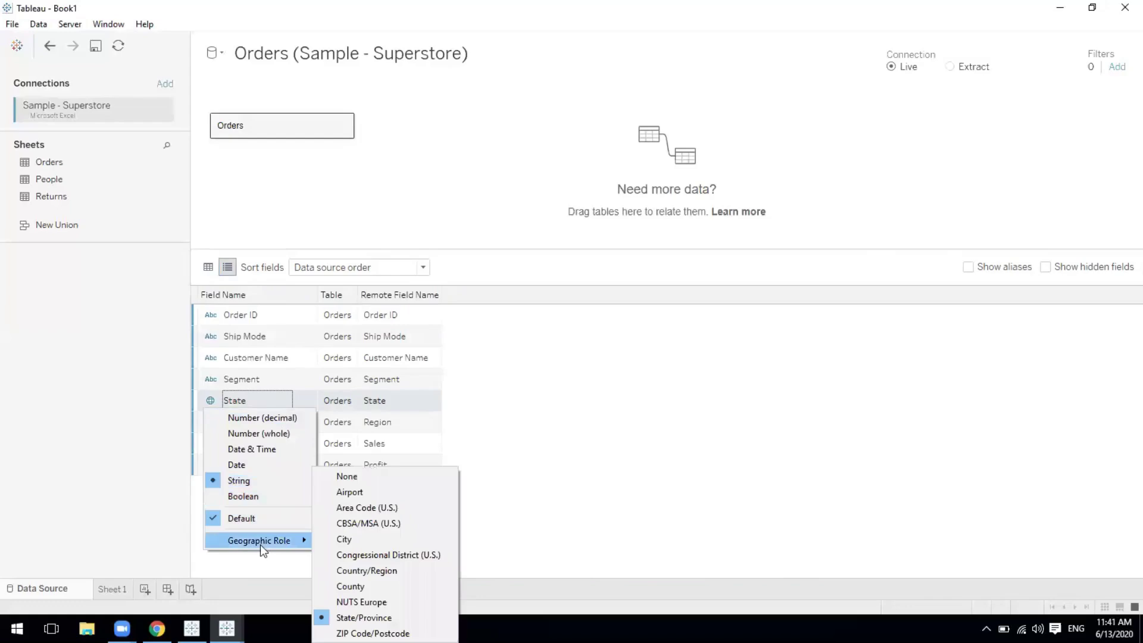
{"action": "left_click", "coordinate": [343, 477]}
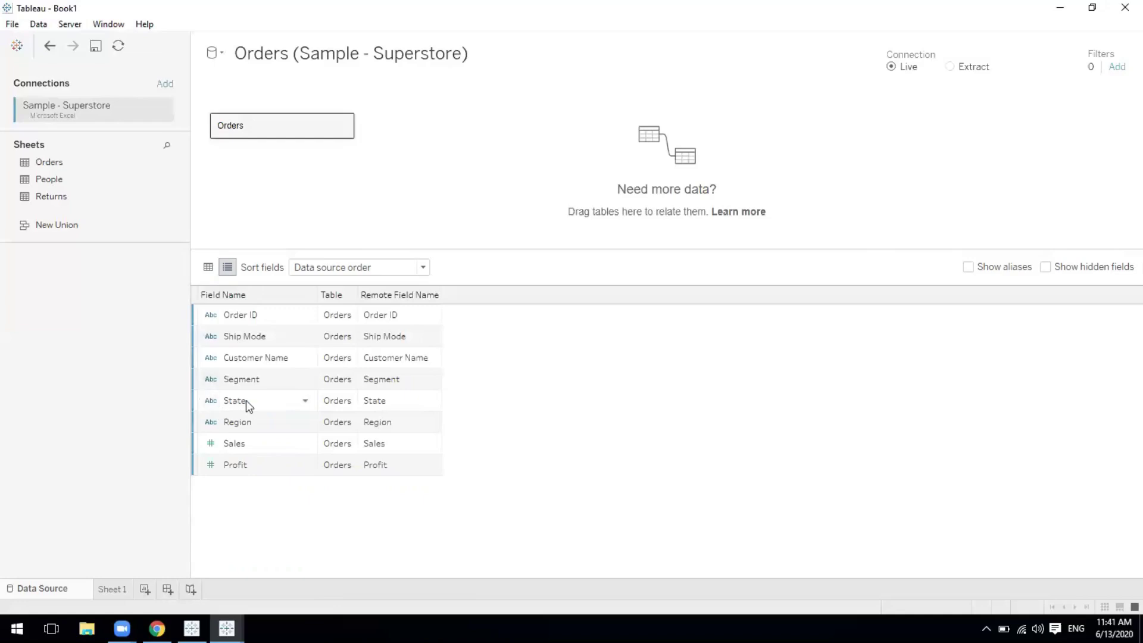
Step: Assign the State/Province geographic role to the State field
{"action": "left_click", "coordinate": [211, 404]}
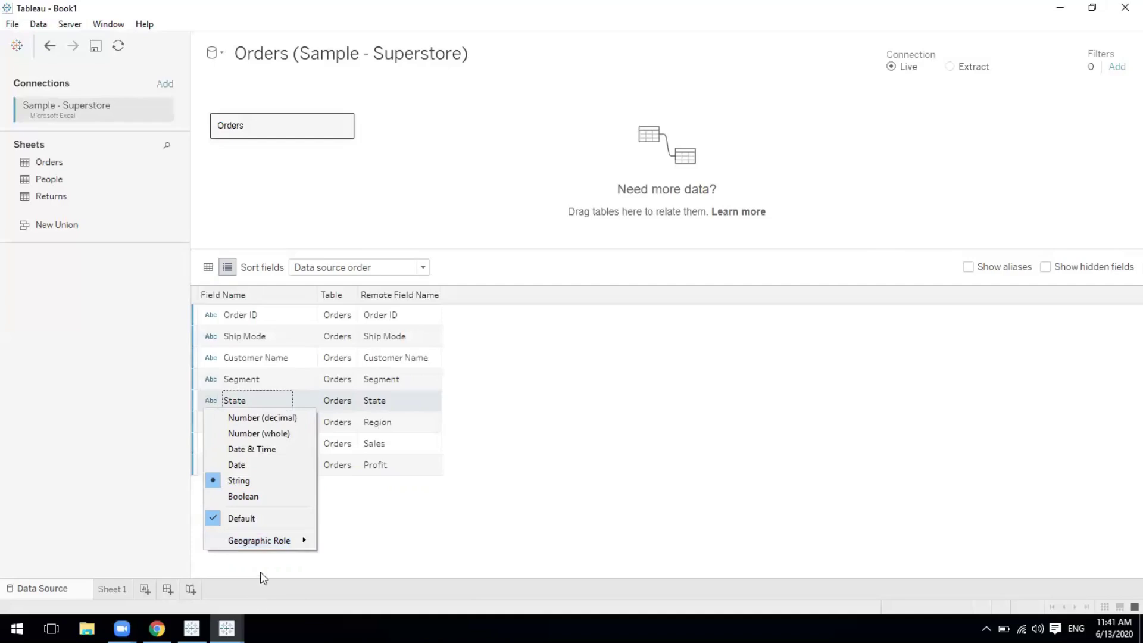
{"action": "mouse_move", "coordinate": [276, 547]}
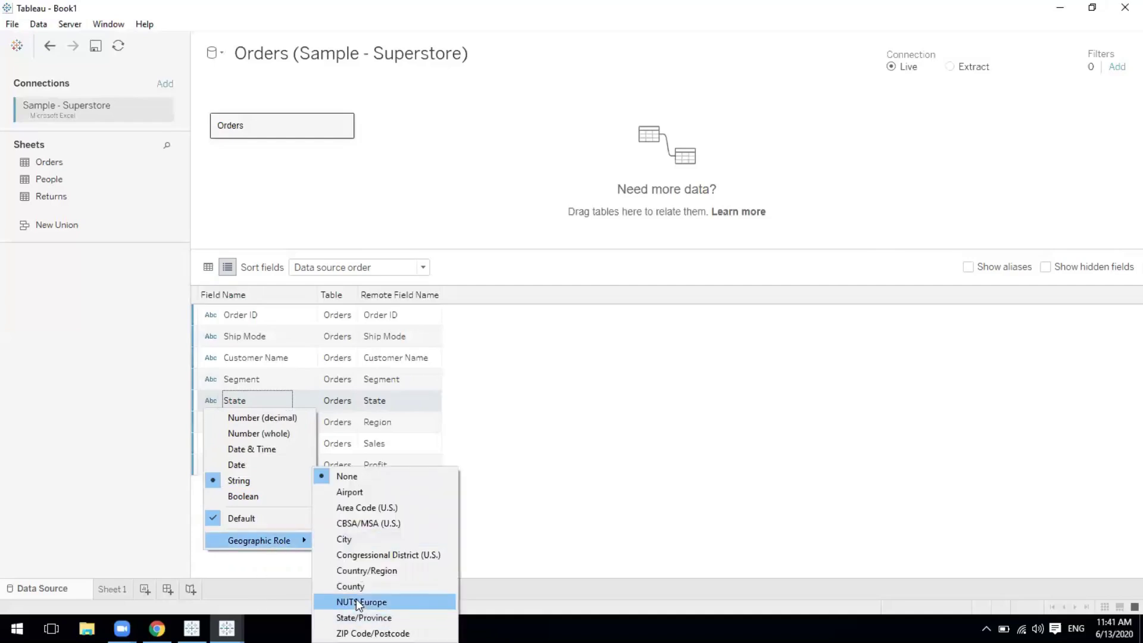
{"action": "left_click", "coordinate": [385, 619]}
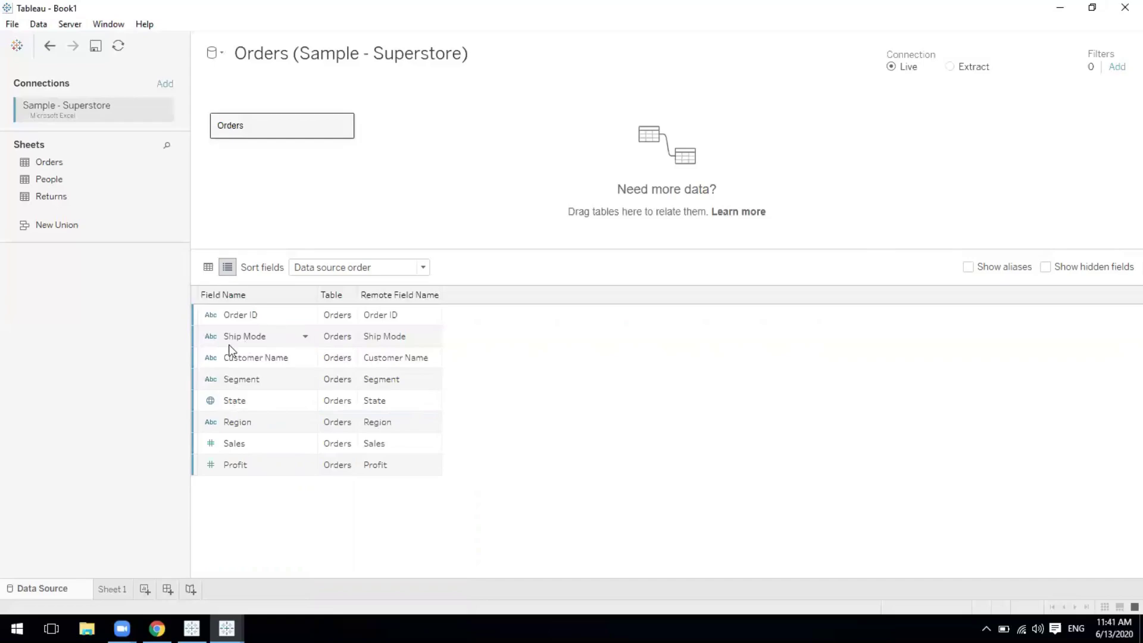
Step: Switch the Orders preview back to the data grid and open the Sheet 1 worksheet
{"action": "left_click", "coordinate": [208, 270]}
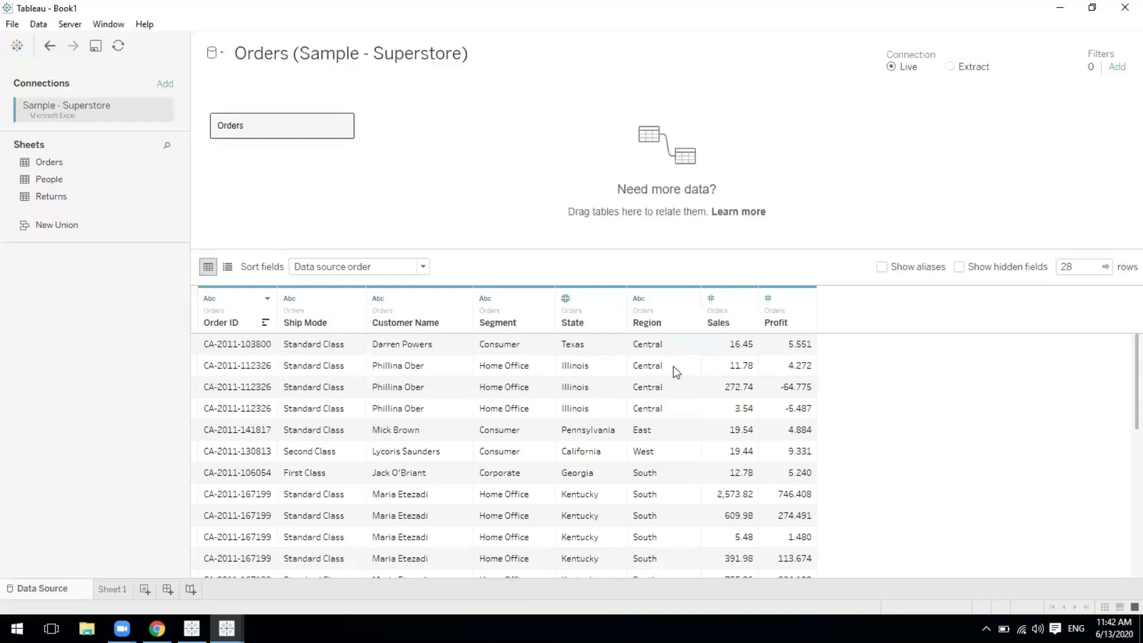
{"action": "left_click", "coordinate": [113, 591]}
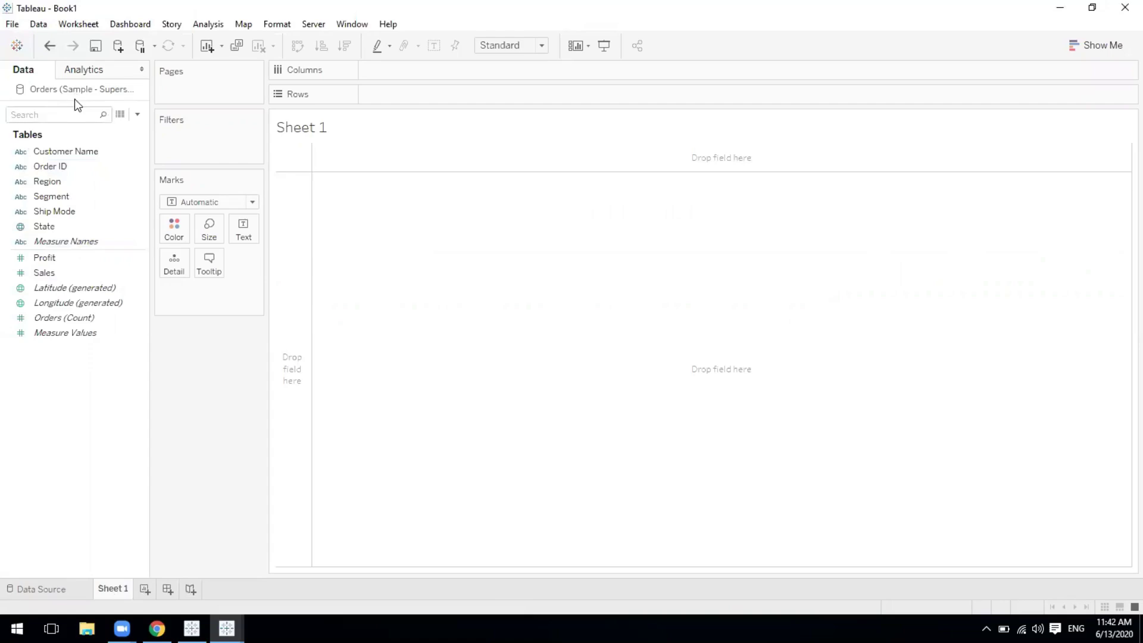
{"action": "left_click", "coordinate": [17, 257]}
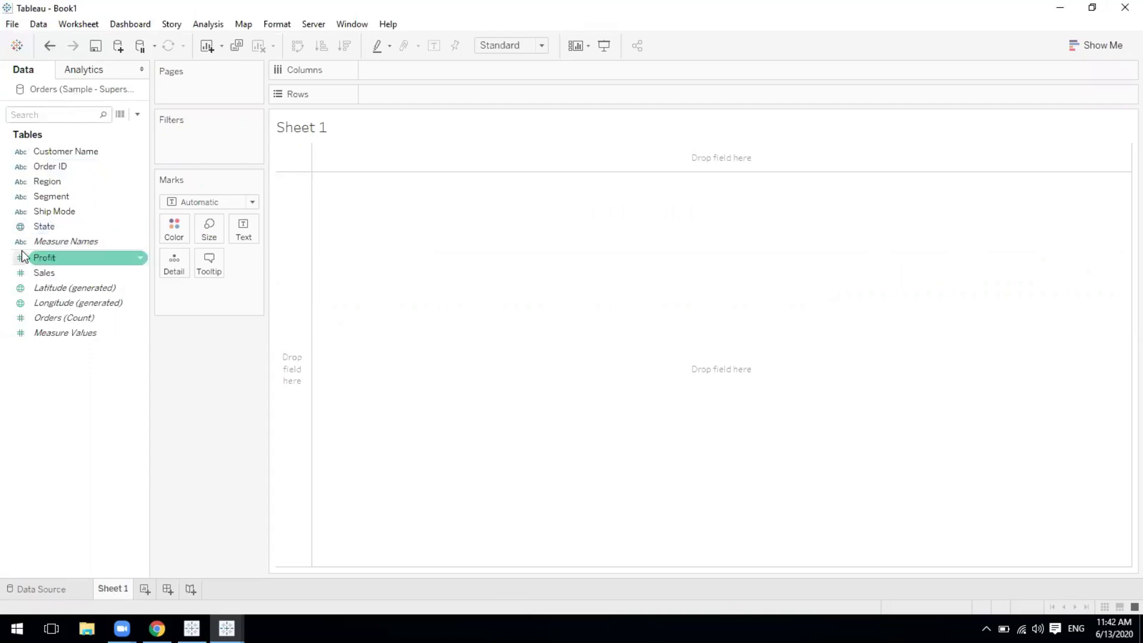
{"action": "left_click", "coordinate": [20, 251]}
{"action": "left_click", "coordinate": [25, 256]}
{"action": "left_click", "coordinate": [31, 251]}
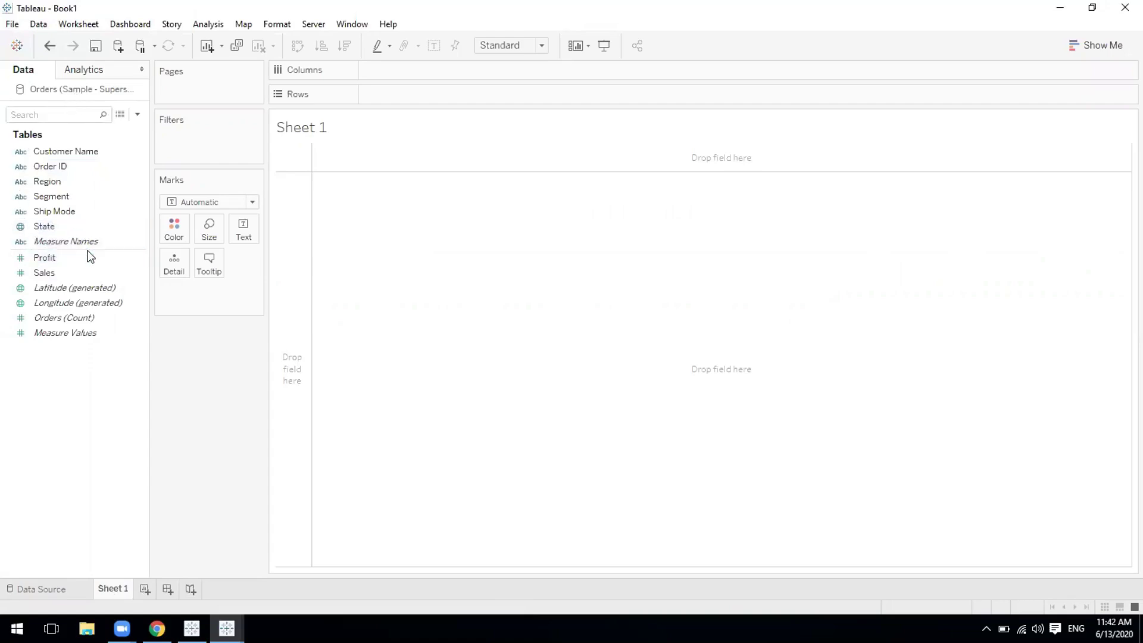
{"action": "left_click", "coordinate": [117, 258]}
{"action": "left_click", "coordinate": [142, 250]}
{"action": "left_click", "coordinate": [138, 247]}
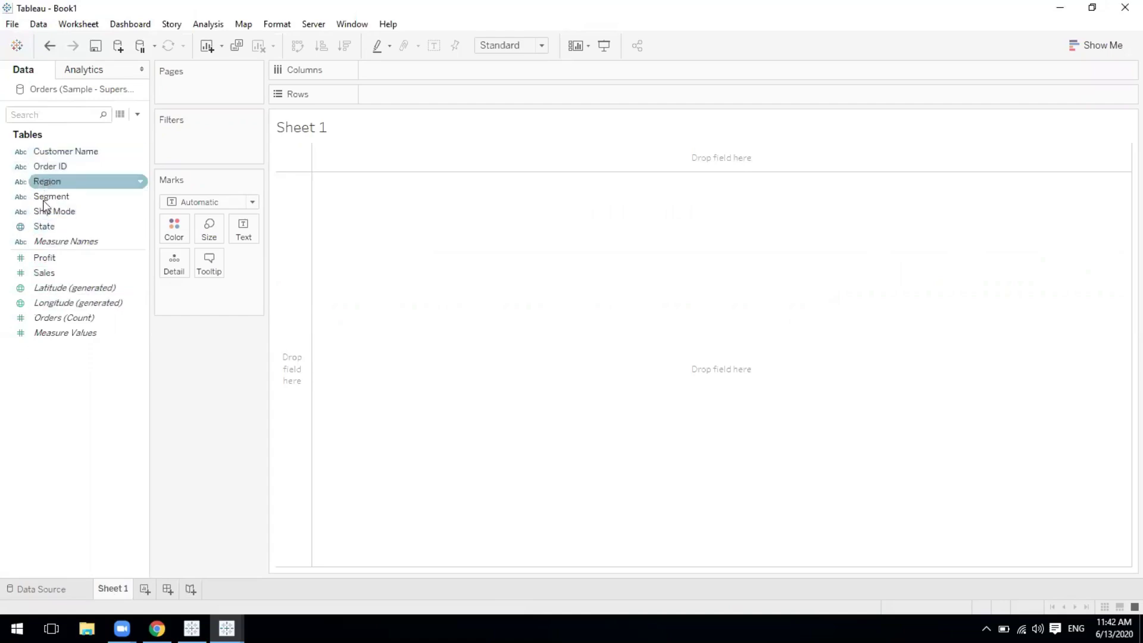
{"action": "mouse_move", "coordinate": [43, 287]}
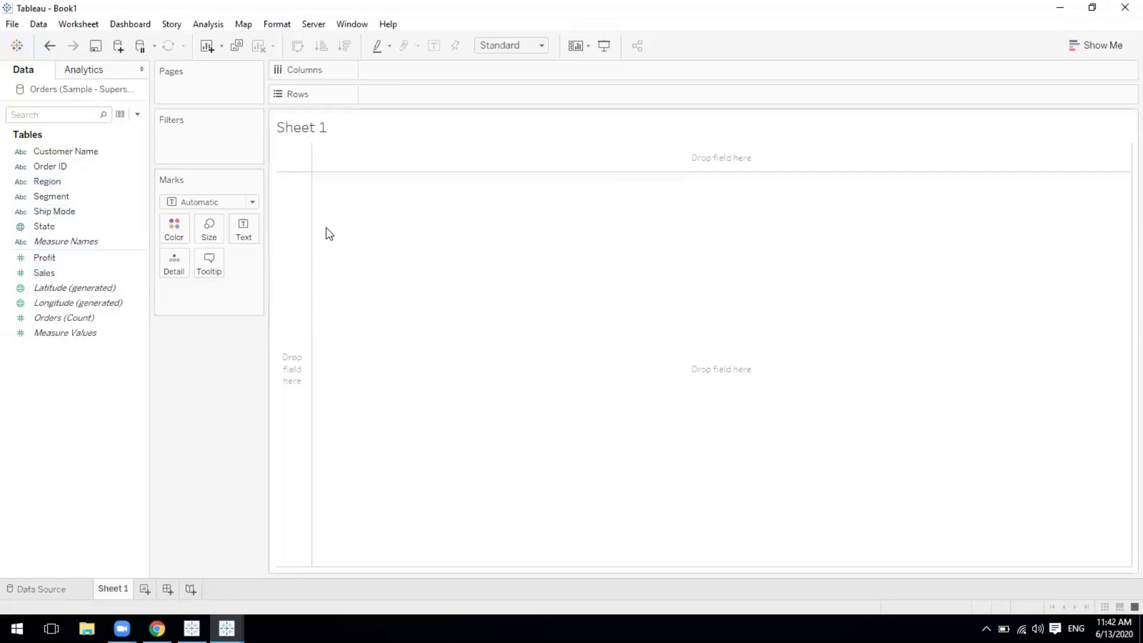
{"action": "left_click", "coordinate": [119, 230]}
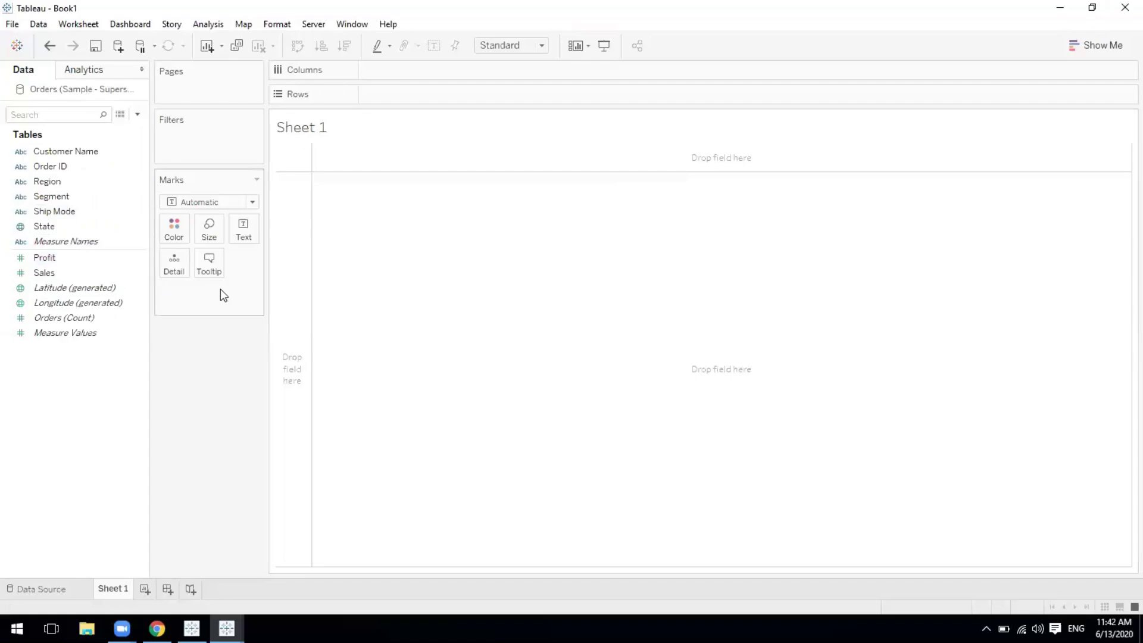
{"action": "left_click", "coordinate": [113, 256]}
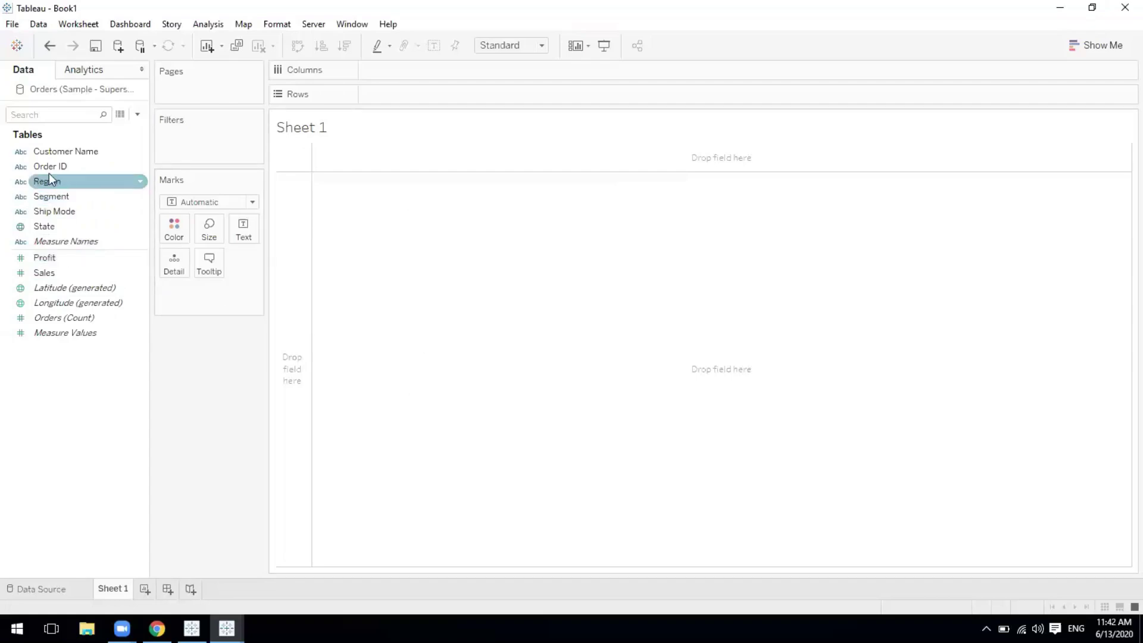
Step: Build a bar chart in Sheet 1 with Region on Columns and Sales on Rows
{"action": "left_click", "coordinate": [34, 198]}
{"action": "left_click_drag", "start_coordinate": [43, 184], "coordinate": [384, 74]}
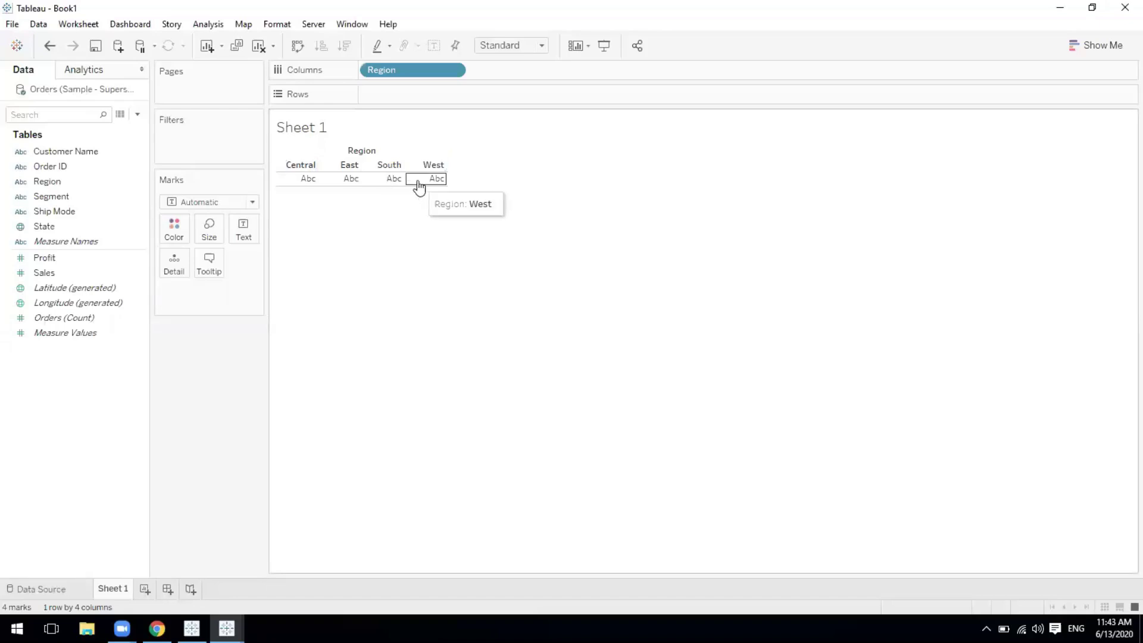
{"action": "mouse_move", "coordinate": [329, 179]}
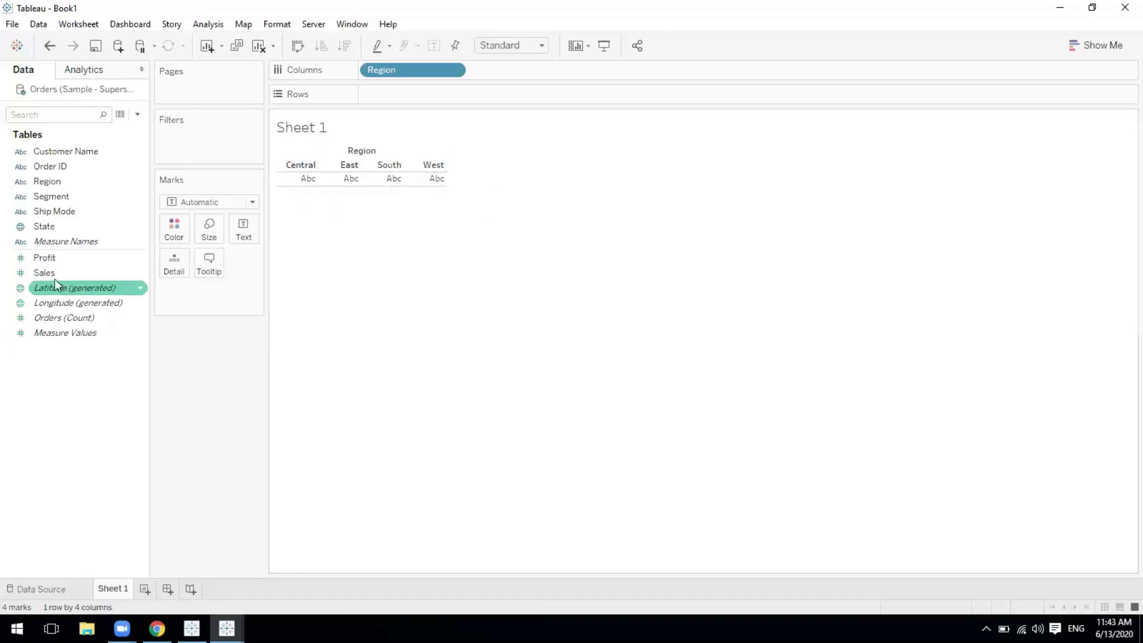
{"action": "mouse_move", "coordinate": [55, 274]}
{"action": "left_mouse_down"}
{"action": "mouse_move", "coordinate": [298, 216]}
{"action": "mouse_move", "coordinate": [426, 118]}
{"action": "mouse_move", "coordinate": [415, 107]}
{"action": "left_mouse_up"}
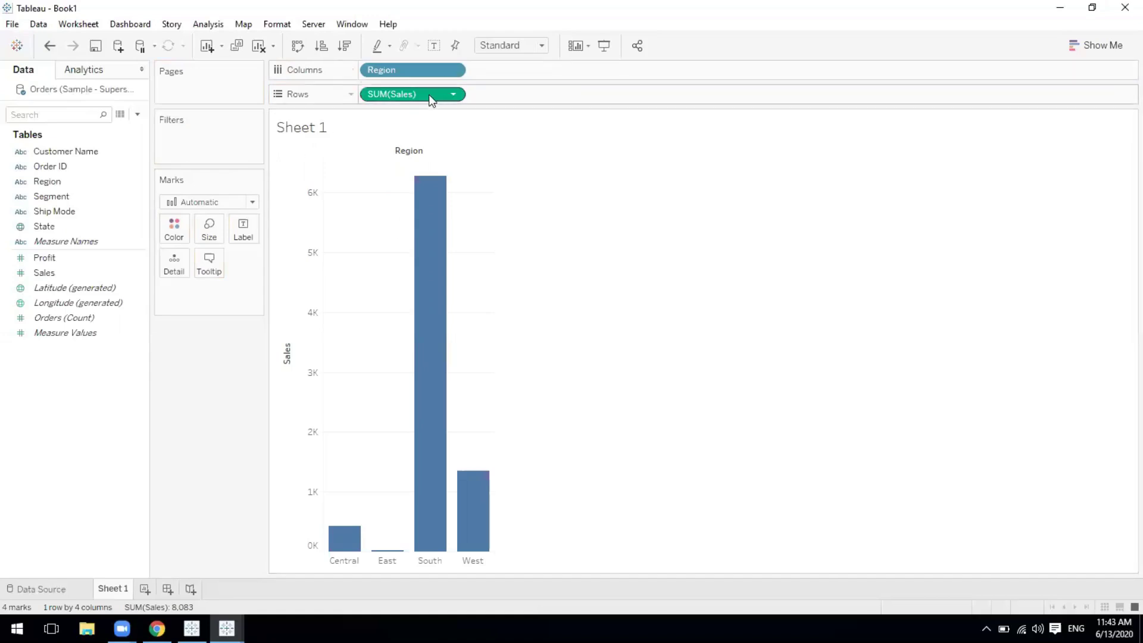
Step: Remove Sales from Rows and show it as text values under each region instead
{"action": "left_click_drag", "start_coordinate": [429, 94], "coordinate": [210, 374]}
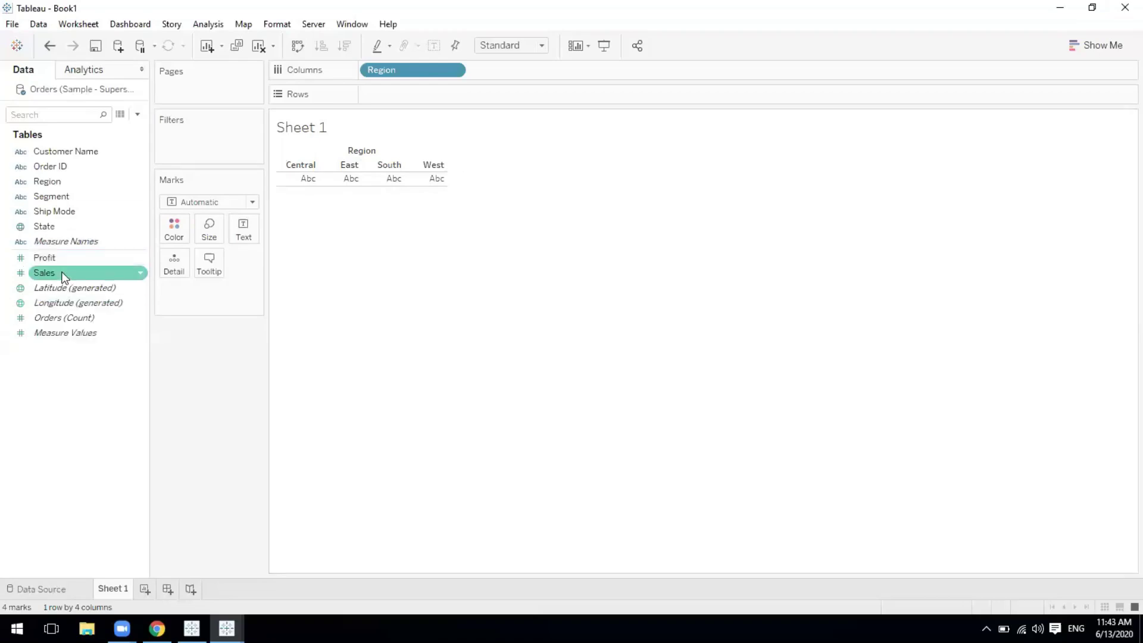
{"action": "left_click_drag", "start_coordinate": [96, 262], "coordinate": [314, 177]}
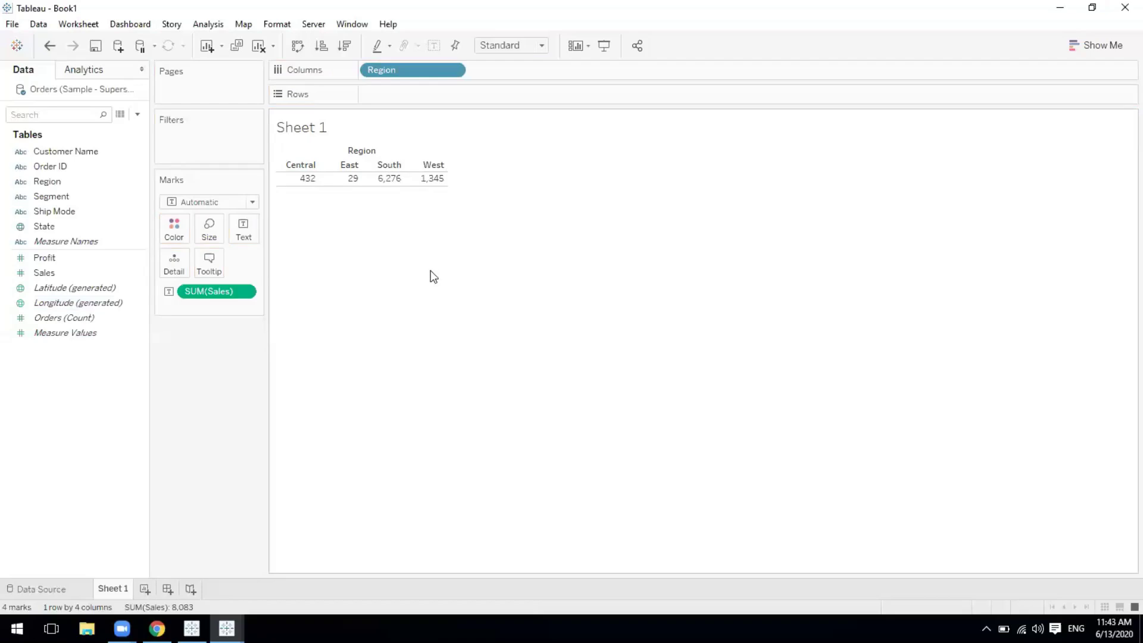
{"action": "left_click", "coordinate": [48, 274]}
{"action": "left_click_drag", "start_coordinate": [47, 276], "coordinate": [196, 410]}
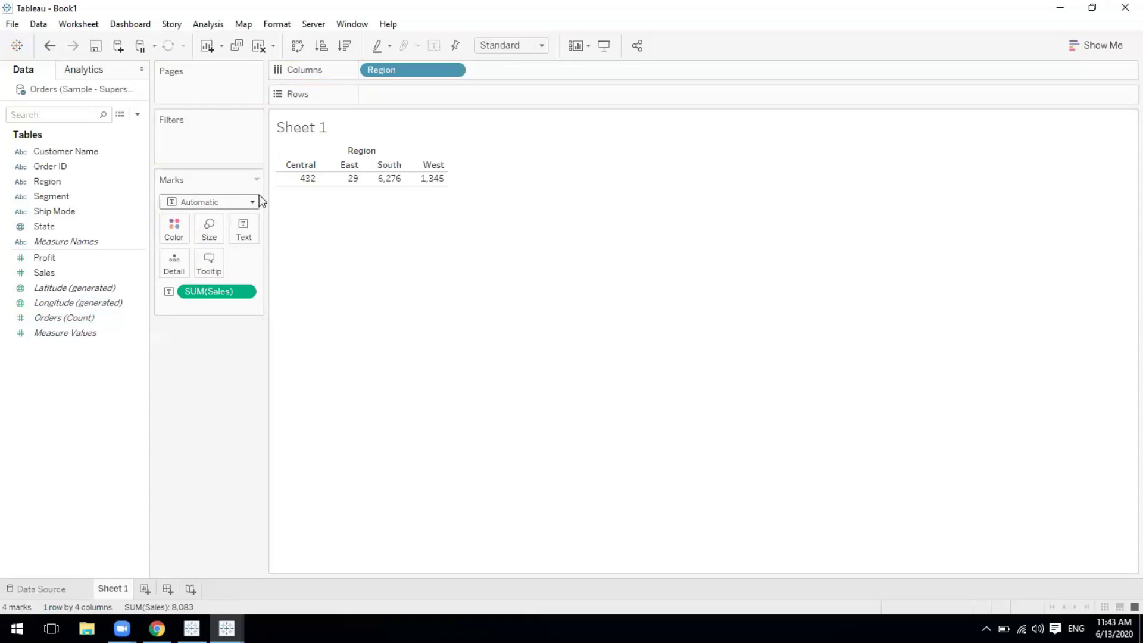
{"action": "left_click", "coordinate": [82, 275]}
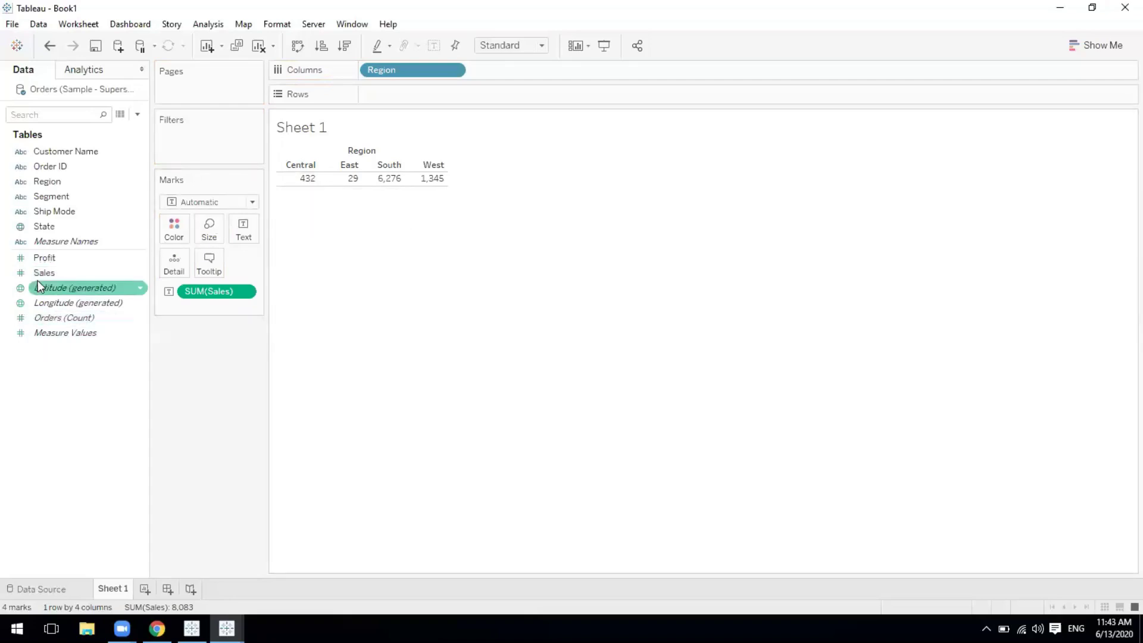
Step: Put Sales back on Rows and remove the Sales label from the marks
{"action": "left_click_drag", "start_coordinate": [39, 287], "coordinate": [400, 101]}
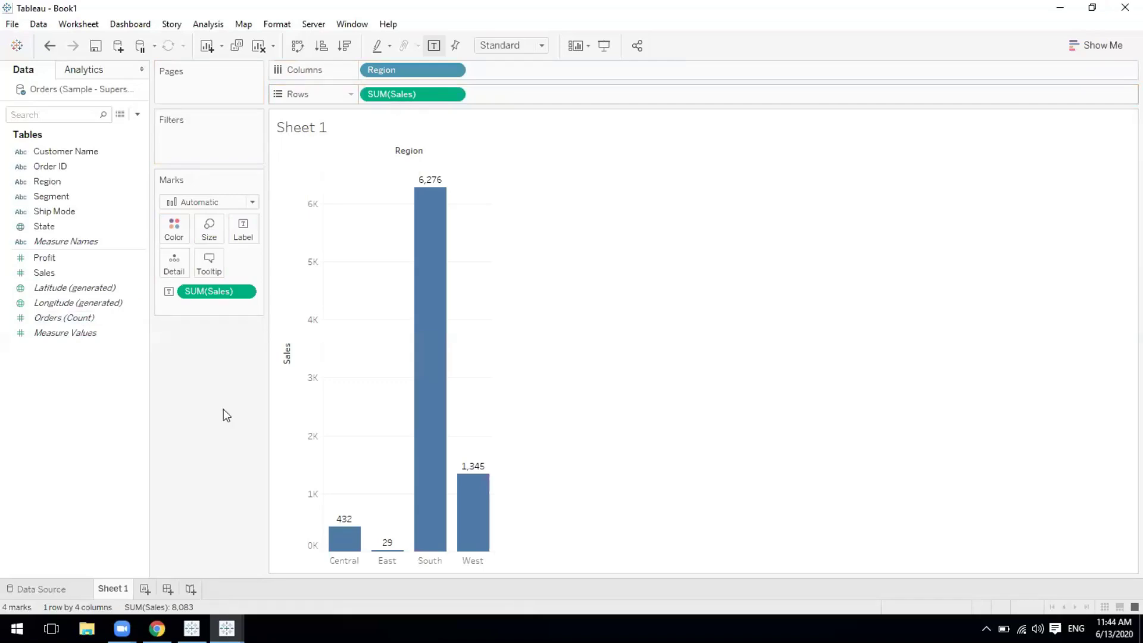
{"action": "mouse_move", "coordinate": [426, 187]}
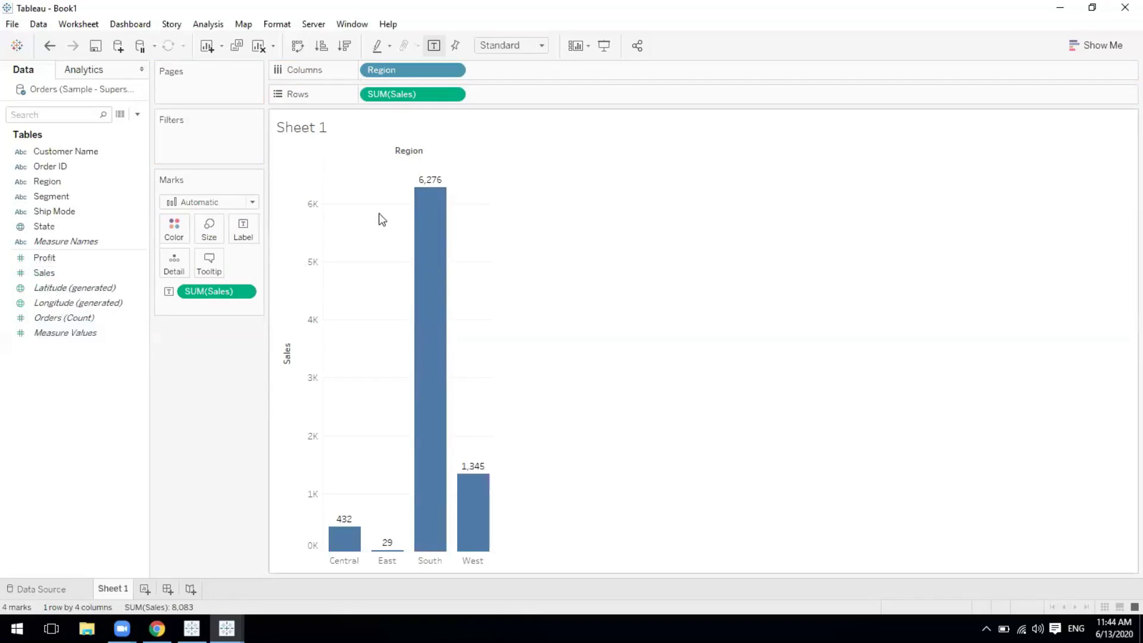
{"action": "left_click_drag", "start_coordinate": [171, 449], "coordinate": [171, 449]}
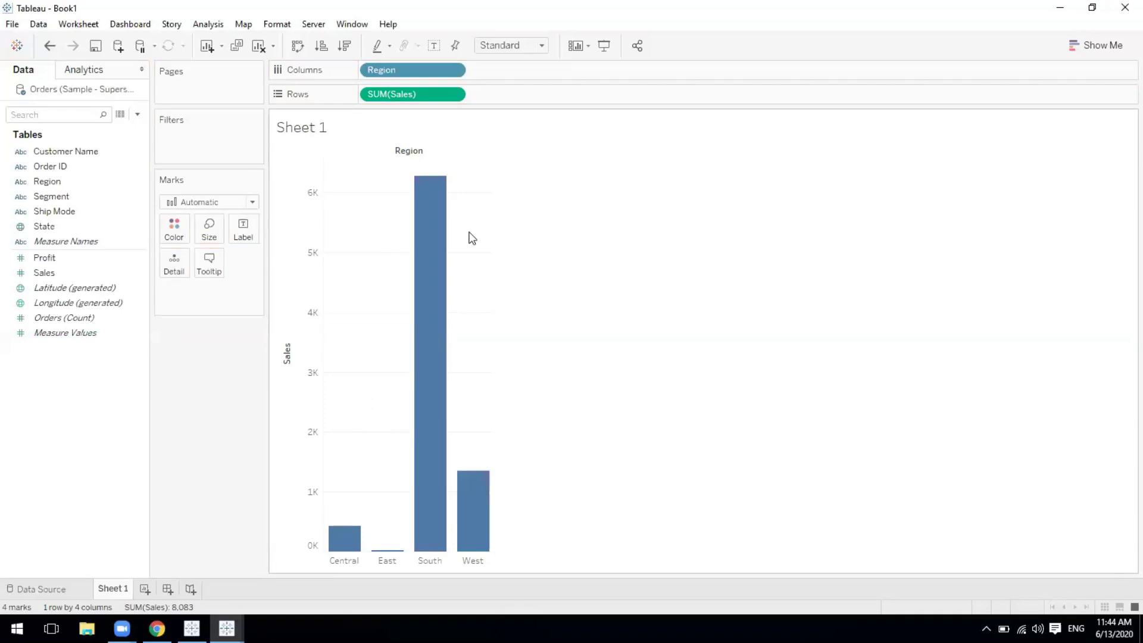
{"action": "mouse_move", "coordinate": [485, 480]}
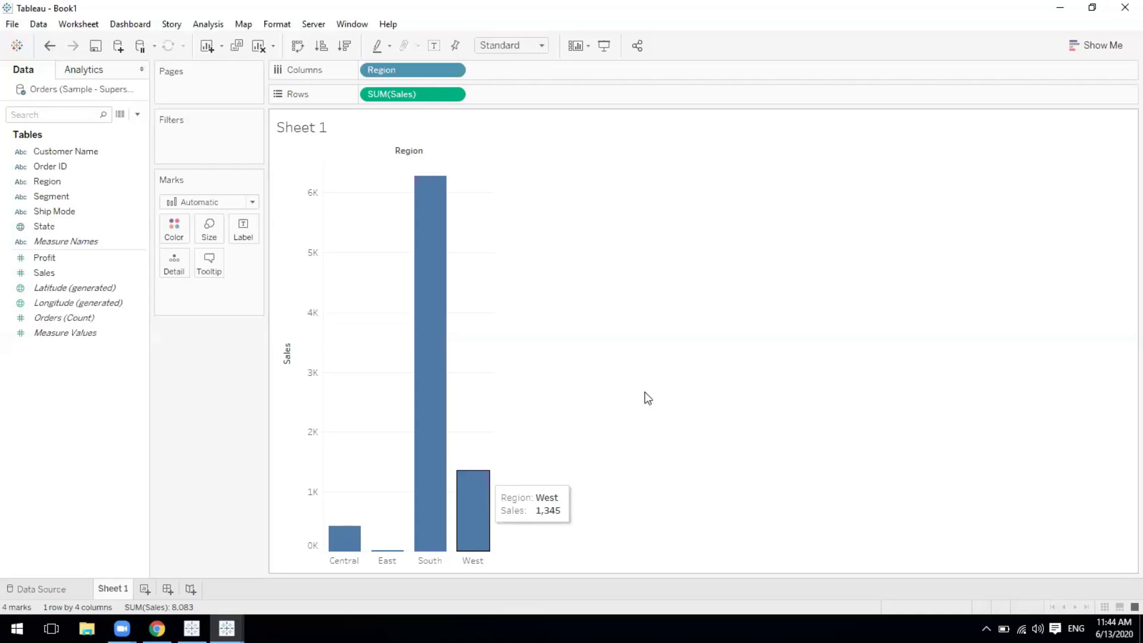
Step: Use Show Me to display the chart as horizontal bars and then as stacked bars
{"action": "left_click", "coordinate": [1090, 48]}
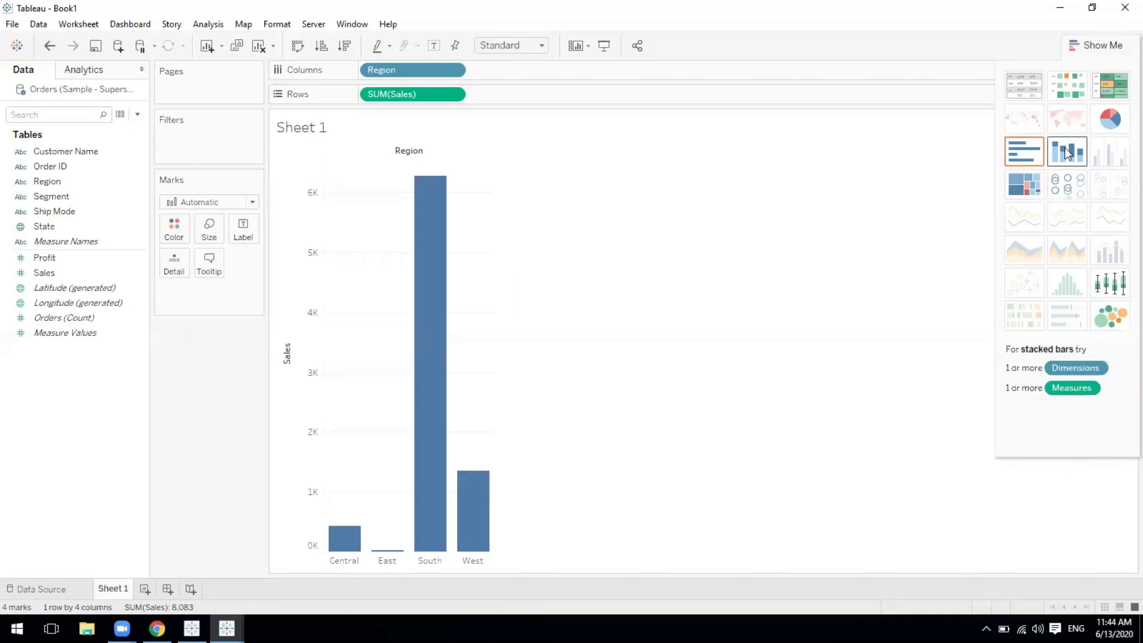
{"action": "left_click", "coordinate": [1028, 149]}
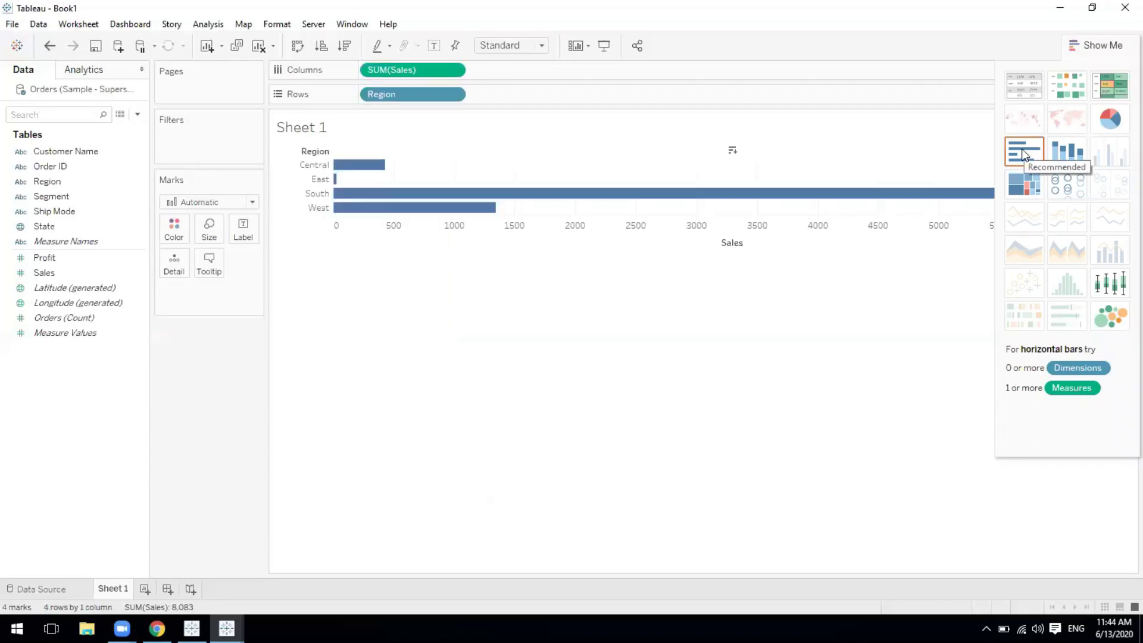
{"action": "left_click", "coordinate": [1067, 152]}
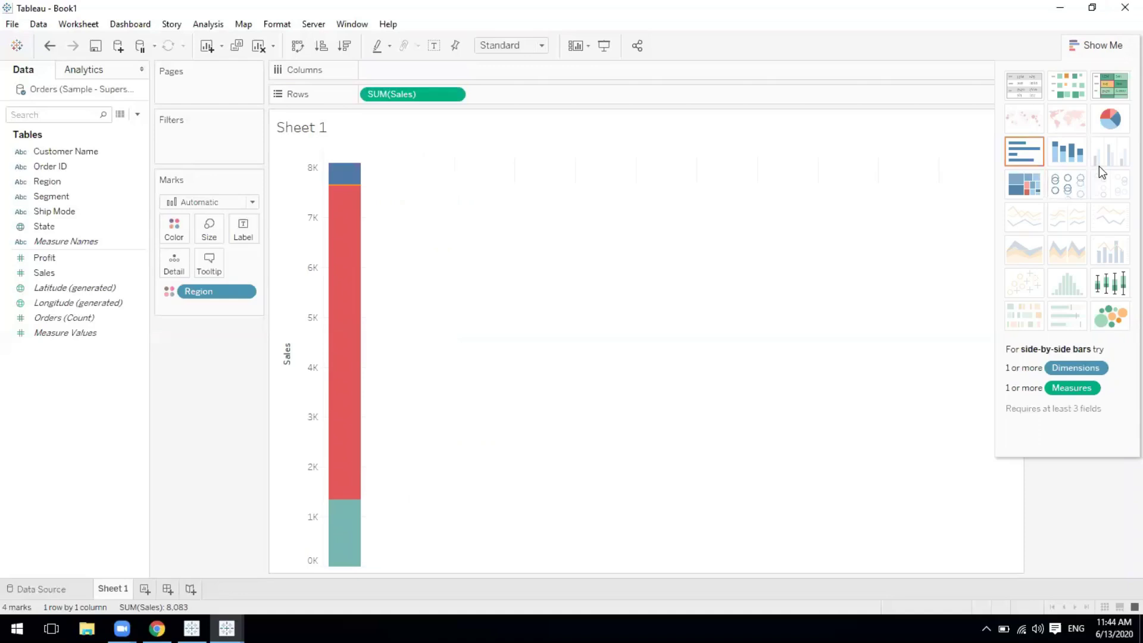
Step: Review the available mark types and set the stacked chart's mark type to Bar
{"action": "left_click", "coordinate": [253, 202]}
{"action": "left_click", "coordinate": [203, 218]}
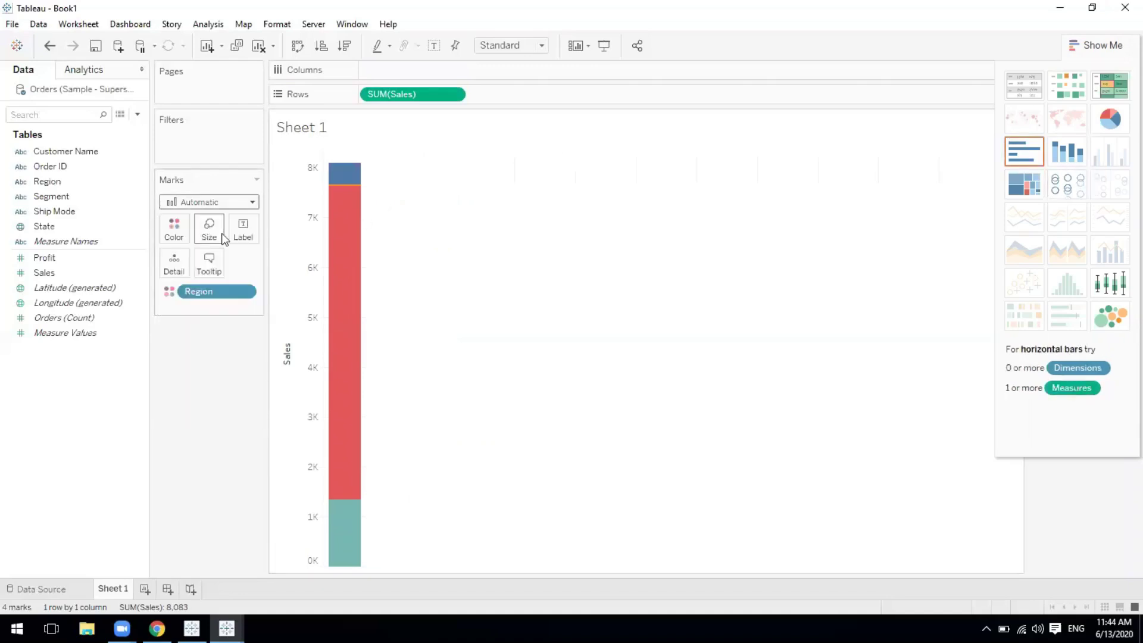
{"action": "left_click", "coordinate": [252, 202]}
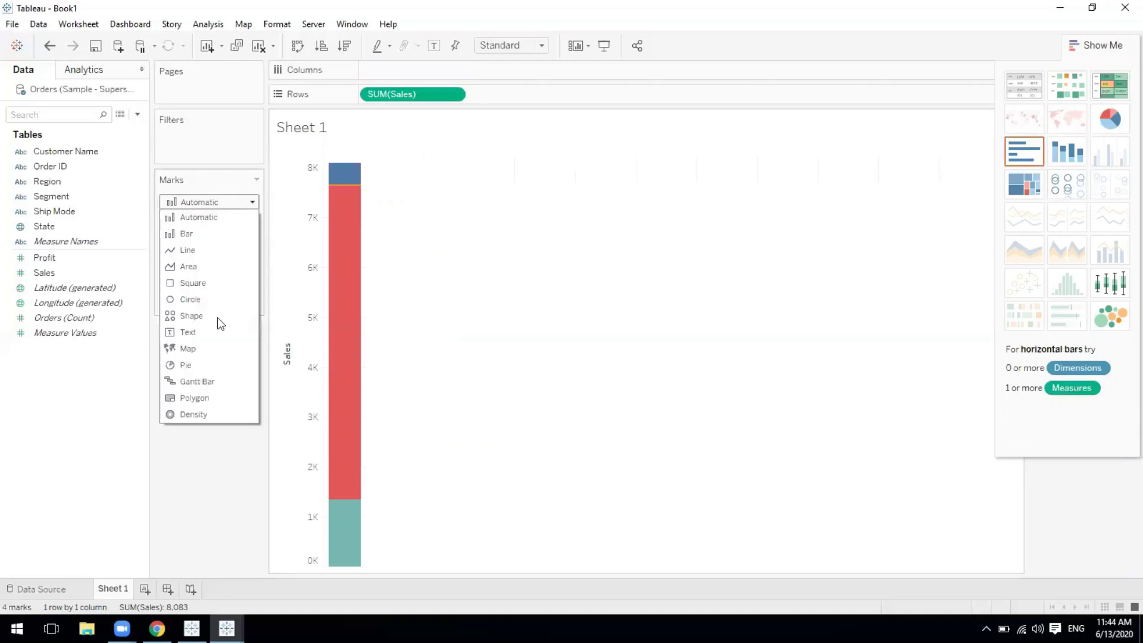
{"action": "left_click", "coordinate": [201, 237]}
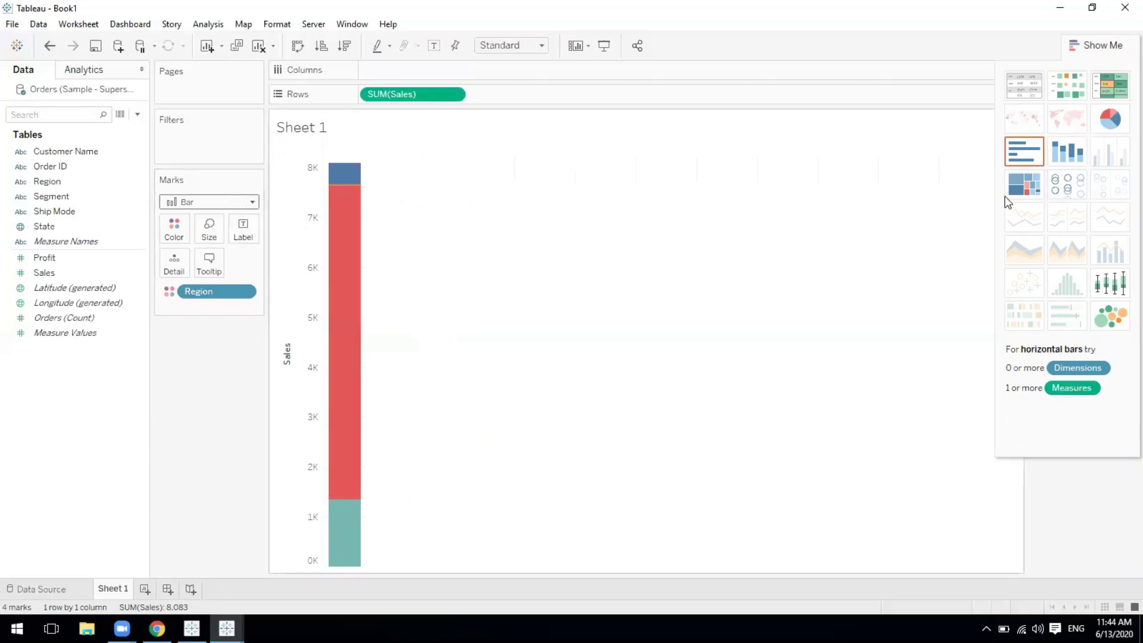
Step: Convert the chart to horizontal bars and swap rows and columns until the bars stand vertically with Region on Columns
{"action": "left_click", "coordinate": [1037, 158]}
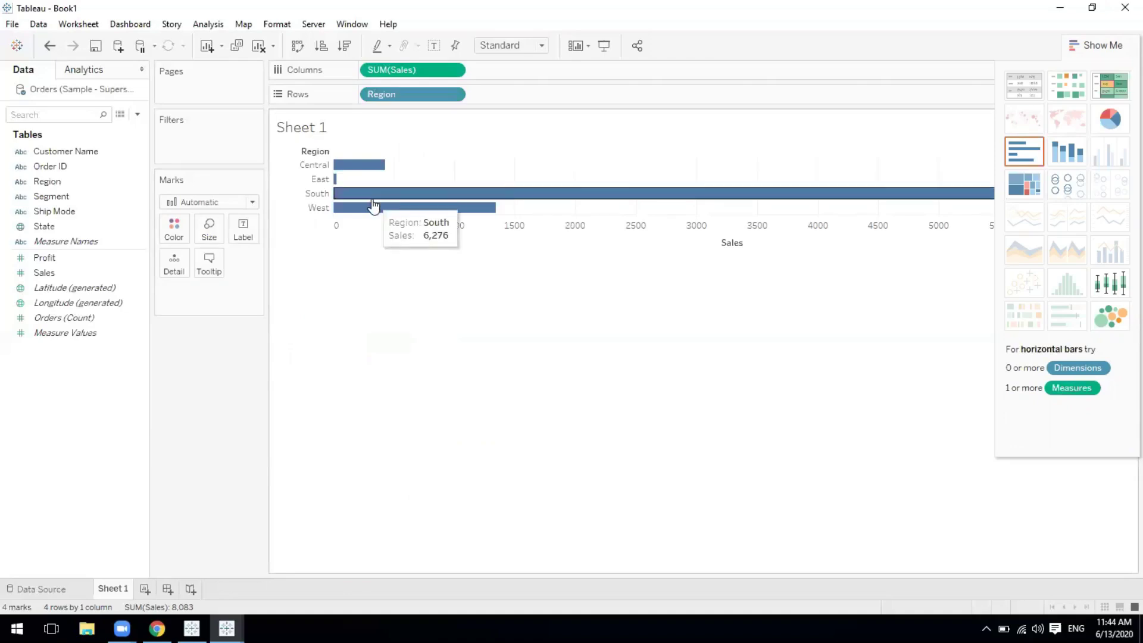
{"action": "left_click", "coordinate": [302, 50]}
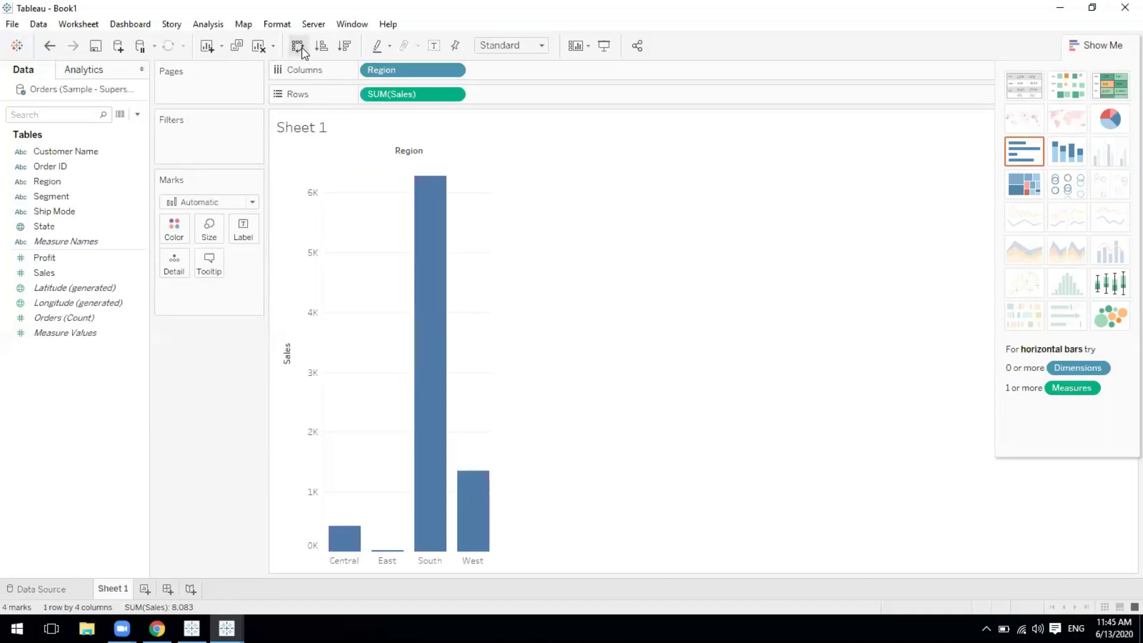
{"action": "left_click", "coordinate": [301, 50]}
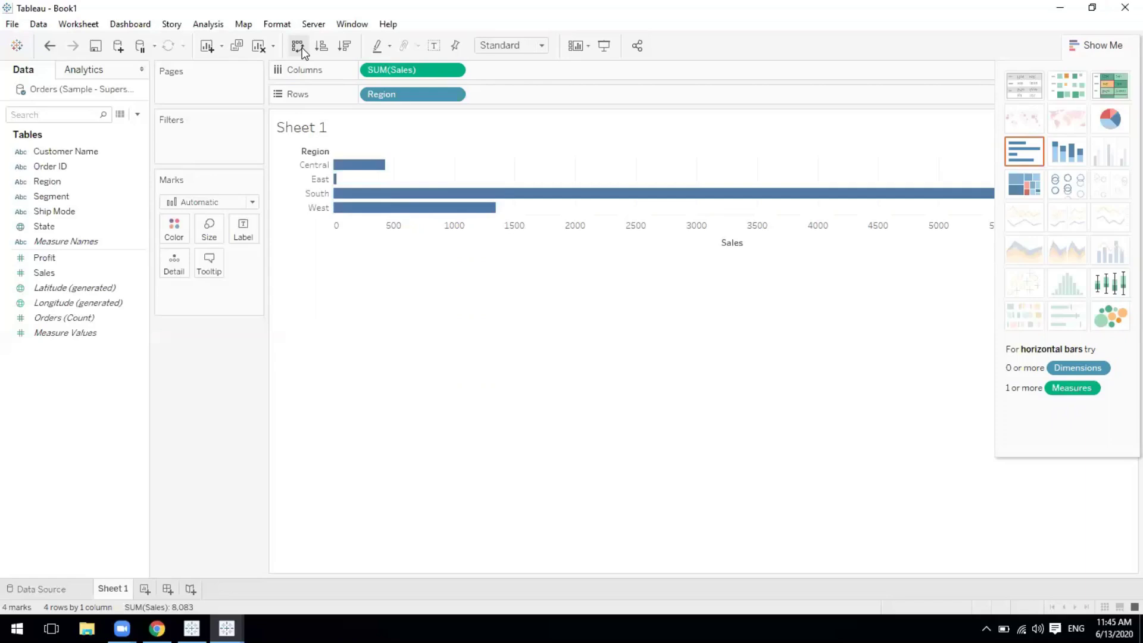
{"action": "left_click", "coordinate": [298, 47]}
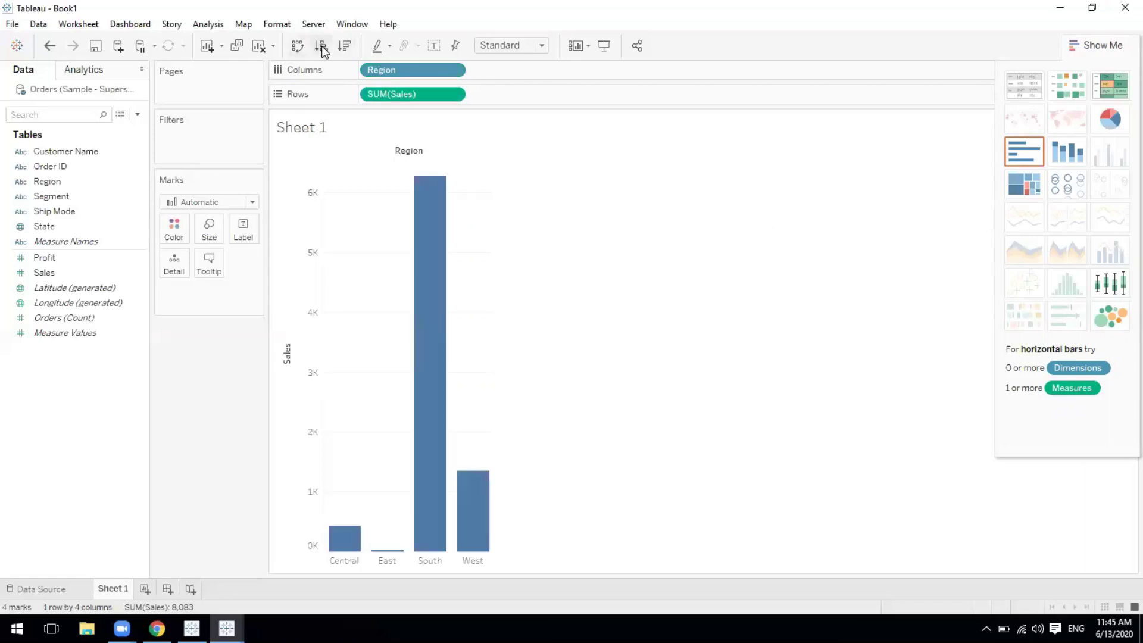
Step: Sort the regions by Sales in ascending order, and switch the sort to descending
{"action": "left_click", "coordinate": [321, 48]}
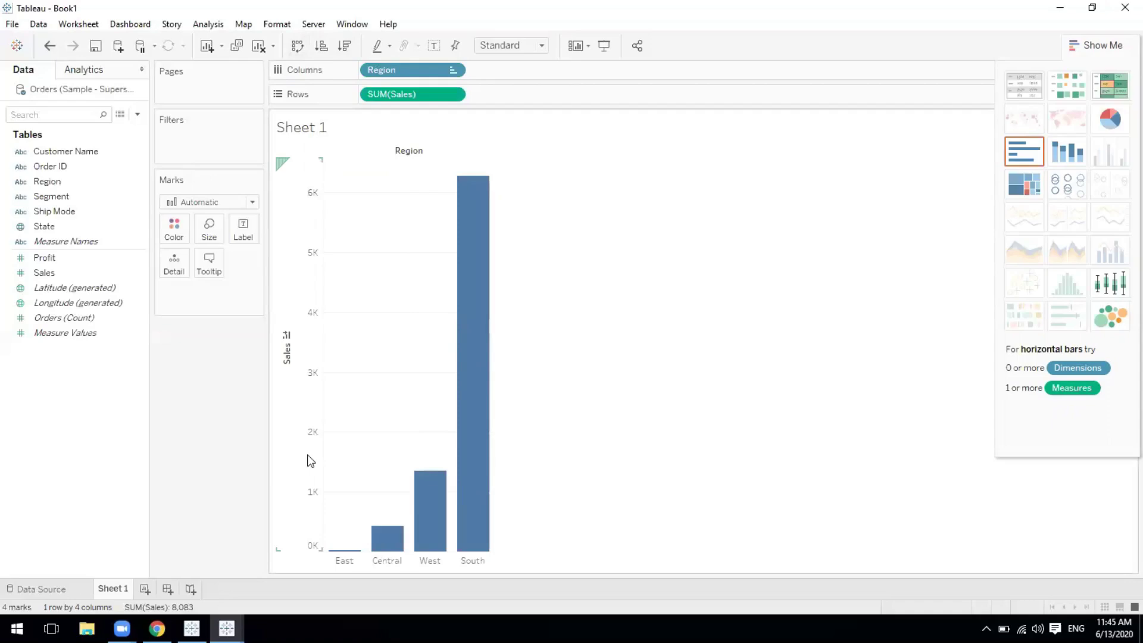
{"action": "left_click", "coordinate": [344, 48]}
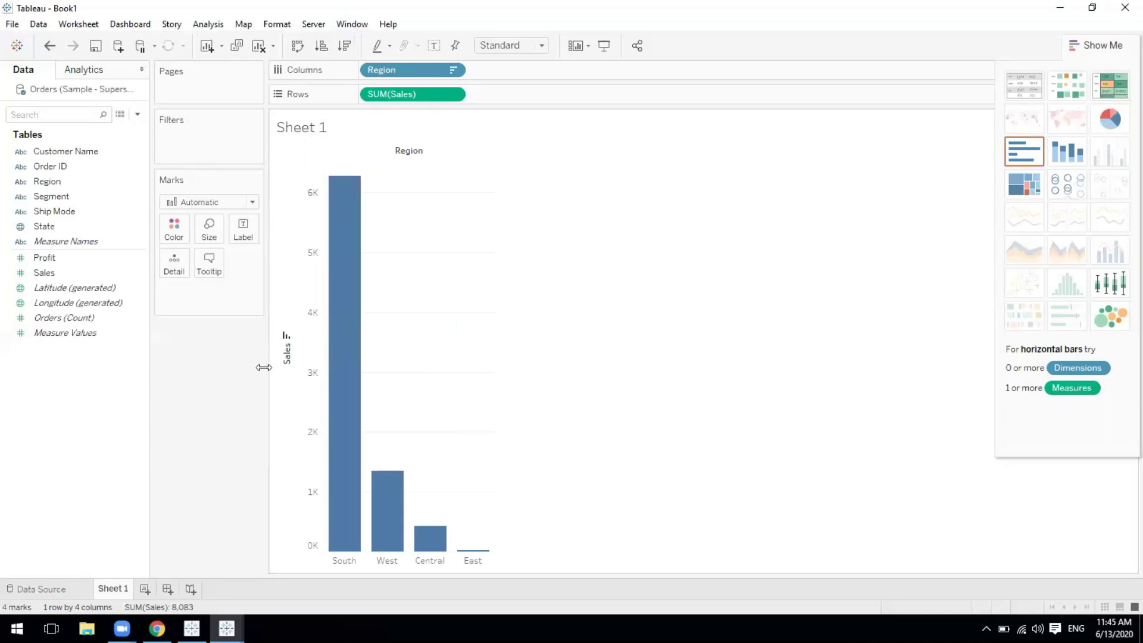
Step: Go to the Data Source page, try a preview row count of 100000 and reset it to 28
{"action": "left_click", "coordinate": [14, 590]}
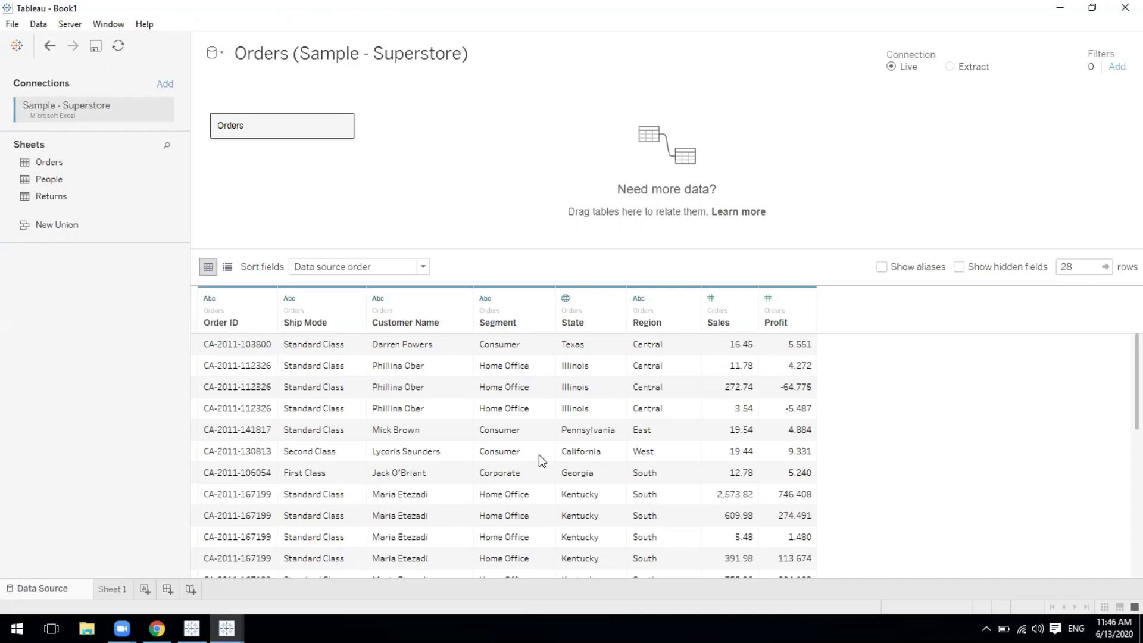
{"action": "left_click", "coordinate": [1085, 267]}
{"action": "key", "text": "Return"}
{"action": "type", "text": "100000"}
{"action": "key", "text": "ctrl+a"}
{"action": "type", "text": "28"}
Step: Set the number of rows shown in the Orders data preview to 10000
{"action": "left_click", "coordinate": [1092, 262]}
{"action": "type", "text": "1000"}
{"action": "key", "text": "BackSpace"}
{"action": "key", "text": "BackSpace"}
{"action": "key", "text": "BackSpace"}
{"action": "key", "text": "BackSpace"}
{"action": "key", "text": "BackSpace"}
{"action": "key", "text": "BackSpace"}
{"action": "type", "text": "10000"}
{"action": "key", "text": "Return"}
Step: Return to the Sheet 1 worksheet and hide the Show Me chart options
{"action": "left_click", "coordinate": [112, 590]}
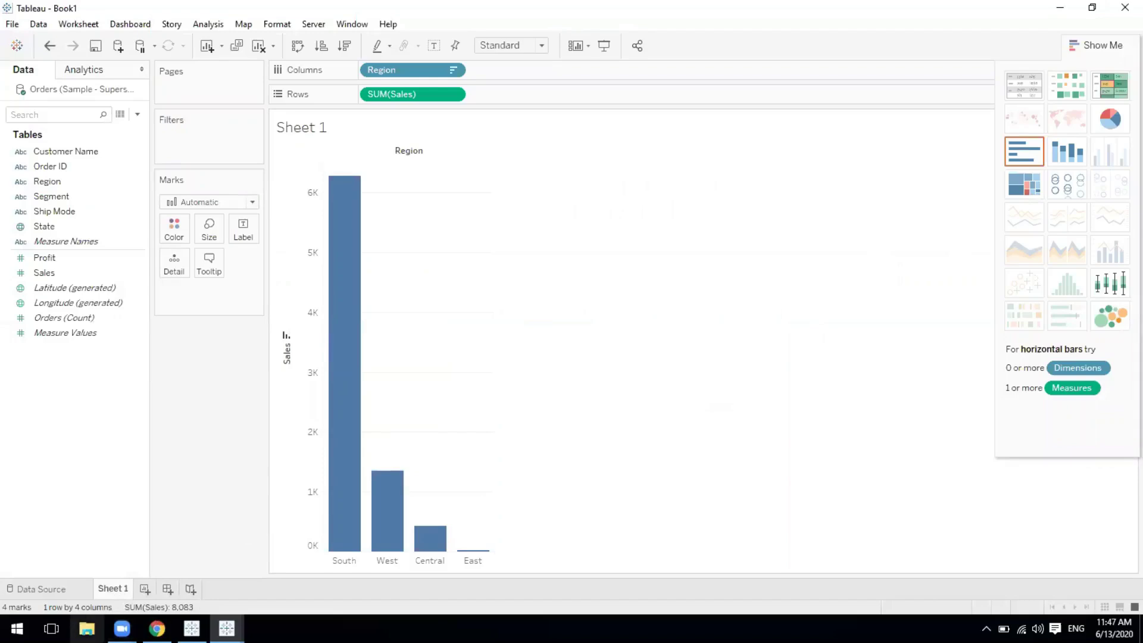
{"action": "mouse_move", "coordinate": [341, 525]}
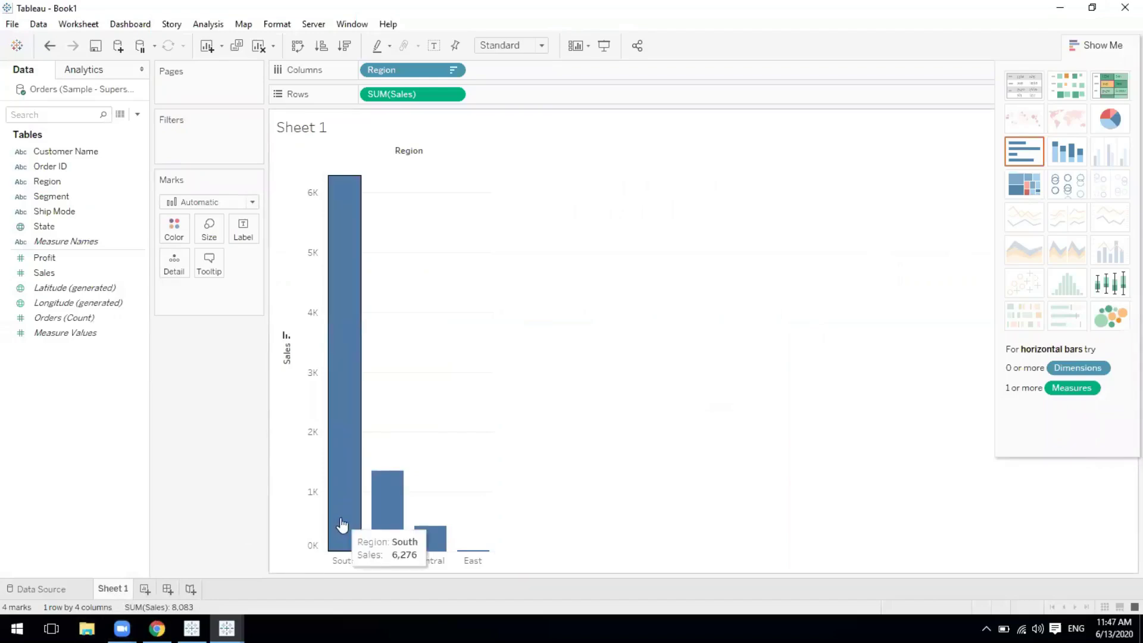
{"action": "left_click", "coordinate": [1102, 45]}
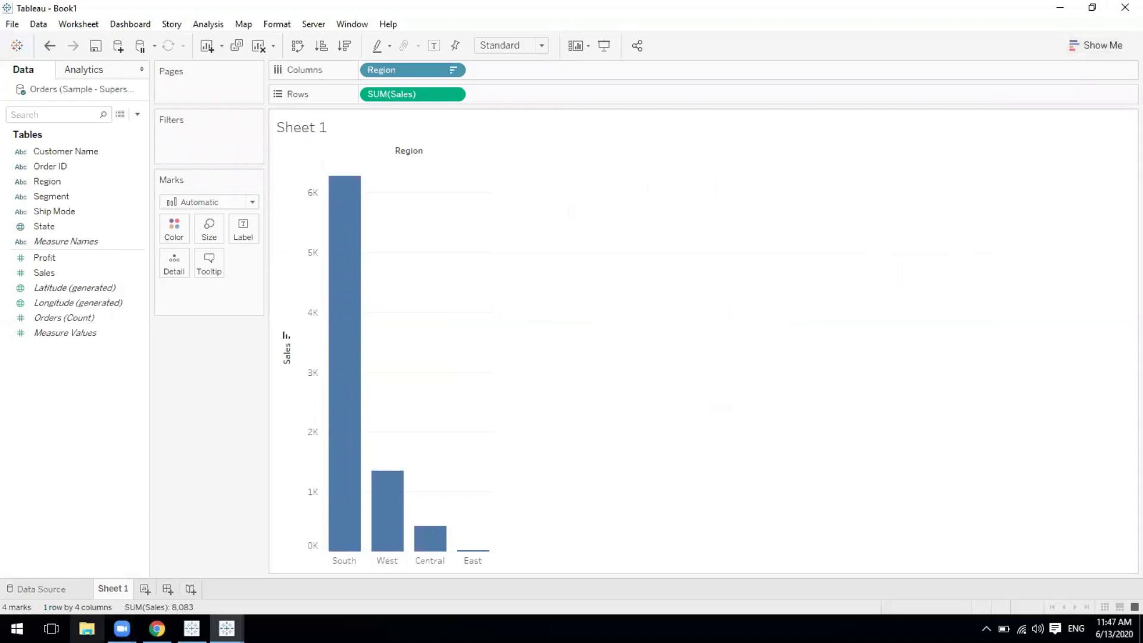
Step: Switch to the Windows desktop and open the Tableau Class-1 folder in File Explorer
{"action": "left_click", "coordinate": [87, 629]}
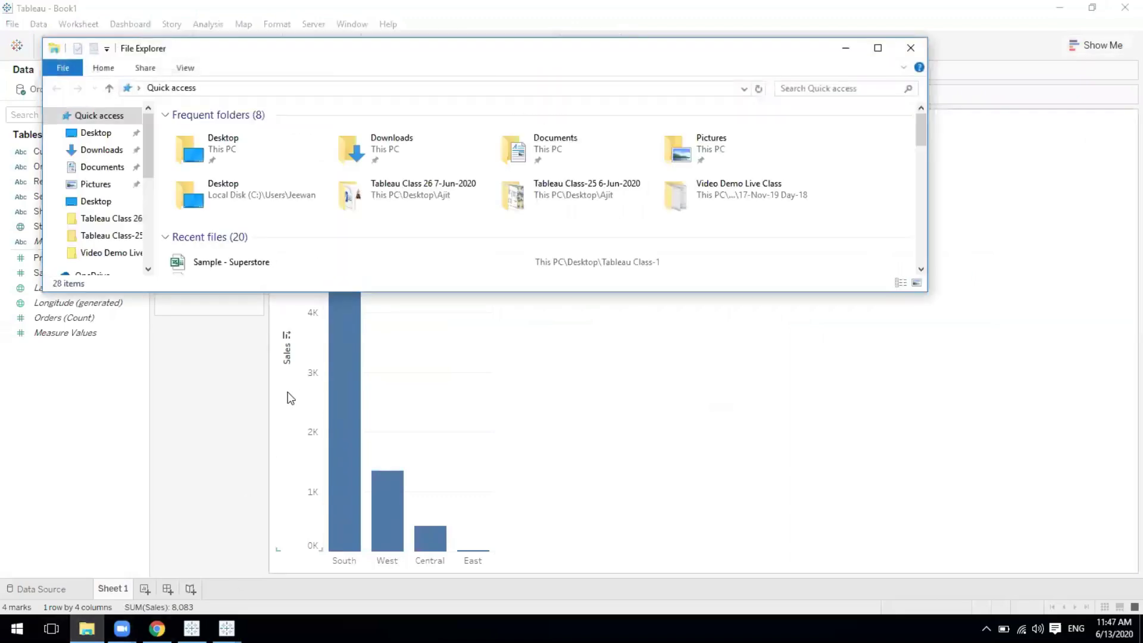
{"action": "left_click", "coordinate": [910, 48]}
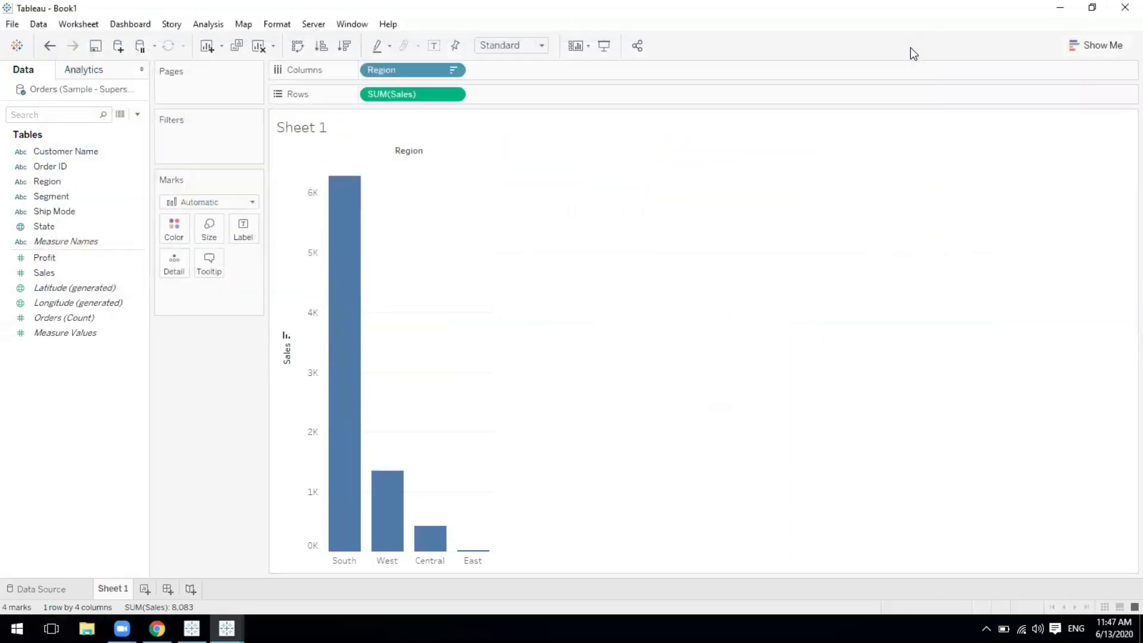
{"action": "key", "text": "super+d"}
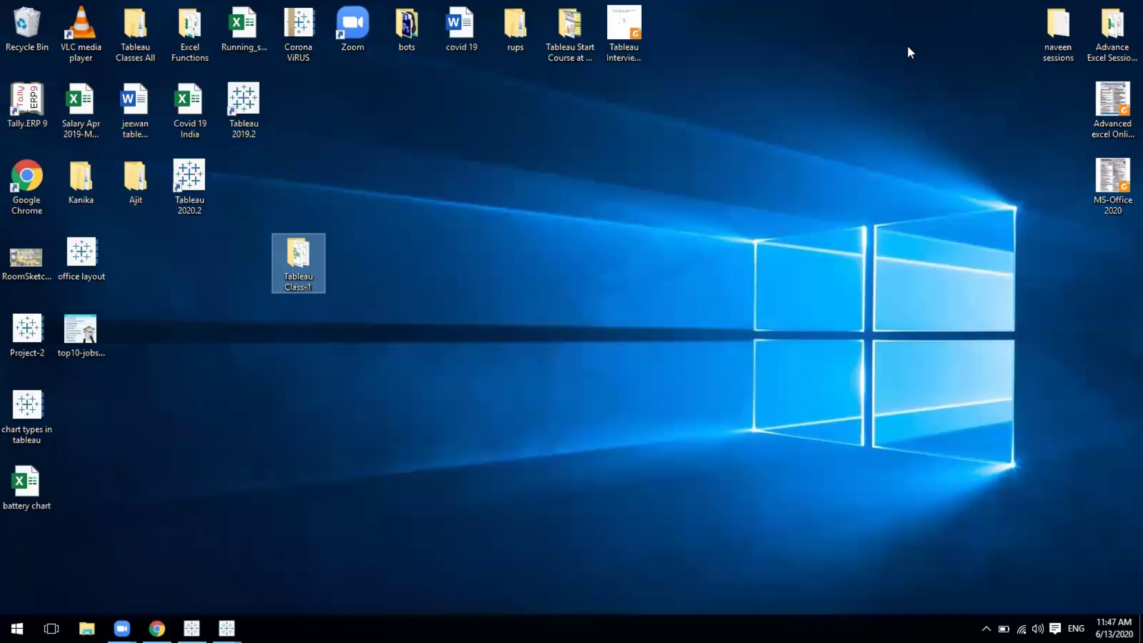
{"action": "double_click", "coordinate": [305, 253]}
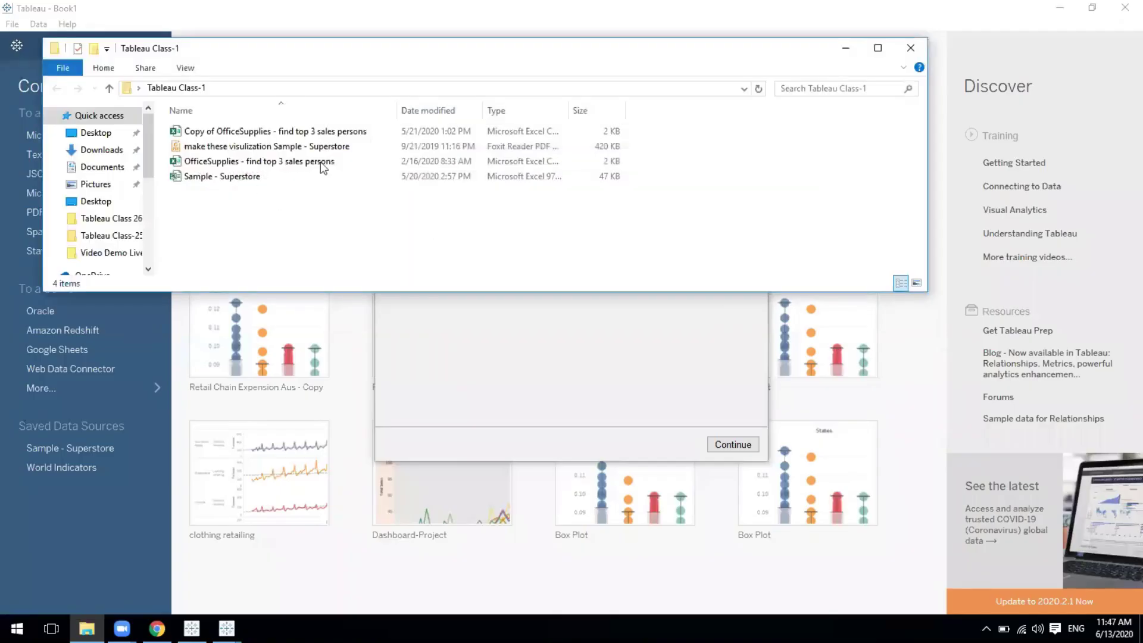
Step: Maximize the Tableau Class-1 folder window and widen its Type column to read the file types
{"action": "double_click", "coordinate": [267, 49]}
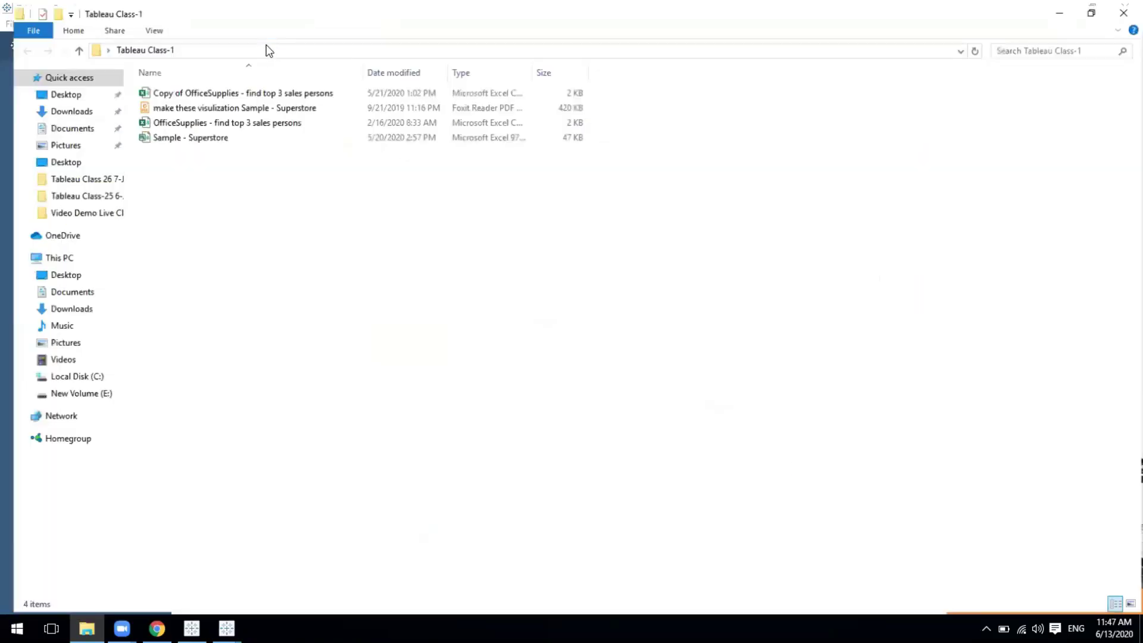
{"action": "left_click", "coordinate": [165, 120]}
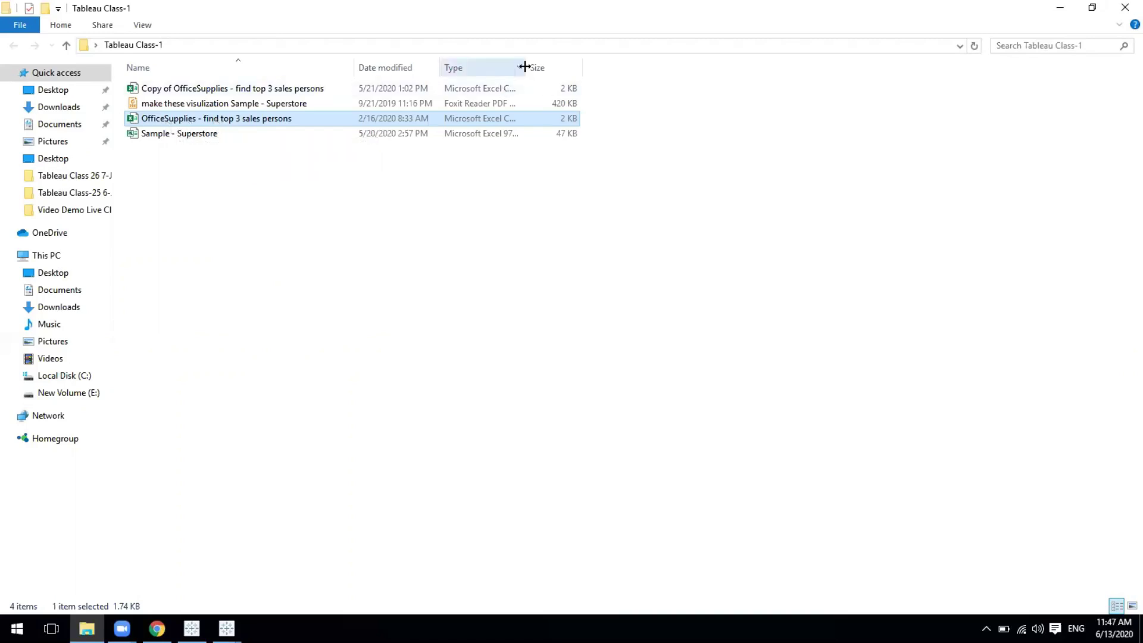
{"action": "left_click_drag", "start_coordinate": [524, 66], "coordinate": [578, 68]}
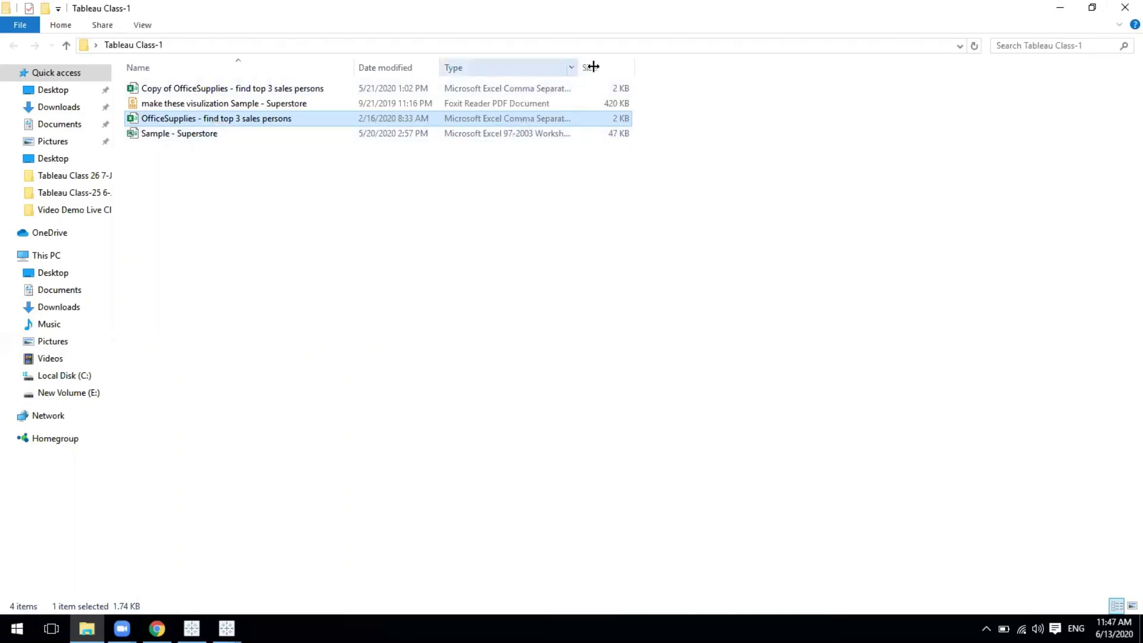
{"action": "left_click_drag", "start_coordinate": [593, 66], "coordinate": [593, 68]}
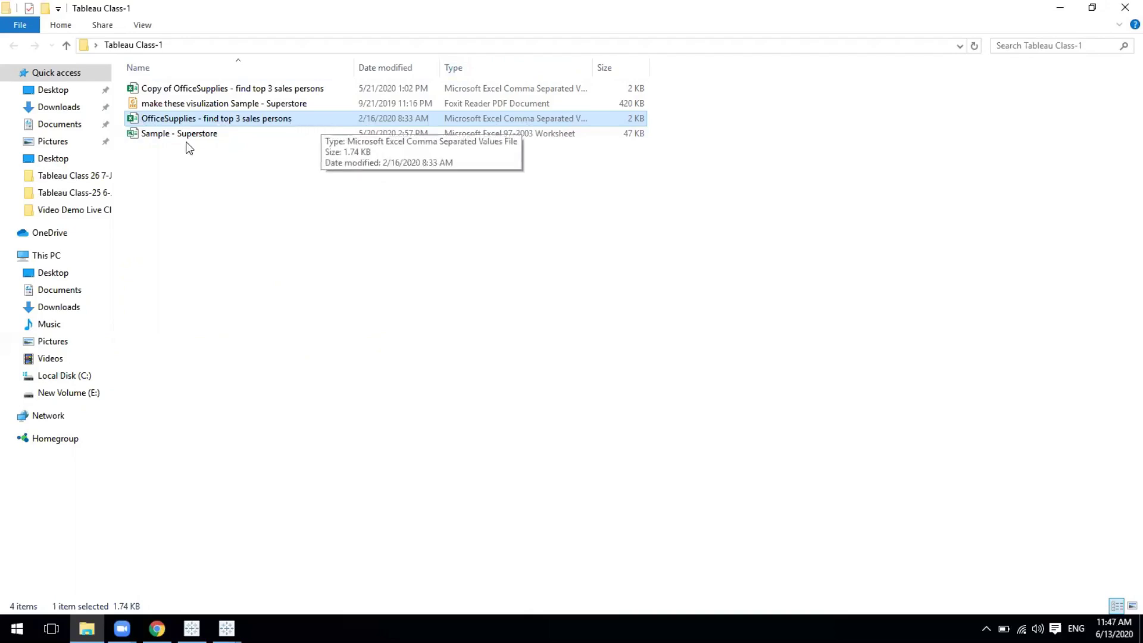
Step: Open the file OfficeSupplies - find top 3 sales persons in Excel and autofit columns A to F to their contents
{"action": "double_click", "coordinate": [313, 122]}
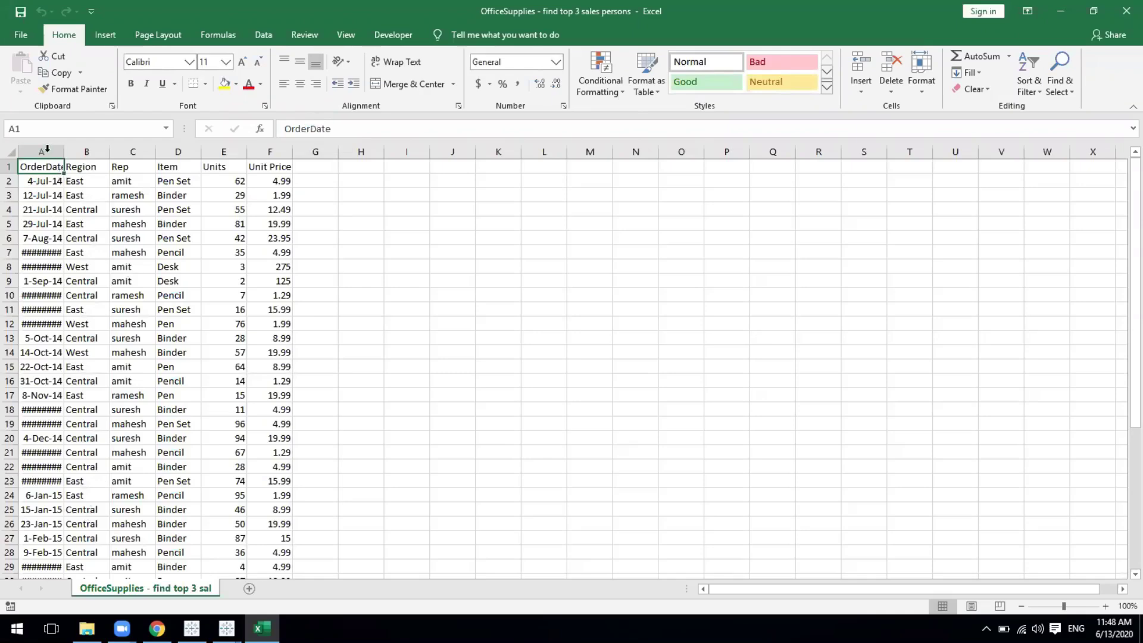
{"action": "left_click_drag", "start_coordinate": [49, 152], "coordinate": [265, 177]}
{"action": "double_click", "coordinate": [247, 152]}
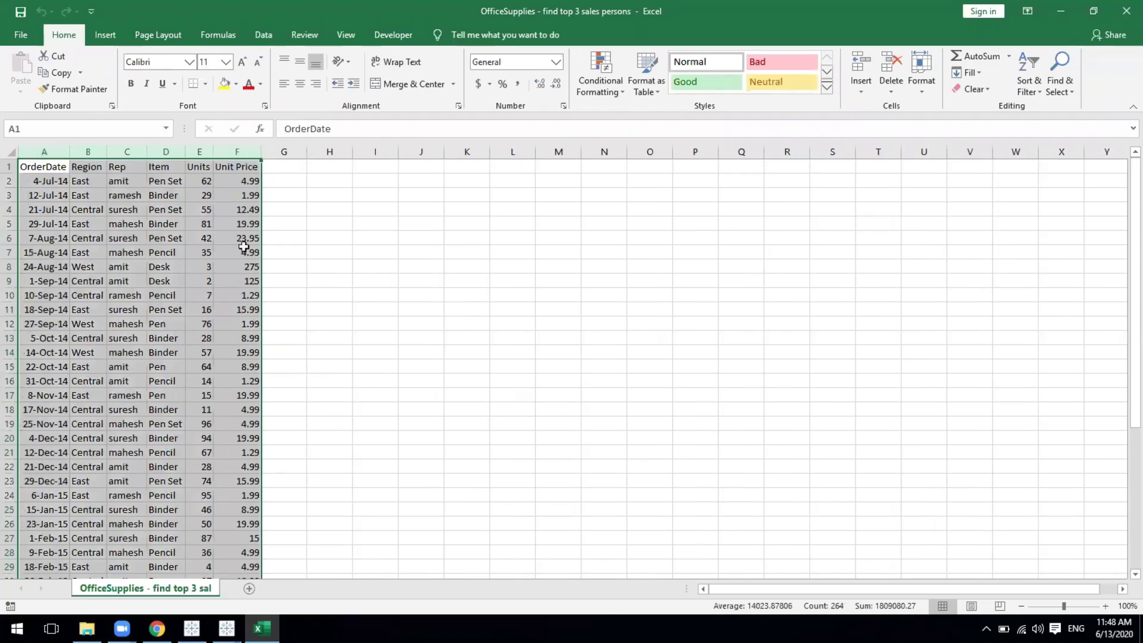
{"action": "left_click", "coordinate": [111, 224]}
Step: Review the header cells from OrderDate through Region, Rep, Item and Units to Unit Price
{"action": "left_click", "coordinate": [43, 167]}
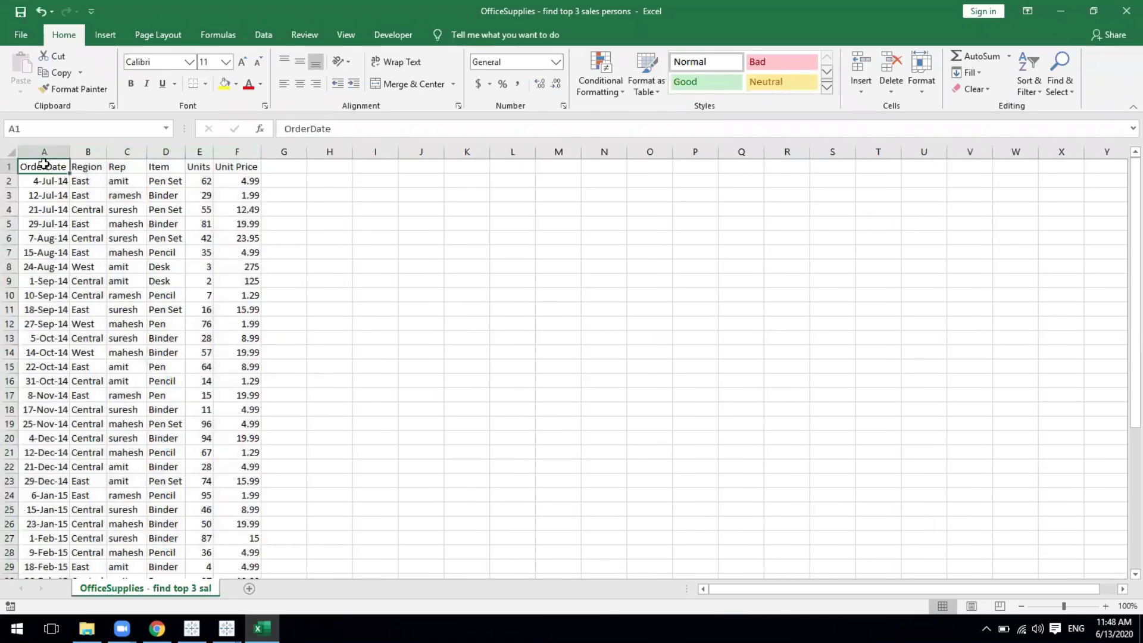
{"action": "left_click", "coordinate": [85, 170]}
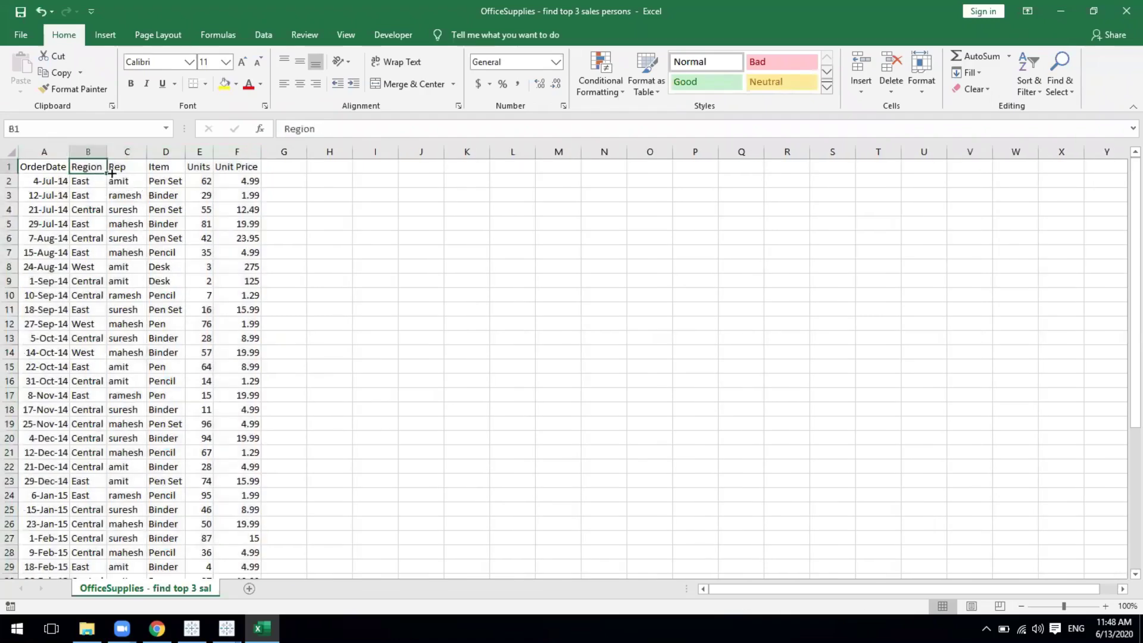
{"action": "left_click", "coordinate": [115, 169]}
{"action": "left_click", "coordinate": [175, 171]}
{"action": "left_click", "coordinate": [204, 166]}
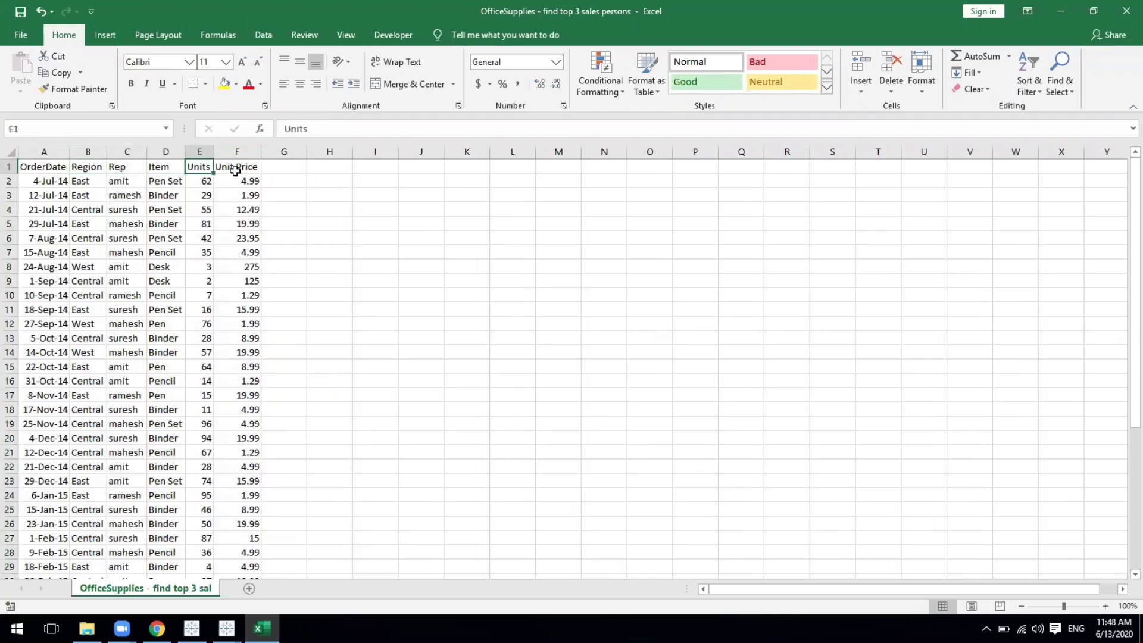
{"action": "left_click", "coordinate": [242, 174]}
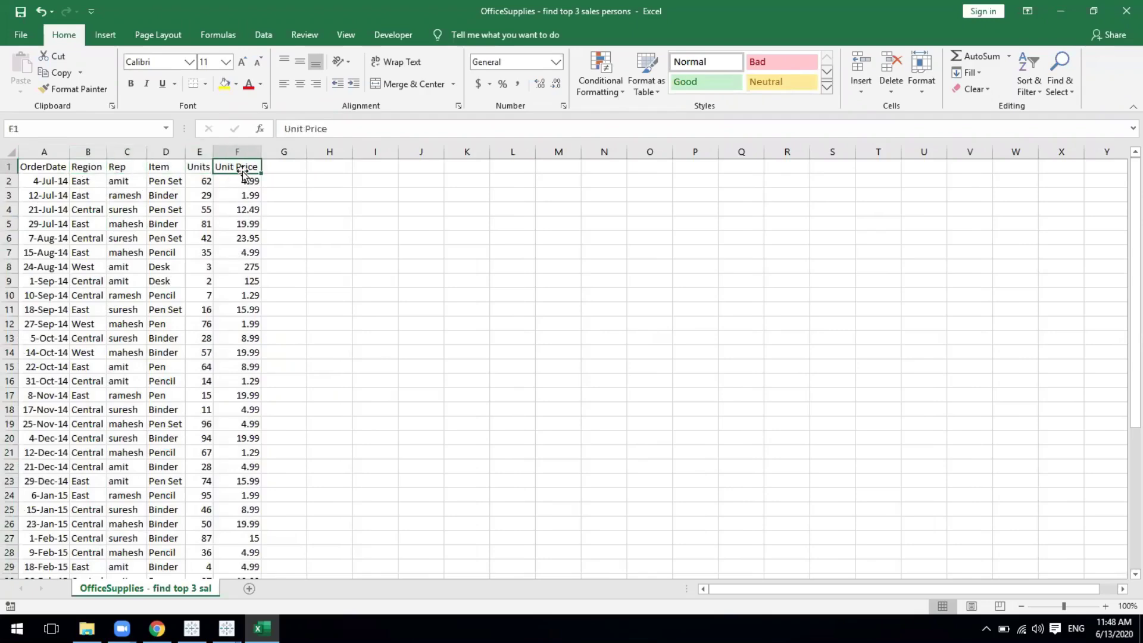
Step: Go down the OrderDate column past the last record and return to cell A1 to examine the extent of the data
{"action": "left_click", "coordinate": [43, 192]}
{"action": "key", "text": "Down"}
{"action": "key", "text": "Down"}
{"action": "key", "text": "Down"}
{"action": "key", "text": "Down"}
{"action": "key", "text": "Down"}
{"action": "key", "text": "Down"}
{"action": "key", "text": "Down"}
{"action": "key", "text": "Down"}
{"action": "key", "text": "Down"}
{"action": "key", "text": "Down"}
{"action": "key", "text": "Down"}
{"action": "key", "text": "Down"}
{"action": "key", "text": "Down"}
{"action": "key", "text": "Down"}
{"action": "key", "text": "Down"}
{"action": "key", "text": "Down"}
{"action": "key", "text": "Down"}
{"action": "key", "text": "Down"}
{"action": "key", "text": "Down"}
{"action": "key", "text": "Down"}
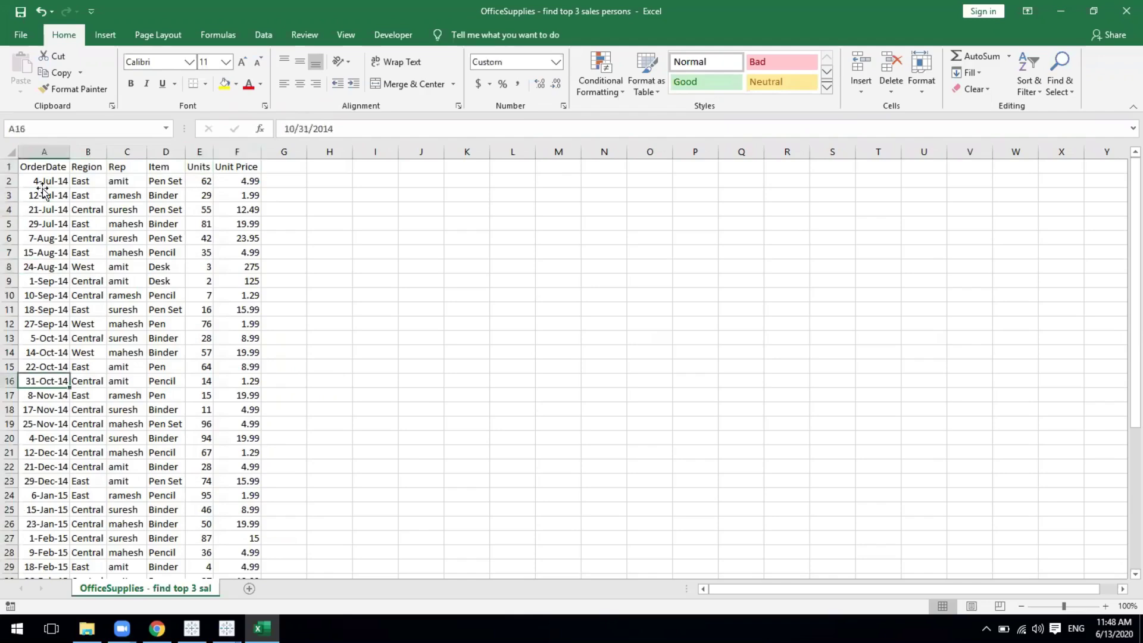
{"action": "key", "text": "Down"}
{"action": "key", "text": "Down"}
{"action": "key", "text": "Down"}
{"action": "key", "text": "Down"}
{"action": "key", "text": "Down"}
{"action": "key", "text": "Down"}
{"action": "key", "text": "Down"}
{"action": "key", "text": "Down"}
{"action": "key", "text": "Down"}
{"action": "key", "text": "Down"}
{"action": "key", "text": "Down"}
{"action": "key", "text": "Down"}
{"action": "key", "text": "Down"}
{"action": "key", "text": "Down"}
{"action": "key", "text": "Down"}
{"action": "key", "text": "Down"}
{"action": "key", "text": "Down"}
{"action": "key", "text": "Down"}
{"action": "key", "text": "Down"}
{"action": "key", "text": "Down"}
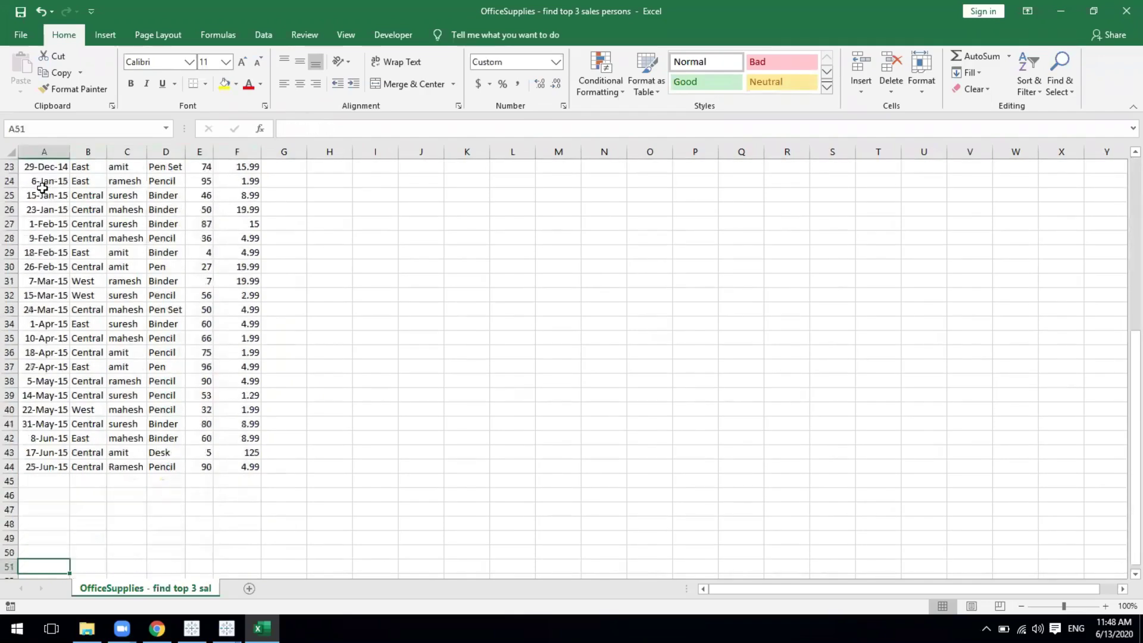
{"action": "key", "text": "Up"}
{"action": "key", "text": "Up"}
{"action": "key", "text": "Up"}
{"action": "key", "text": "Up"}
{"action": "key", "text": "Up"}
{"action": "key", "text": "Up"}
{"action": "key", "text": "Up"}
{"action": "key", "text": "Up"}
{"action": "key", "text": "Up"}
{"action": "key", "text": "Up"}
{"action": "key", "text": "Up"}
{"action": "key", "text": "Up"}
{"action": "key", "text": "Up"}
{"action": "key", "text": "Up"}
{"action": "key", "text": "Up"}
{"action": "key", "text": "Up"}
{"action": "key", "text": "Up"}
{"action": "key", "text": "Up"}
{"action": "key", "text": "Up"}
{"action": "key", "text": "Up"}
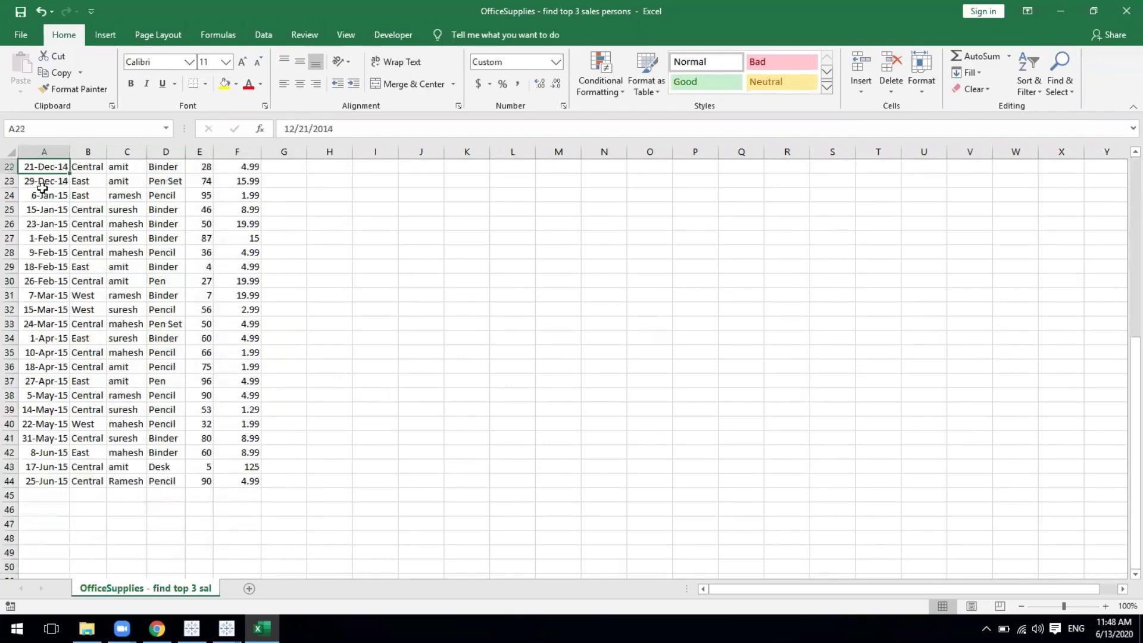
{"action": "key", "text": "Up"}
{"action": "key", "text": "Up"}
{"action": "key", "text": "Up"}
{"action": "key", "text": "Up"}
{"action": "key", "text": "Up"}
{"action": "key", "text": "Up"}
{"action": "key", "text": "Up"}
{"action": "key", "text": "Up"}
{"action": "key", "text": "Up"}
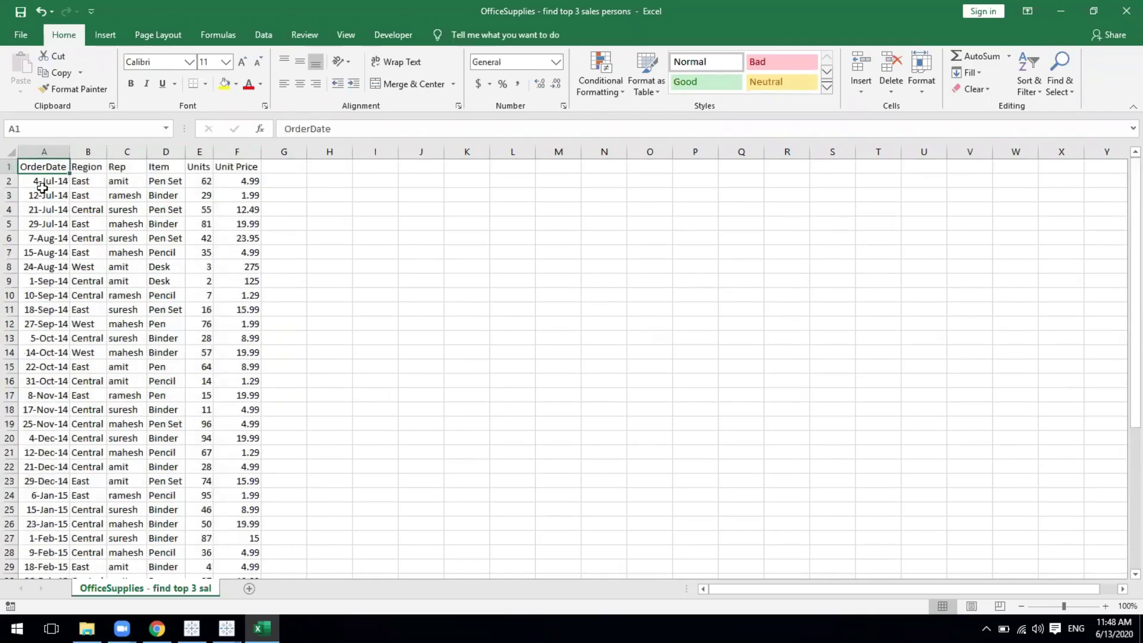
Step: Examine sample entries in the Rep column and the East, Central and West entries in the Region column
{"action": "left_click", "coordinate": [125, 180]}
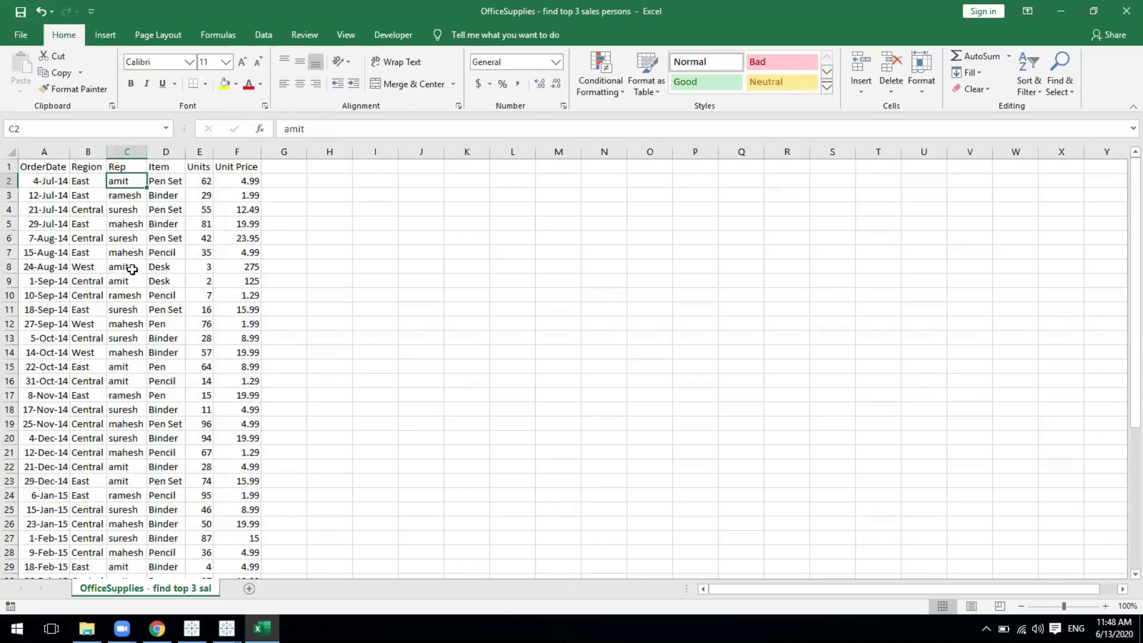
{"action": "left_click", "coordinate": [84, 183]}
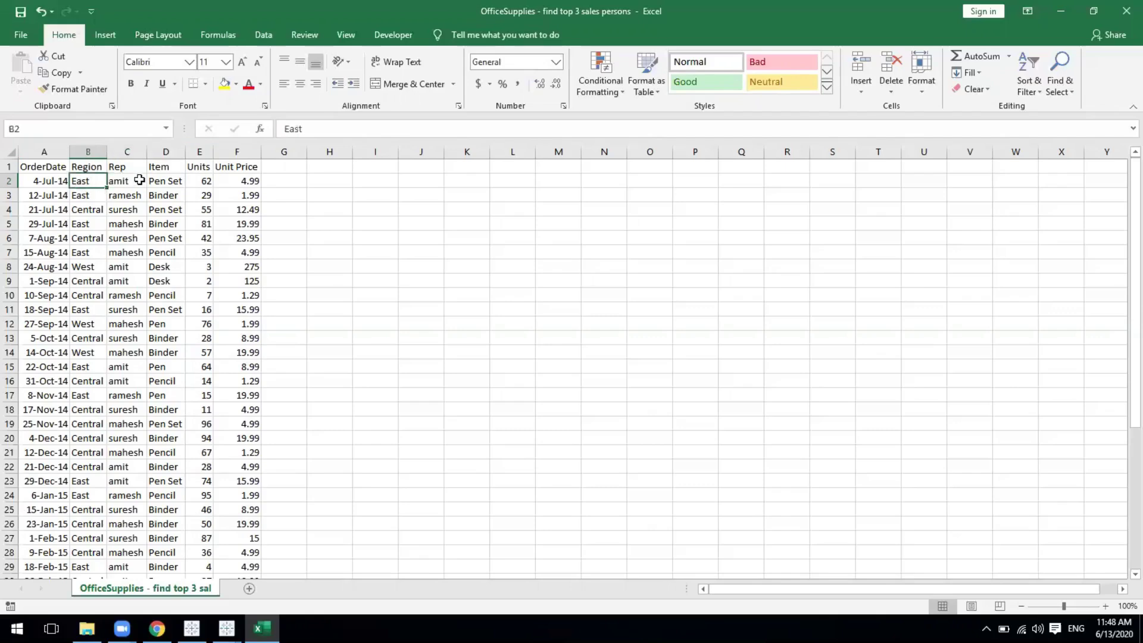
{"action": "left_click", "coordinate": [90, 212]}
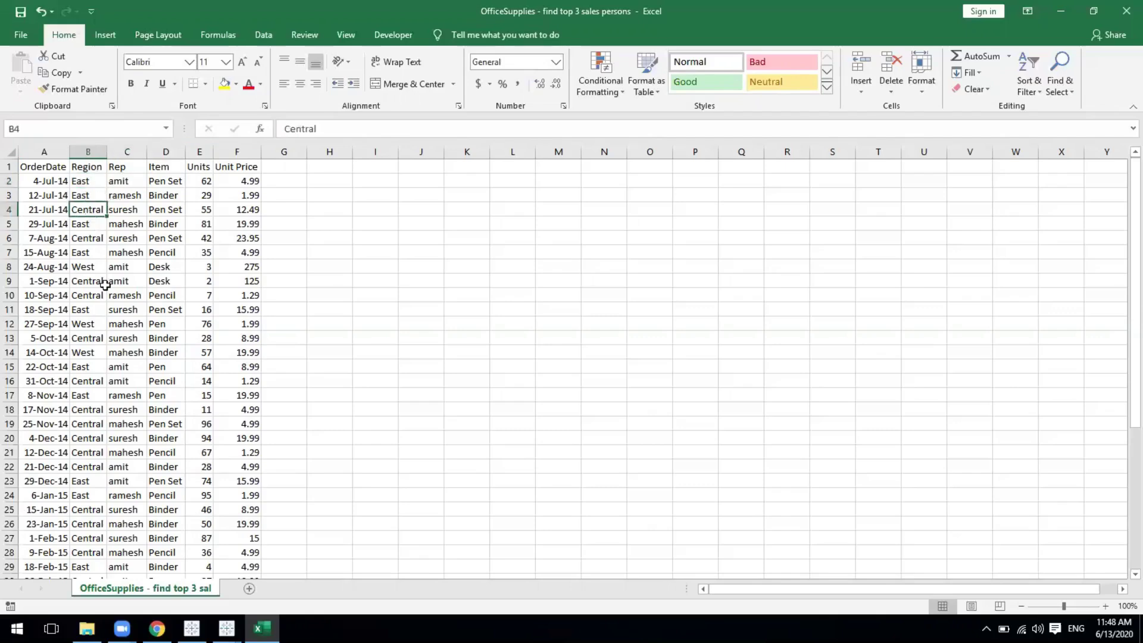
{"action": "left_click", "coordinate": [82, 352]}
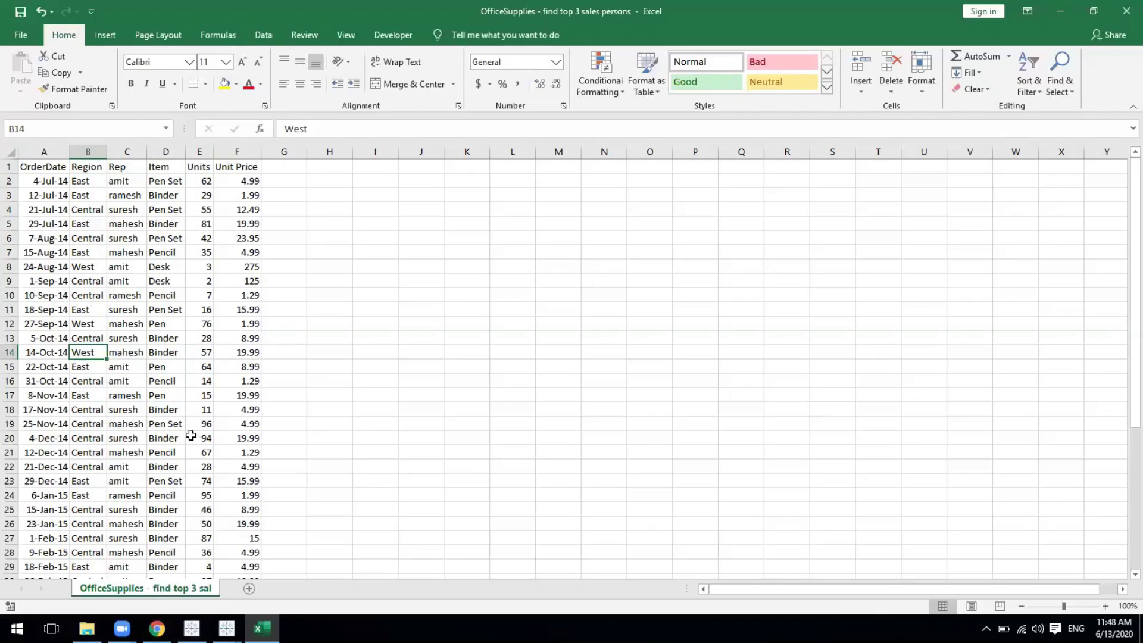
Step: Switch to Tableau, dismiss the completed registration dialog and bring up the workbook window with Sheet 1
{"action": "left_click", "coordinate": [191, 628]}
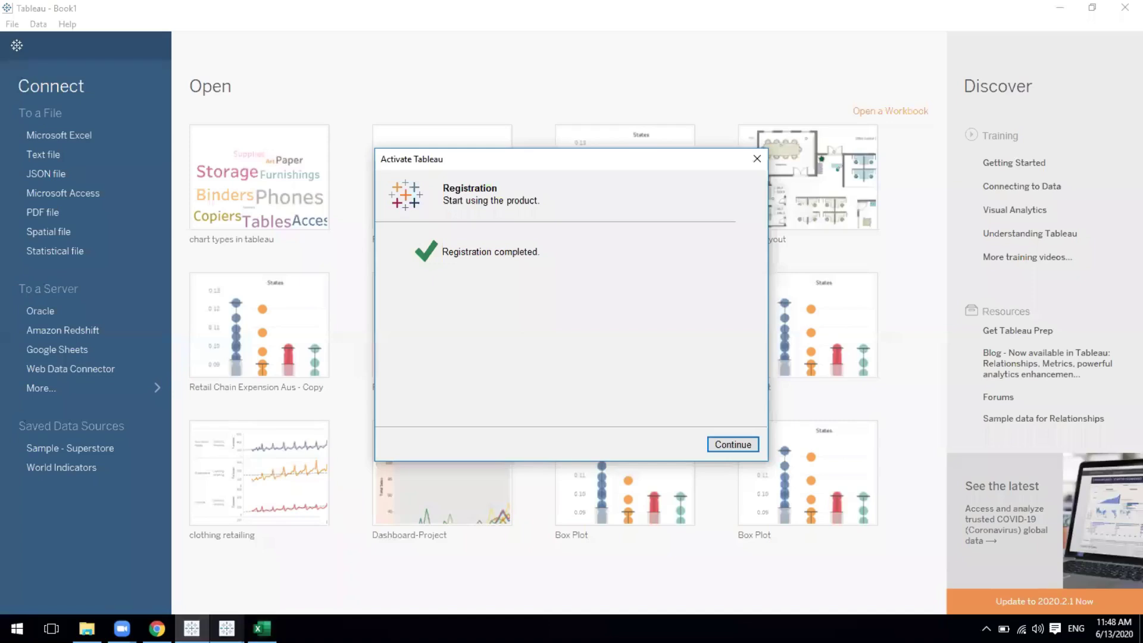
{"action": "left_click", "coordinate": [227, 629]}
{"action": "left_click", "coordinate": [710, 443]}
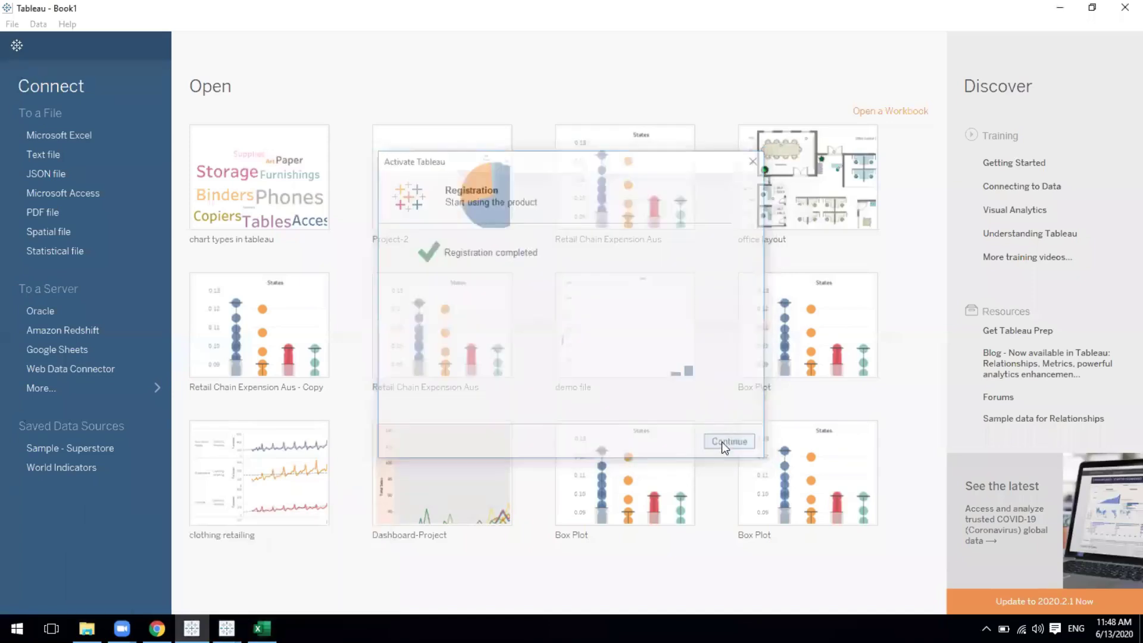
{"action": "left_click", "coordinate": [192, 628]}
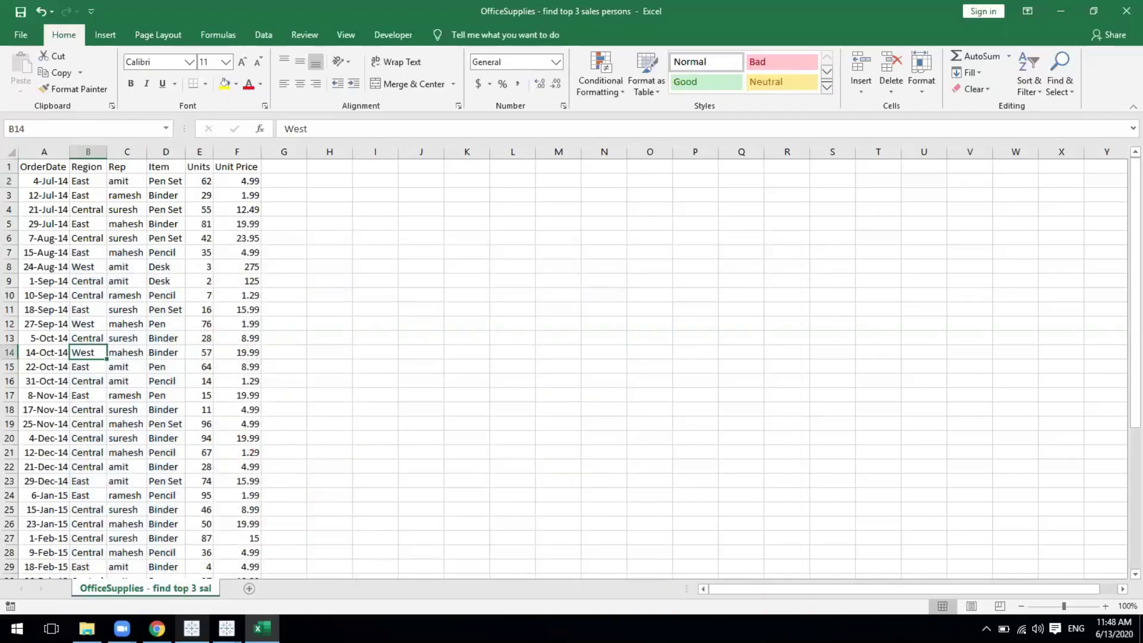
{"action": "mouse_move", "coordinate": [227, 629]}
{"action": "left_click", "coordinate": [256, 578]}
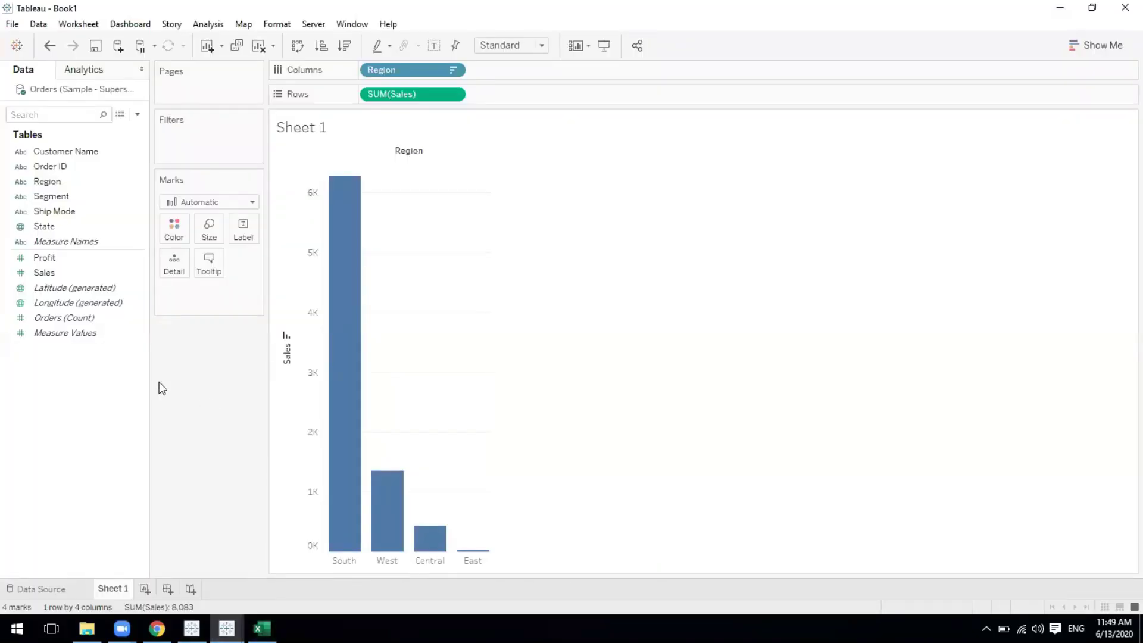
{"action": "left_click", "coordinate": [97, 117]}
{"action": "left_click", "coordinate": [63, 168]}
{"action": "left_click", "coordinate": [38, 25]}
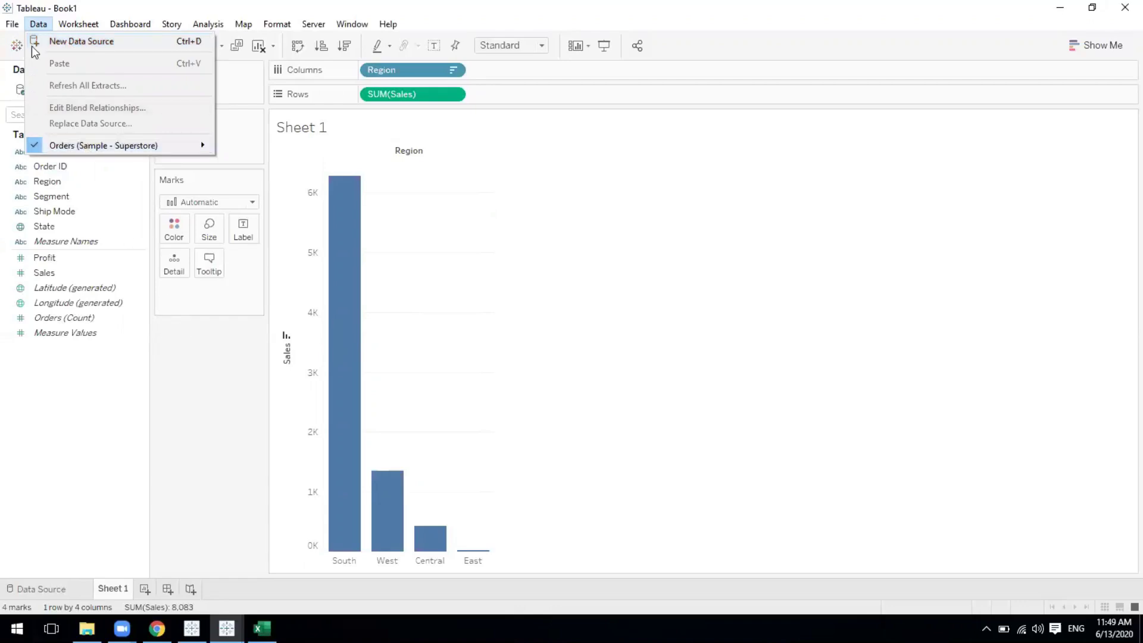
{"action": "mouse_move", "coordinate": [12, 24]}
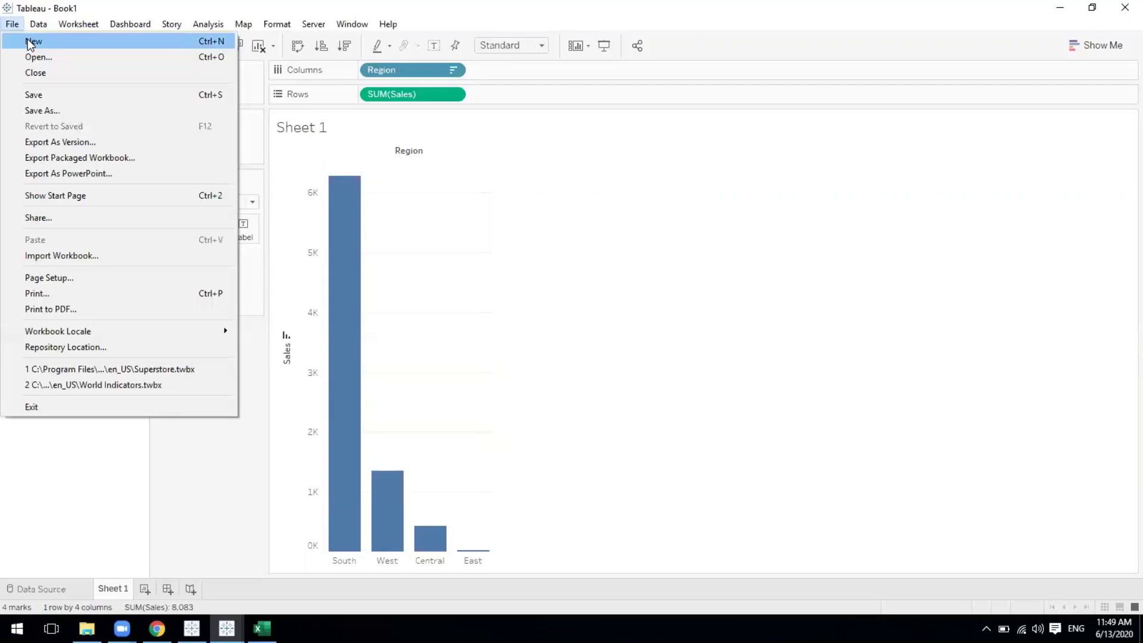
{"action": "left_click", "coordinate": [230, 494]}
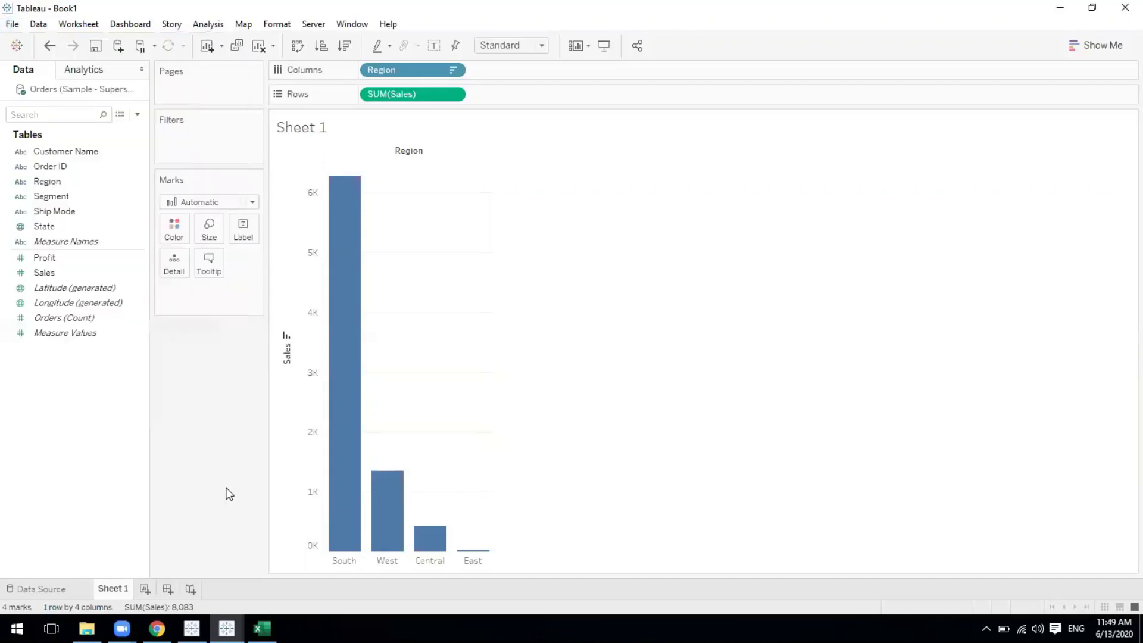
{"action": "left_click", "coordinate": [38, 24]}
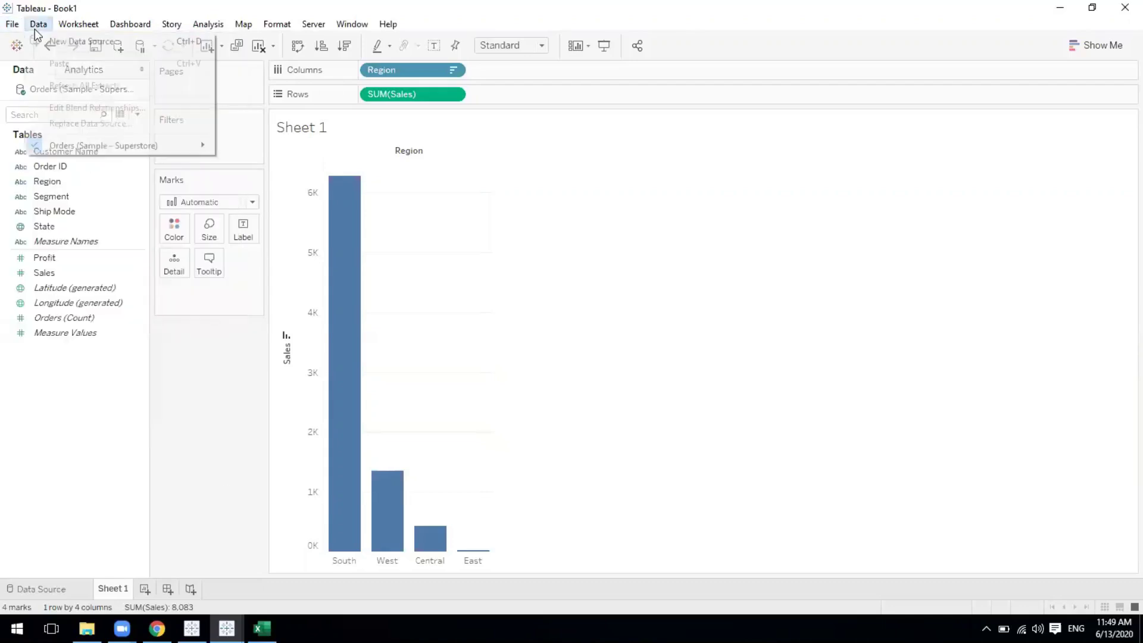
{"action": "left_click", "coordinate": [79, 42]}
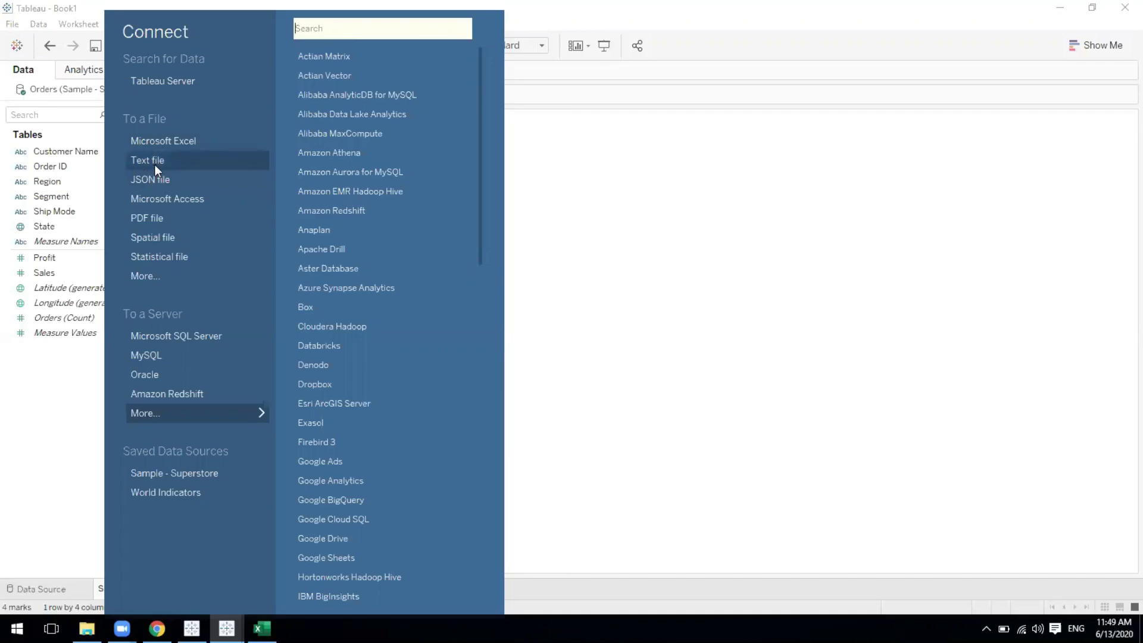
Step: Switch to the Tableau Class-1 folder in File Explorer and widen the Type column to read the full file types
{"action": "key", "text": "alt+Tab"}
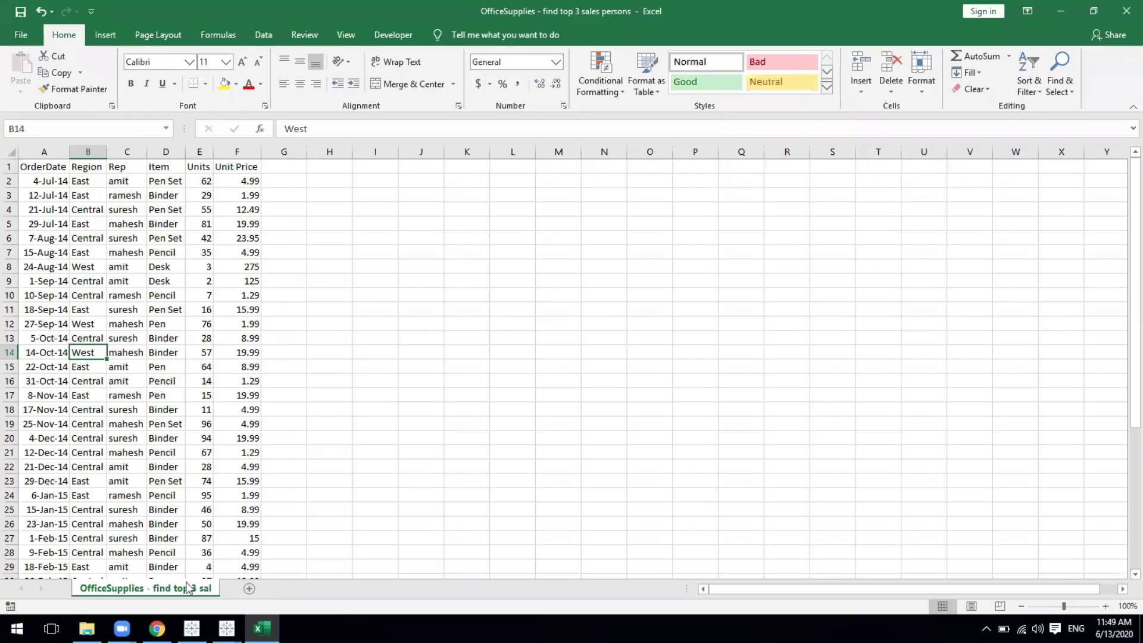
{"action": "left_click", "coordinate": [87, 629]}
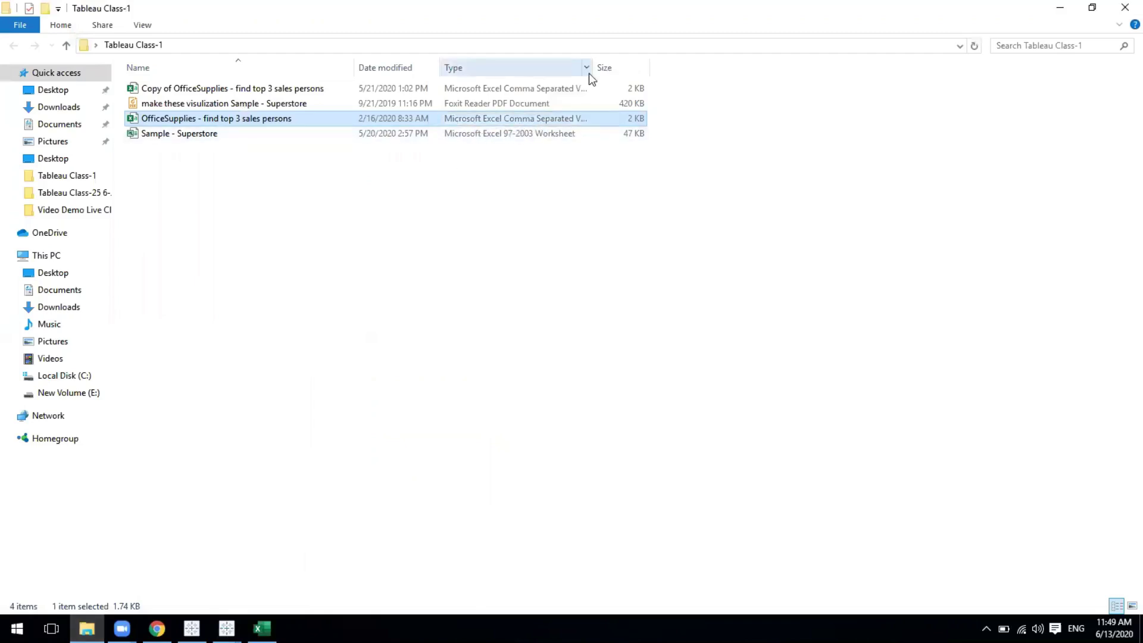
{"action": "left_click_drag", "start_coordinate": [594, 66], "coordinate": [624, 67]}
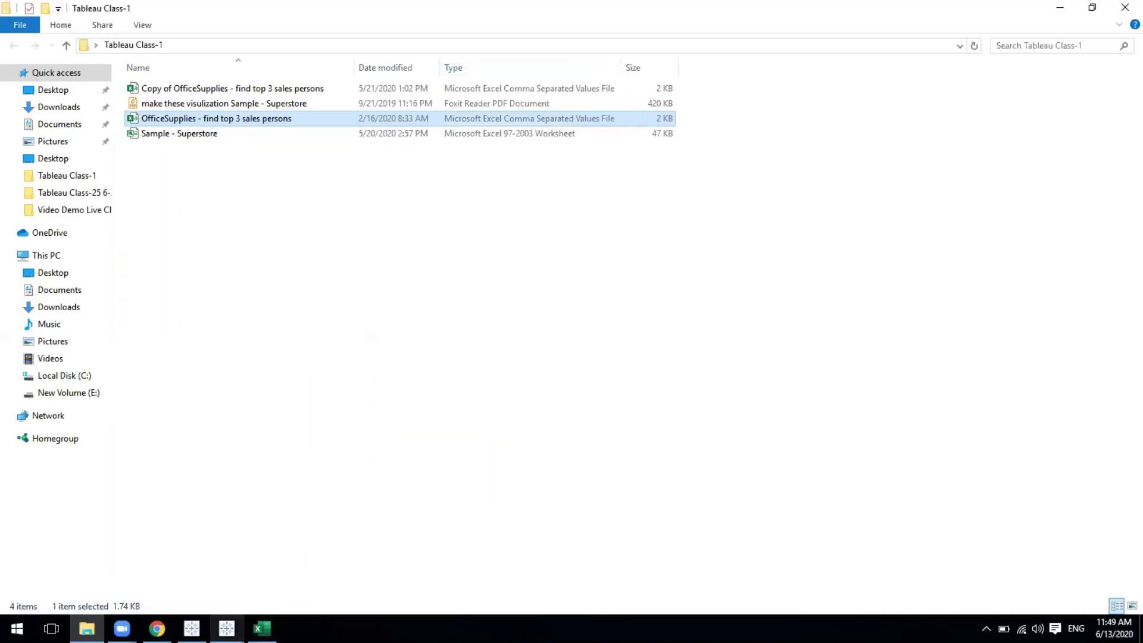
Step: Switch to Tableau and bring up the workbook window that contains the Sales by Region chart
{"action": "mouse_move", "coordinate": [226, 628]}
{"action": "left_click", "coordinate": [288, 593]}
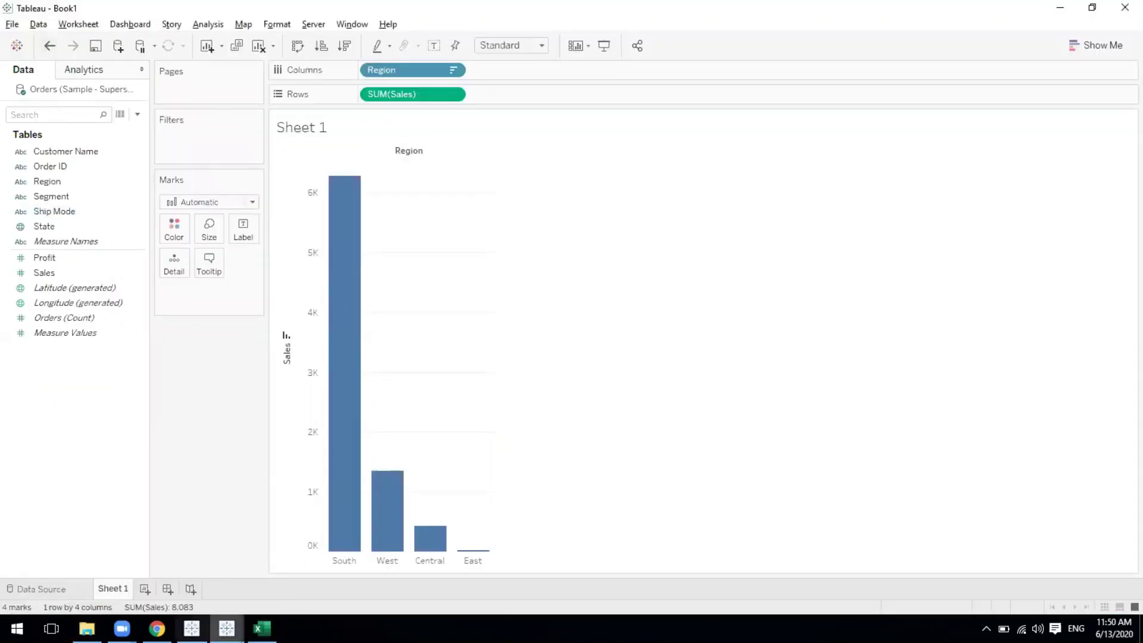
{"action": "left_click", "coordinate": [191, 628]}
{"action": "left_click", "coordinate": [227, 628]}
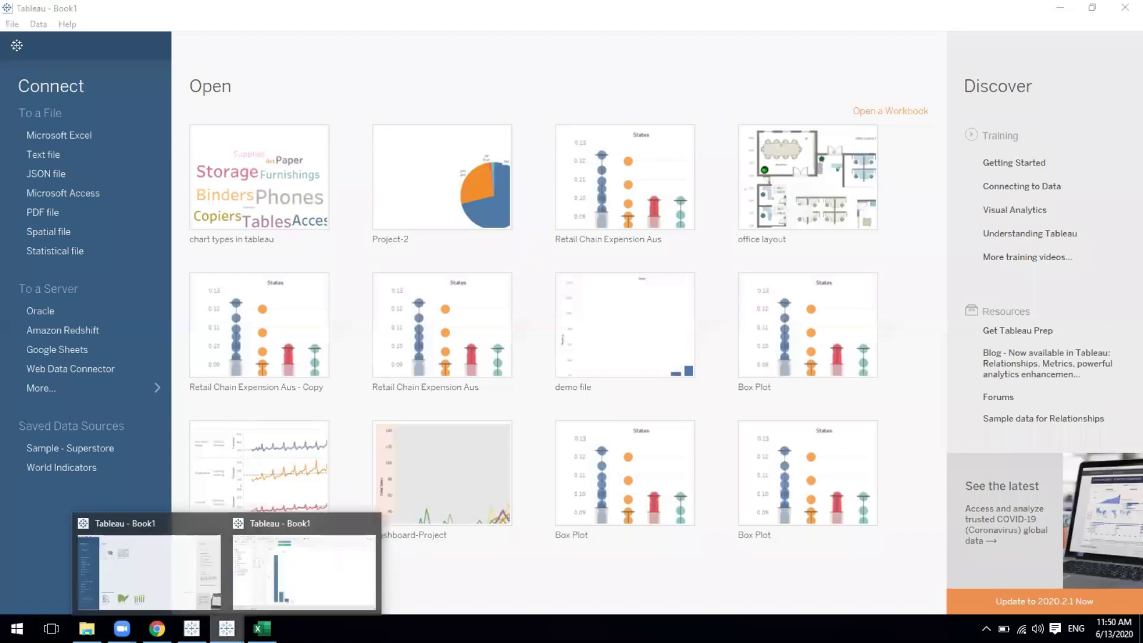
{"action": "left_click", "coordinate": [271, 571]}
Step: Connect the OfficeSupplies - find top 3 sales persons CSV as a new text file data source
{"action": "left_click", "coordinate": [39, 25]}
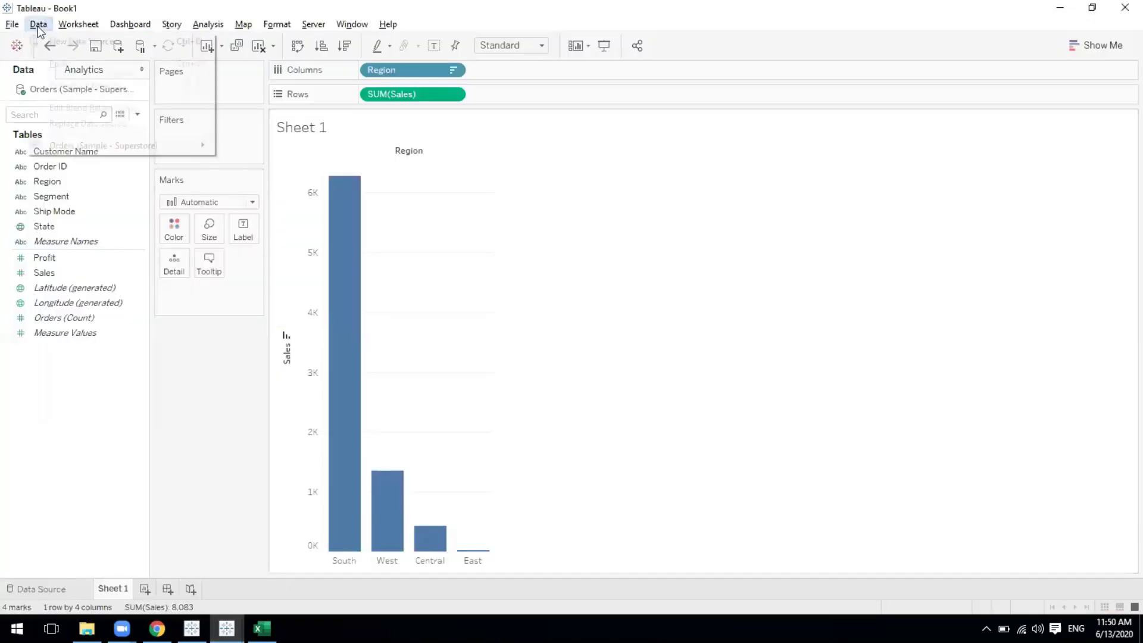
{"action": "left_click", "coordinate": [59, 42]}
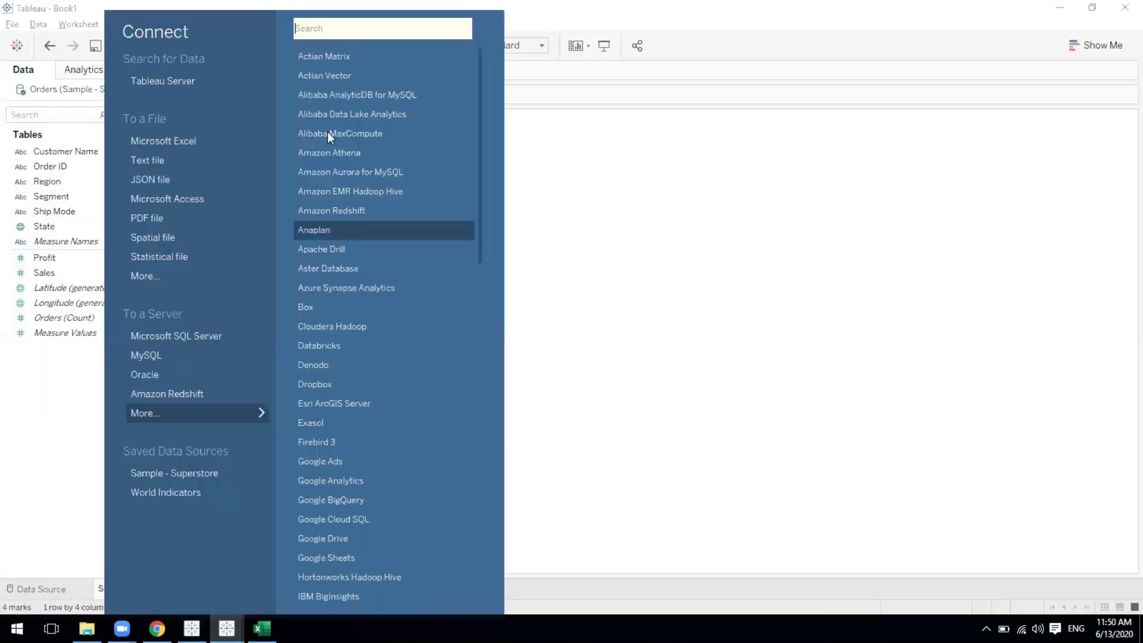
{"action": "left_click", "coordinate": [159, 162]}
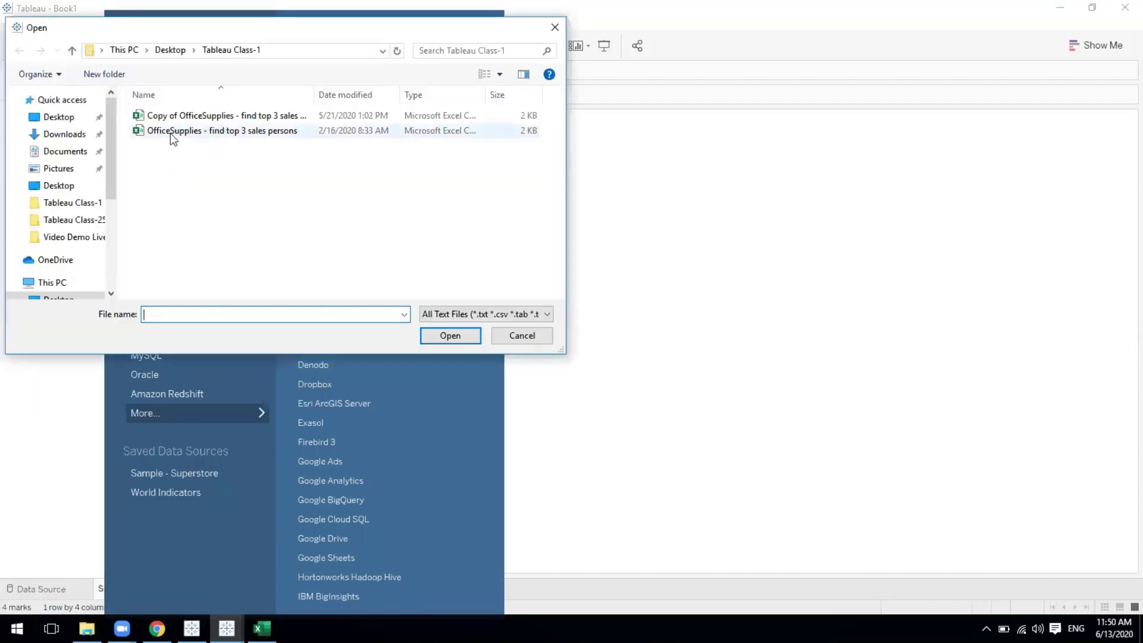
{"action": "left_click", "coordinate": [245, 134]}
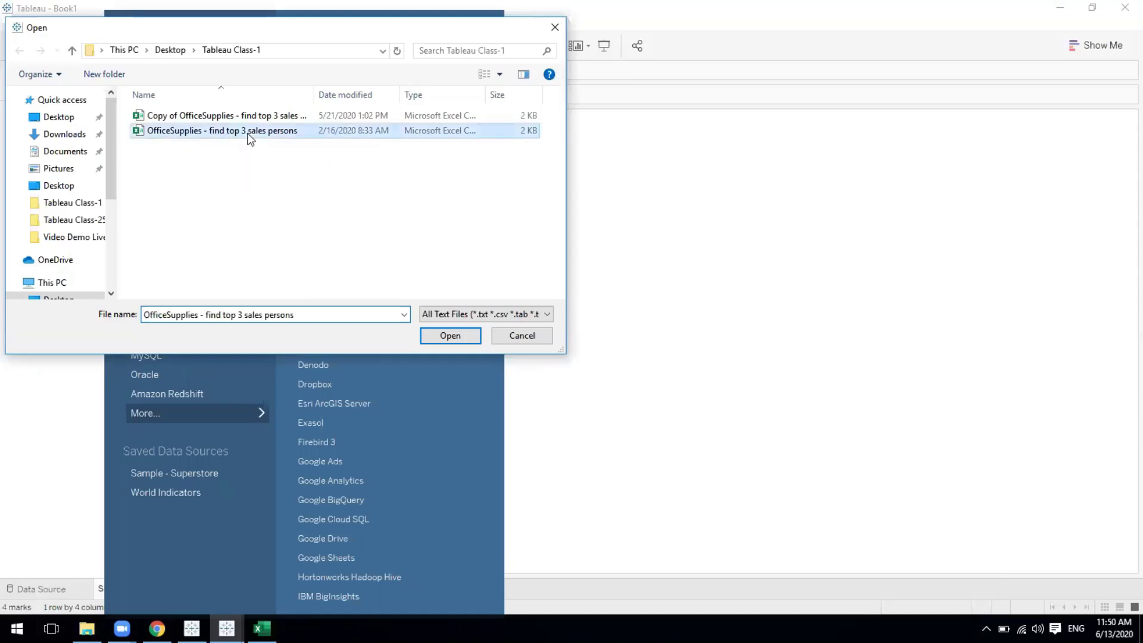
{"action": "left_click", "coordinate": [433, 336]}
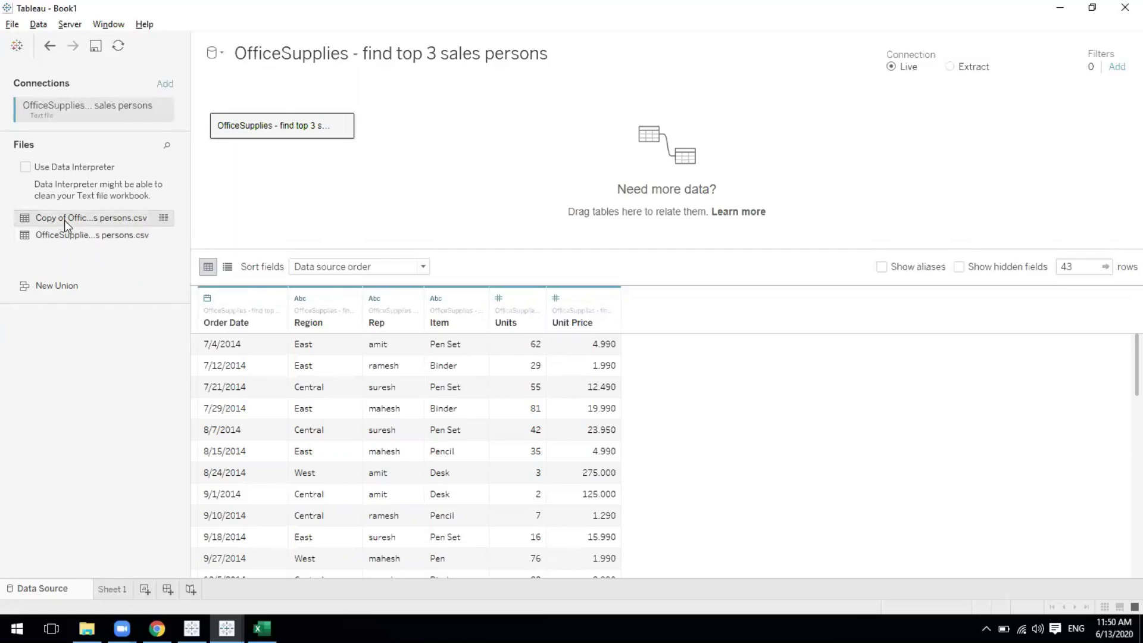
Step: Remove the OfficeSupplies table from the data source canvas and add the Copy of OfficeSupplies CSV in its place
{"action": "left_click", "coordinate": [165, 218]}
{"action": "mouse_move", "coordinate": [296, 125]}
{"action": "left_click_drag", "start_coordinate": [307, 128], "coordinate": [53, 234]}
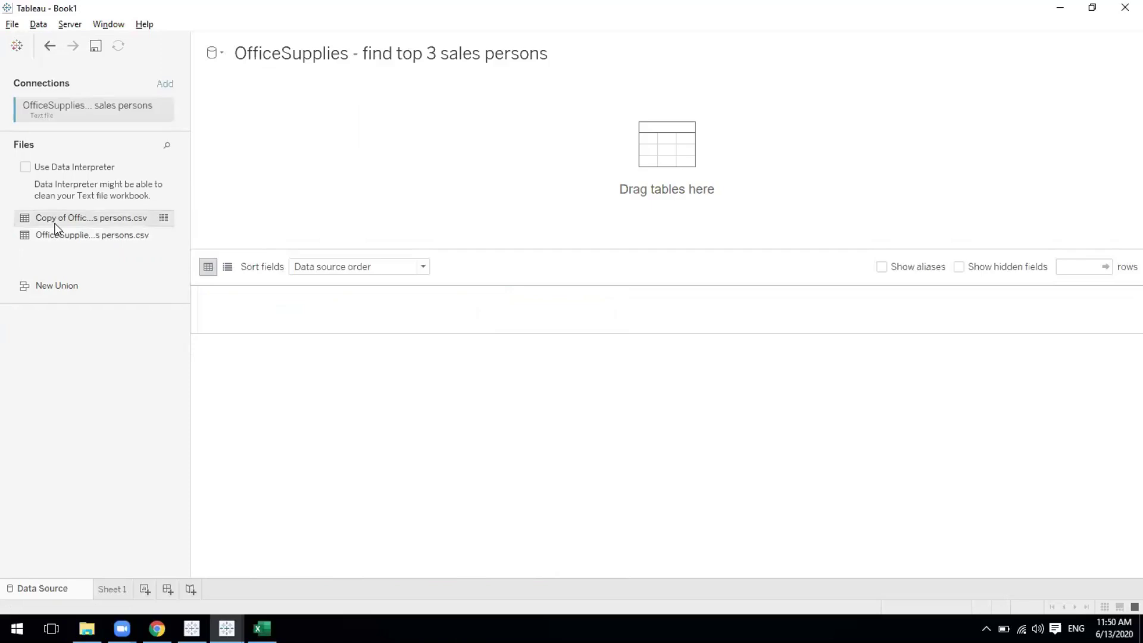
{"action": "double_click", "coordinate": [55, 223]}
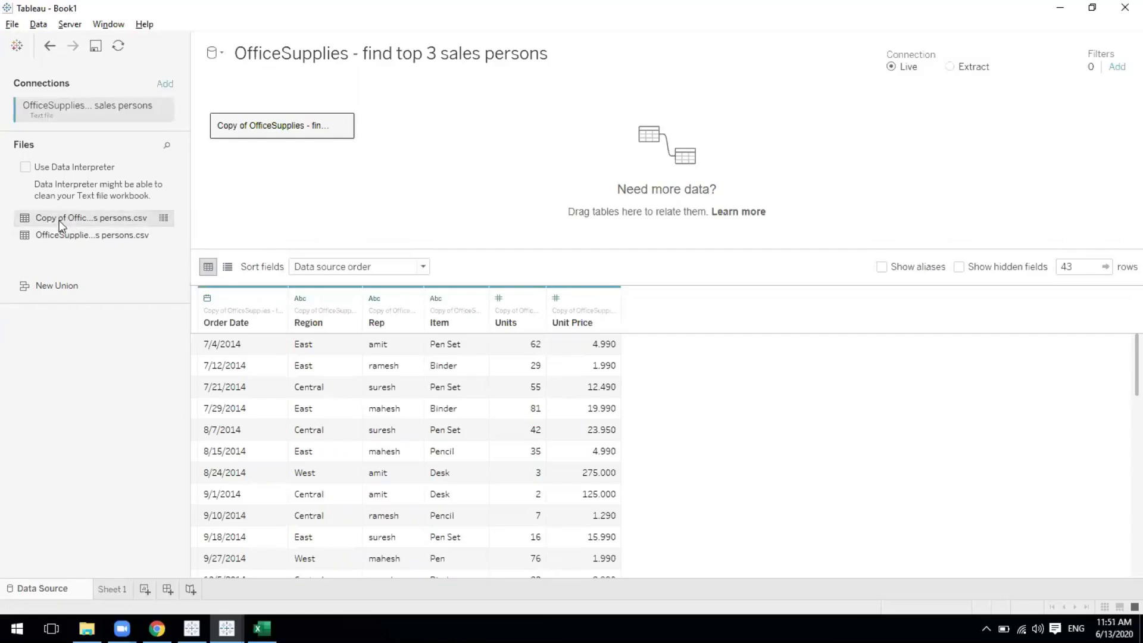
{"action": "left_click", "coordinate": [436, 54]}
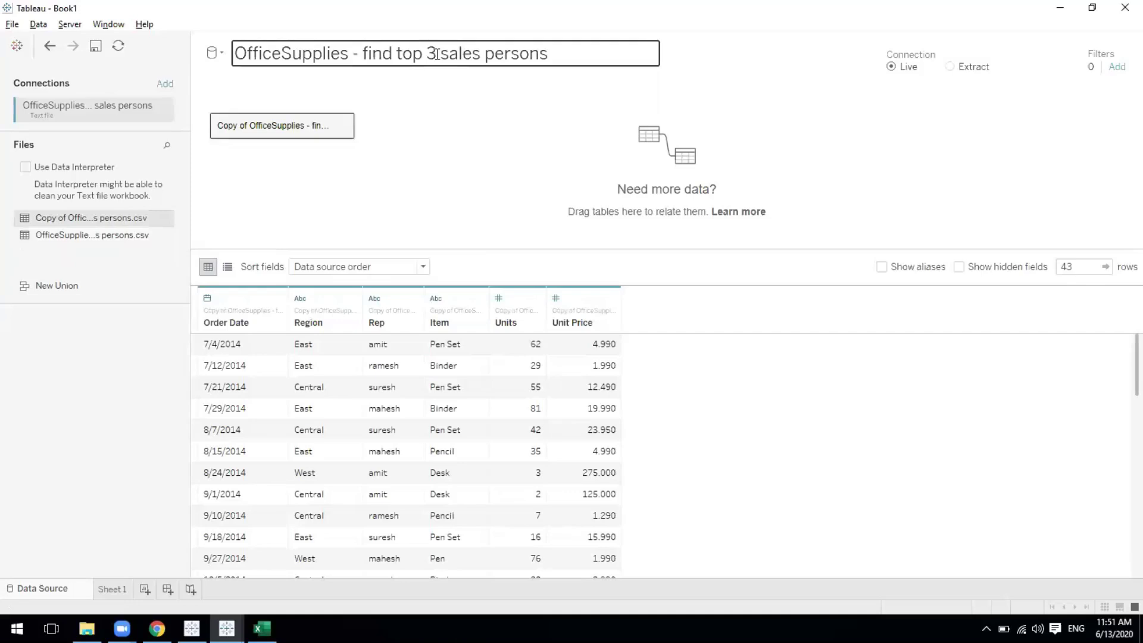
{"action": "left_click", "coordinate": [459, 127]}
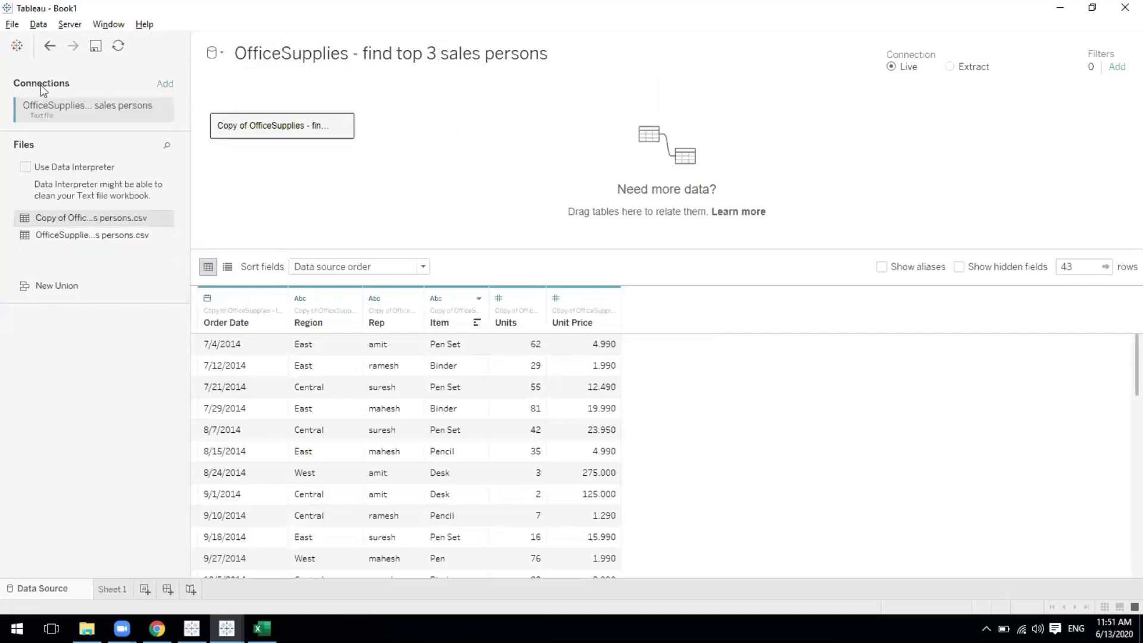
Step: Compare the fields listed on Sheet 1 with the table on the data source page, ending on Sheet 1
{"action": "left_click", "coordinate": [114, 592]}
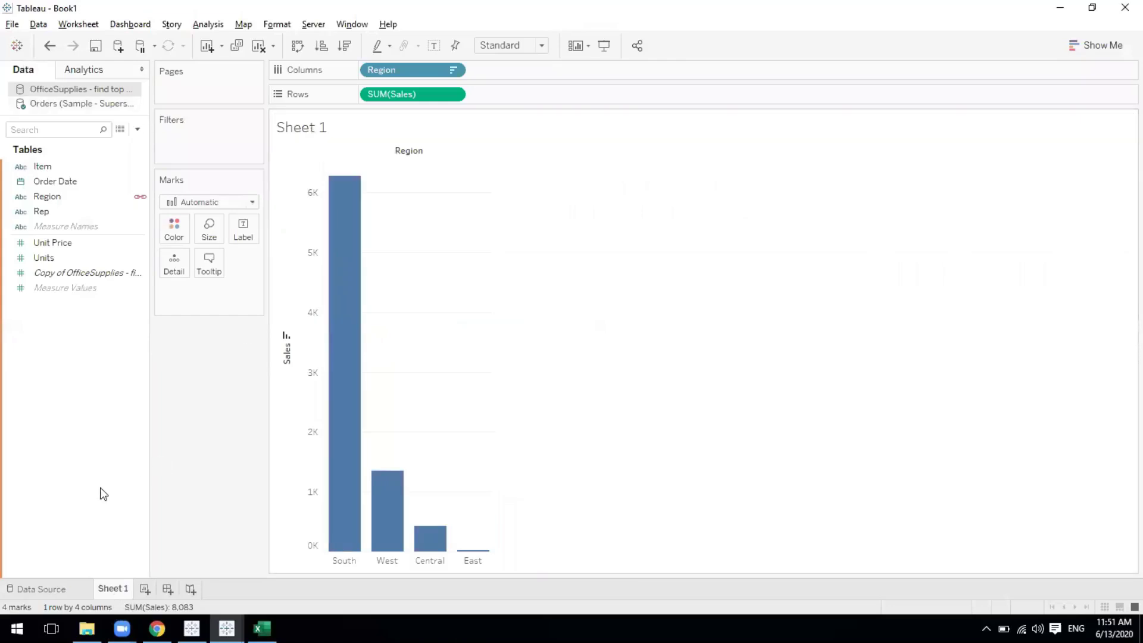
{"action": "left_click", "coordinate": [27, 592]}
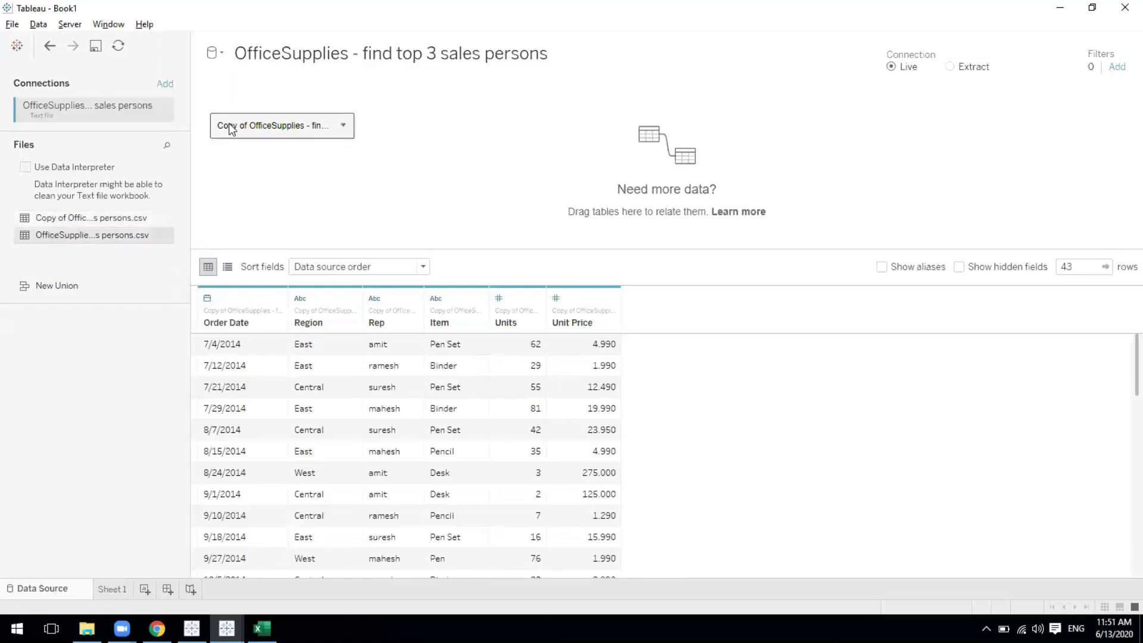
{"action": "left_click", "coordinate": [110, 590]}
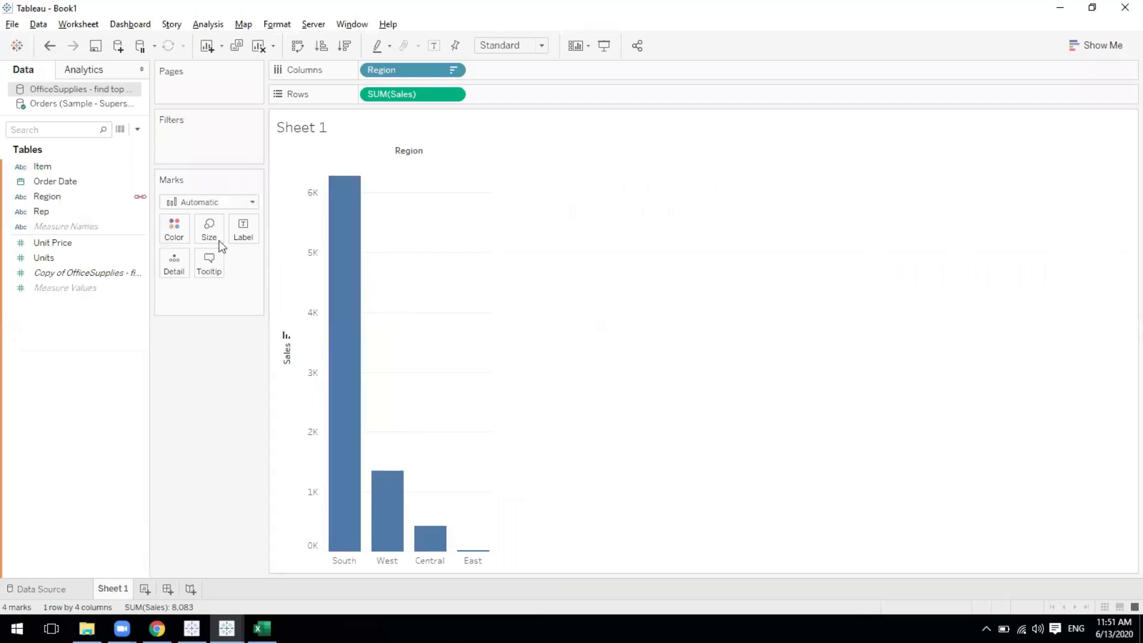
Step: Try to clear SUM(Sales) and Region from the shelves of Sheet 1, and undo both removals
{"action": "left_click_drag", "start_coordinate": [383, 97], "coordinate": [222, 372]}
{"action": "left_click_drag", "start_coordinate": [406, 70], "coordinate": [210, 379]}
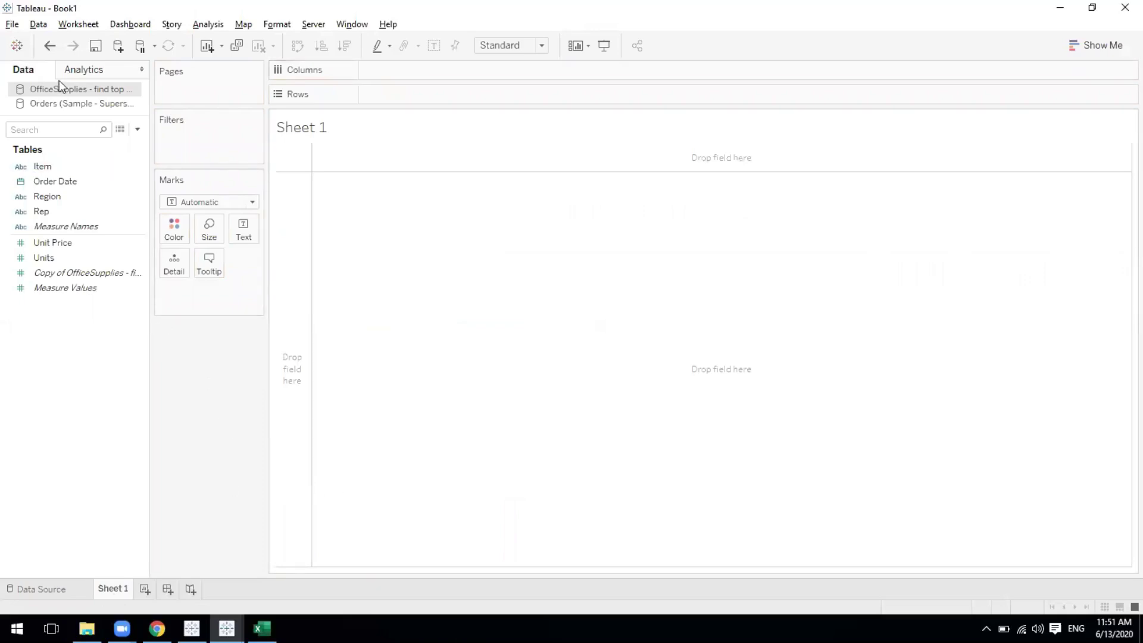
{"action": "key", "text": "ctrl+z"}
{"action": "key", "text": "ctrl+z"}
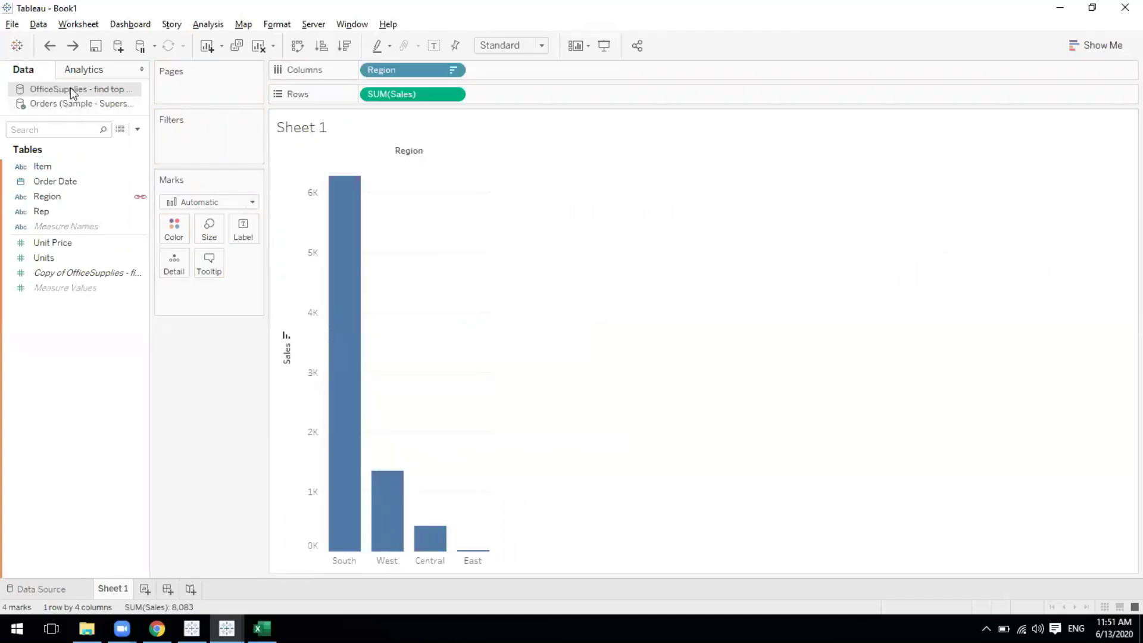
Step: Add the OfficeSupplies CSV beside the copy table on the data source canvas and close the relationship editor without choosing matching fields
{"action": "left_click", "coordinate": [40, 589]}
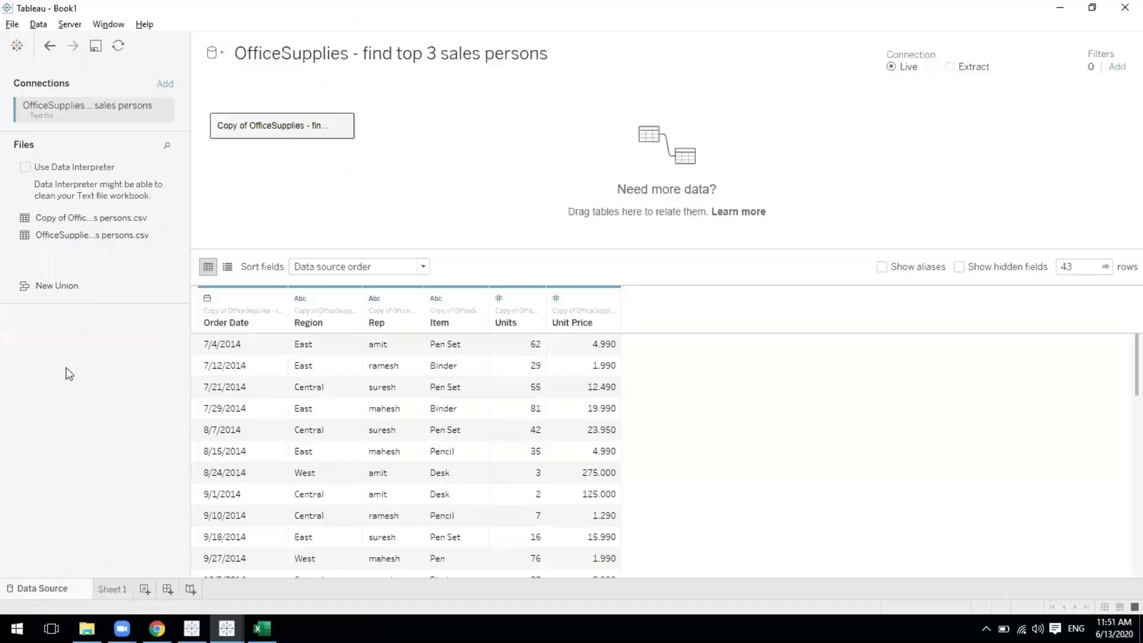
{"action": "left_click", "coordinate": [50, 234]}
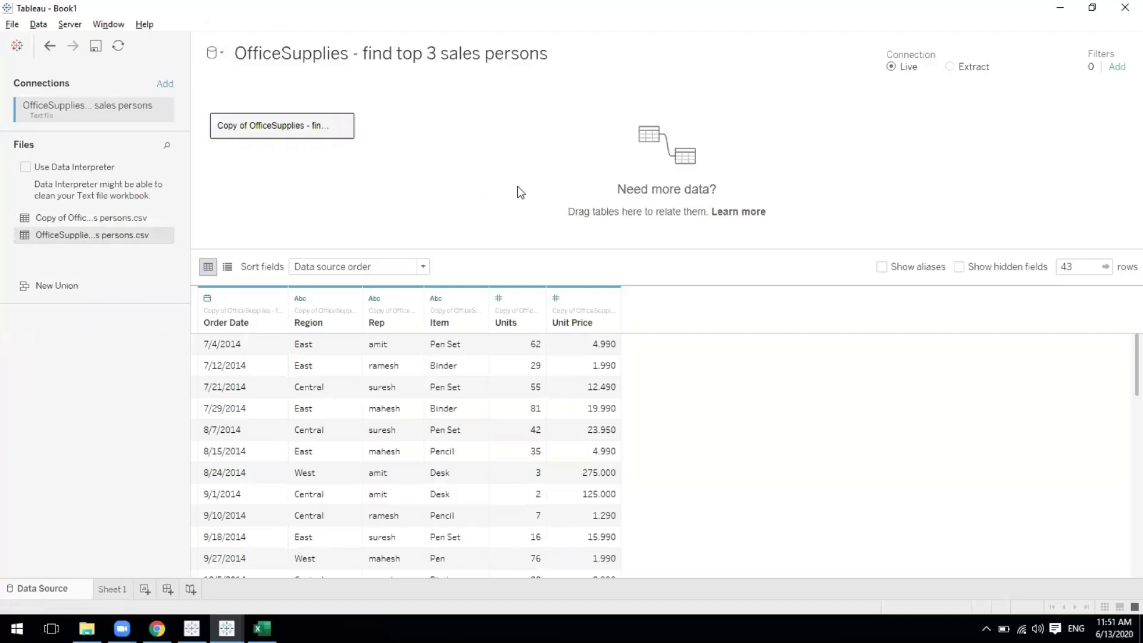
{"action": "left_click", "coordinate": [145, 213]}
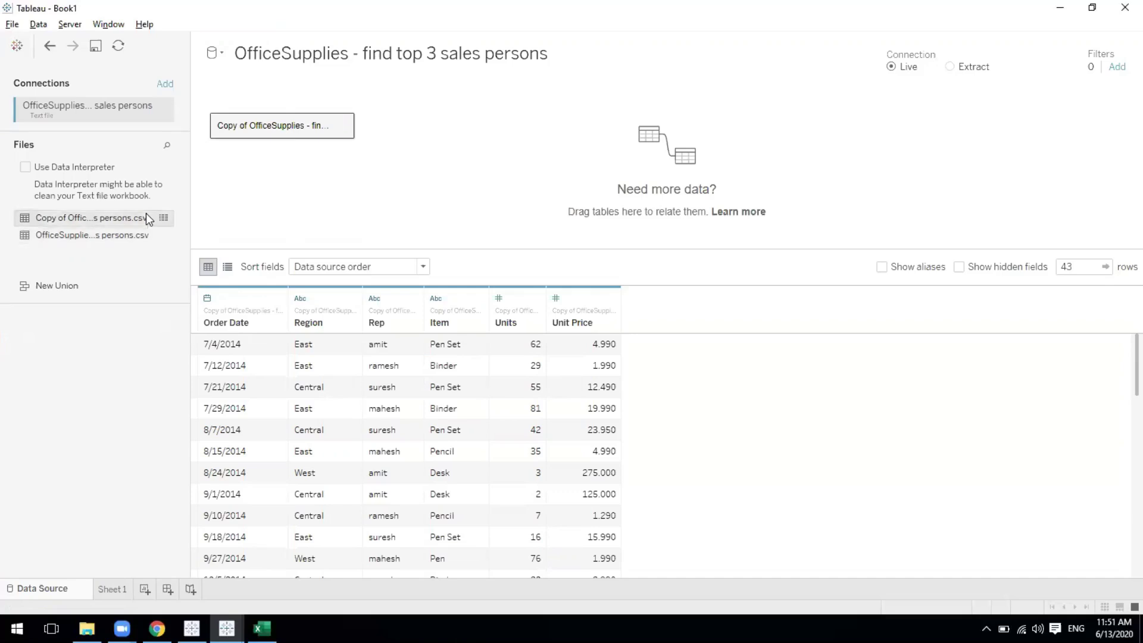
{"action": "left_click", "coordinate": [71, 240]}
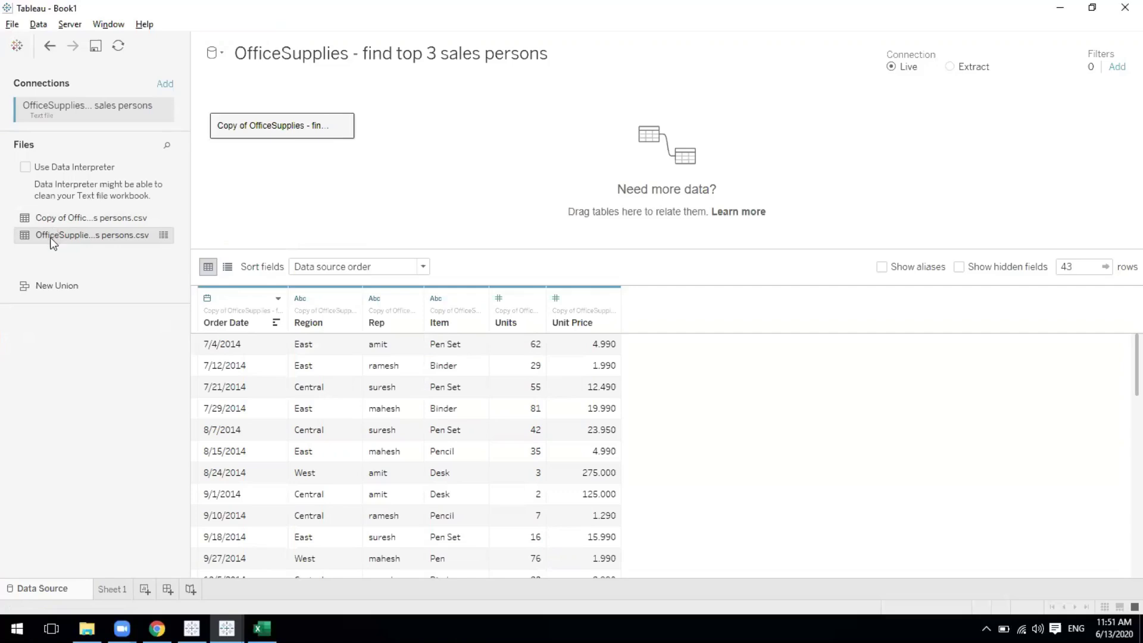
{"action": "left_click_drag", "start_coordinate": [48, 236], "coordinate": [470, 120]}
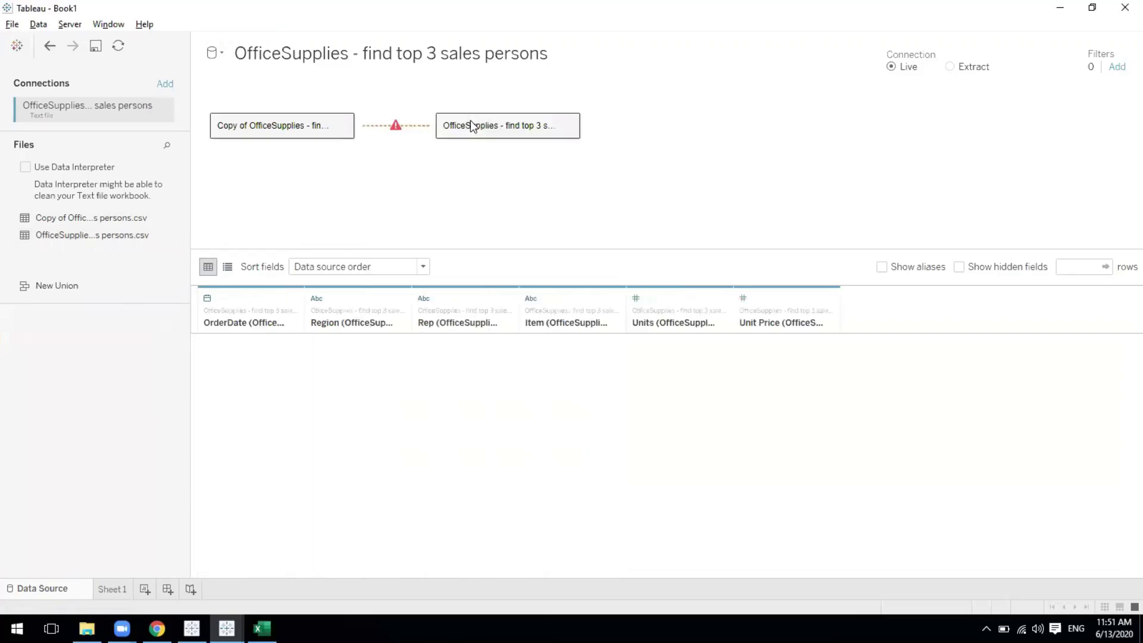
{"action": "left_click", "coordinate": [384, 132]}
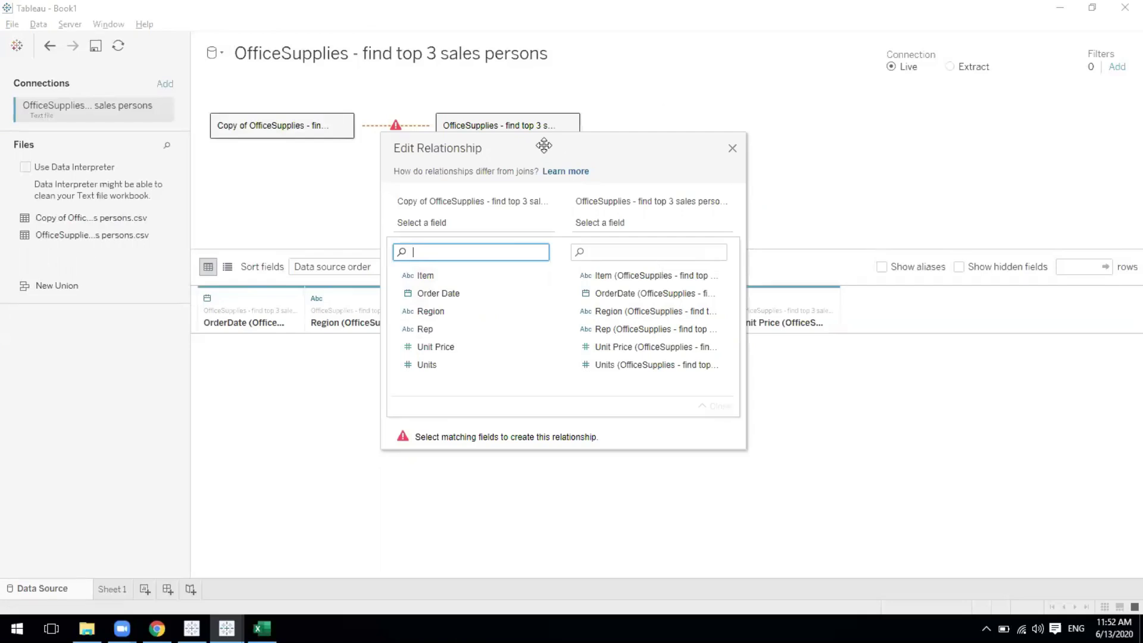
{"action": "left_click", "coordinate": [732, 149]}
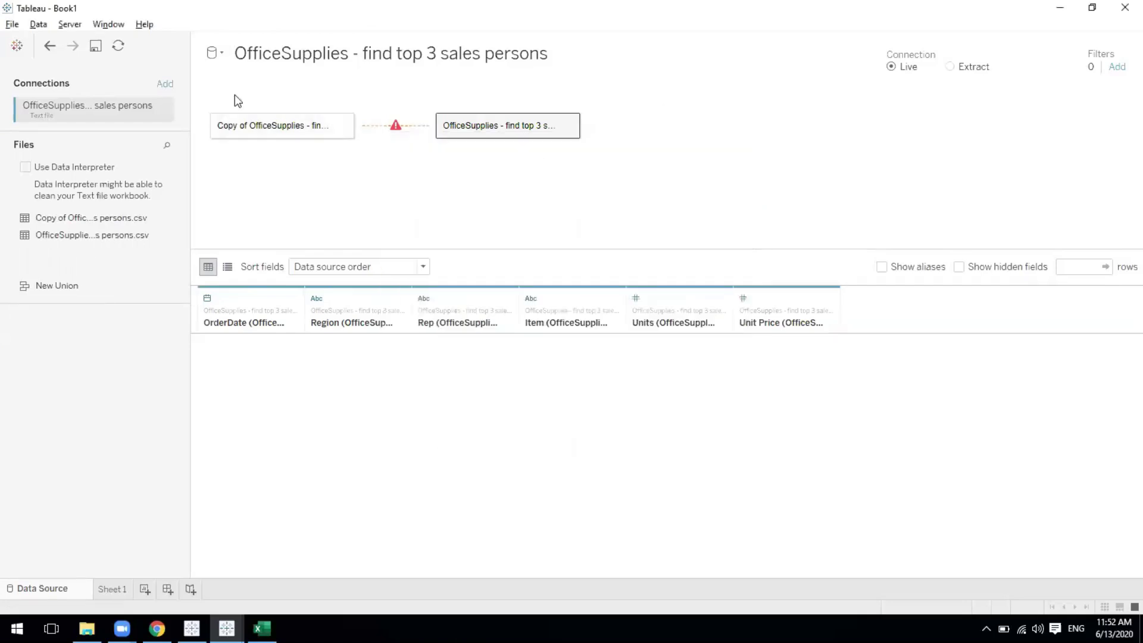
Step: Remove the Copy of OfficeSupplies table from the canvas and add the original OfficeSupplies CSV as the only table
{"action": "left_click", "coordinate": [347, 127]}
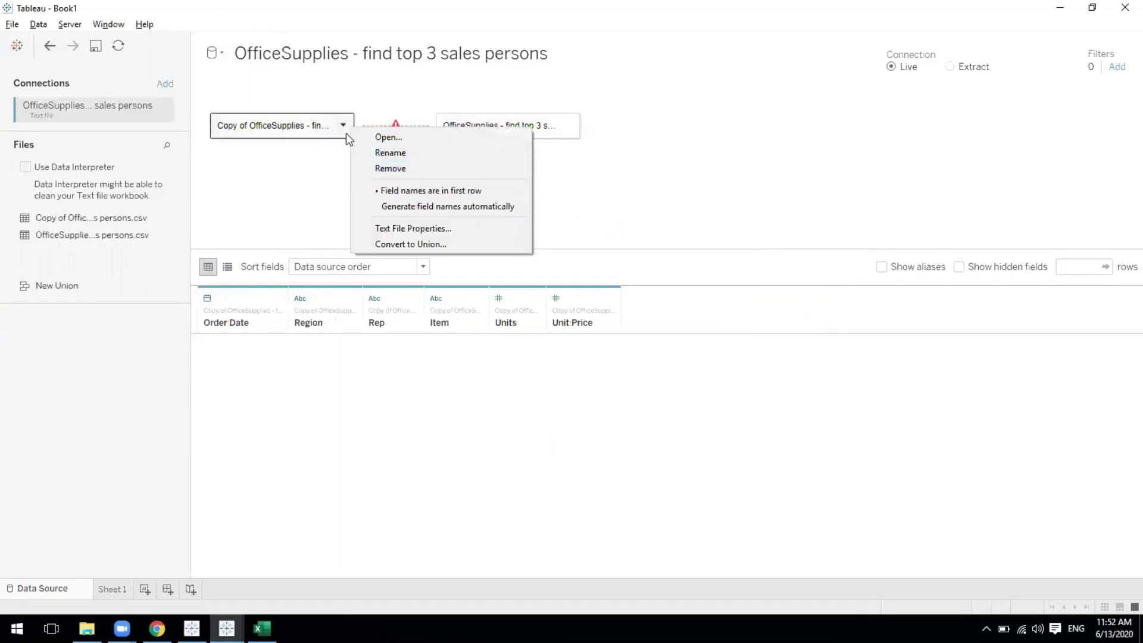
{"action": "left_click", "coordinate": [380, 170]}
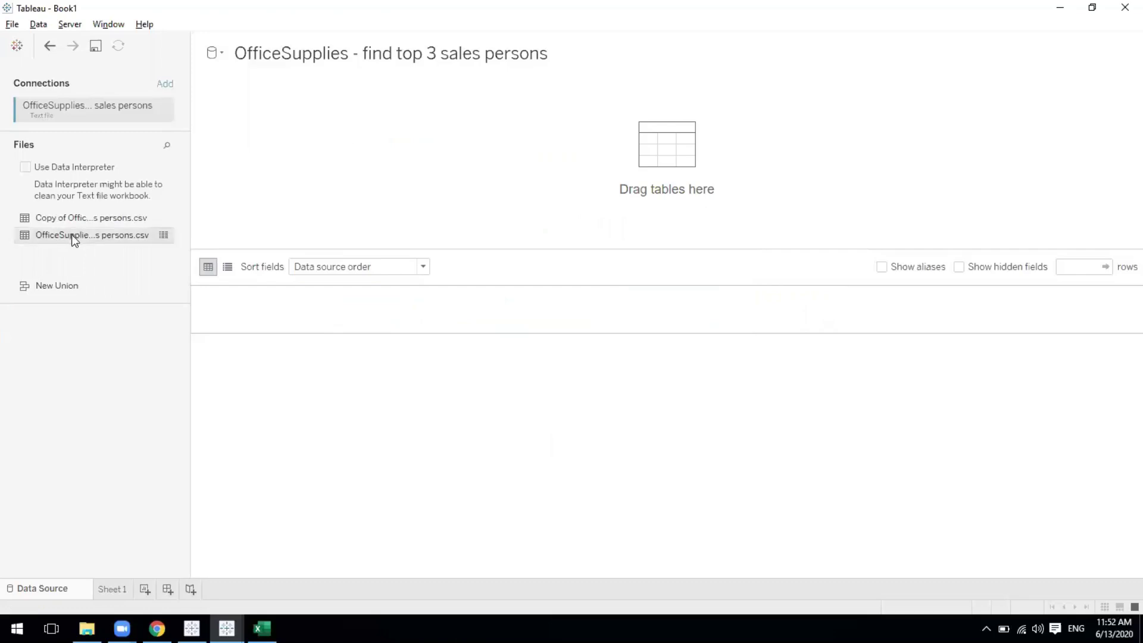
{"action": "left_click_drag", "start_coordinate": [72, 234], "coordinate": [302, 176]}
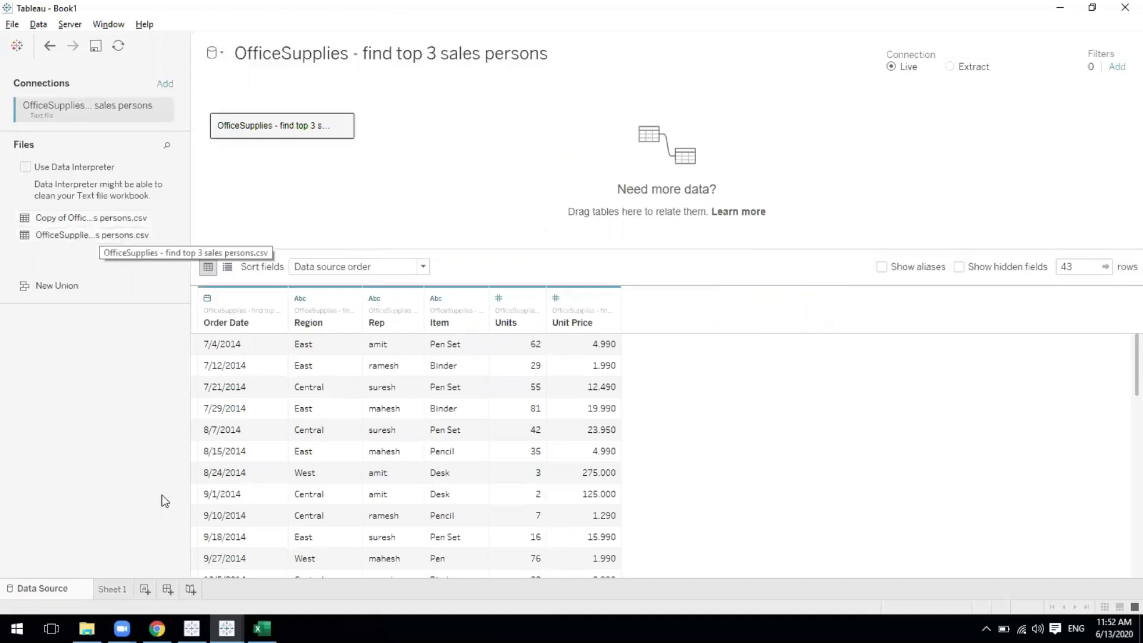
Step: Clear SUM(Sales) and Region from Sheet 1 and close the Orders (Sample - Superstore) data source
{"action": "left_click", "coordinate": [112, 590]}
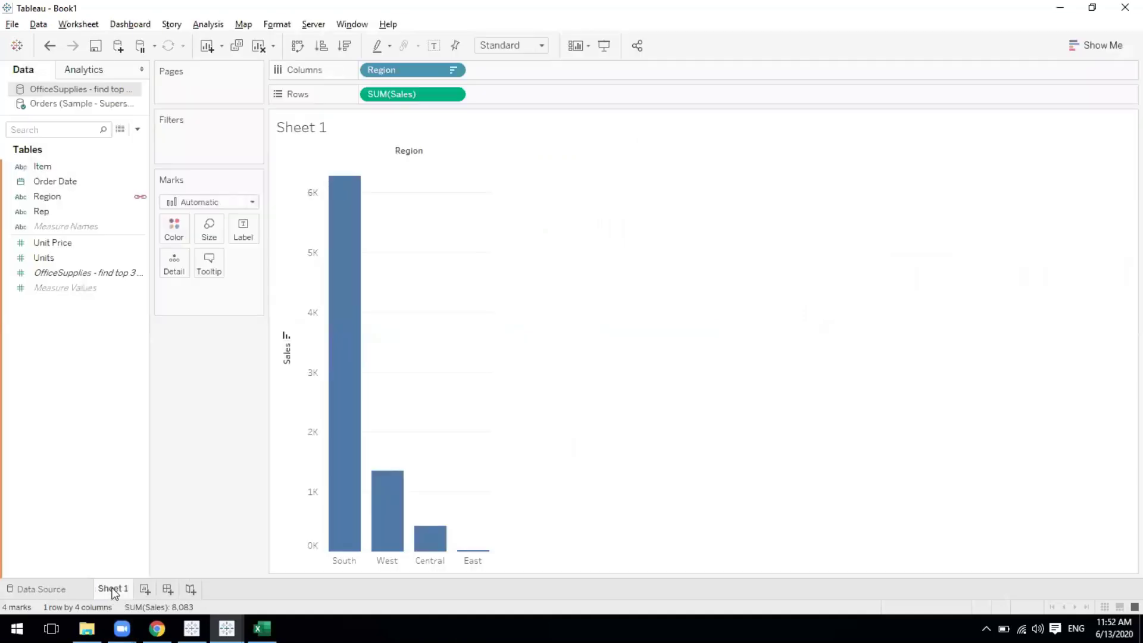
{"action": "left_click_drag", "start_coordinate": [394, 94], "coordinate": [217, 388]}
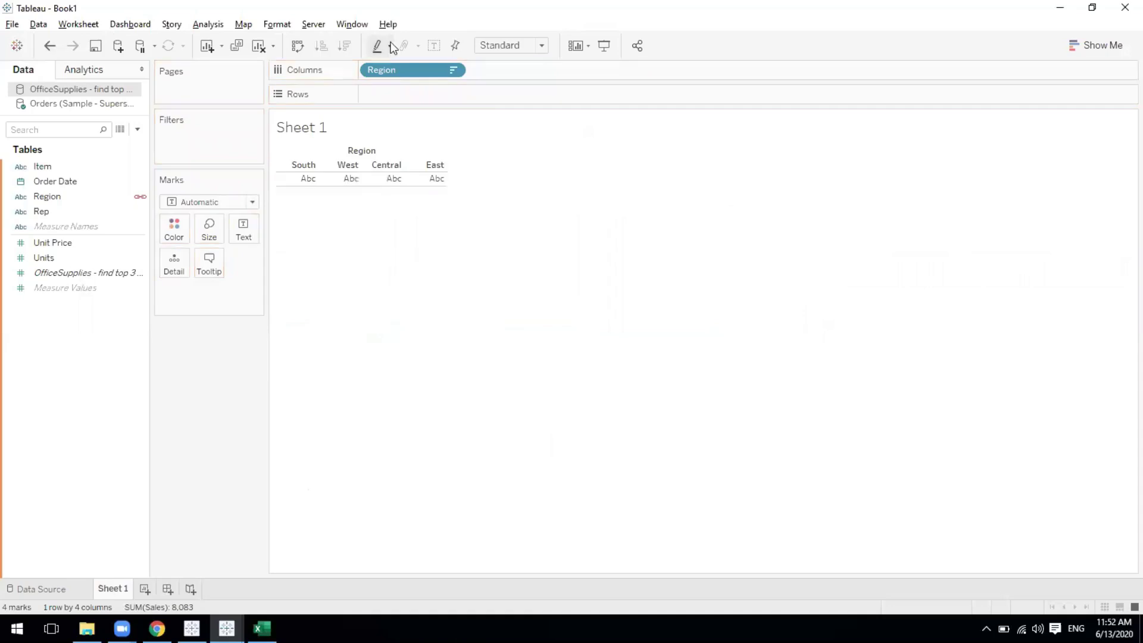
{"action": "left_click_drag", "start_coordinate": [395, 70], "coordinate": [206, 373]}
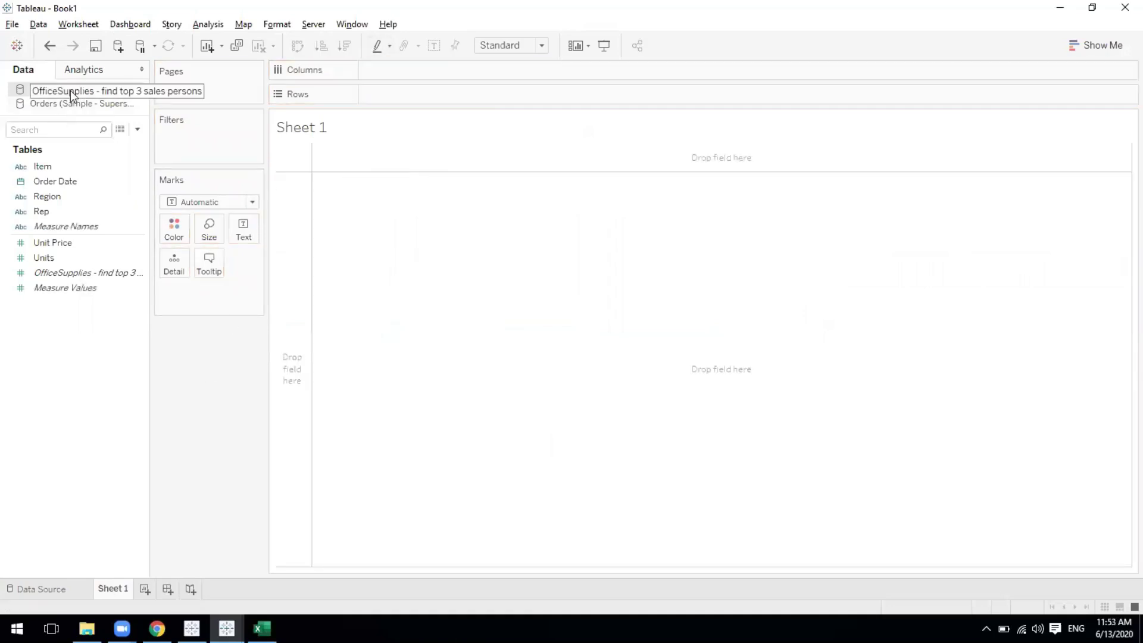
{"action": "right_click", "coordinate": [78, 107]}
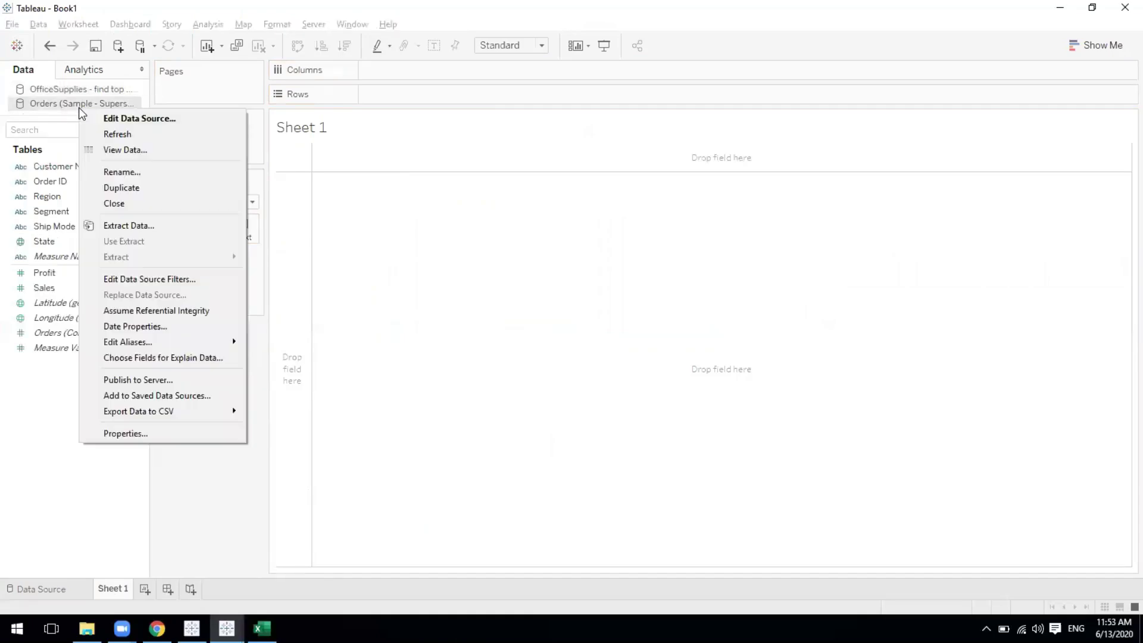
{"action": "left_click", "coordinate": [116, 206]}
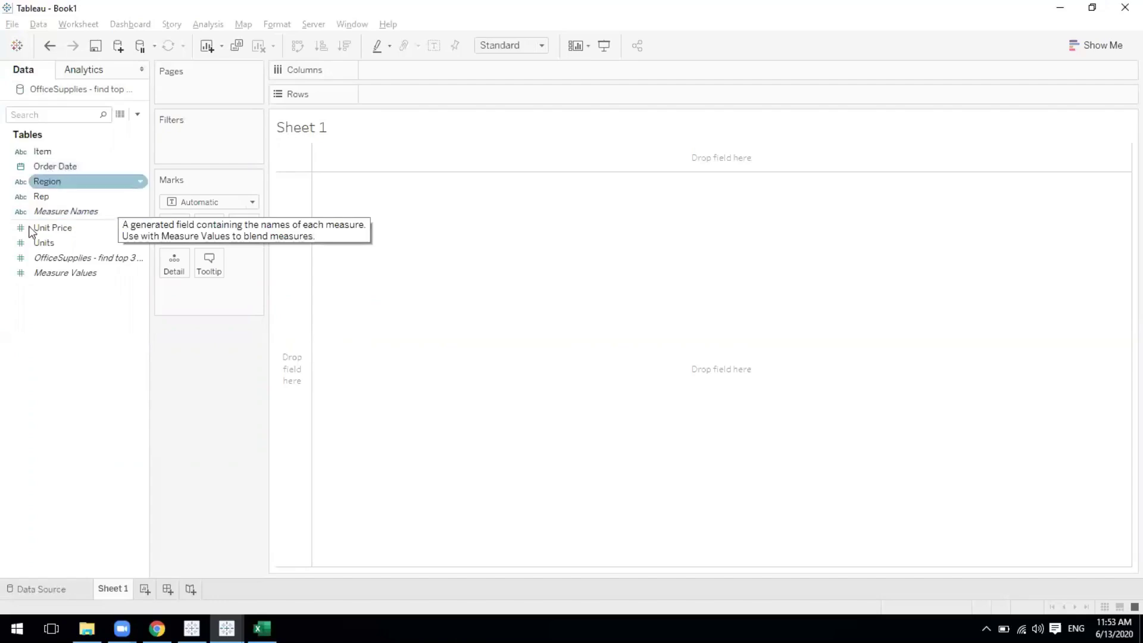
Step: Switch to Excel to review the OfficeSupplies columns and return to Sheet 1 of the Tableau workbook
{"action": "left_click", "coordinate": [262, 629]}
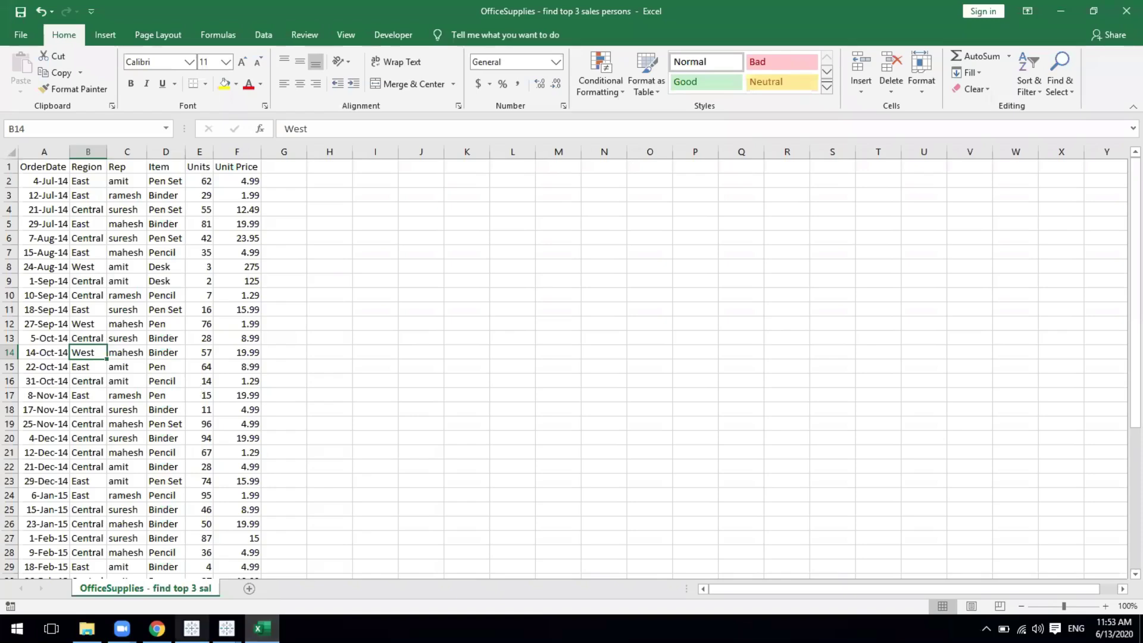
{"action": "mouse_move", "coordinate": [192, 628]}
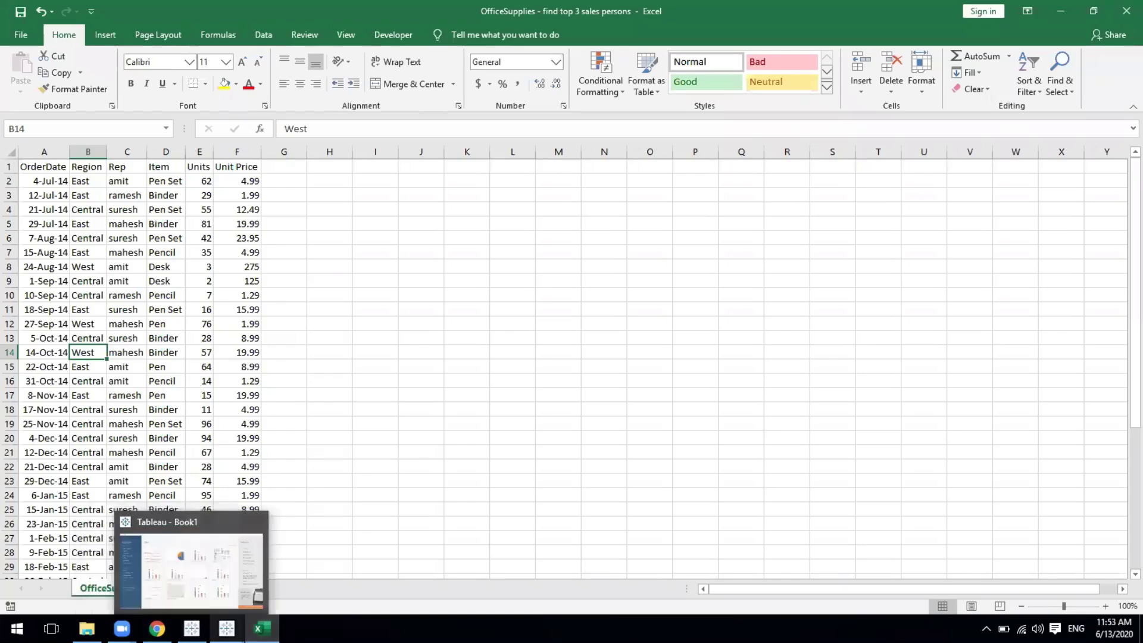
{"action": "mouse_move", "coordinate": [227, 628]}
{"action": "left_click", "coordinate": [153, 563]}
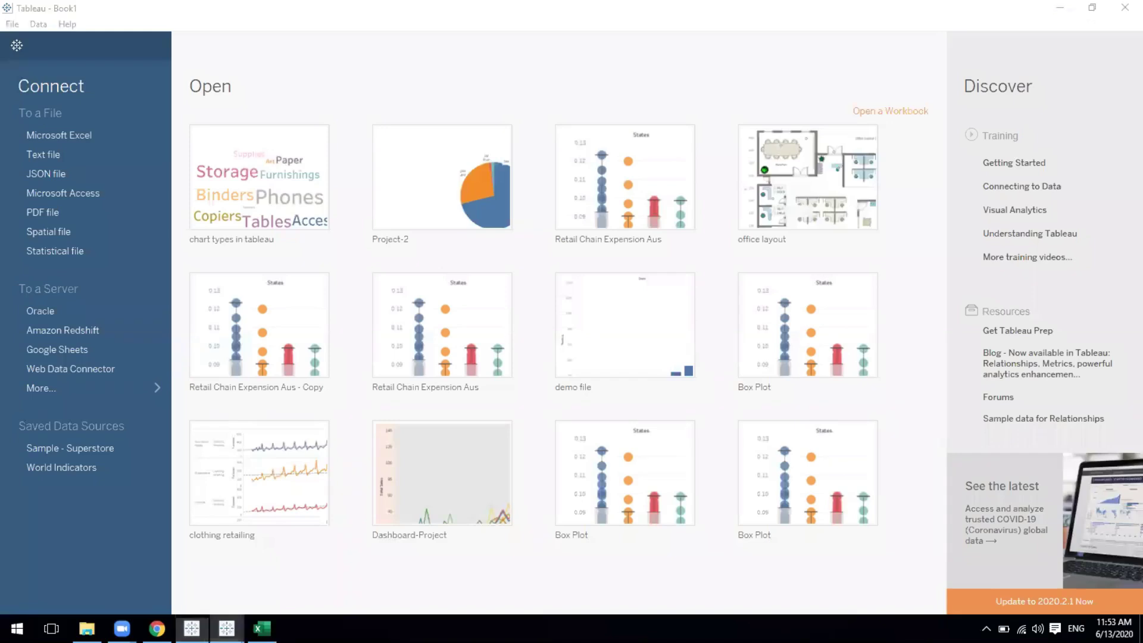
{"action": "left_click", "coordinate": [271, 554]}
{"action": "left_click", "coordinate": [190, 234]}
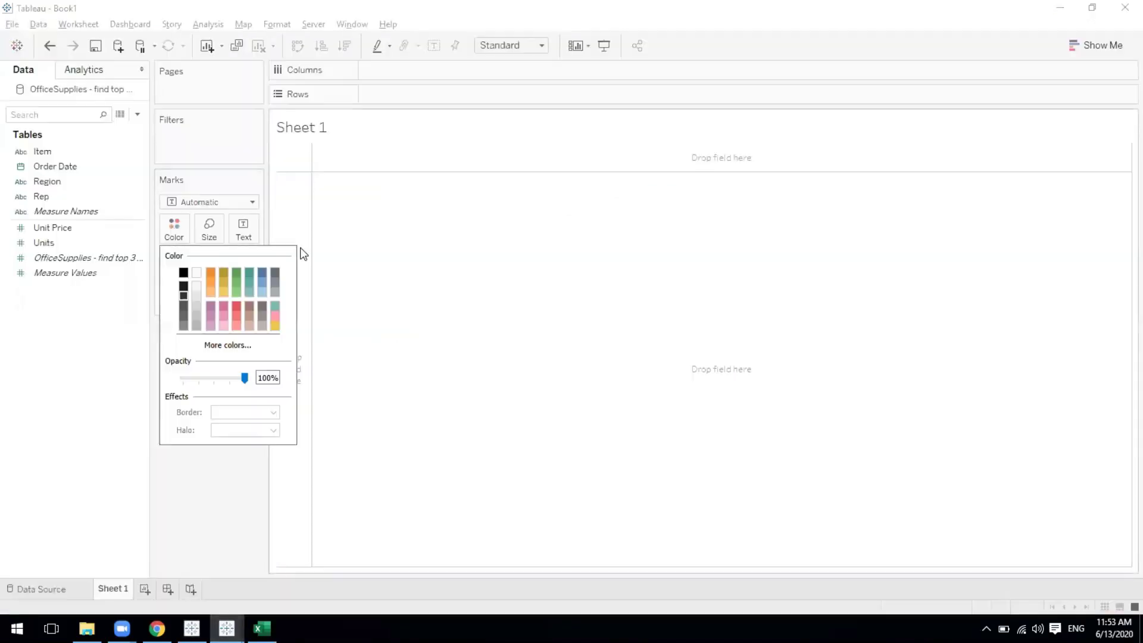
Step: Build a bar chart on Sheet 1 with Region on Columns and the sum of Unit Price on Rows
{"action": "left_click", "coordinate": [432, 412]}
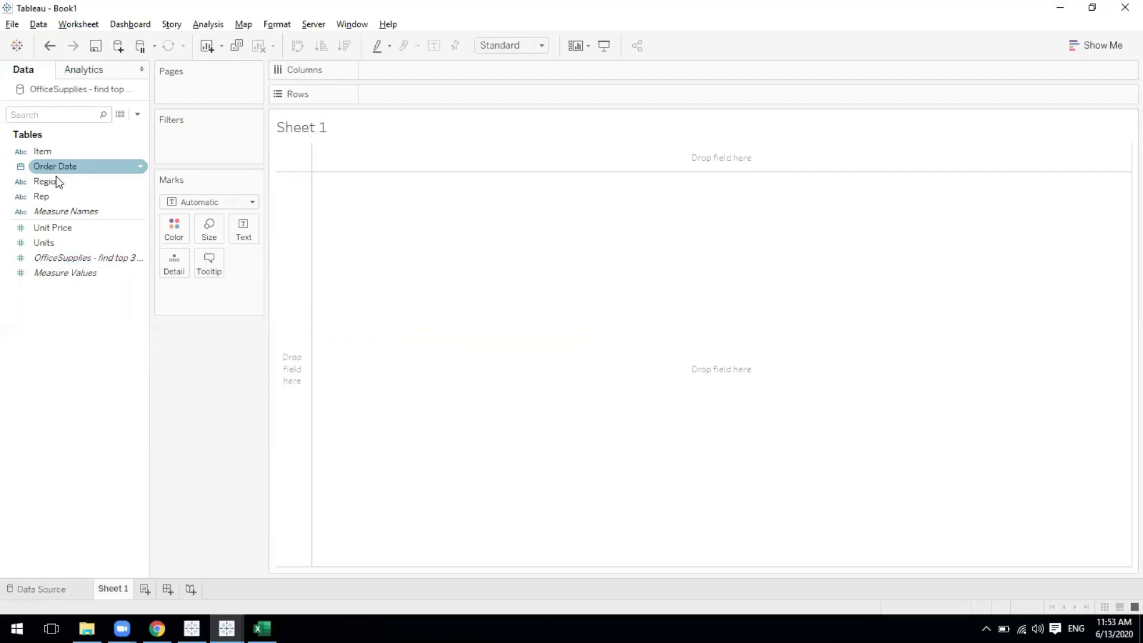
{"action": "left_click_drag", "start_coordinate": [56, 181], "coordinate": [408, 80]}
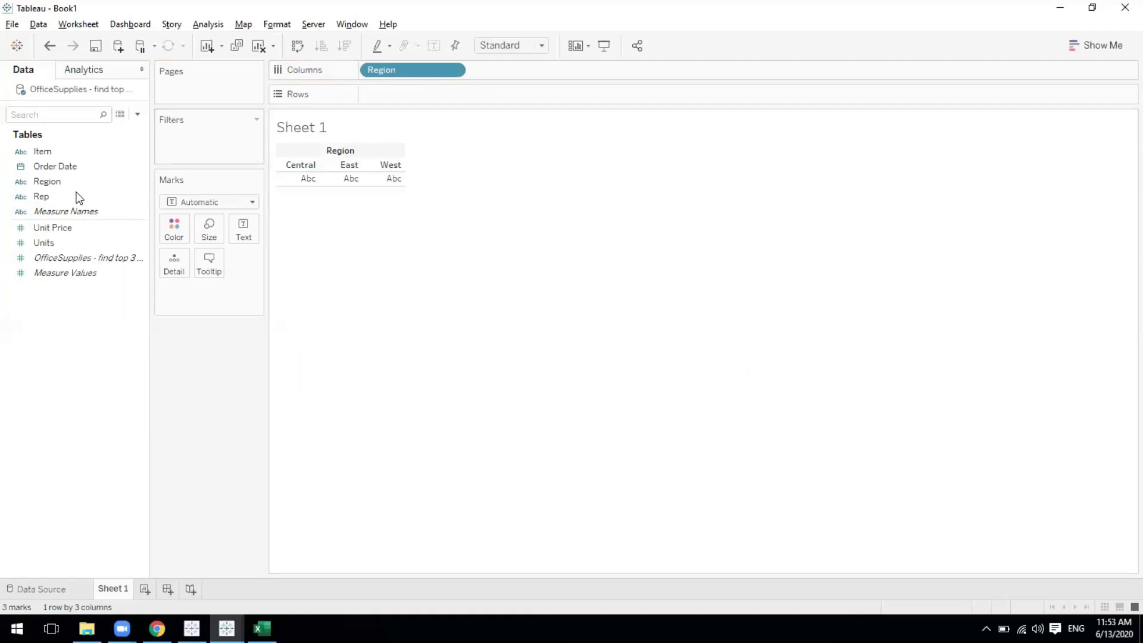
{"action": "left_click", "coordinate": [31, 201]}
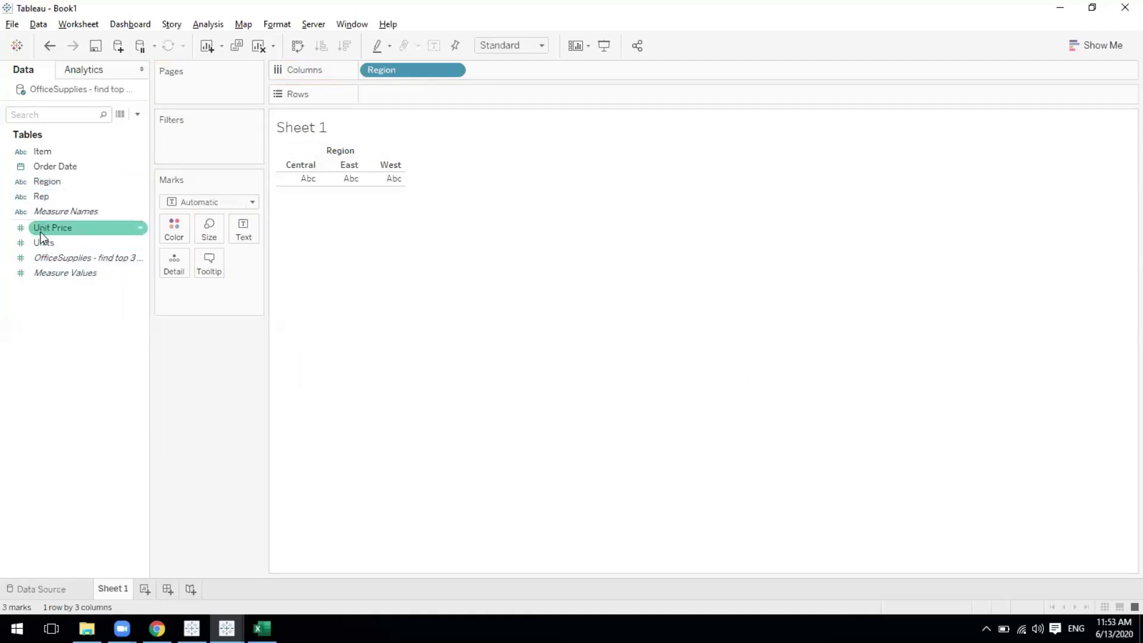
{"action": "left_click_drag", "start_coordinate": [45, 228], "coordinate": [403, 94]}
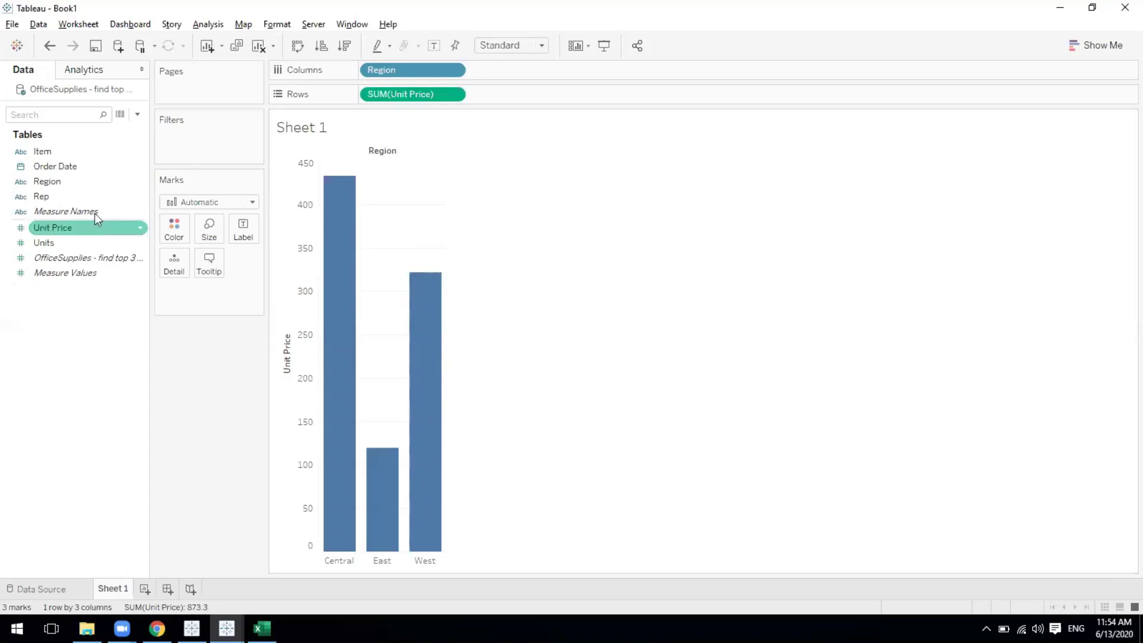
Step: Label the region bars with the sum of Unit Price
{"action": "left_click_drag", "start_coordinate": [52, 228], "coordinate": [241, 233]}
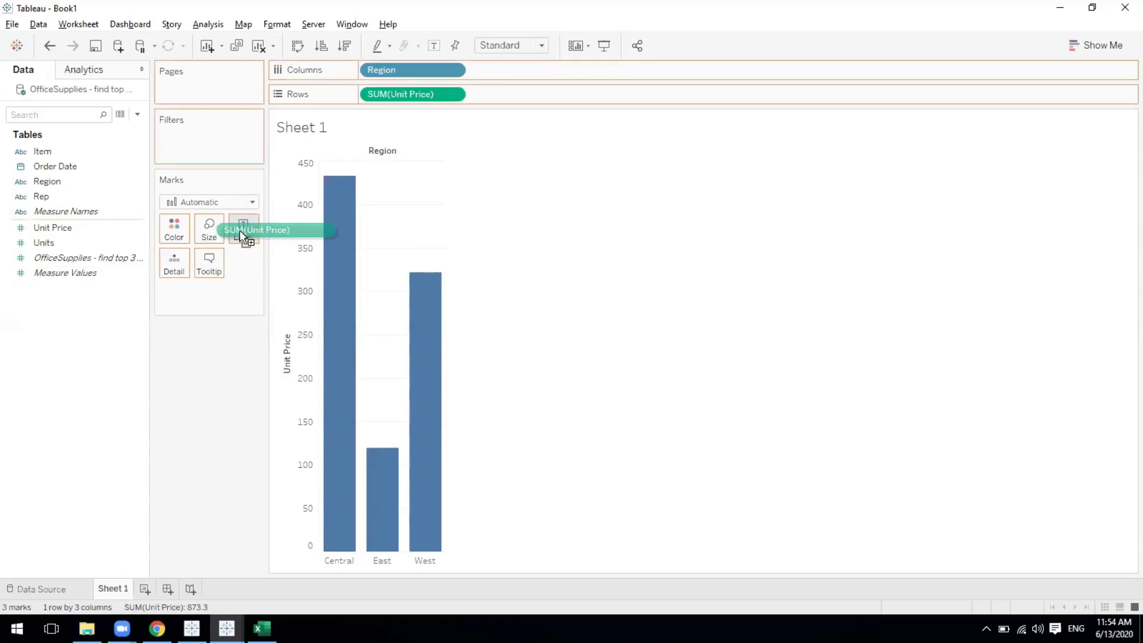
{"action": "left_click_drag", "start_coordinate": [240, 230], "coordinate": [241, 231]}
{"action": "mouse_move", "coordinate": [334, 189]}
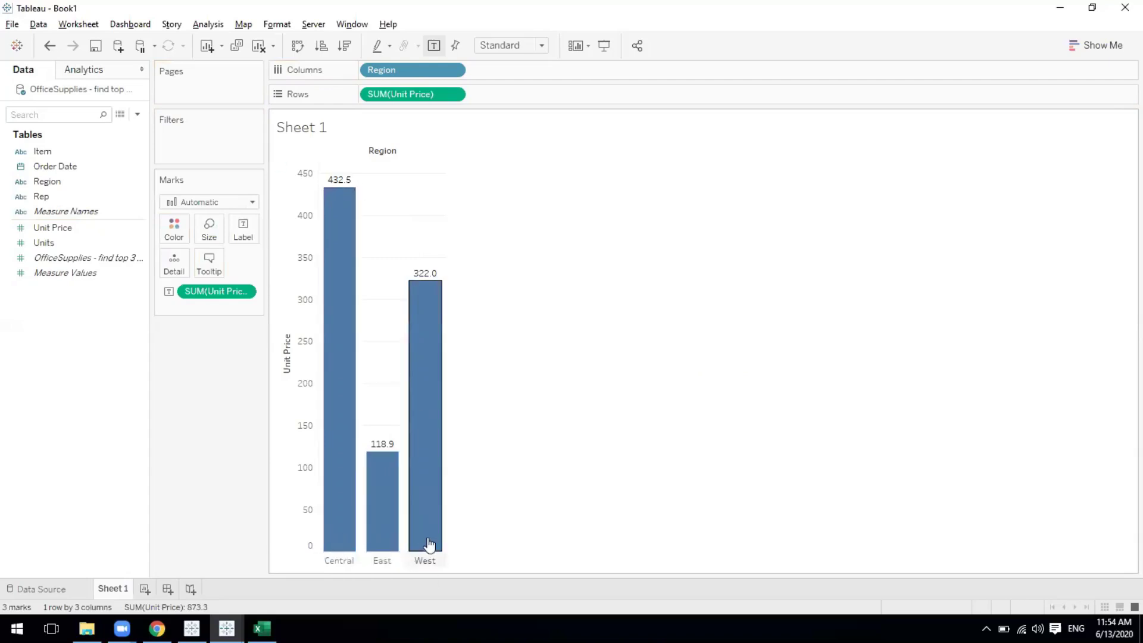
{"action": "mouse_move", "coordinate": [352, 324]}
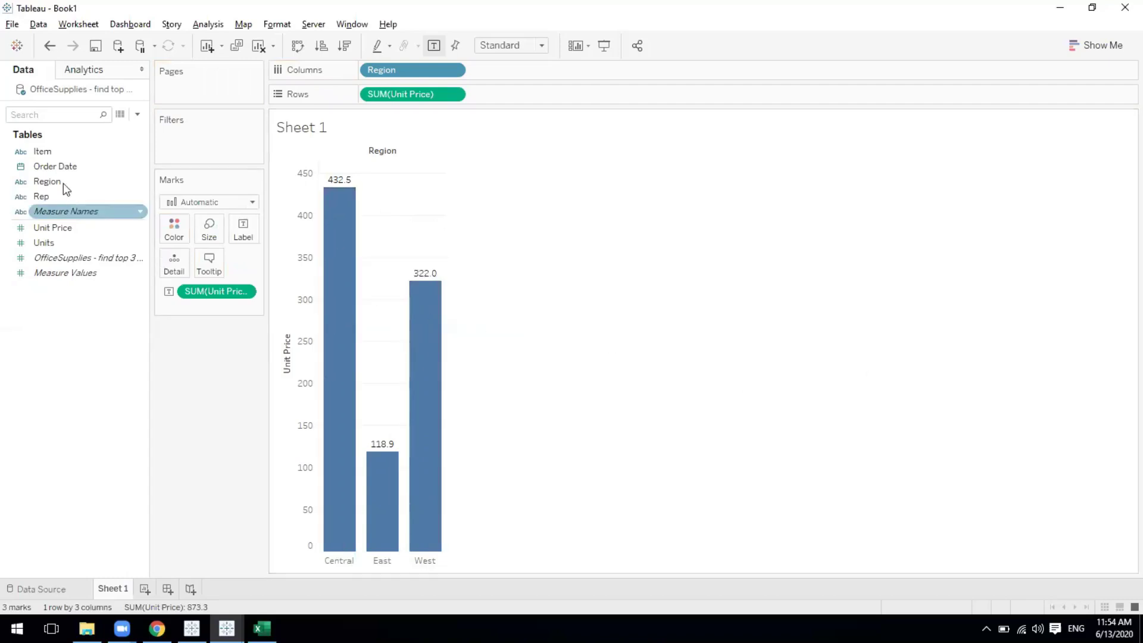
Step: Break each region down by Rep on Columns and add Rep to the bar labels
{"action": "left_click_drag", "start_coordinate": [44, 193], "coordinate": [509, 74]}
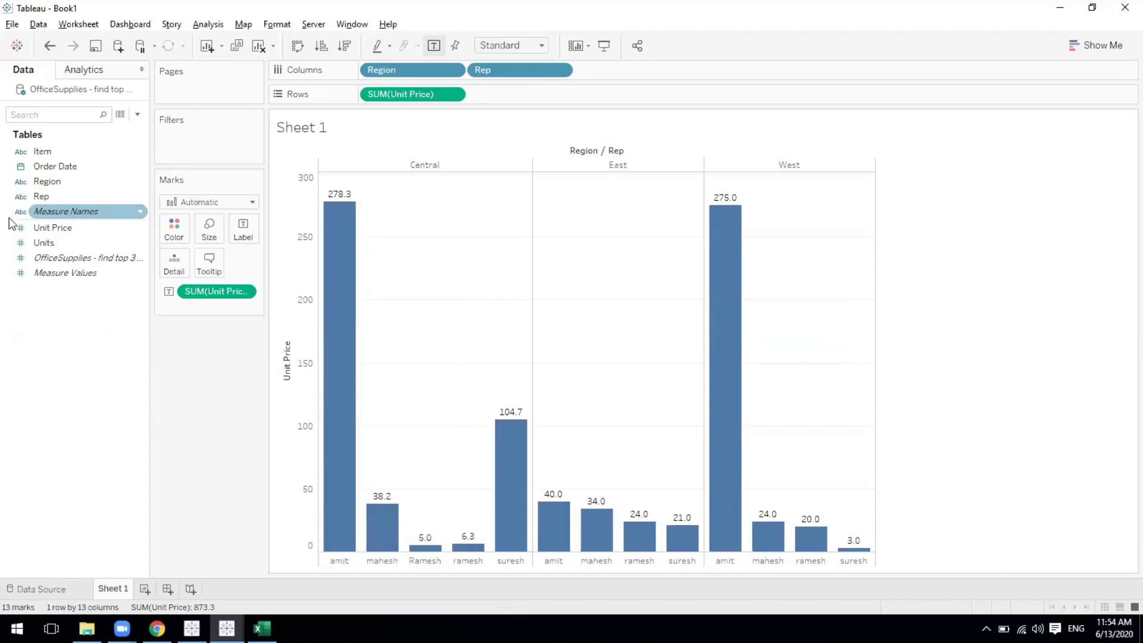
{"action": "left_click", "coordinate": [42, 197]}
{"action": "left_click_drag", "start_coordinate": [42, 199], "coordinate": [240, 227]}
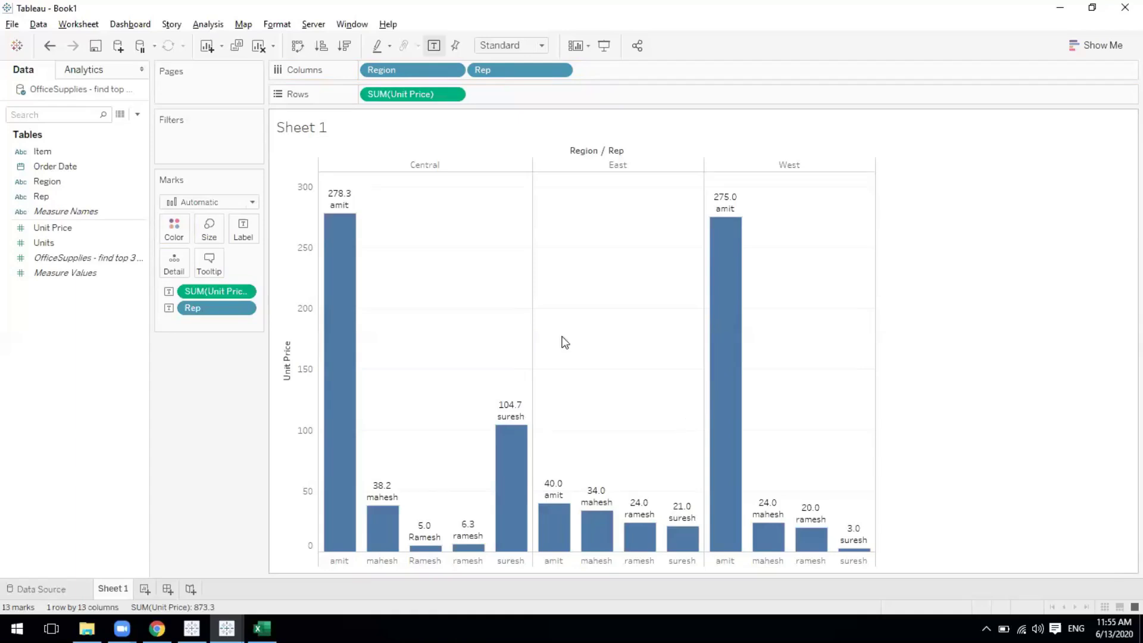
{"action": "mouse_move", "coordinate": [335, 235]}
{"action": "mouse_move", "coordinate": [737, 404]}
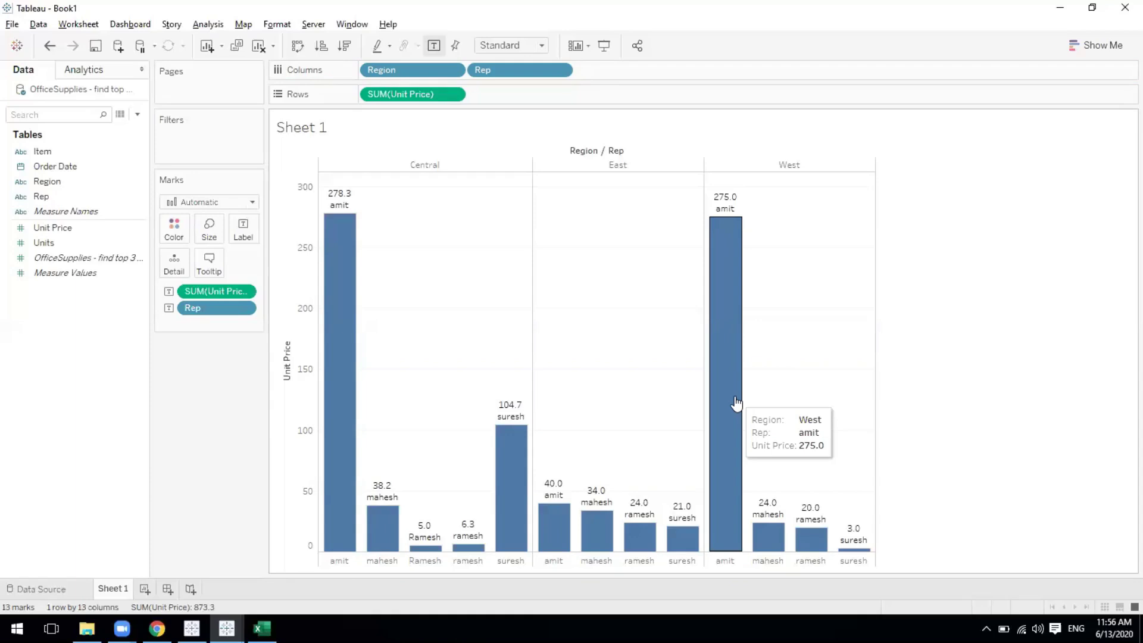
{"action": "mouse_move", "coordinate": [345, 159]}
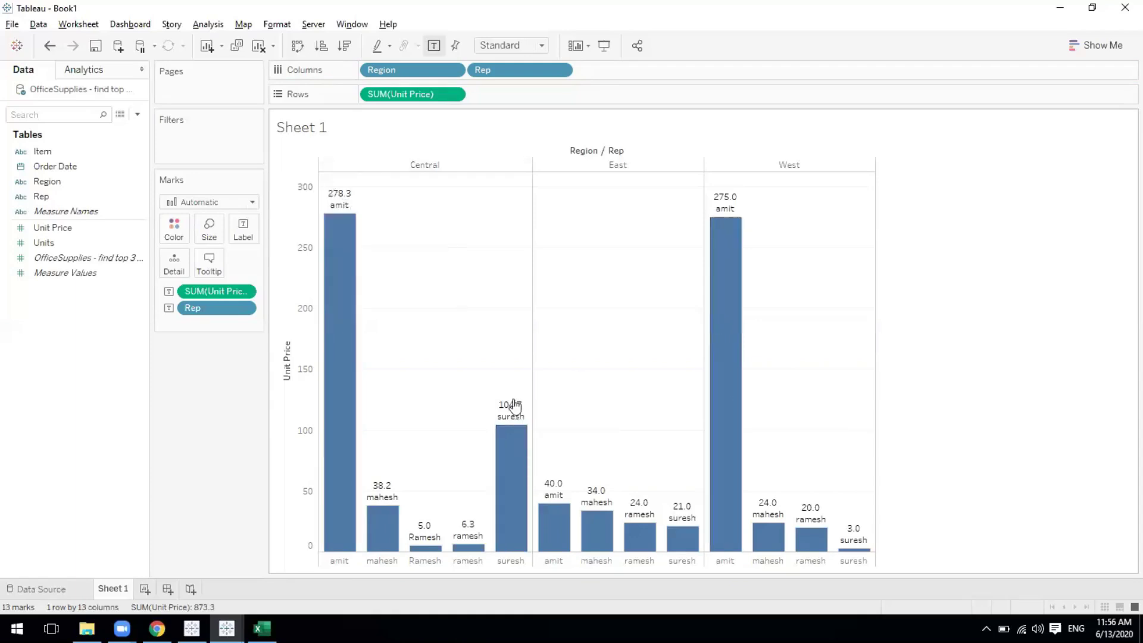
{"action": "mouse_move", "coordinate": [724, 204]}
Step: Switch to the OfficeSupplies sheet in Excel, enter the header "total sales" in G1 and widen column G
{"action": "key", "text": "alt+Tab"}
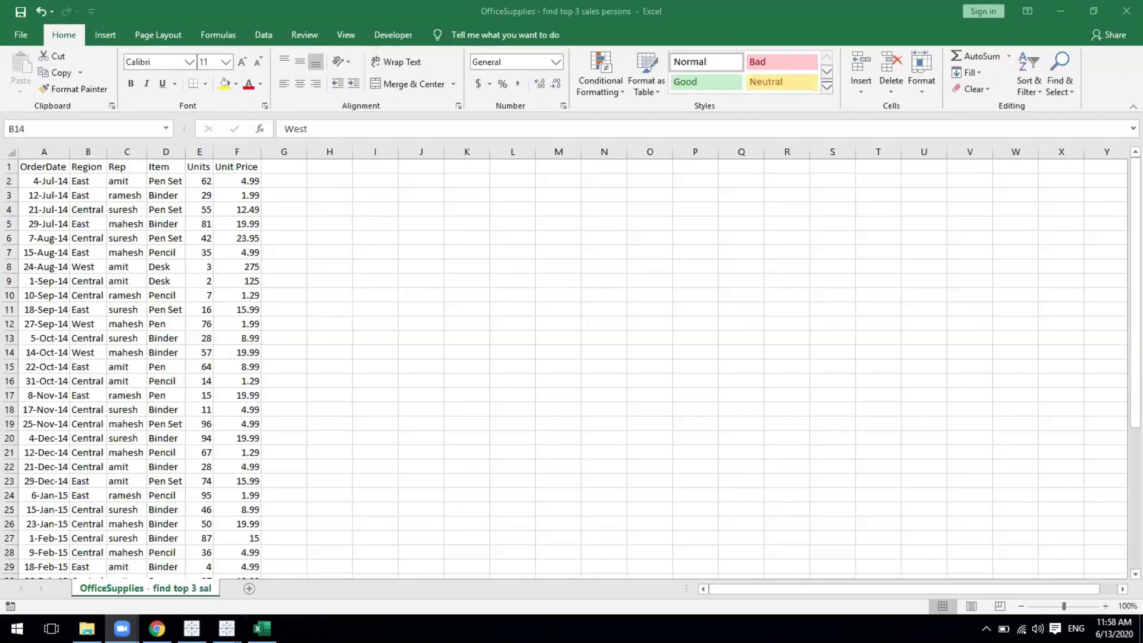
{"action": "left_click", "coordinate": [262, 629]}
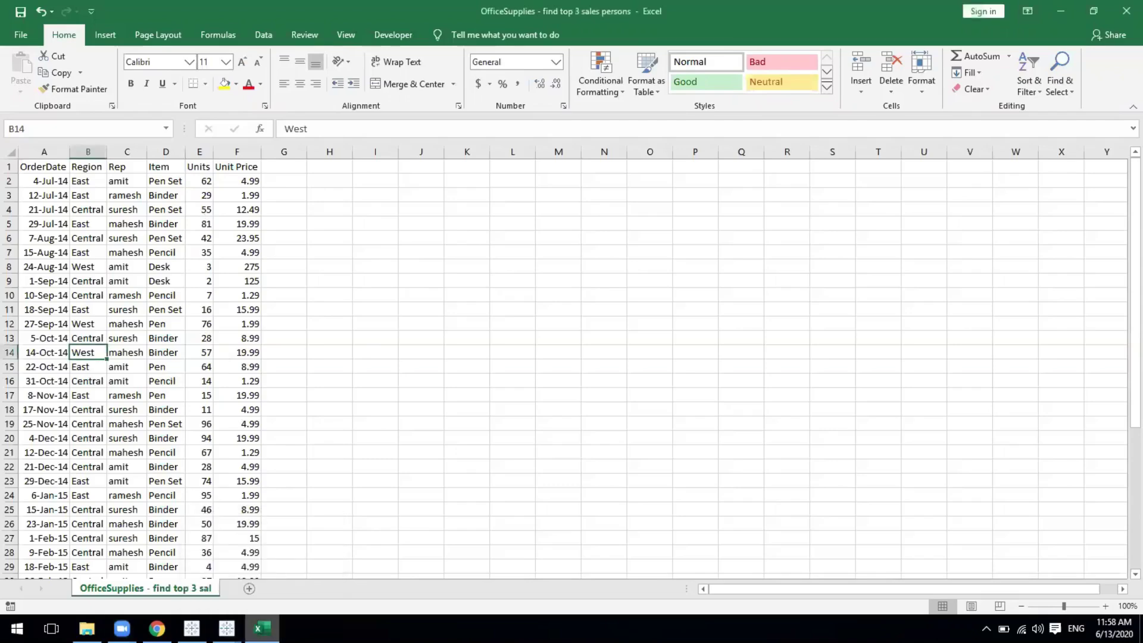
{"action": "left_click", "coordinate": [284, 165]}
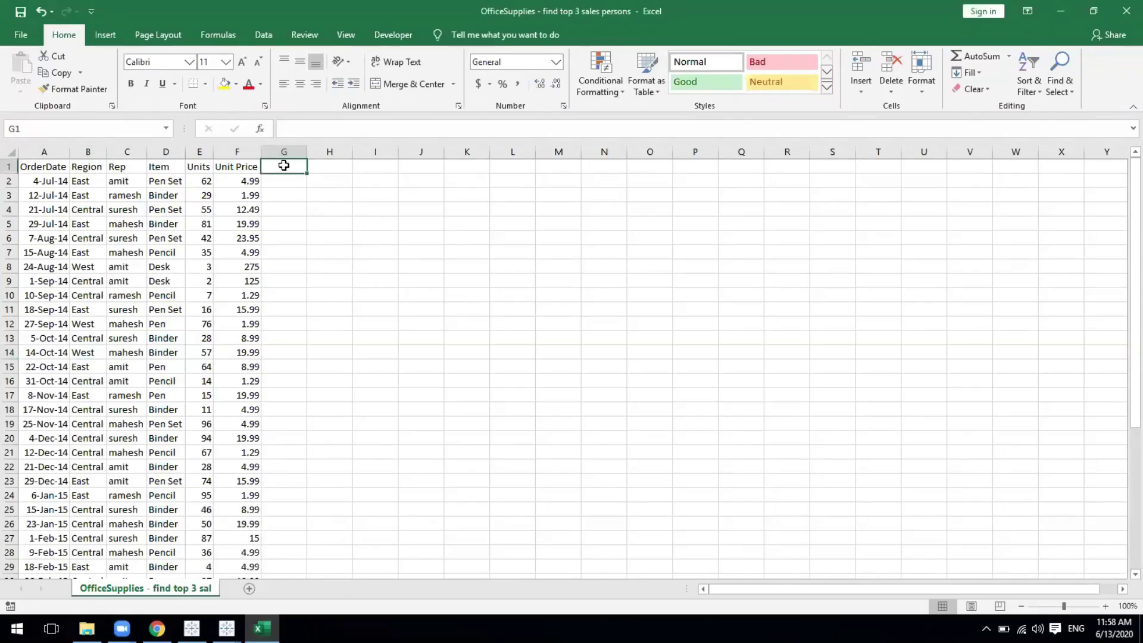
{"action": "type", "text": "totla"}
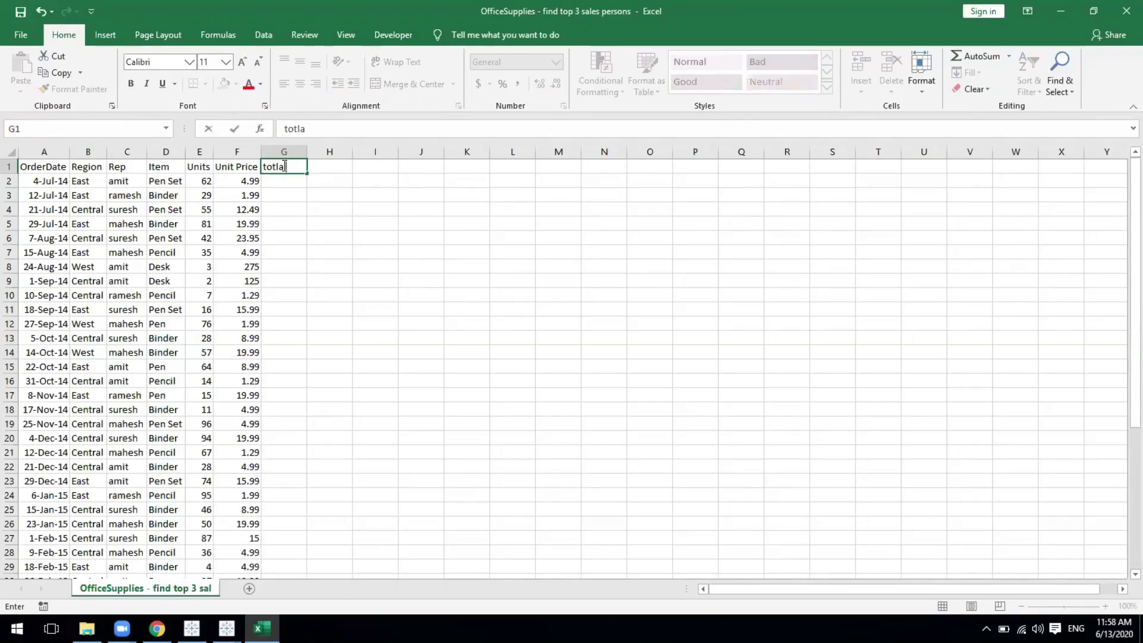
{"action": "key", "text": "BackSpace"}
{"action": "key", "text": "BackSpace"}
{"action": "key", "text": "BackSpace"}
{"action": "key", "text": "BackSpace"}
{"action": "key", "text": "BackSpace"}
{"action": "type", "text": "total sales"}
{"action": "left_click", "coordinate": [306, 223]}
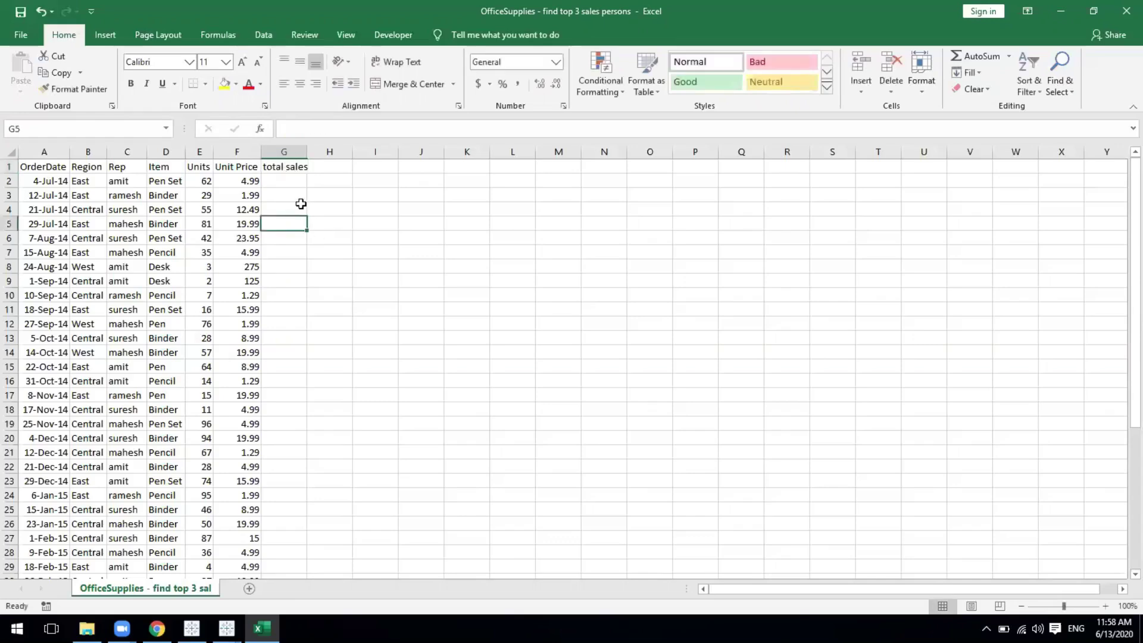
{"action": "left_click_drag", "start_coordinate": [306, 153], "coordinate": [335, 159]}
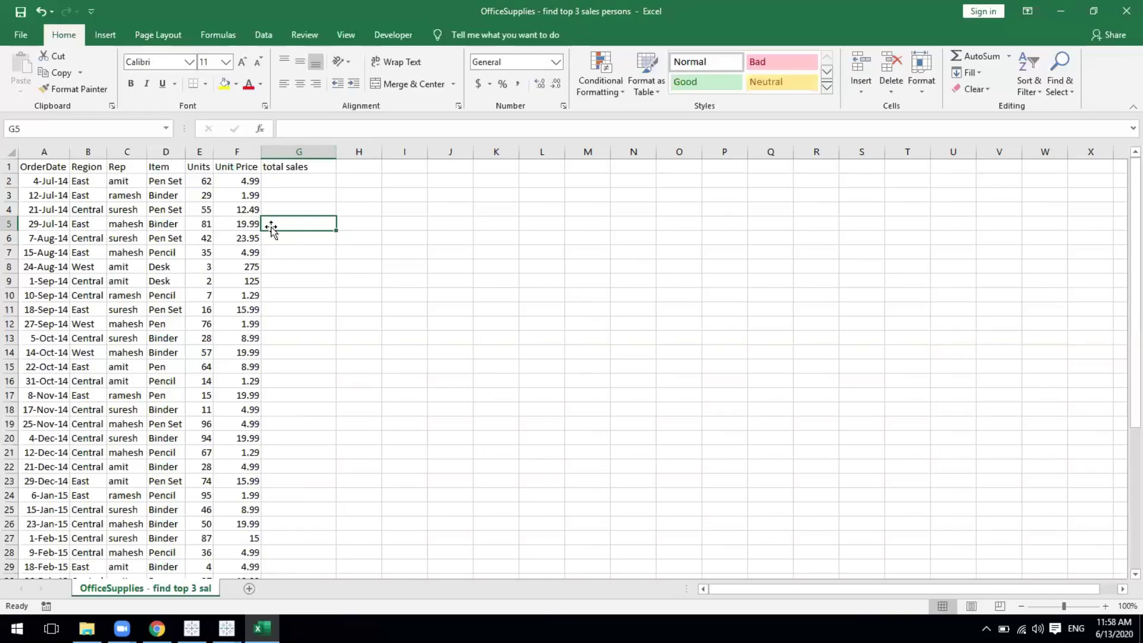
Step: Delete the "total sales" header from cell G1
{"action": "mouse_move", "coordinate": [227, 628]}
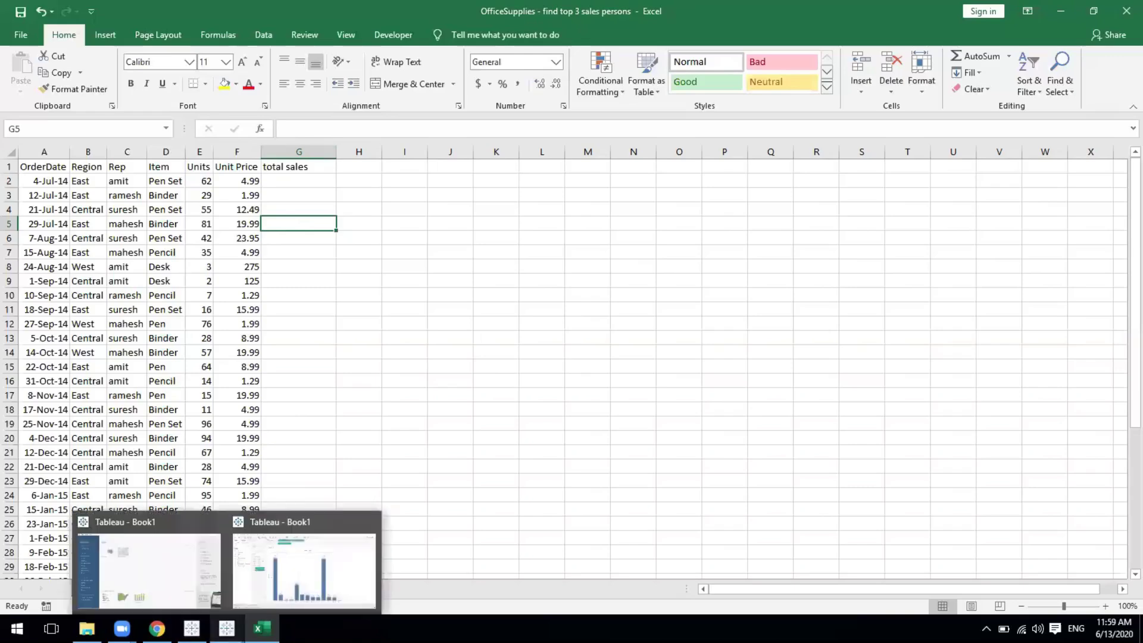
{"action": "left_click", "coordinate": [295, 171]}
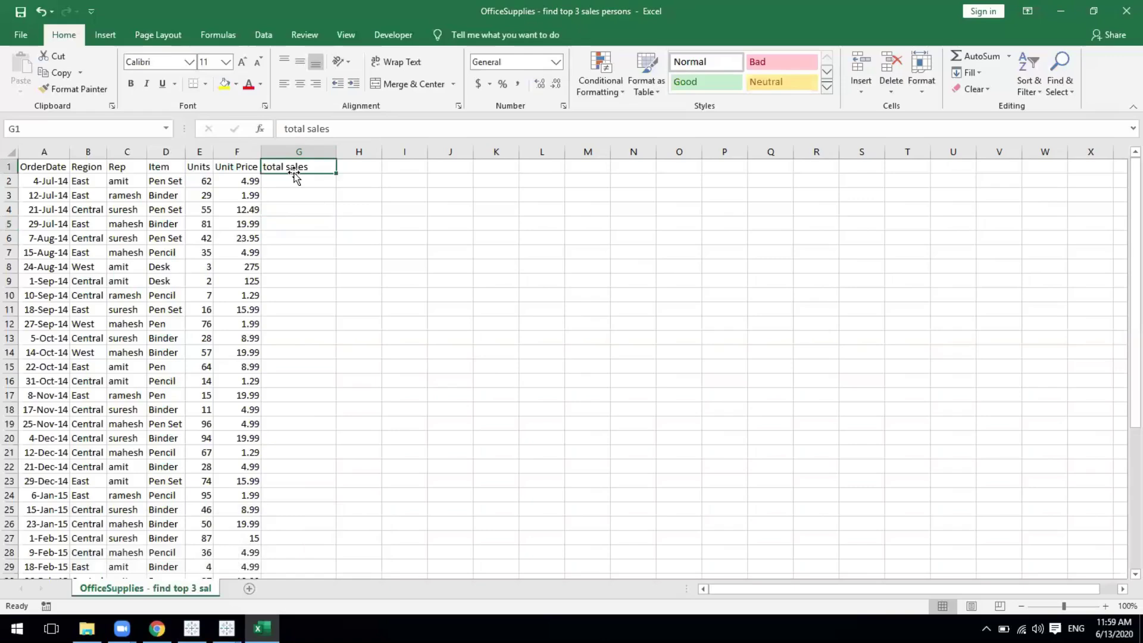
{"action": "key", "text": "Delete"}
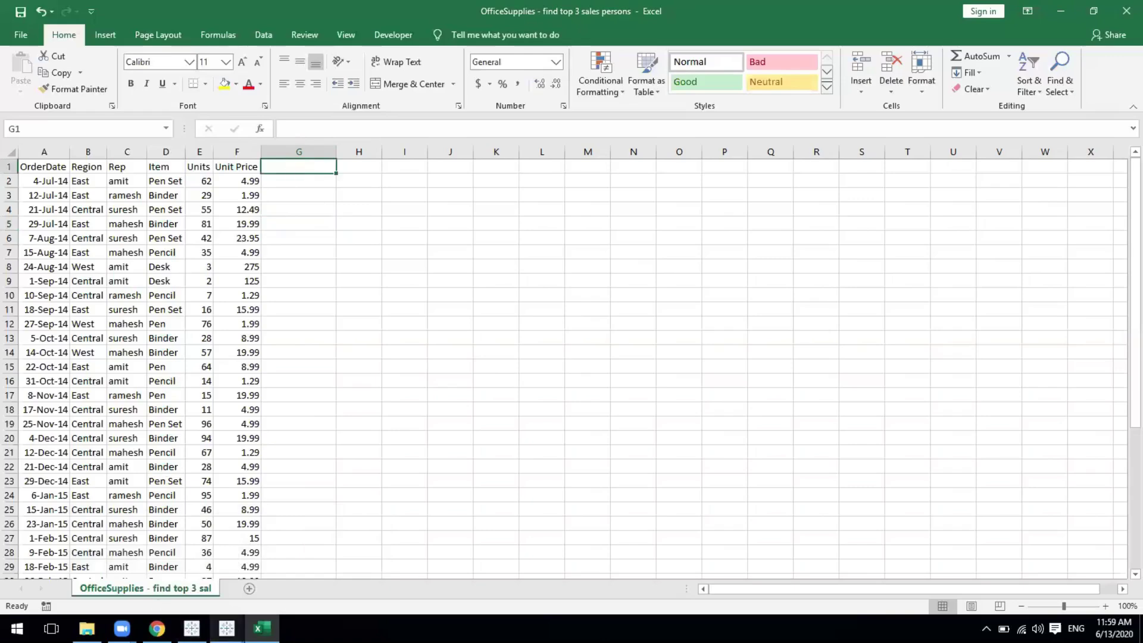
Step: Switch back to Tableau, review the OfficeSupplies columns on the data source page and return to Sheet 1
{"action": "mouse_move", "coordinate": [227, 628]}
{"action": "left_click", "coordinate": [257, 593]}
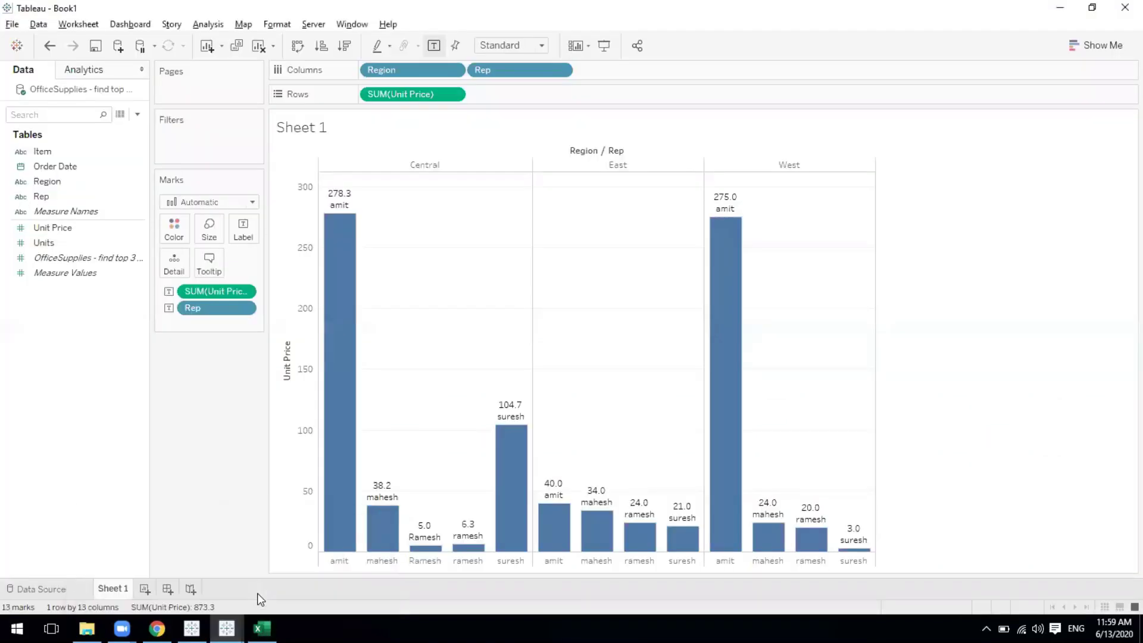
{"action": "left_click", "coordinate": [56, 589]}
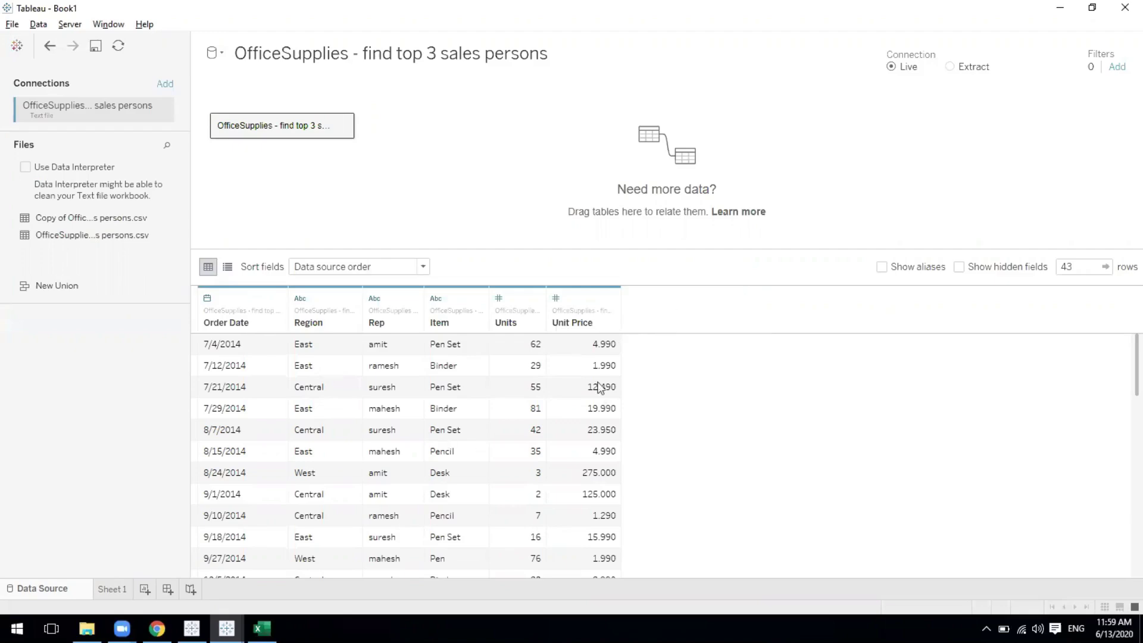
{"action": "left_click", "coordinate": [112, 589]}
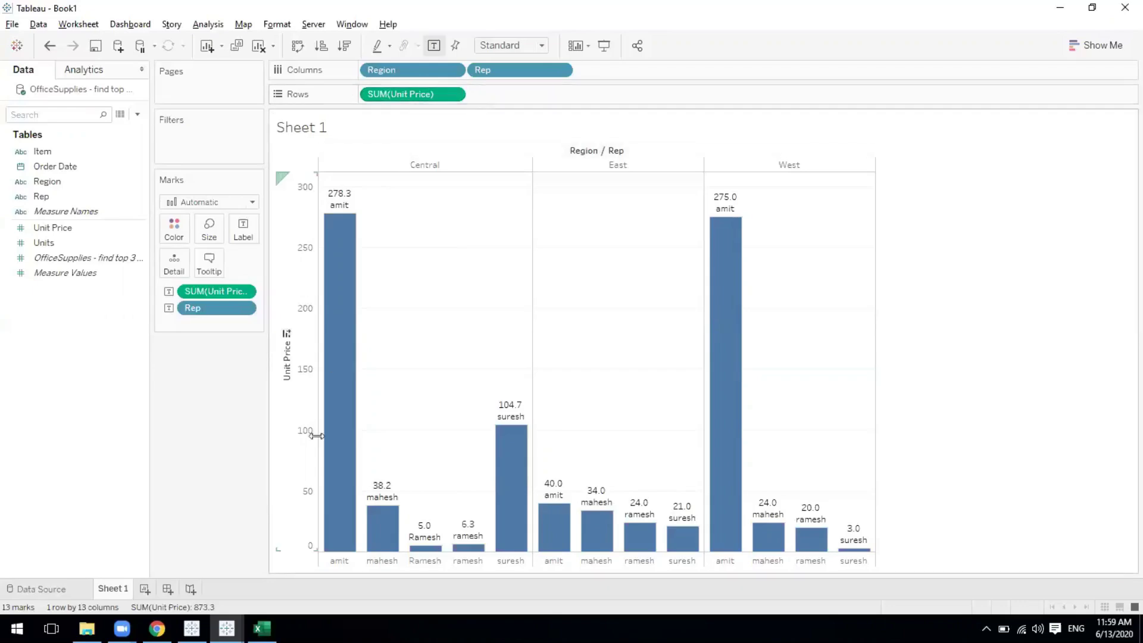
Step: Create a calculated field named "total sales" in the OfficeSupplies data source
{"action": "right_click", "coordinate": [65, 350]}
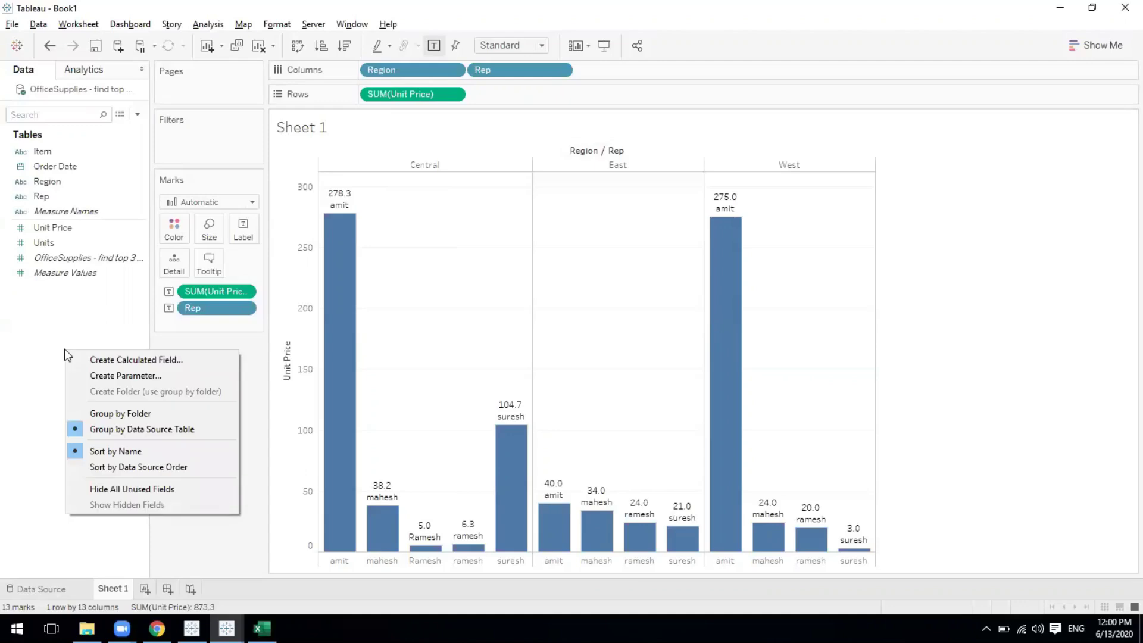
{"action": "right_click", "coordinate": [50, 324]}
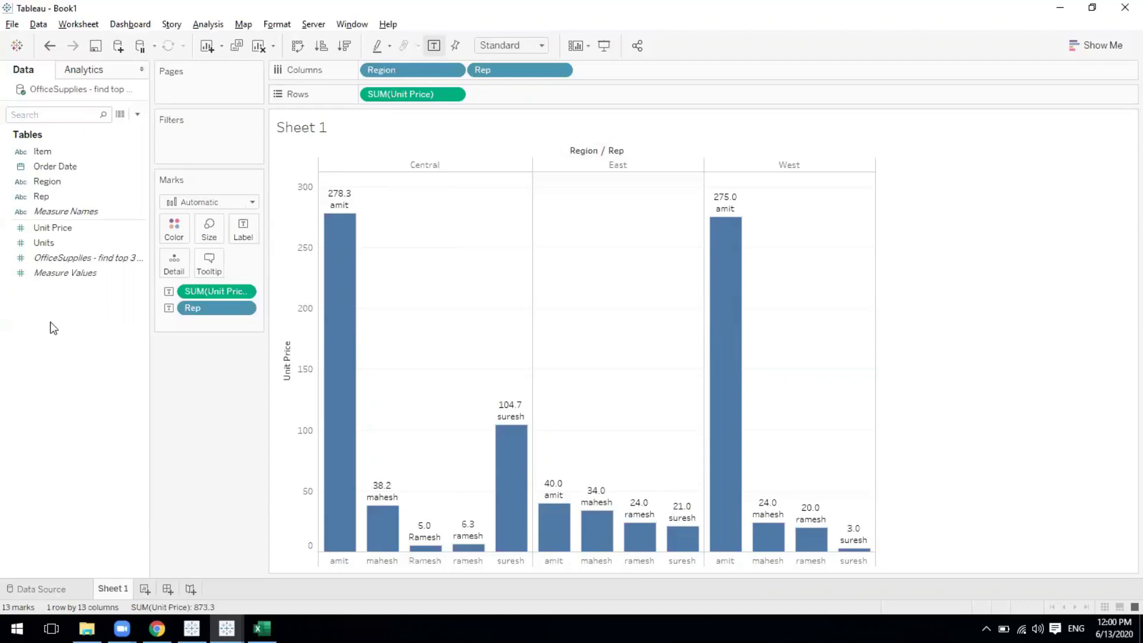
{"action": "right_click", "coordinate": [50, 324]}
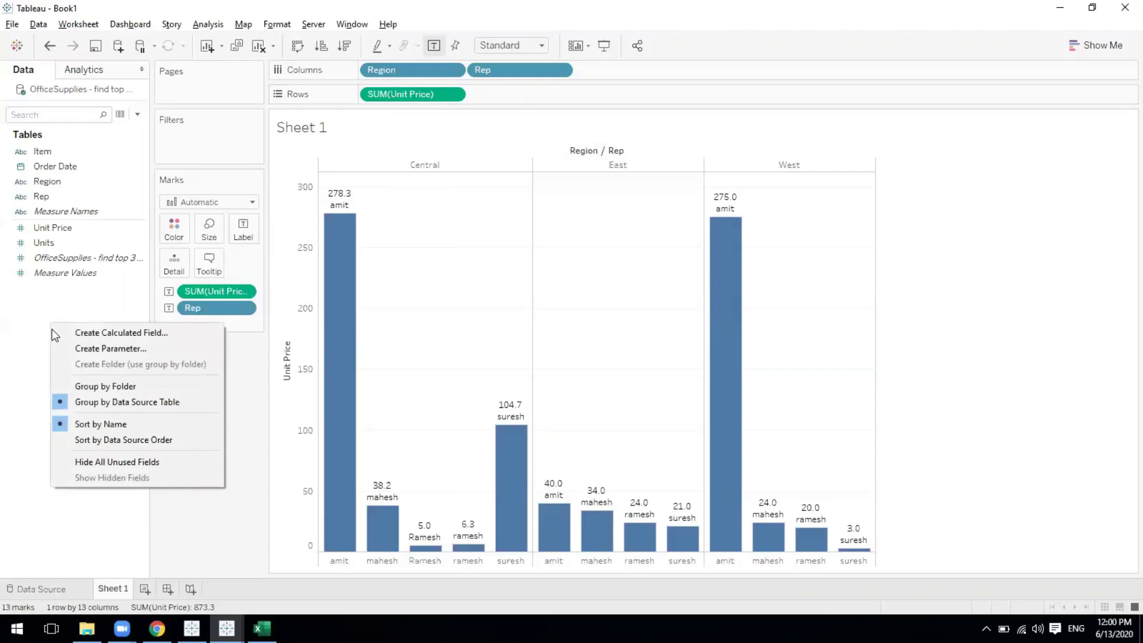
{"action": "left_click", "coordinate": [134, 335]}
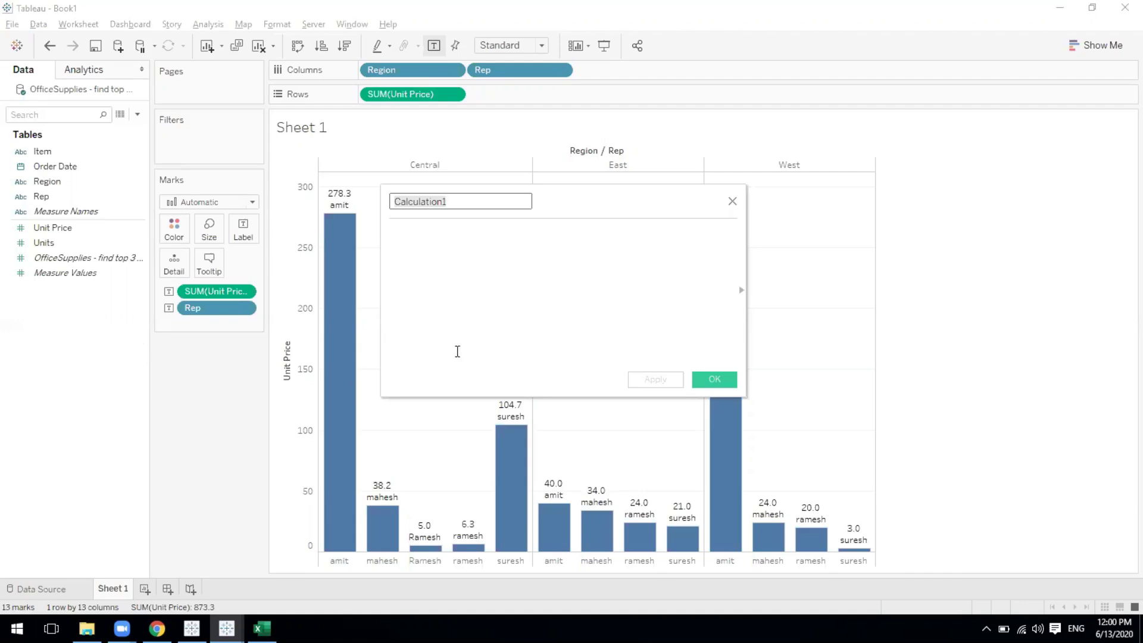
{"action": "key", "text": "BackSpace"}
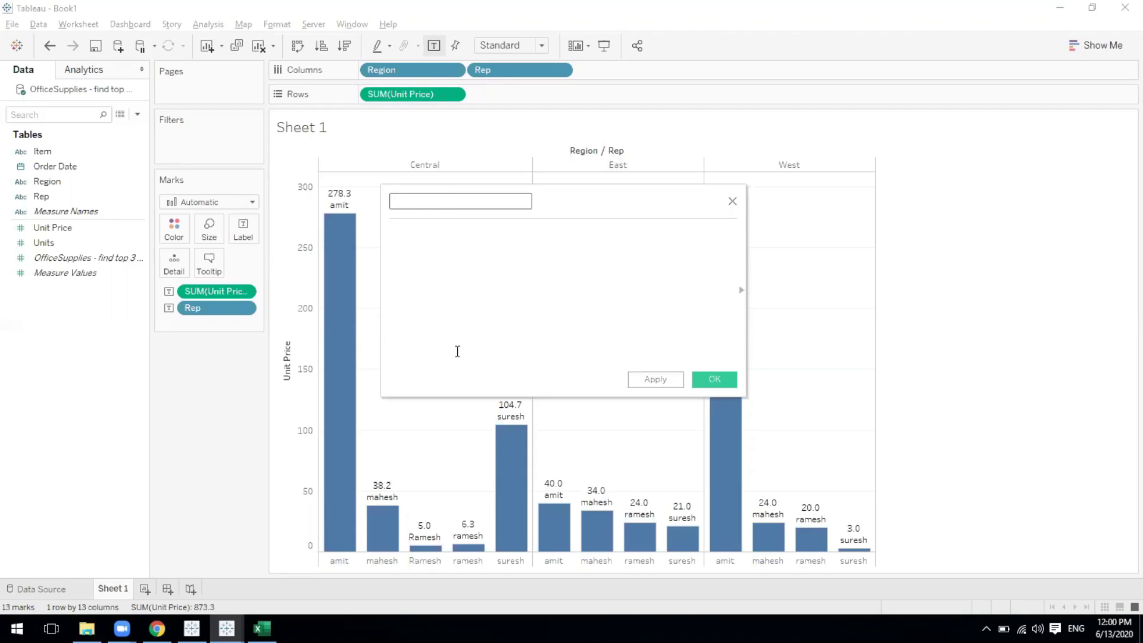
{"action": "type", "text": "totl"}
{"action": "type", "text": "al sales"}
{"action": "left_click", "coordinate": [462, 304]}
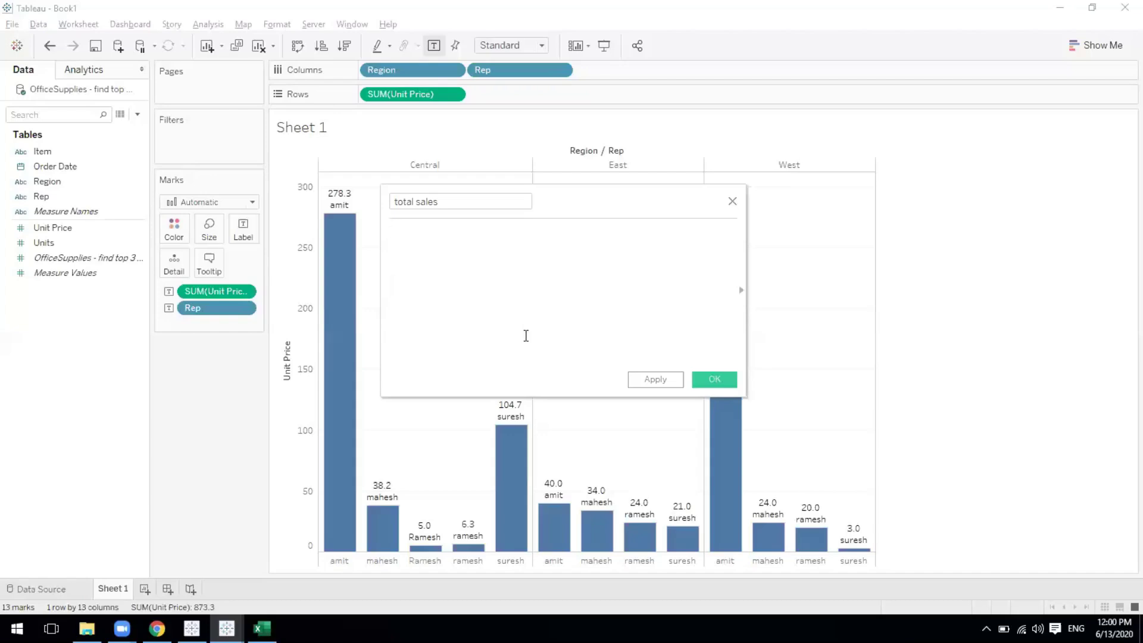
Step: Switch to Excel to check the Units and Unit Price columns, and return to the calculation editor in Tableau
{"action": "left_click", "coordinate": [262, 628]}
{"action": "left_click", "coordinate": [310, 168]}
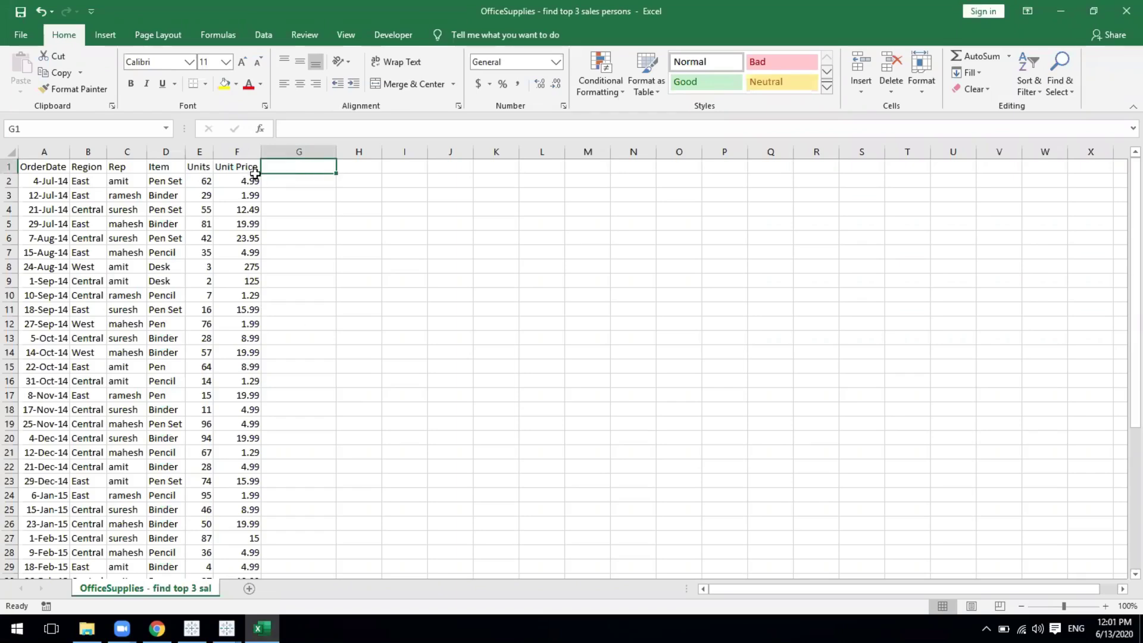
{"action": "key", "text": "alt+Tab"}
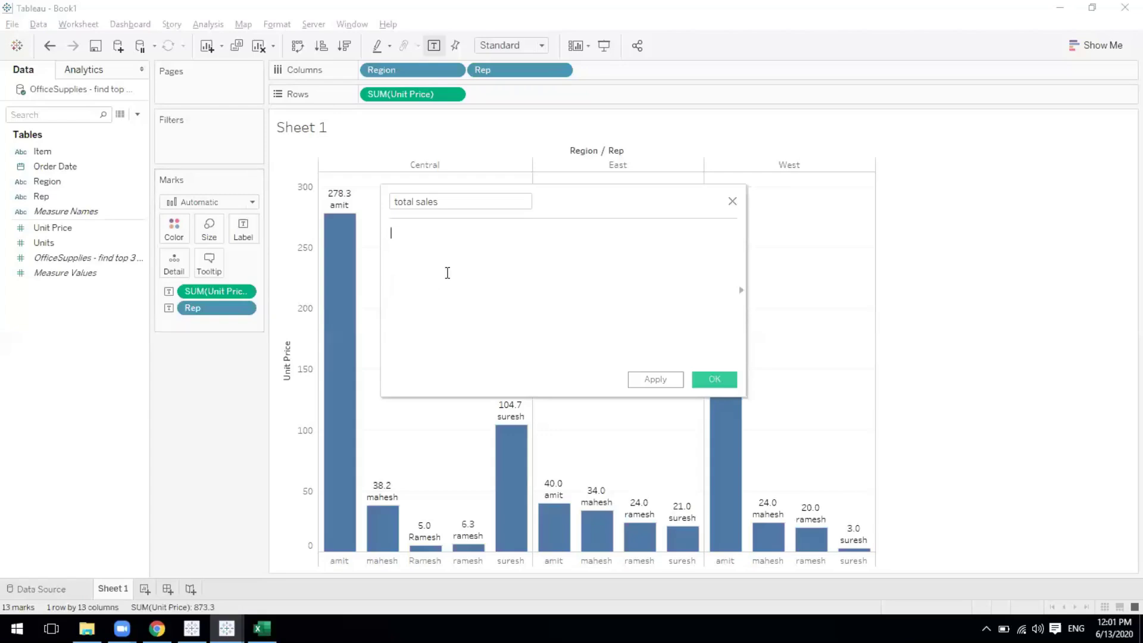
Step: Define the total sales calculation as [Unit Price]* [Units] and save the calculated field
{"action": "left_click", "coordinate": [83, 258]}
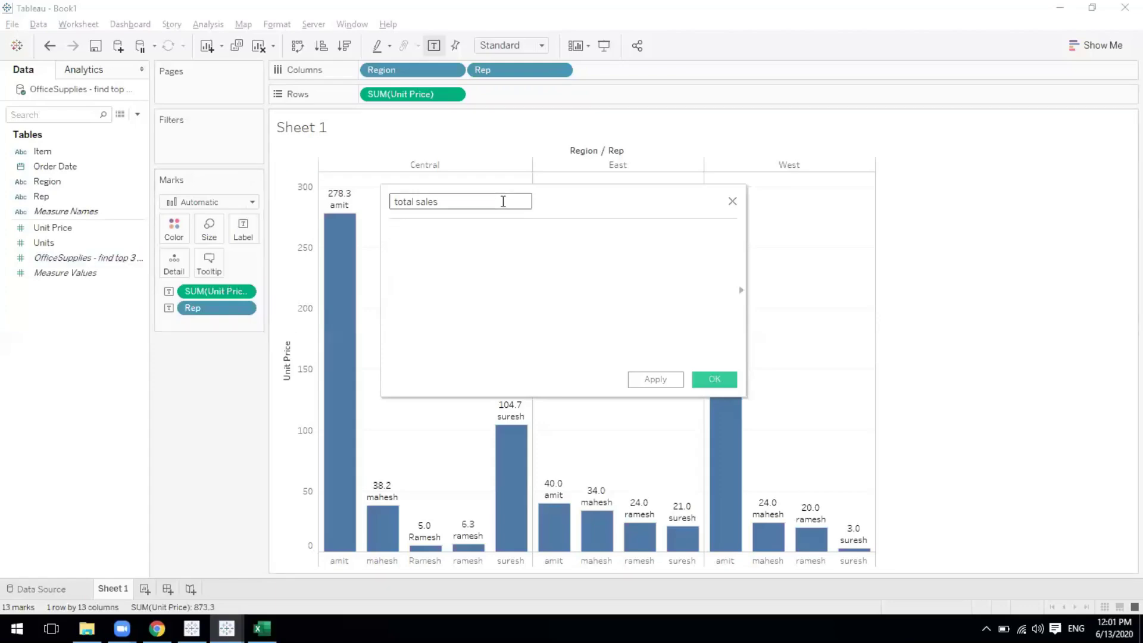
{"action": "type", "text": "unit"}
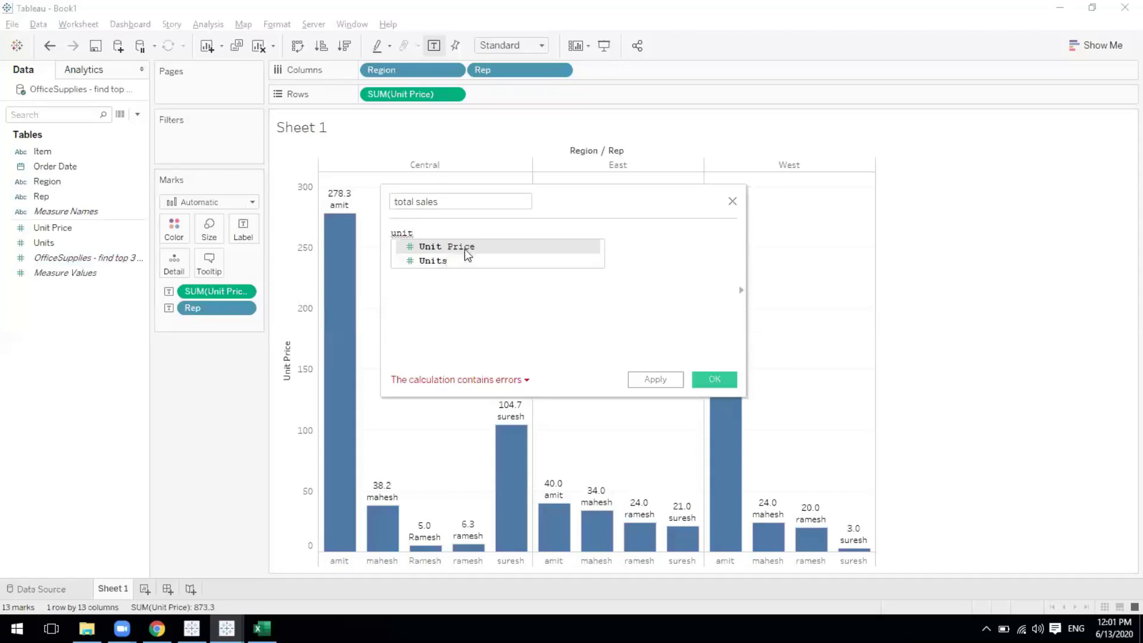
{"action": "double_click", "coordinate": [466, 249]}
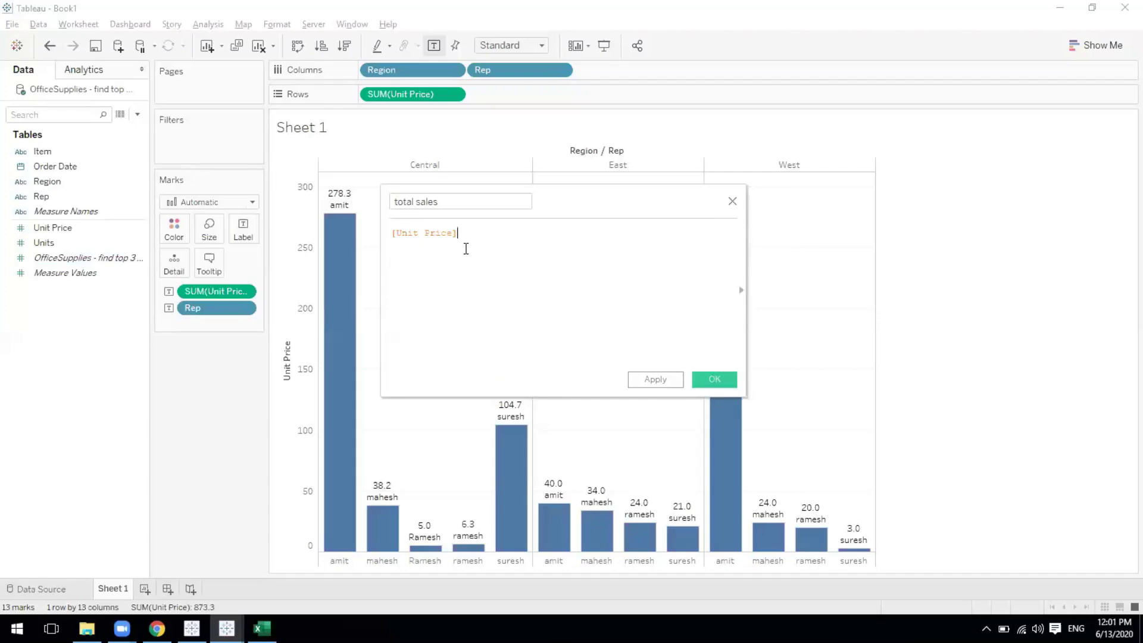
{"action": "type", "text": "* unit"}
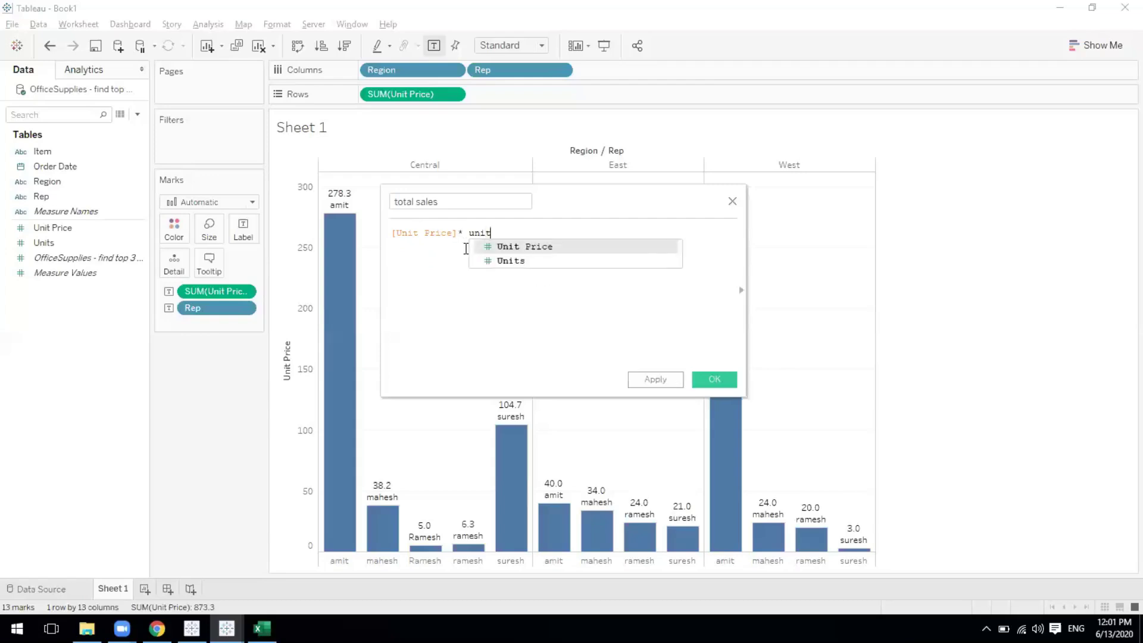
{"action": "key", "text": "Down"}
{"action": "key", "text": "Return"}
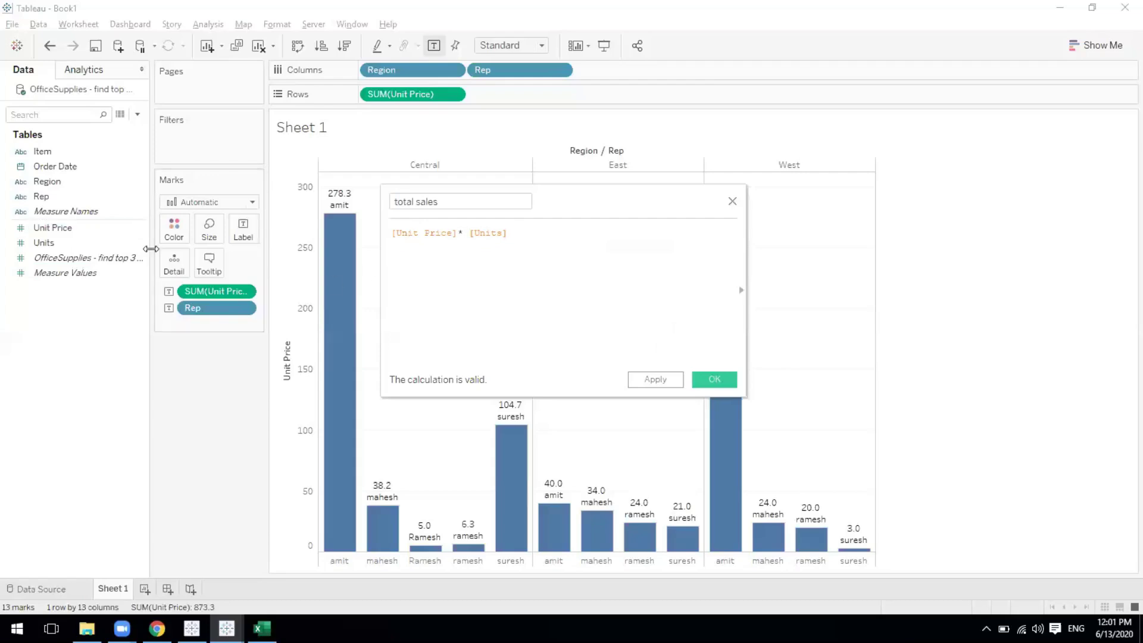
{"action": "left_click", "coordinate": [75, 246]}
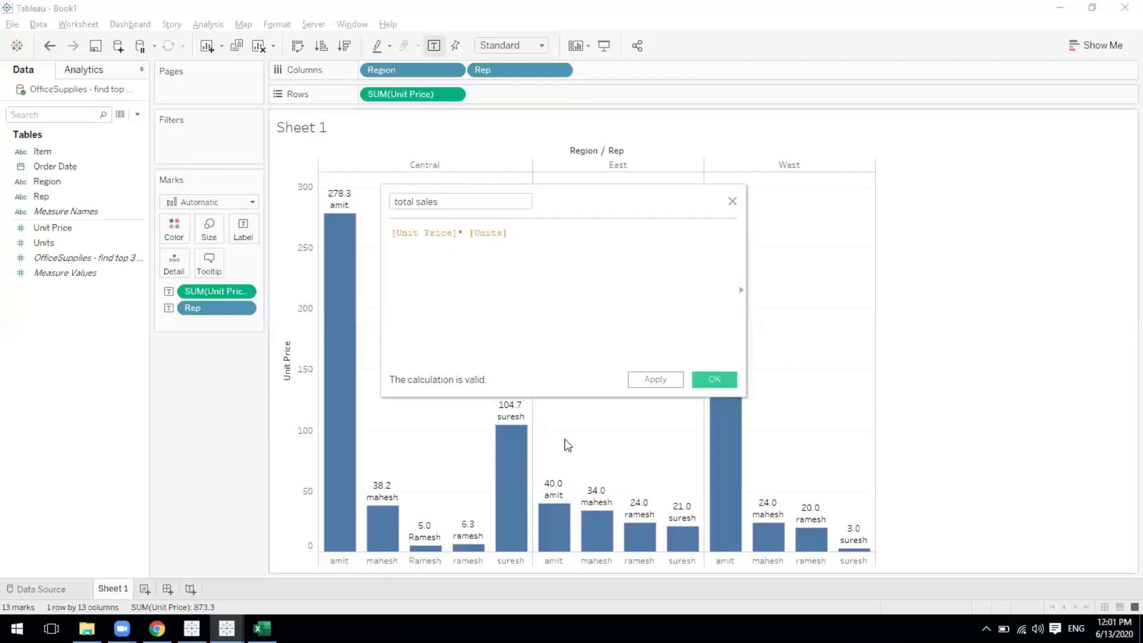
{"action": "left_click", "coordinate": [704, 379]}
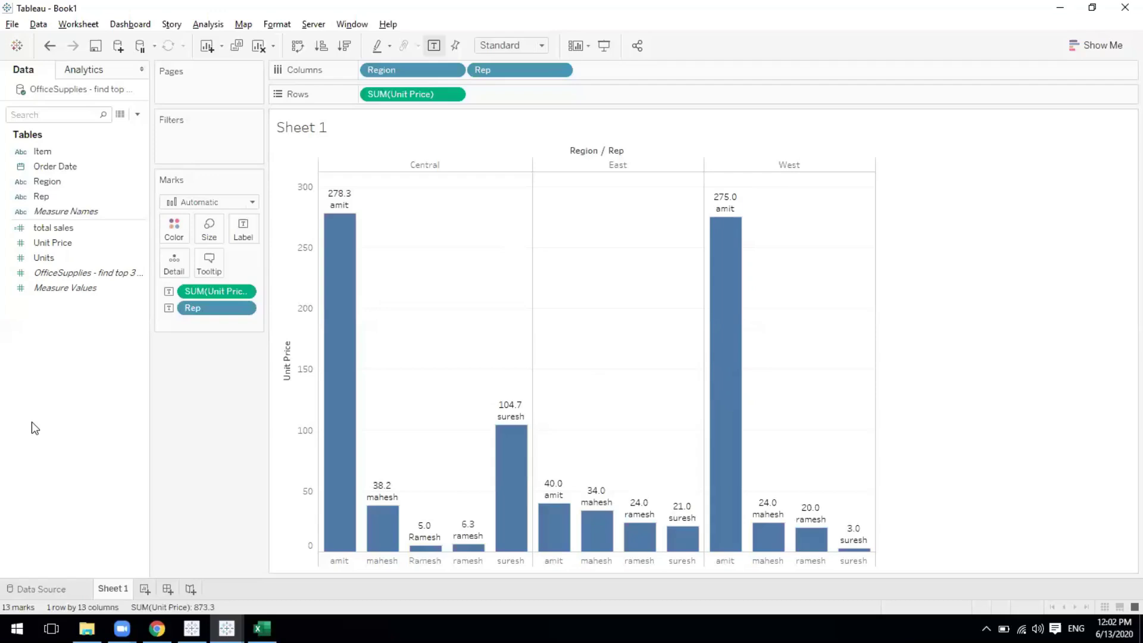
Step: Review the calculated total sales column on the data source page and return to Sheet 1
{"action": "left_click", "coordinate": [64, 592]}
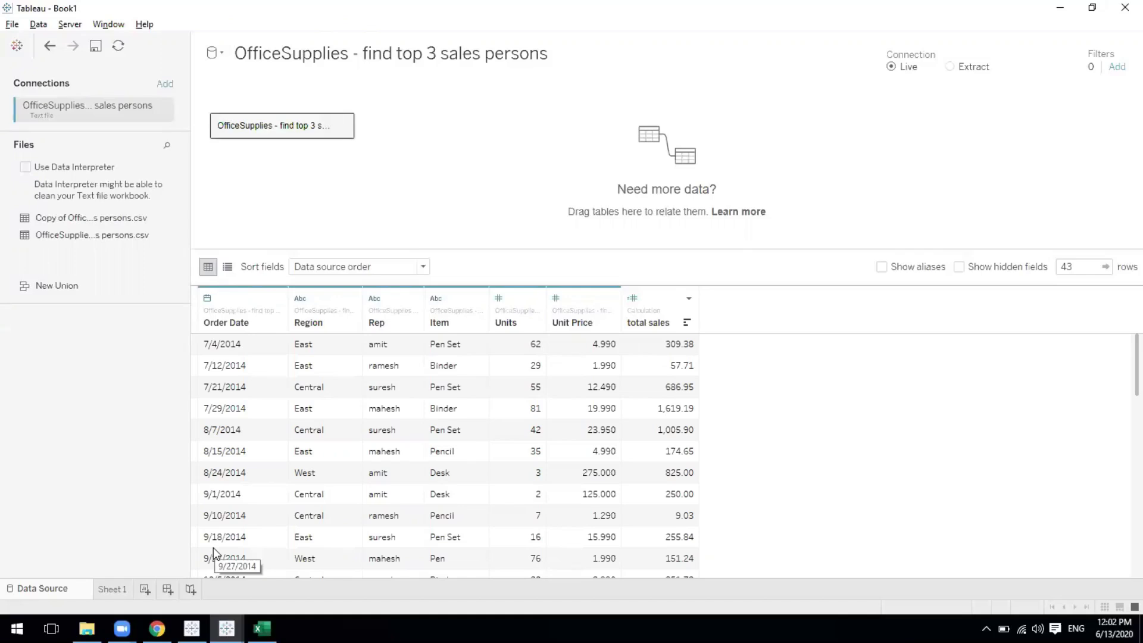
{"action": "left_click", "coordinate": [121, 593]}
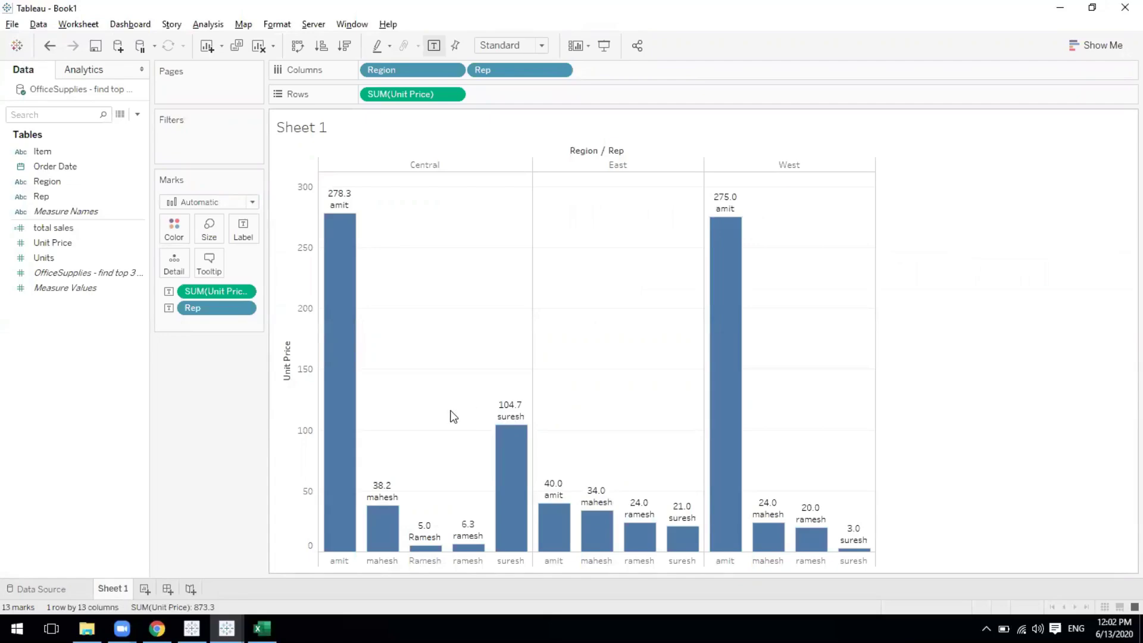
Step: Replace Unit Price with the total sales field both on Rows and in the bar labels of Sheet 1
{"action": "left_click", "coordinate": [128, 230]}
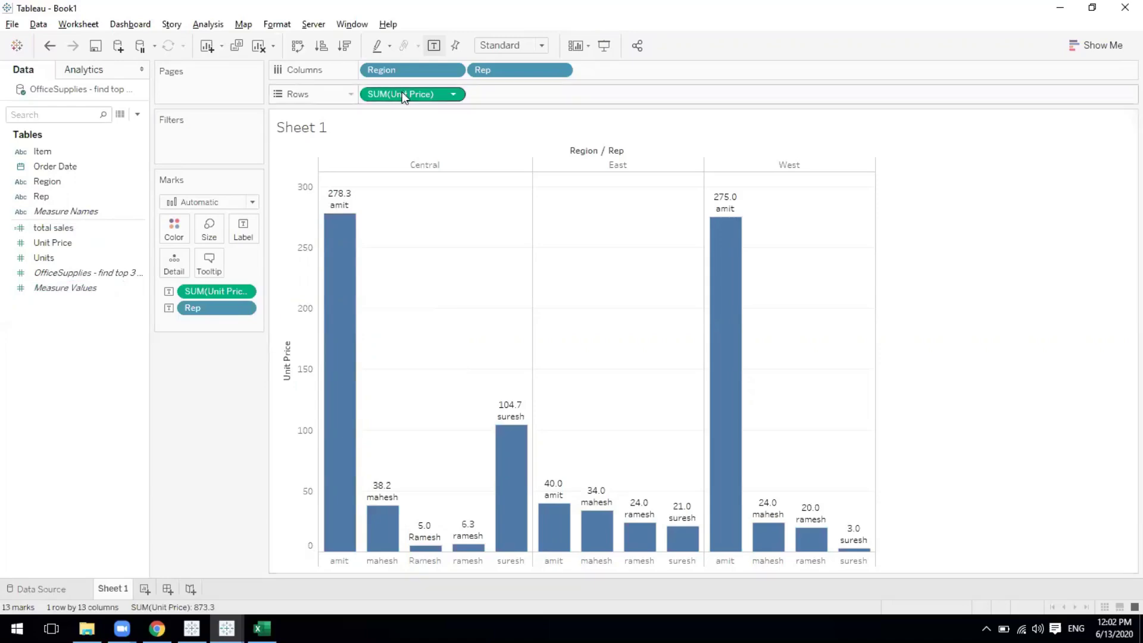
{"action": "left_click_drag", "start_coordinate": [402, 92], "coordinate": [170, 428]}
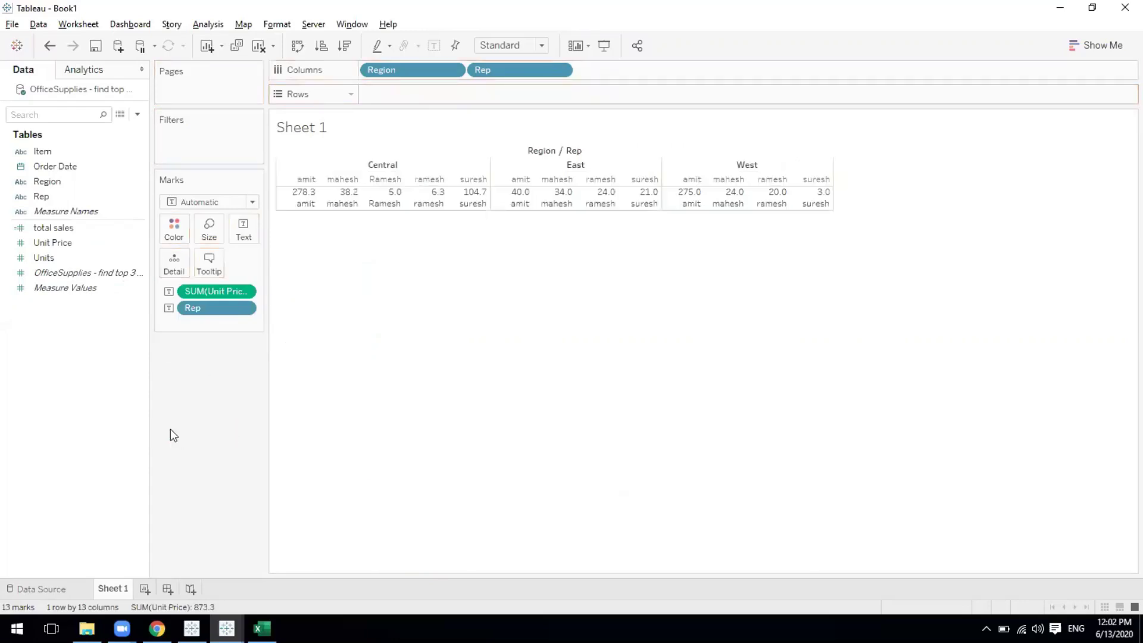
{"action": "left_click_drag", "start_coordinate": [62, 228], "coordinate": [467, 91]}
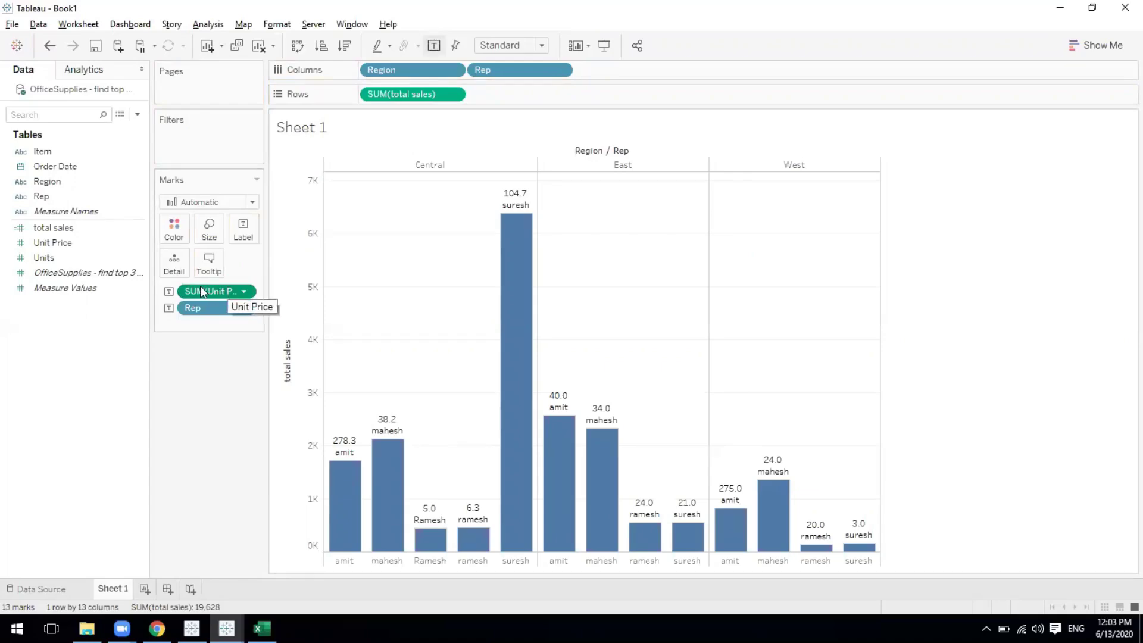
{"action": "left_click_drag", "start_coordinate": [201, 289], "coordinate": [192, 426]}
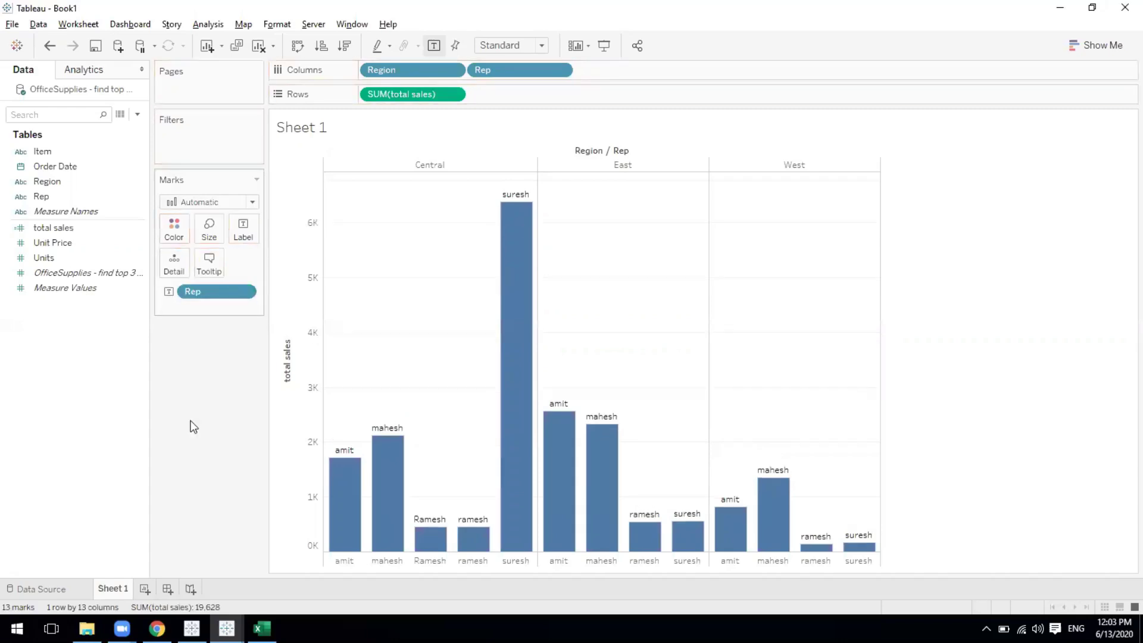
{"action": "left_click_drag", "start_coordinate": [48, 228], "coordinate": [242, 233]}
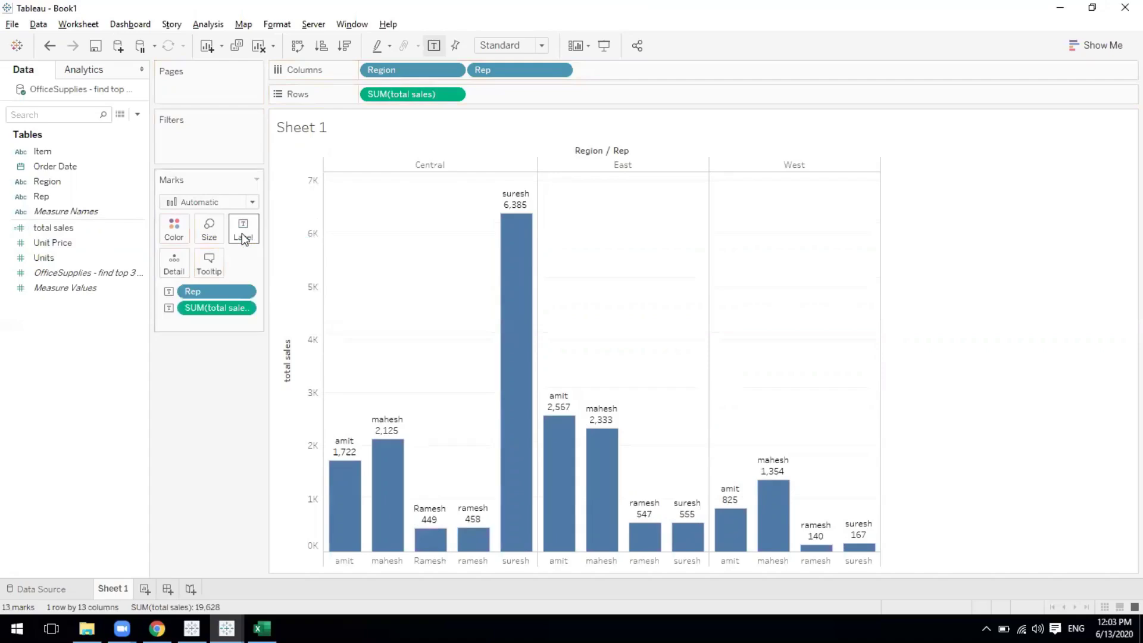
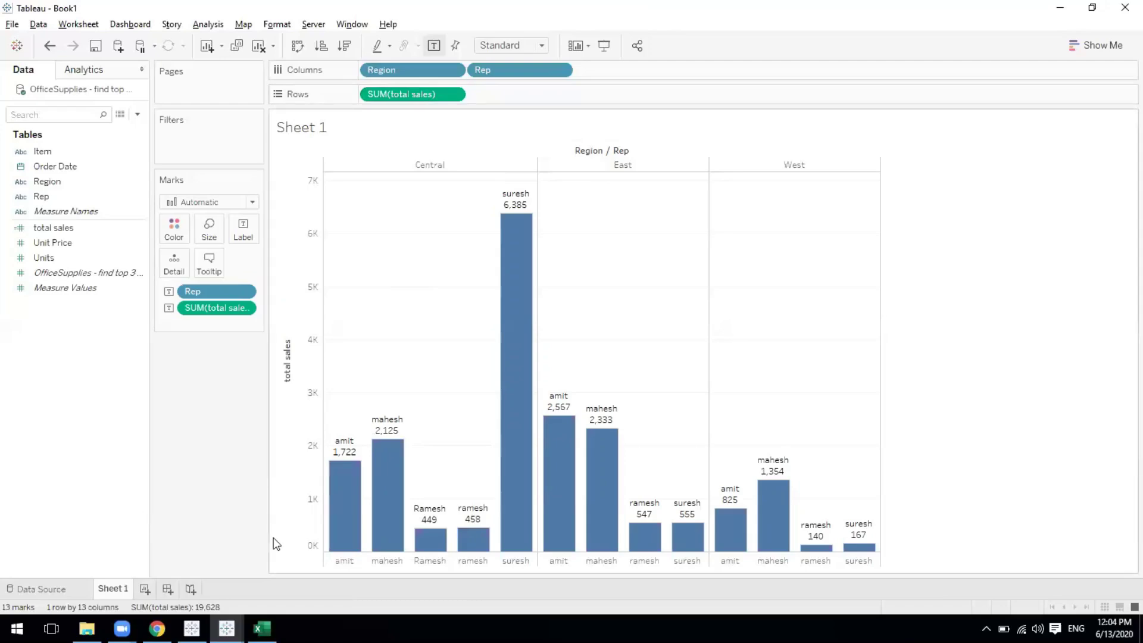
Step: Compare the source columns in Excel with the total sales column on Tableau's data source page, ending on Sheet 1
{"action": "left_click", "coordinate": [262, 629]}
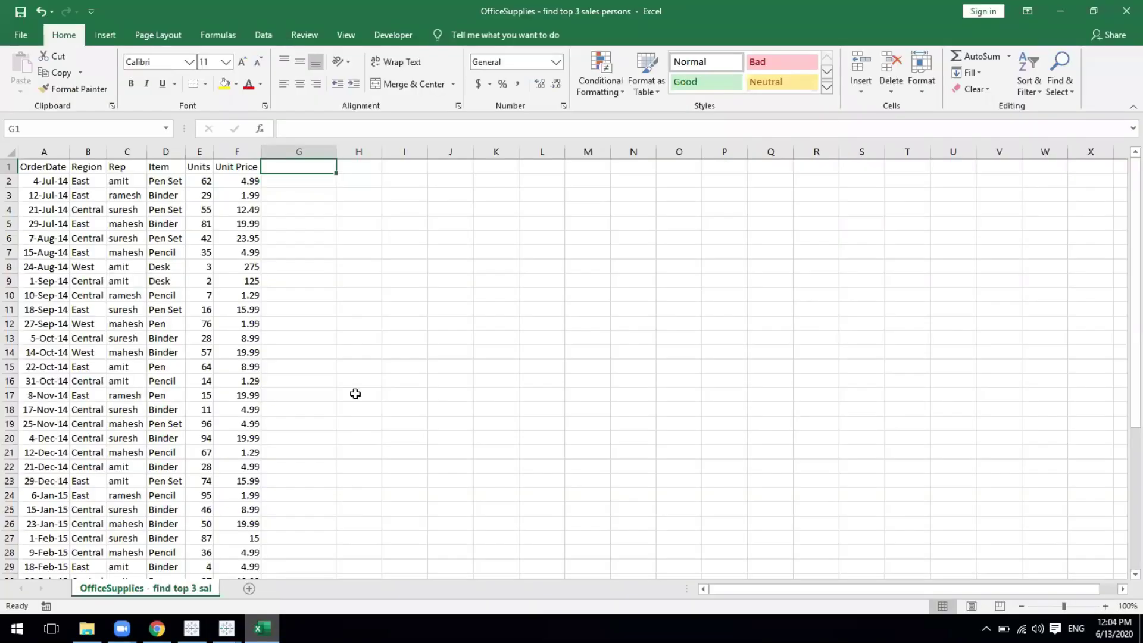
{"action": "left_click", "coordinate": [309, 244]}
{"action": "left_click", "coordinate": [295, 168]}
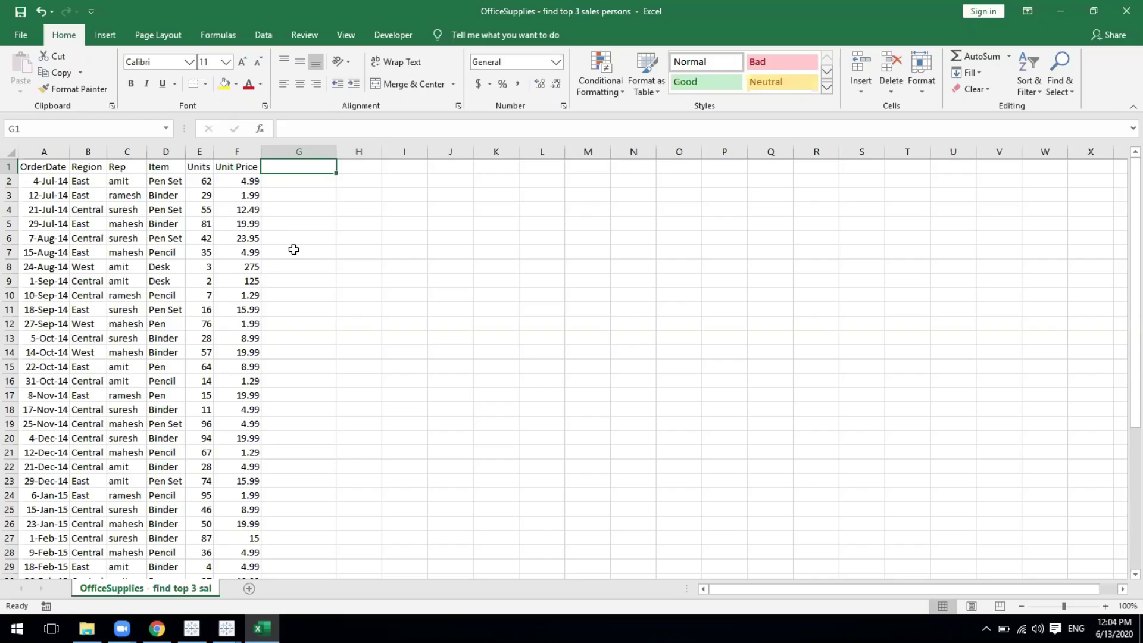
{"action": "left_click_drag", "start_coordinate": [241, 178], "coordinate": [111, 393]}
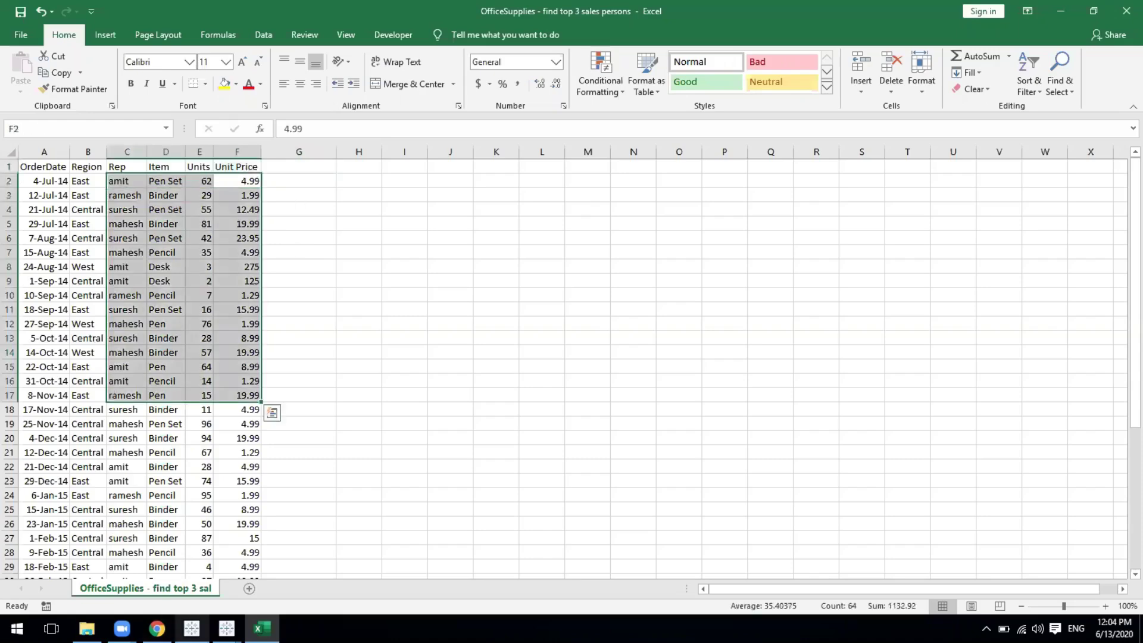
{"action": "mouse_move", "coordinate": [227, 628]}
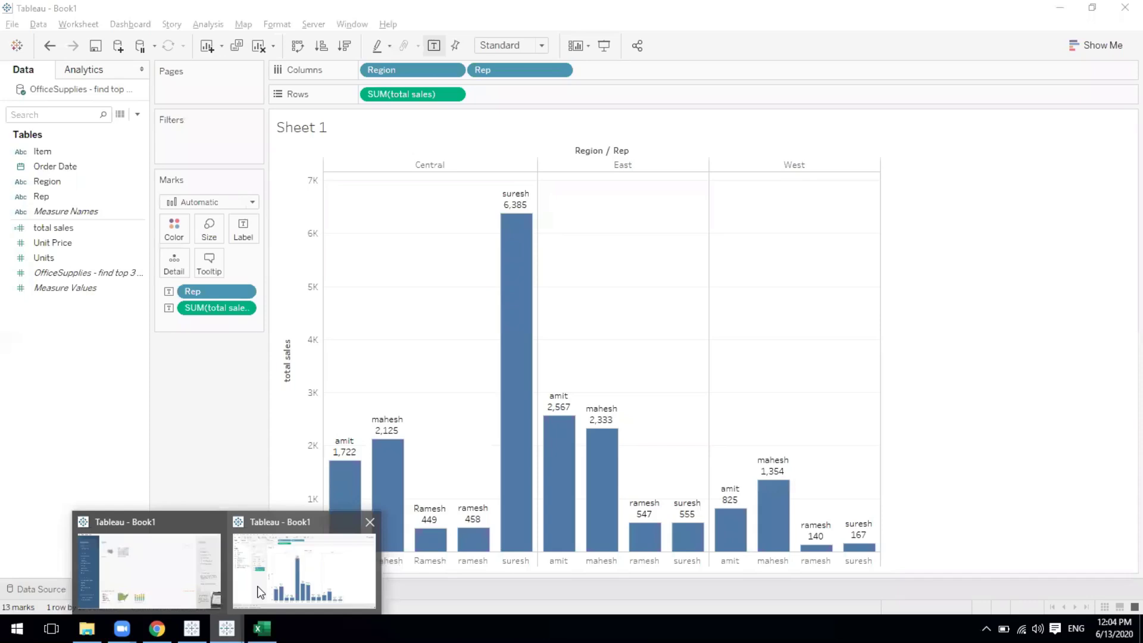
{"action": "left_click", "coordinate": [258, 586]}
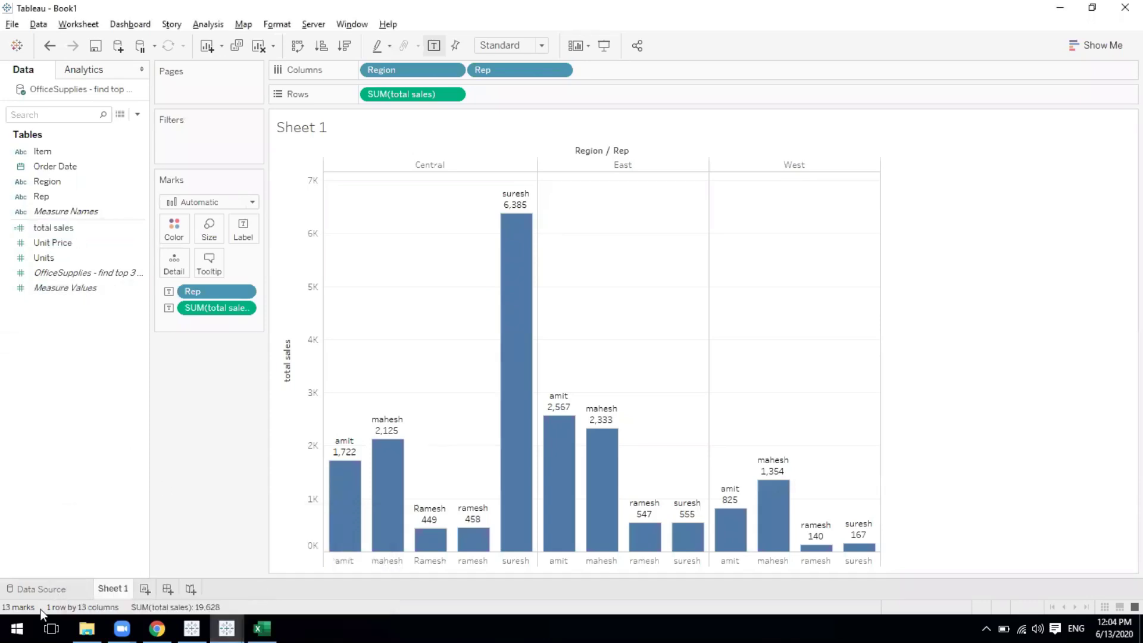
{"action": "left_click", "coordinate": [42, 589]}
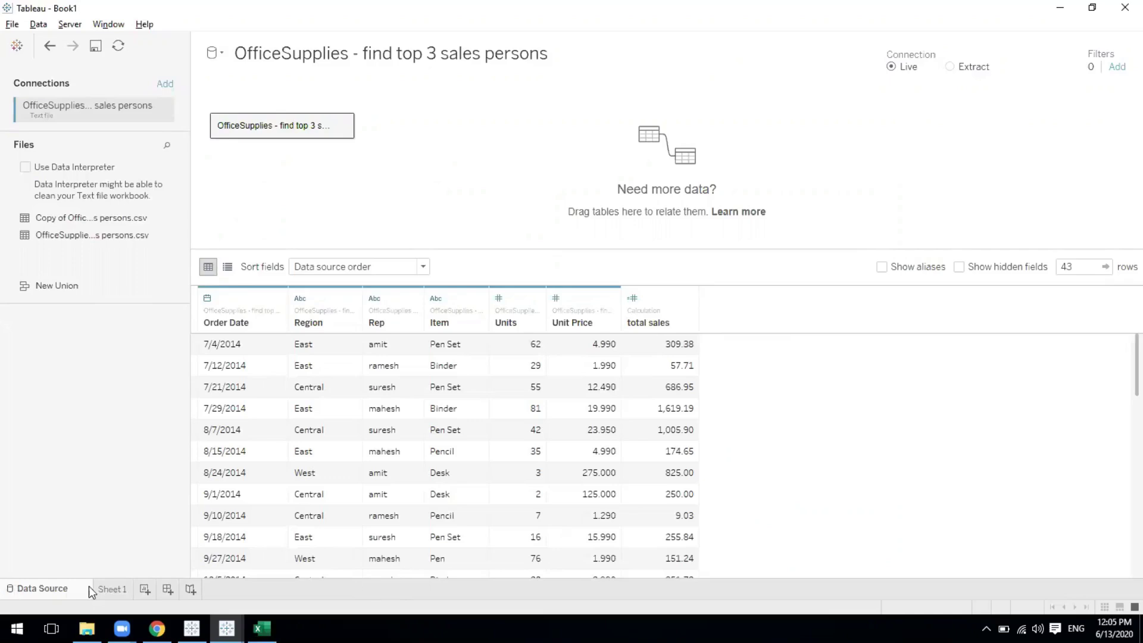
{"action": "left_click", "coordinate": [111, 589]}
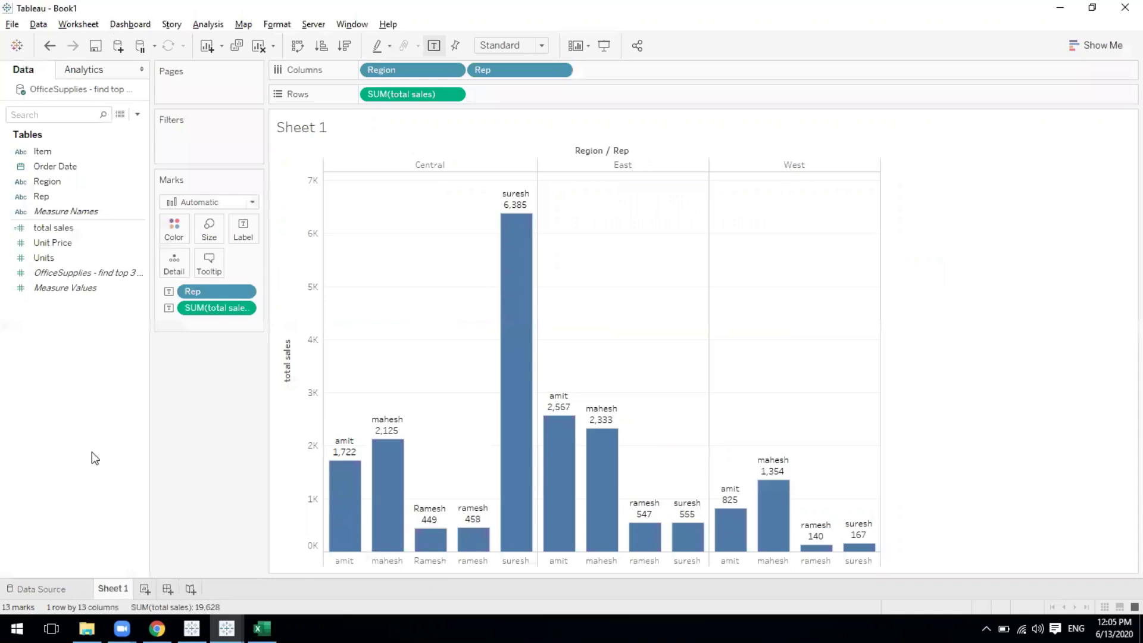
{"action": "right_click", "coordinate": [80, 385]}
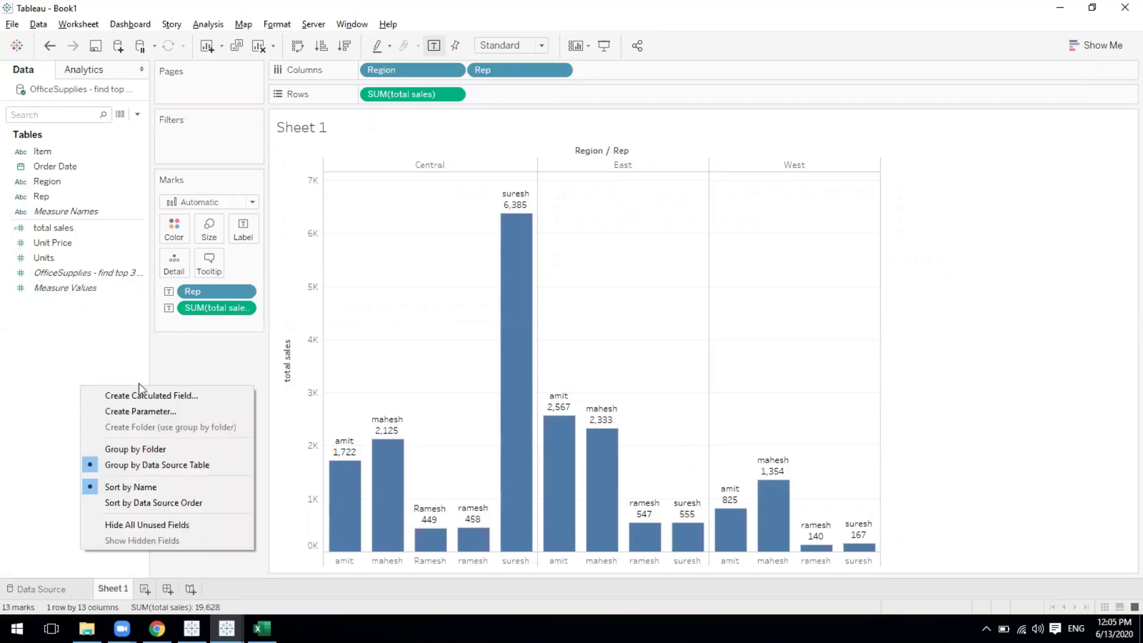
{"action": "left_click", "coordinate": [109, 395]}
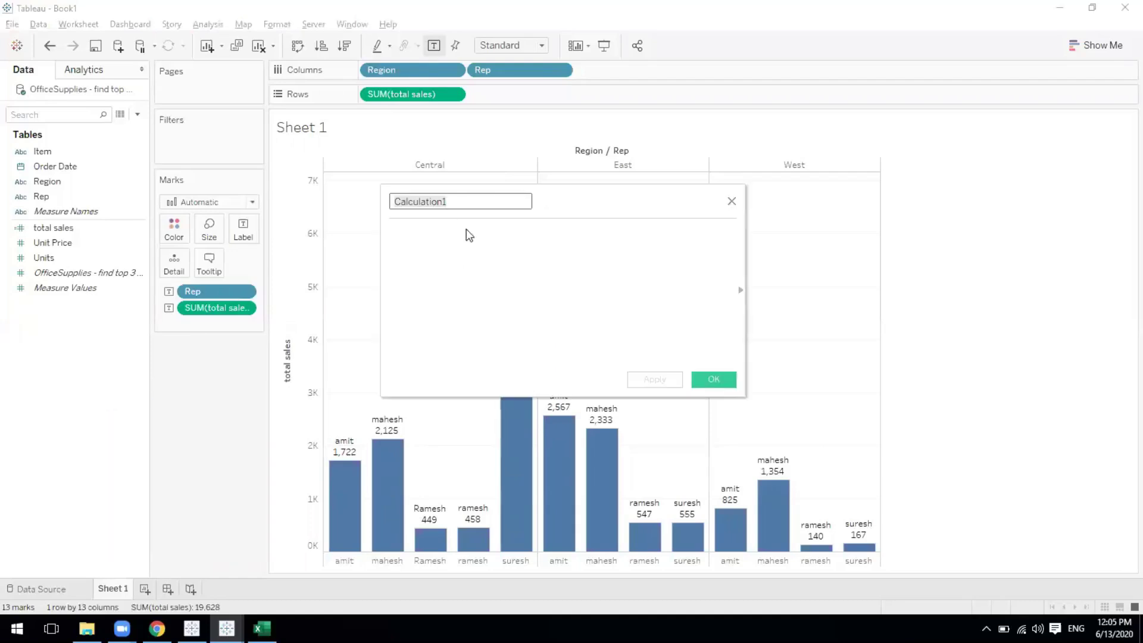
{"action": "left_click", "coordinate": [423, 254]}
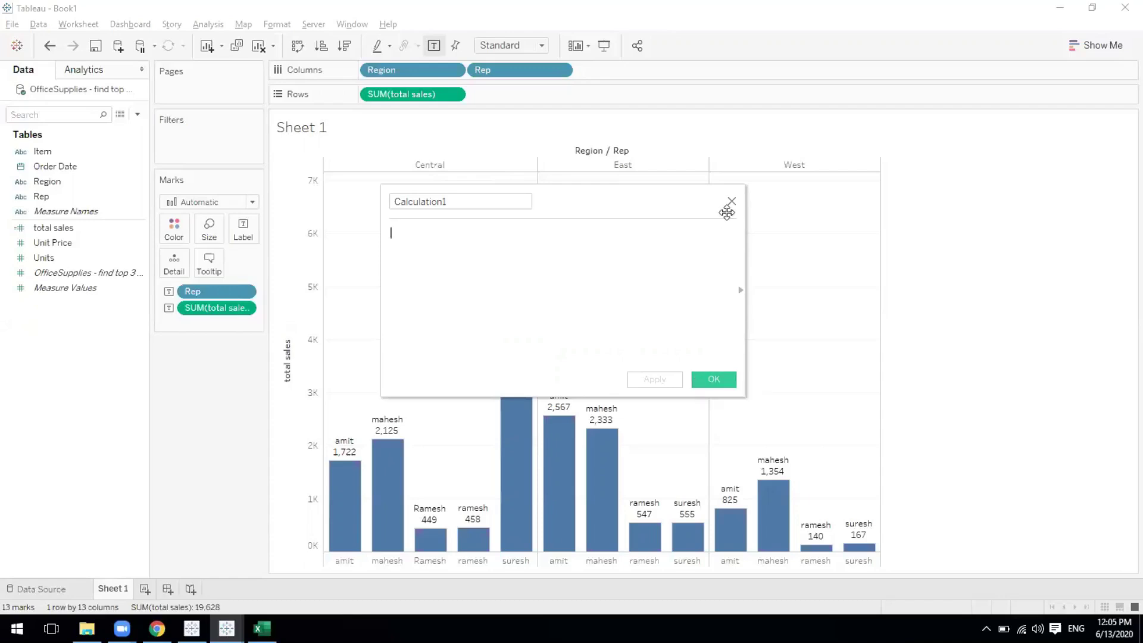
{"action": "left_click", "coordinate": [732, 200]}
Step: Reopen the total sales calculated field to review its formula and close the calculation editor
{"action": "left_click", "coordinate": [65, 229]}
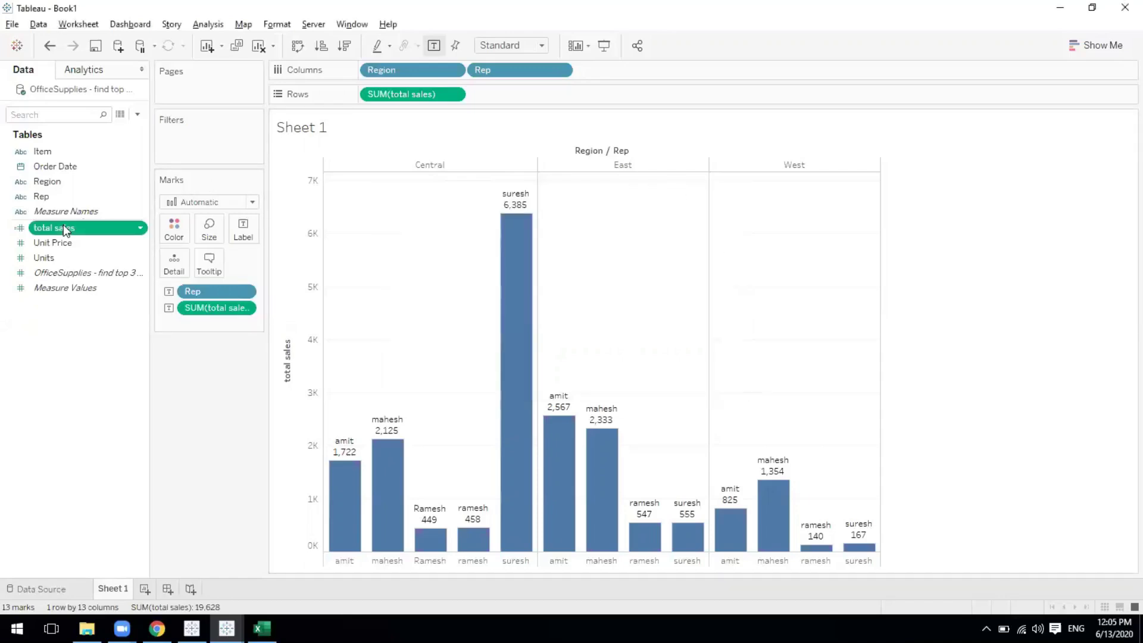
{"action": "right_click", "coordinate": [66, 229]}
{"action": "left_click", "coordinate": [92, 306]}
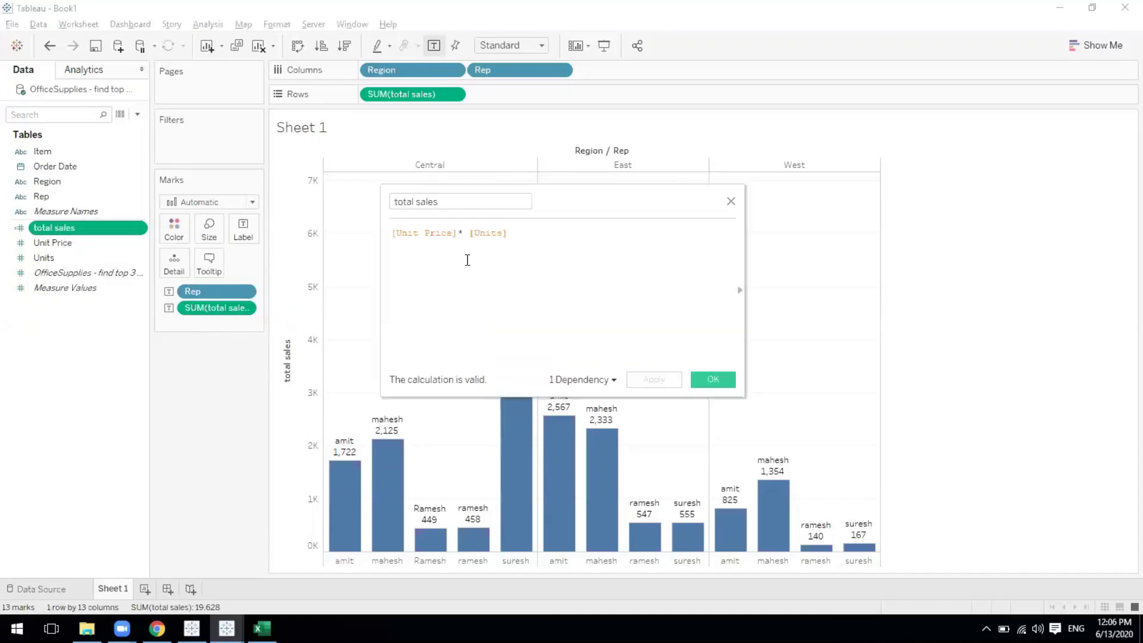
{"action": "left_click", "coordinate": [718, 382]}
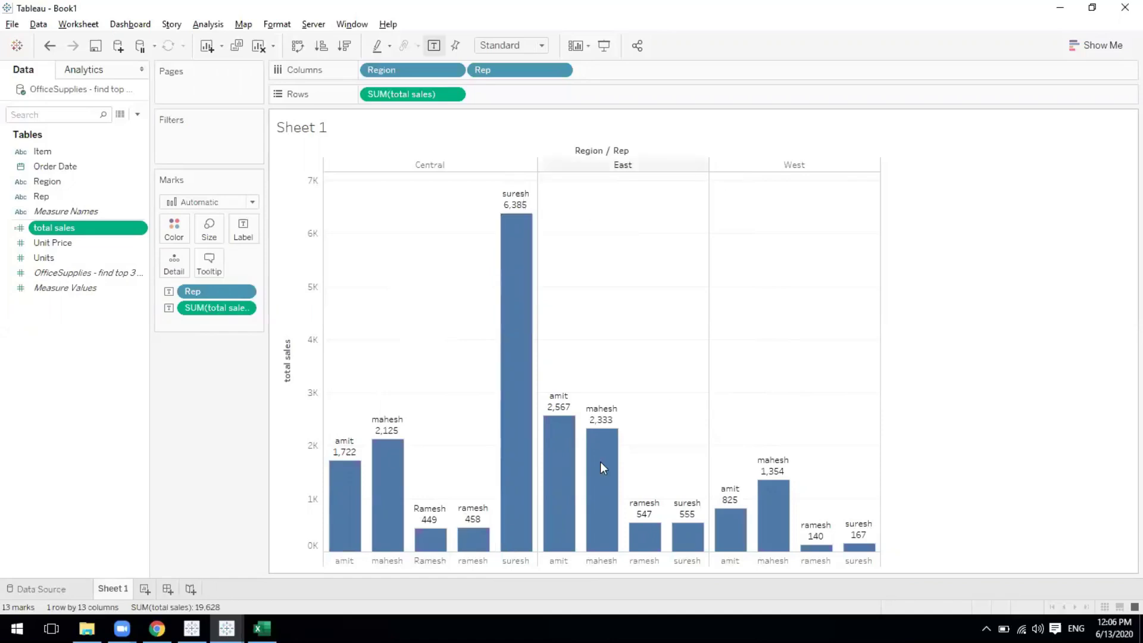
{"action": "mouse_move", "coordinate": [788, 493]}
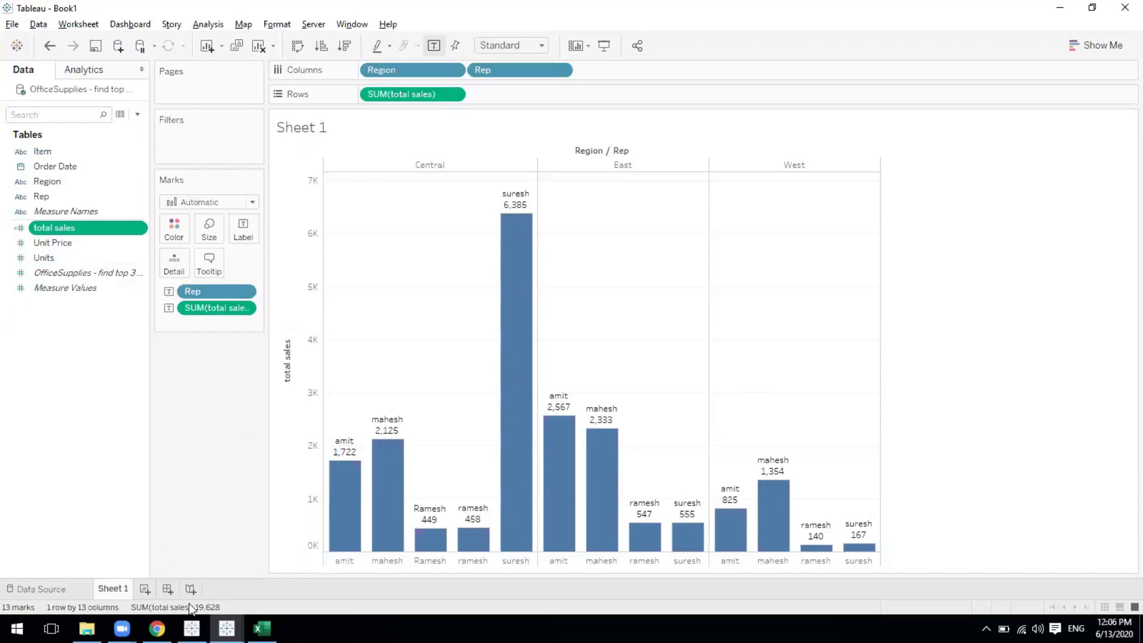
Step: Switch to File Explorer to check the files in the Tableau Class-1 folder, and return to the Tableau chart
{"action": "left_click", "coordinate": [87, 628]}
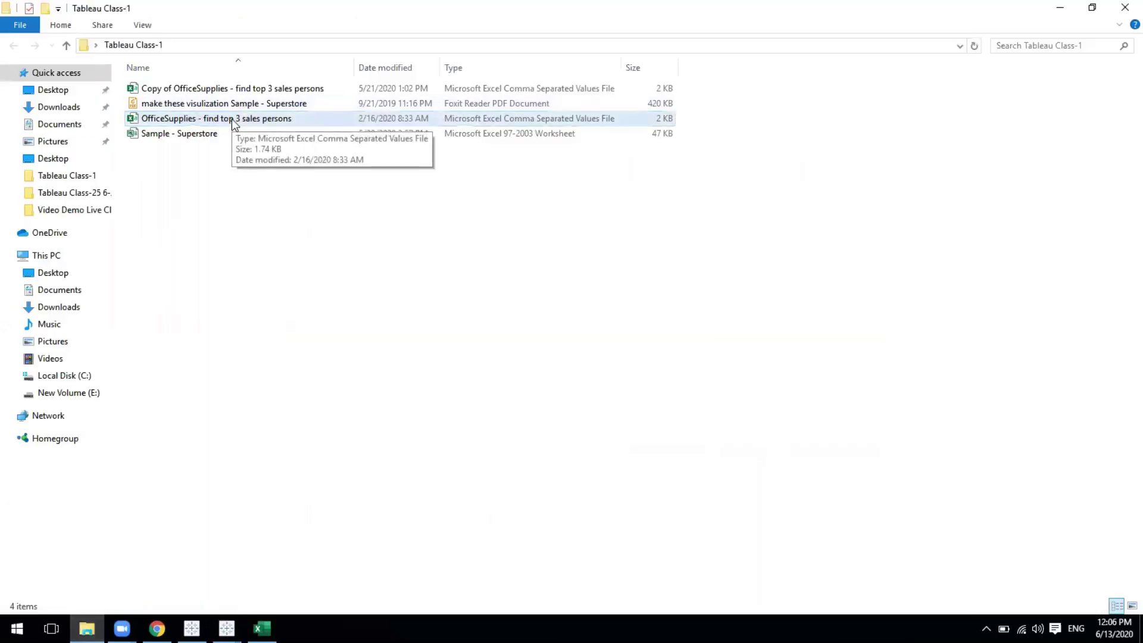
{"action": "mouse_move", "coordinate": [226, 628]}
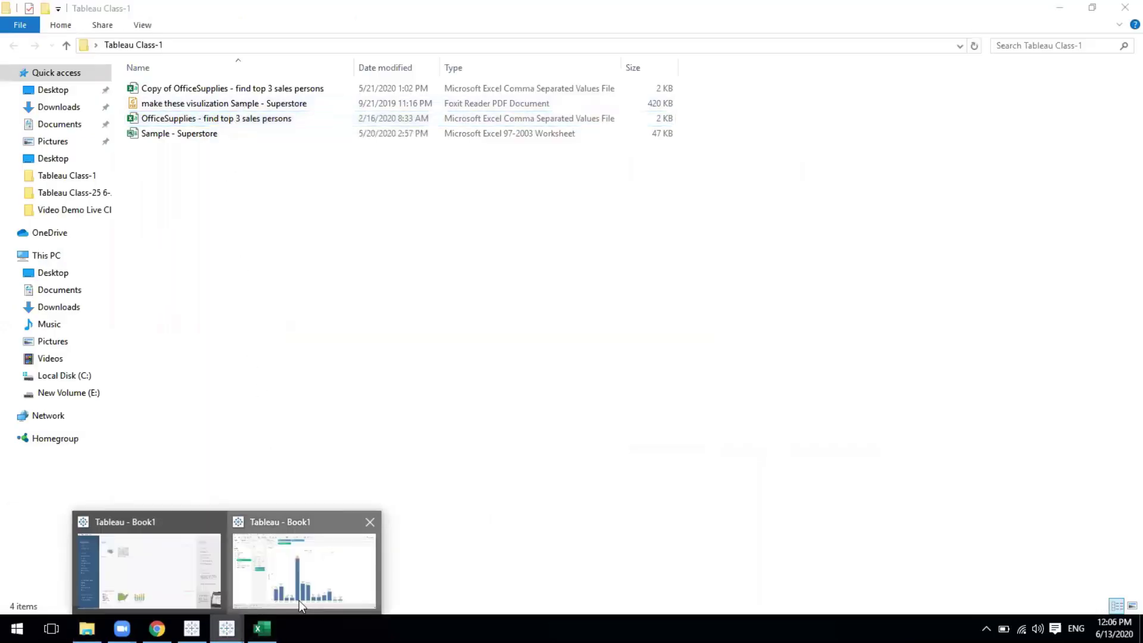
{"action": "left_click", "coordinate": [299, 601]}
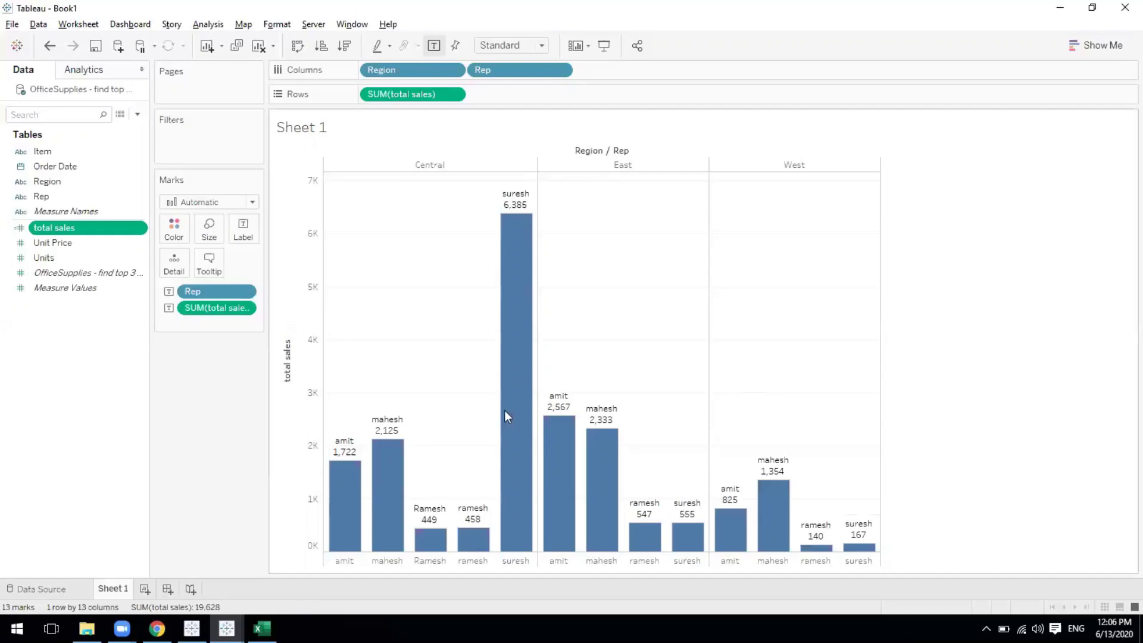
Step: View the total sales chart in presentation mode and return to the worksheet
{"action": "left_click", "coordinate": [603, 47]}
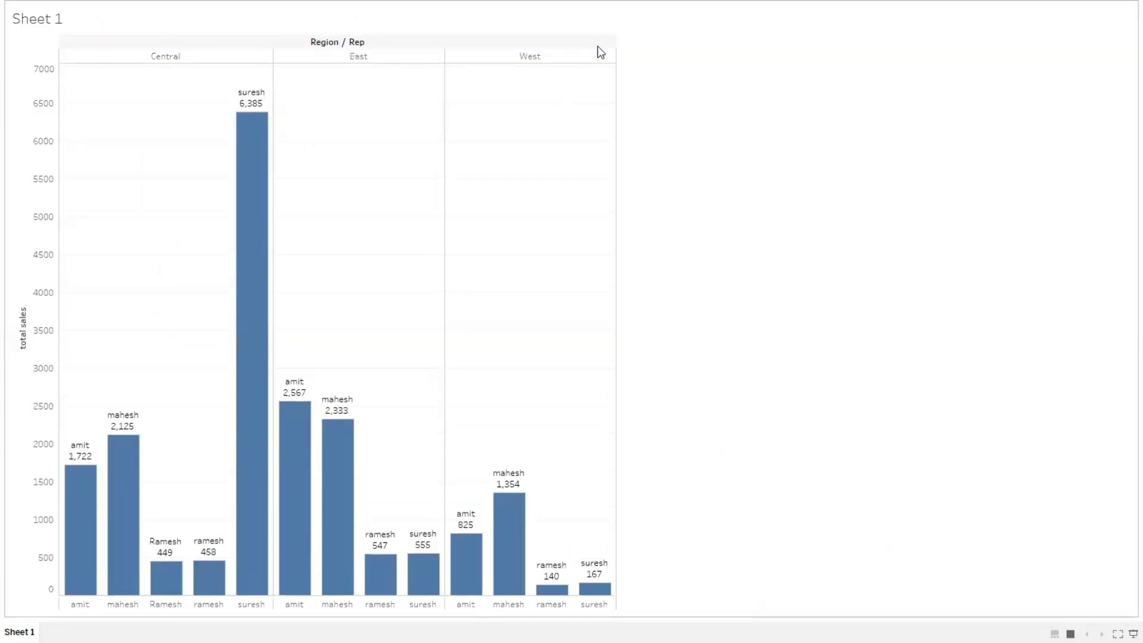
{"action": "key", "text": "Escape"}
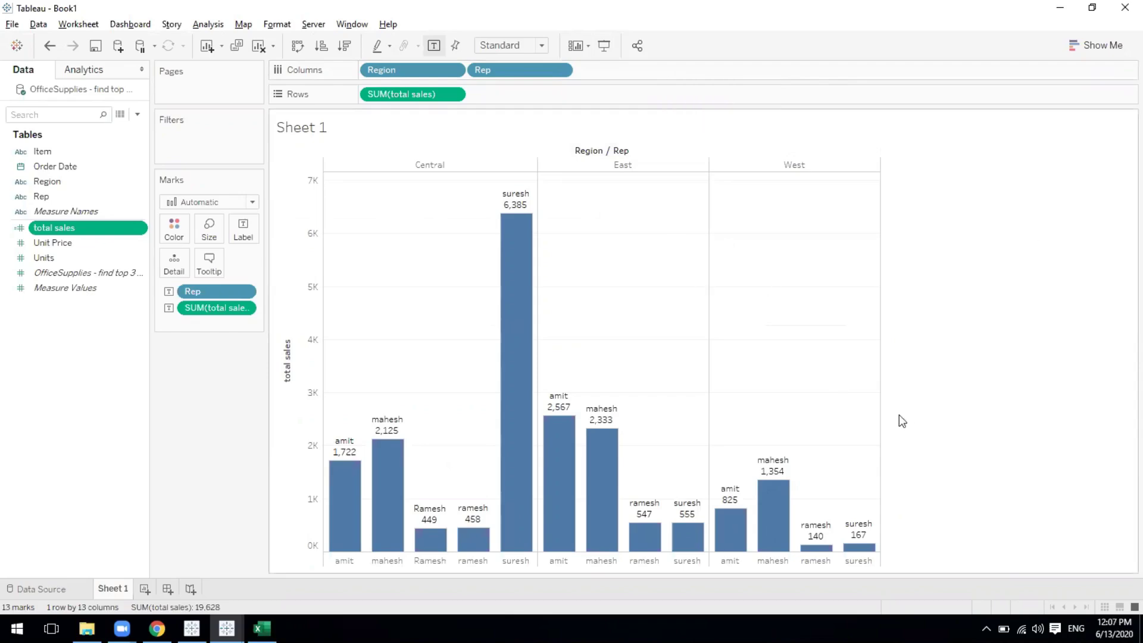
Step: Fit the total sales chart to the Entire View
{"action": "left_click", "coordinate": [540, 46]}
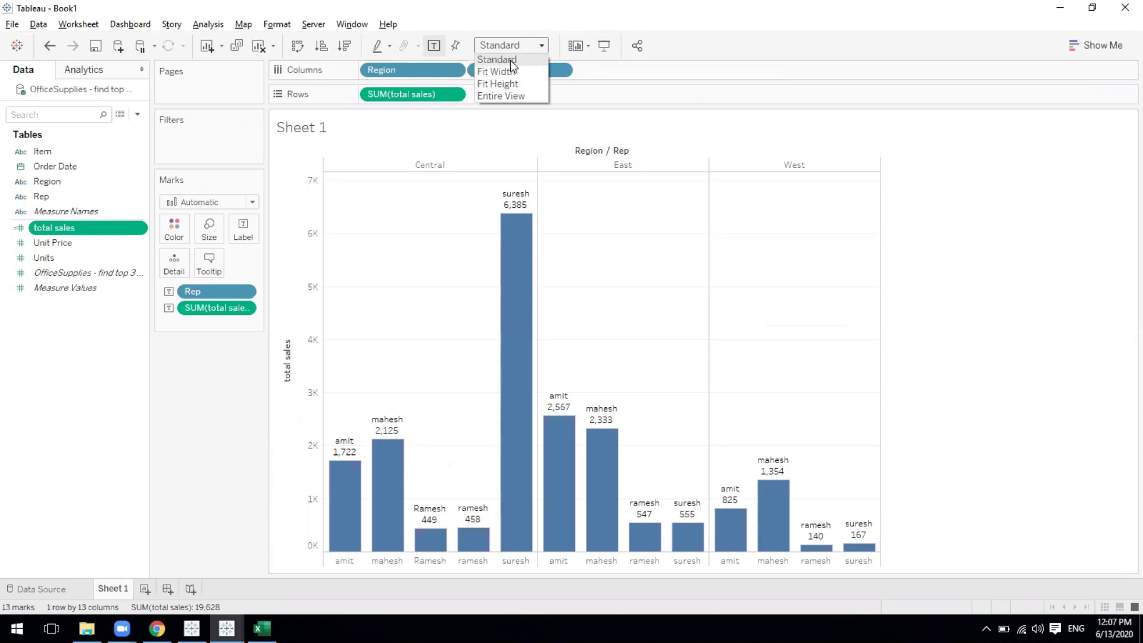
{"action": "left_click", "coordinate": [516, 98]}
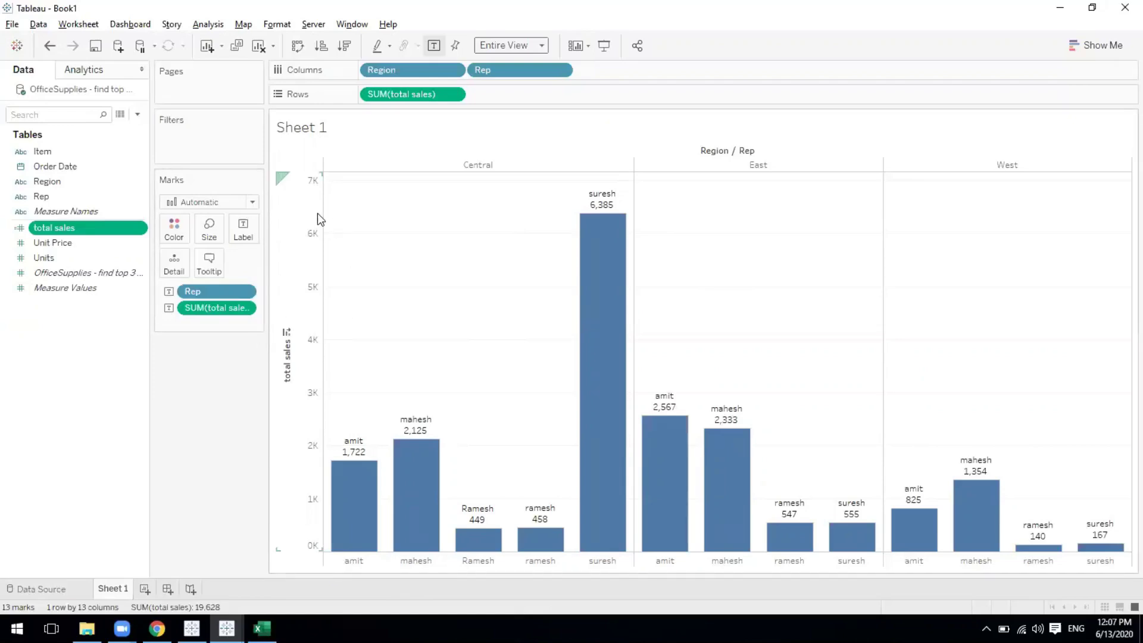
Step: Open the formatting of the total sales axis and review its Axis and Pane settings
{"action": "left_click", "coordinate": [313, 186]}
{"action": "right_click", "coordinate": [313, 185]}
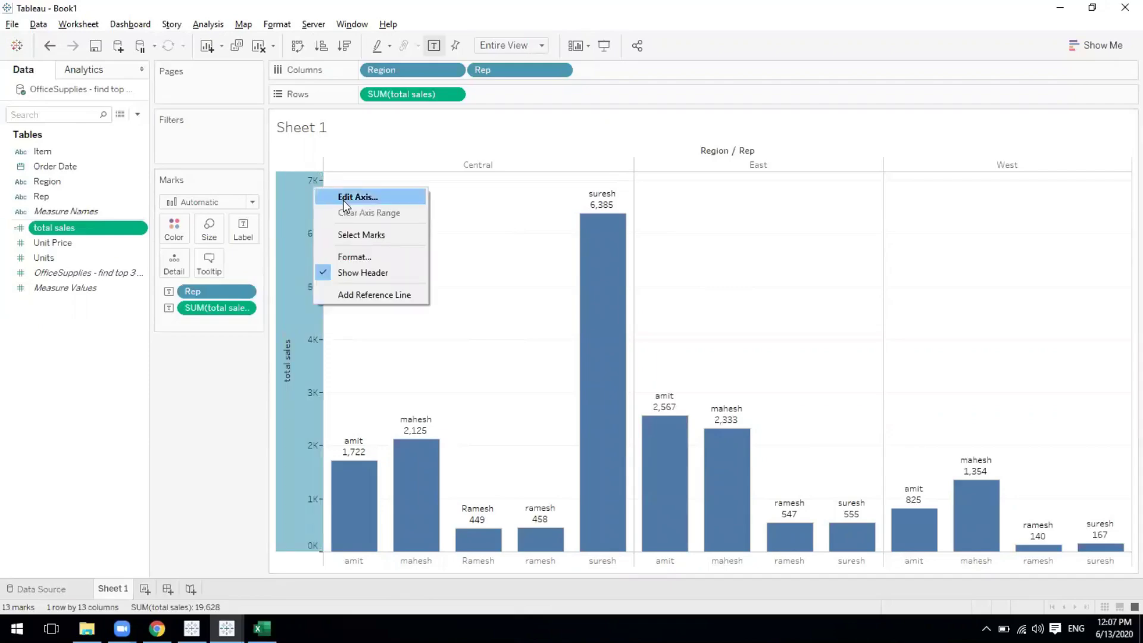
{"action": "left_click", "coordinate": [356, 258]}
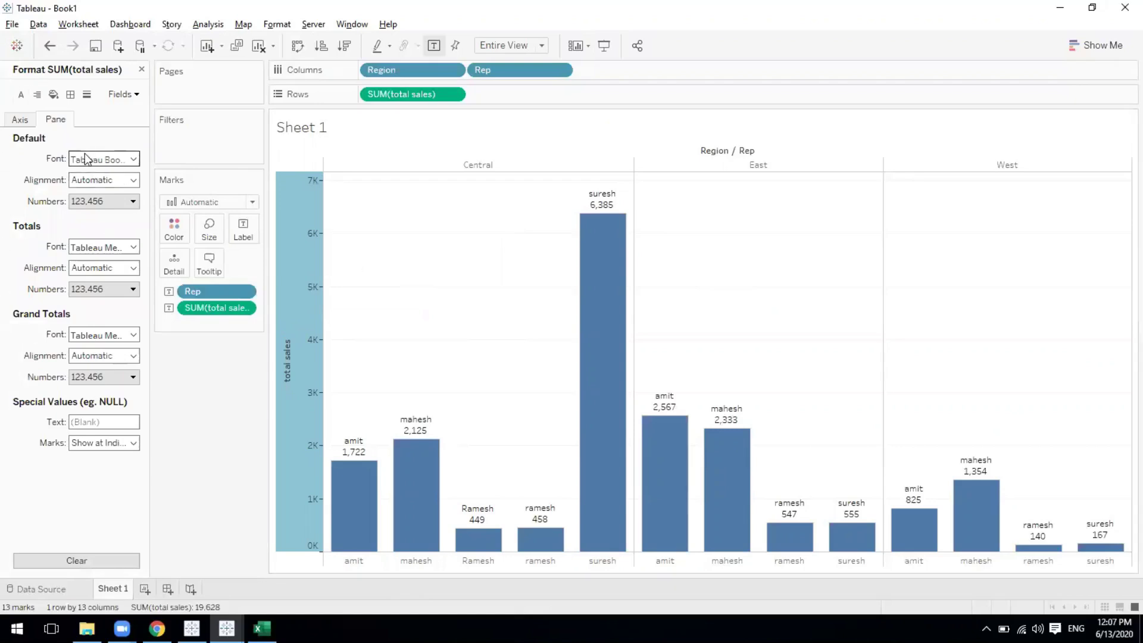
{"action": "left_click", "coordinate": [24, 119]}
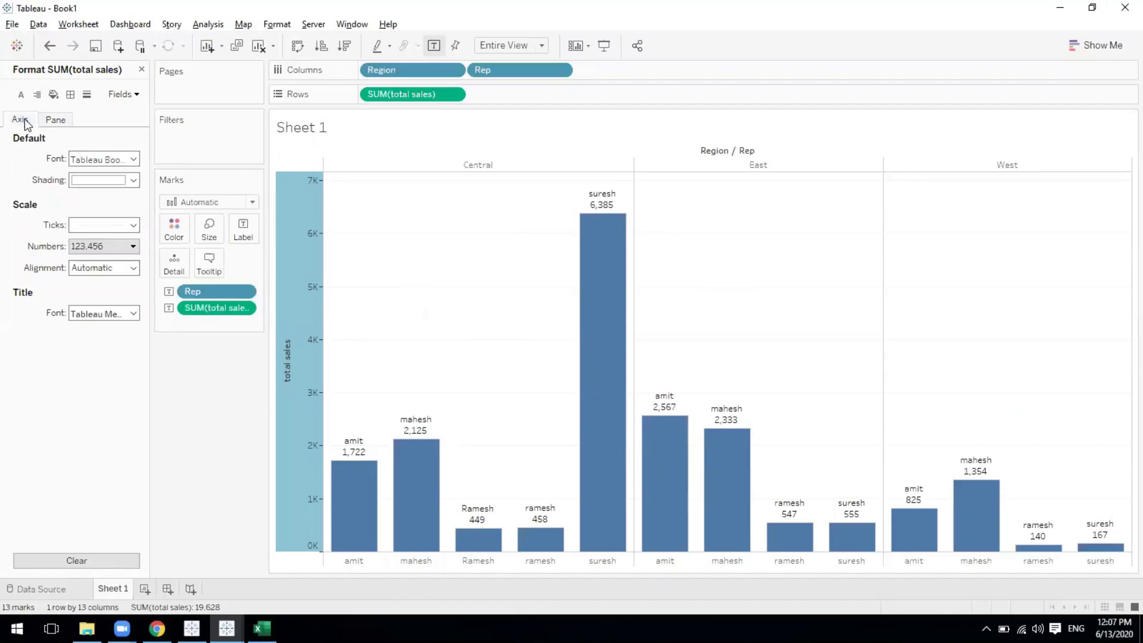
{"action": "left_click", "coordinate": [55, 122]}
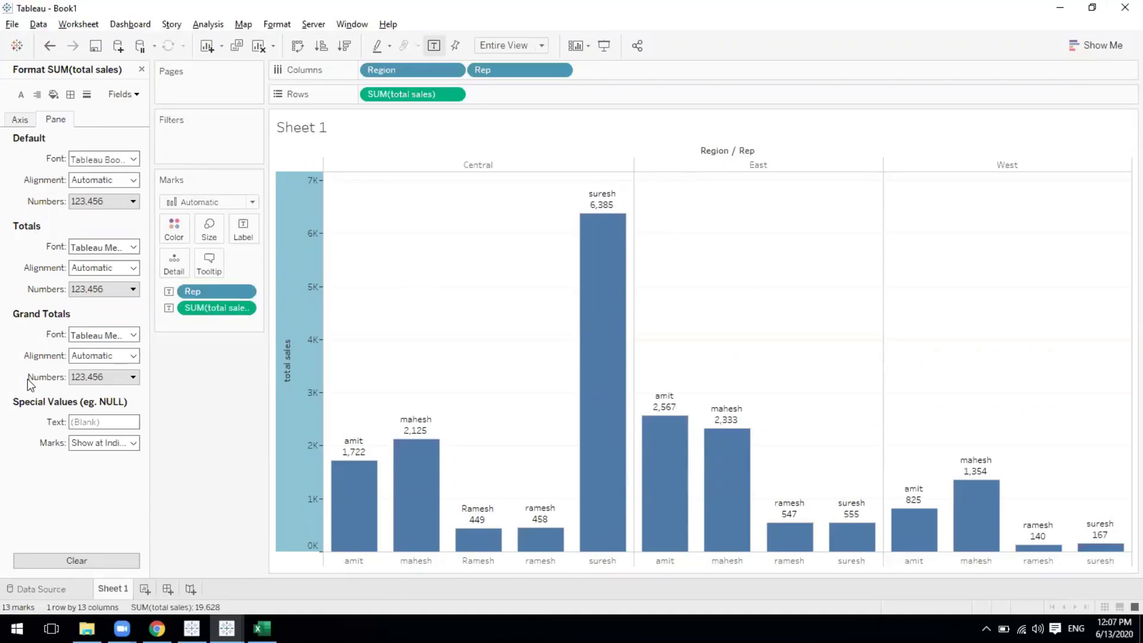
{"action": "mouse_move", "coordinate": [595, 247]}
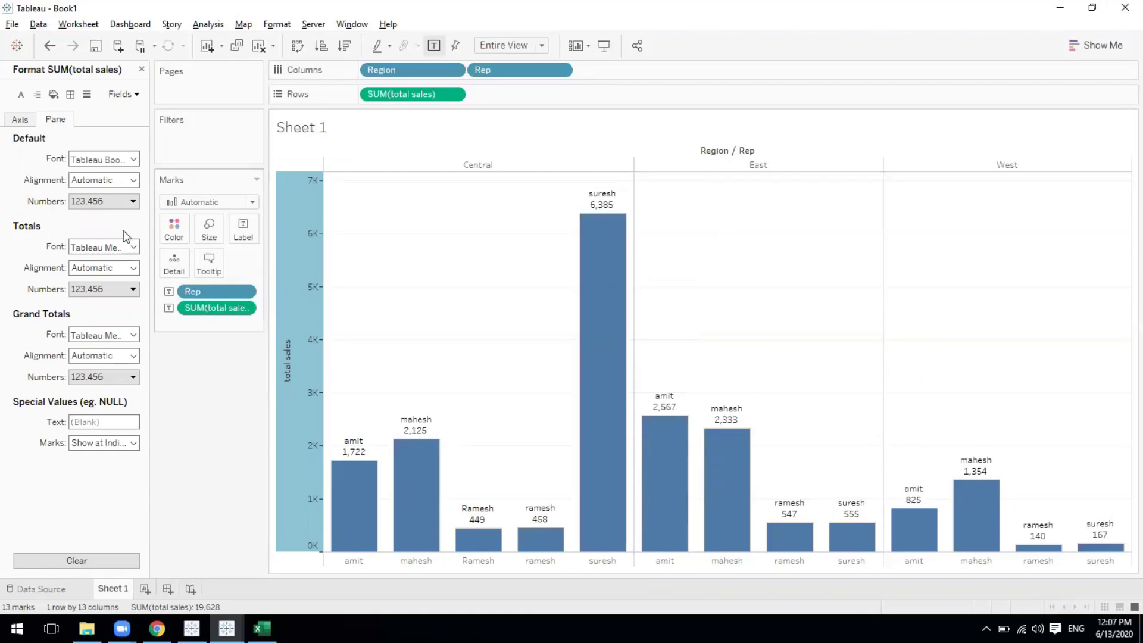
Step: Set the pane's default number format for total sales to Currency (Custom) with 0 decimal places
{"action": "left_click", "coordinate": [110, 203]}
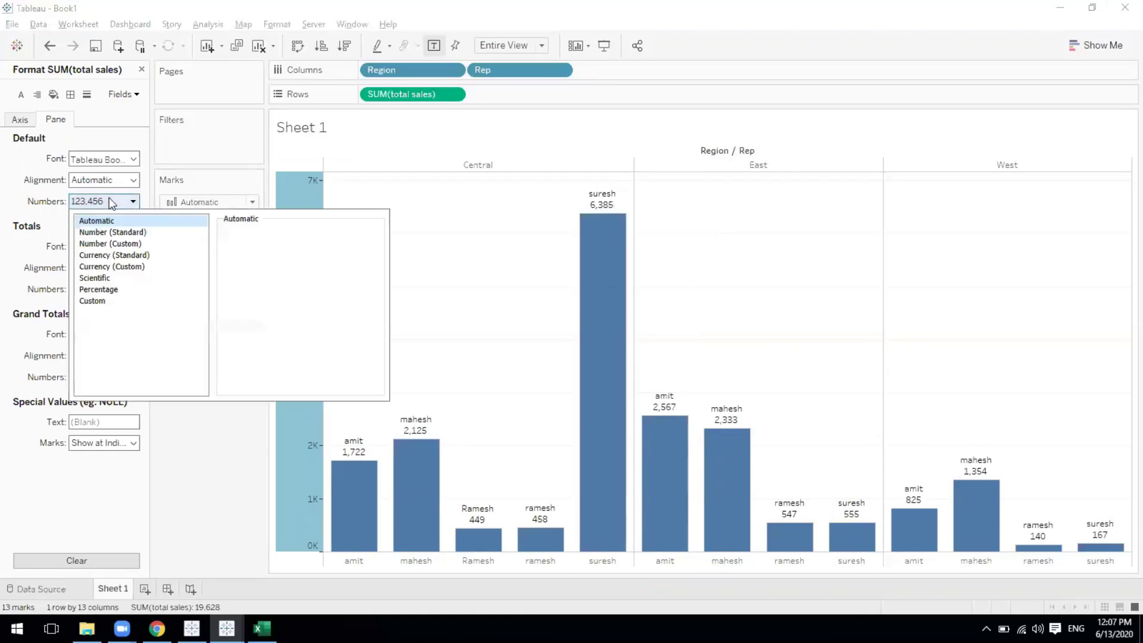
{"action": "left_click", "coordinate": [105, 256]}
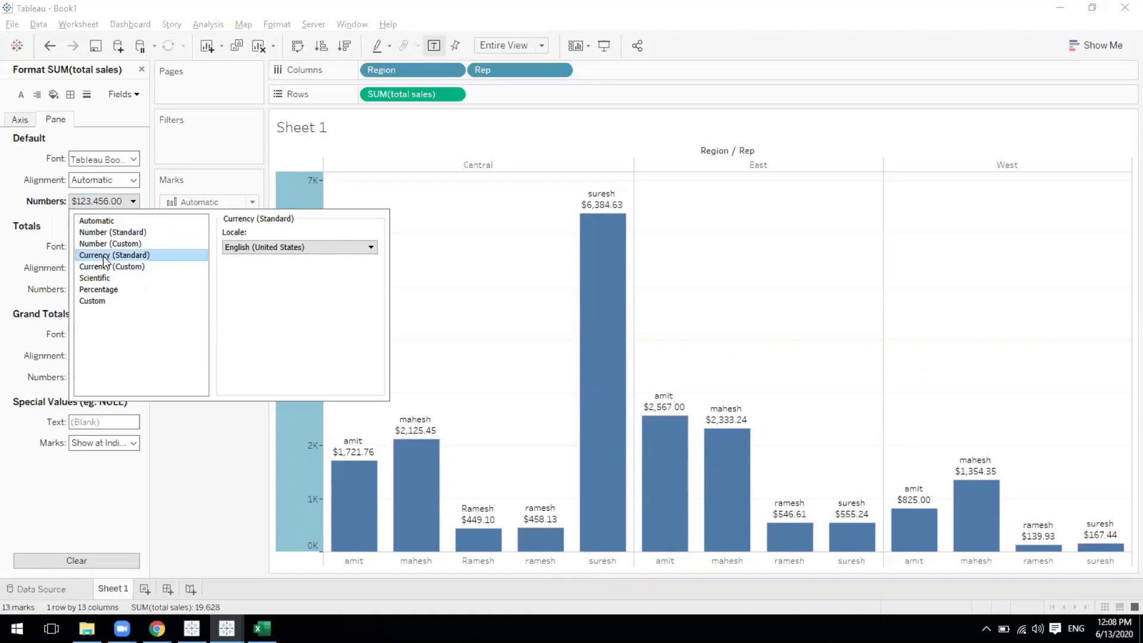
{"action": "left_click", "coordinate": [117, 267]}
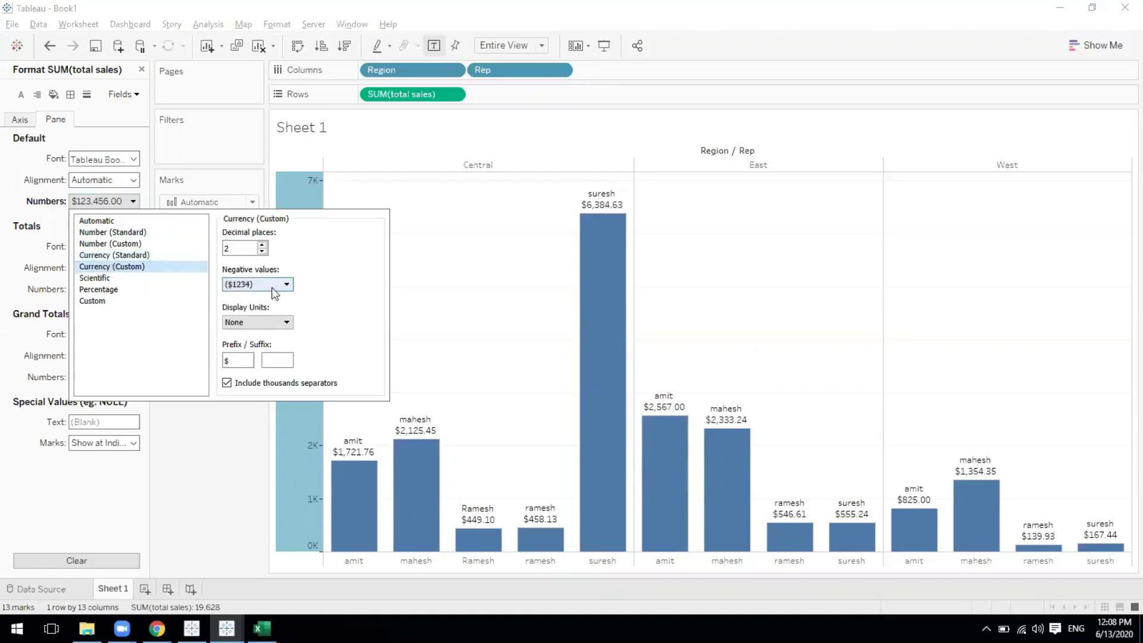
{"action": "left_click", "coordinate": [263, 252]}
{"action": "left_click", "coordinate": [263, 252]}
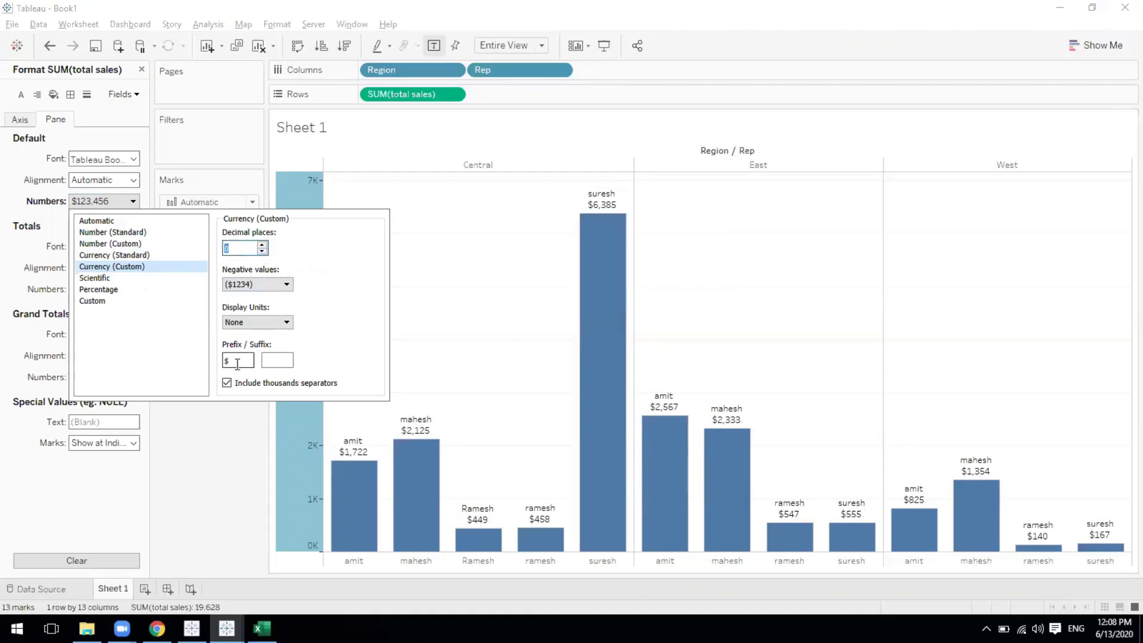
Step: Replace the currency prefix of the total sales labels, ending with $ as the prefix
{"action": "left_click_drag", "start_coordinate": [237, 364], "coordinate": [218, 365]}
{"action": "type", "text": "4"}
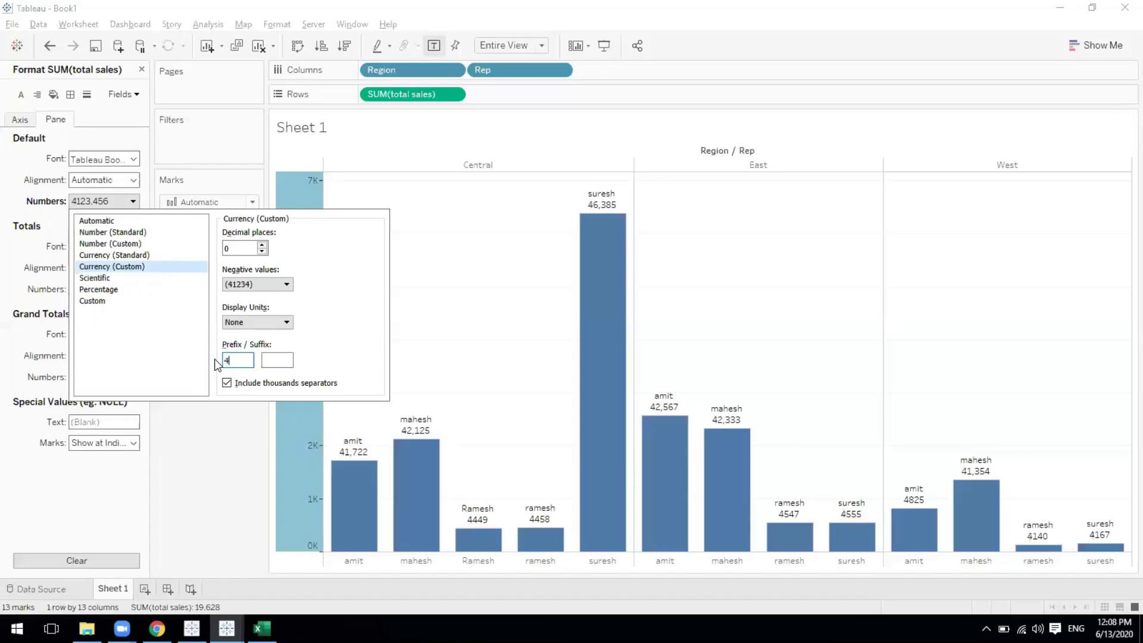
{"action": "key", "text": "BackSpace"}
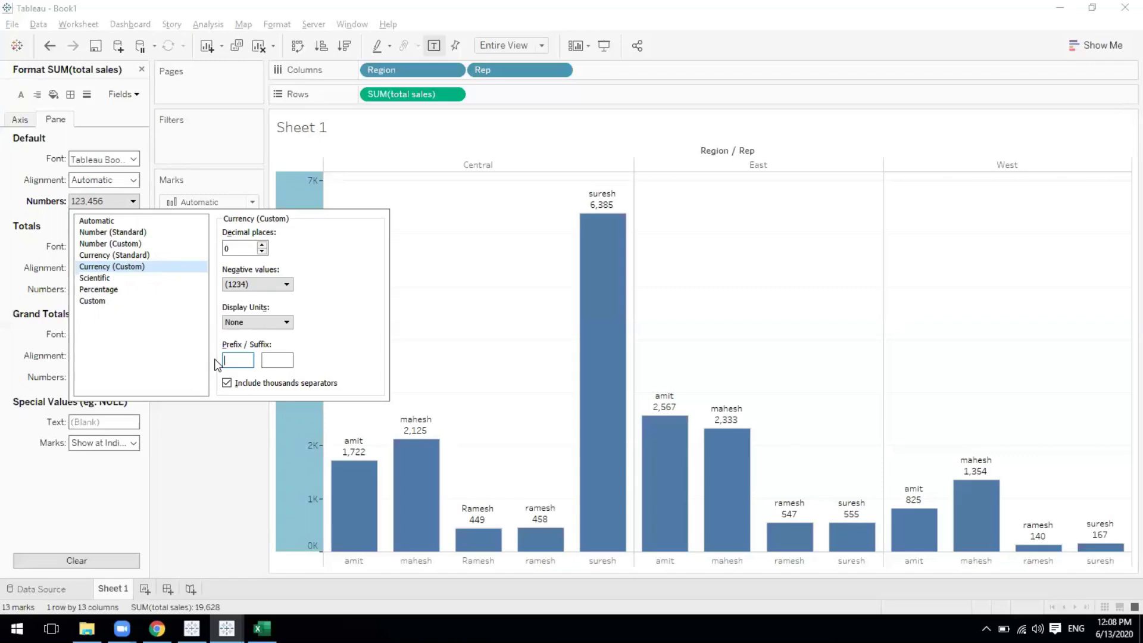
{"action": "type", "text": "$"}
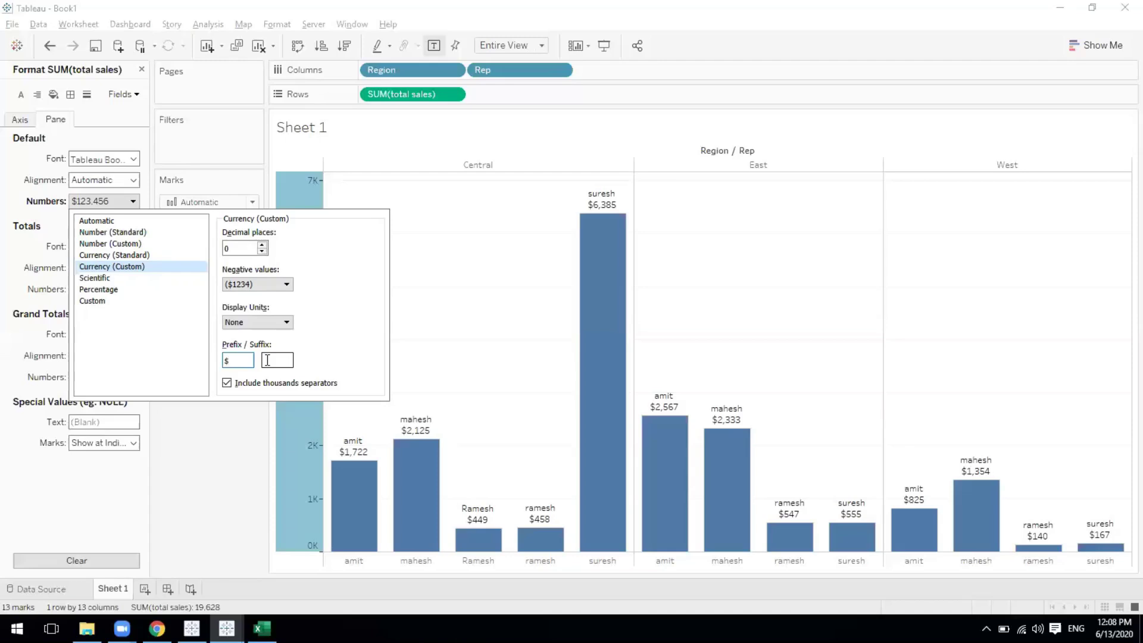
Step: Try "rs." as the currency prefix of the total sales labels and clear the prefix
{"action": "key", "text": "BackSpace"}
{"action": "type", "text": "rs"}
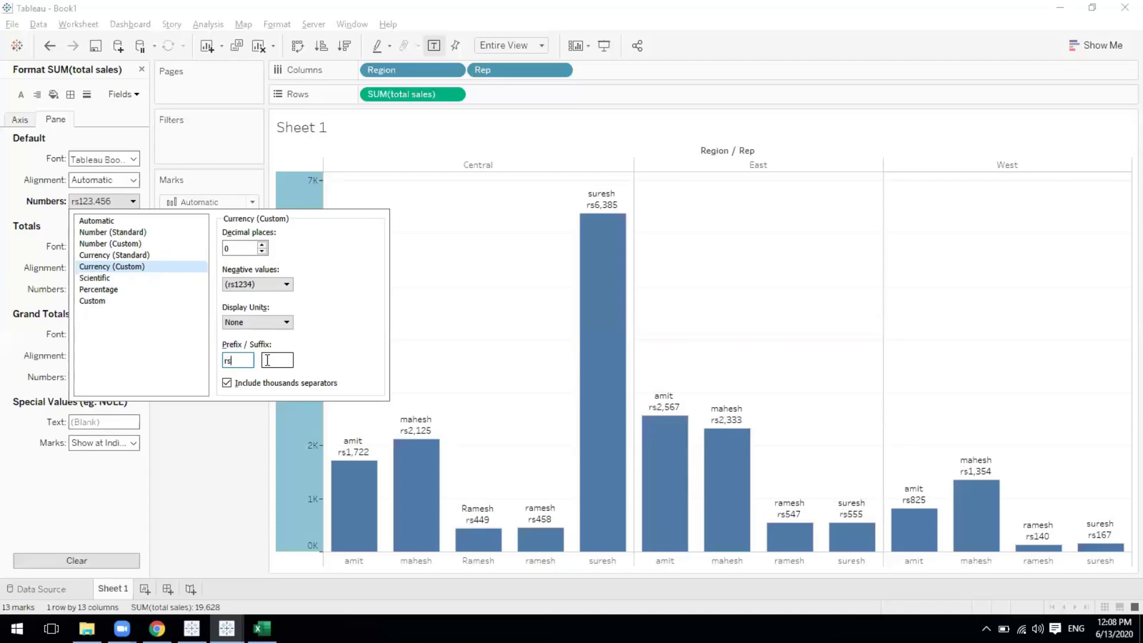
{"action": "type", "text": "."}
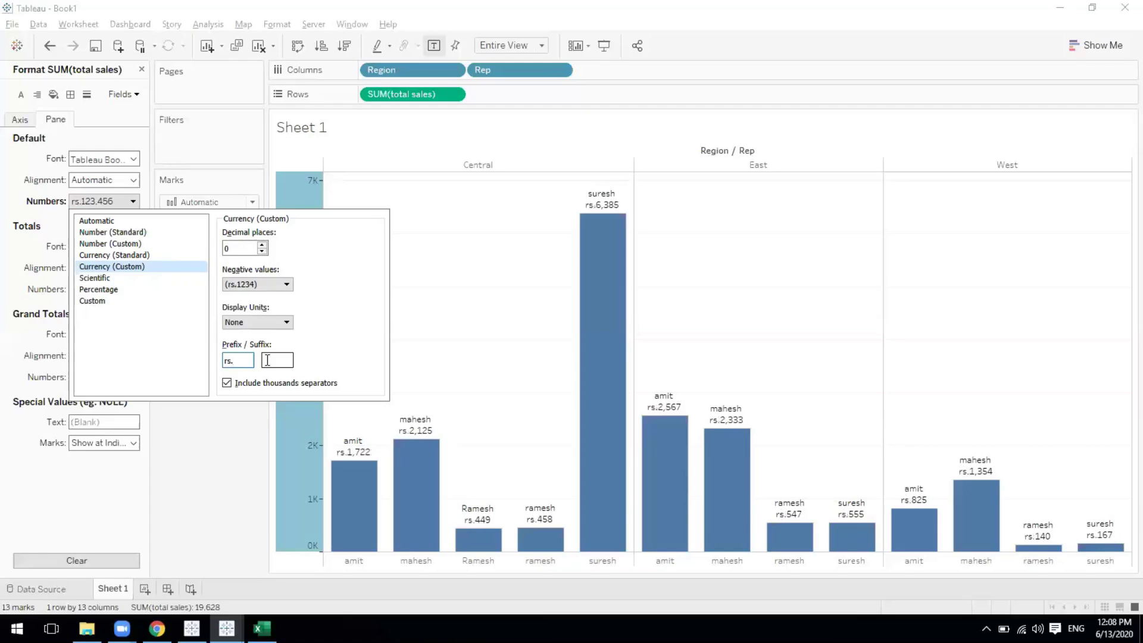
{"action": "key", "text": "BackSpace"}
{"action": "key", "text": "BackSpace"}
{"action": "key", "text": "BackSpace"}
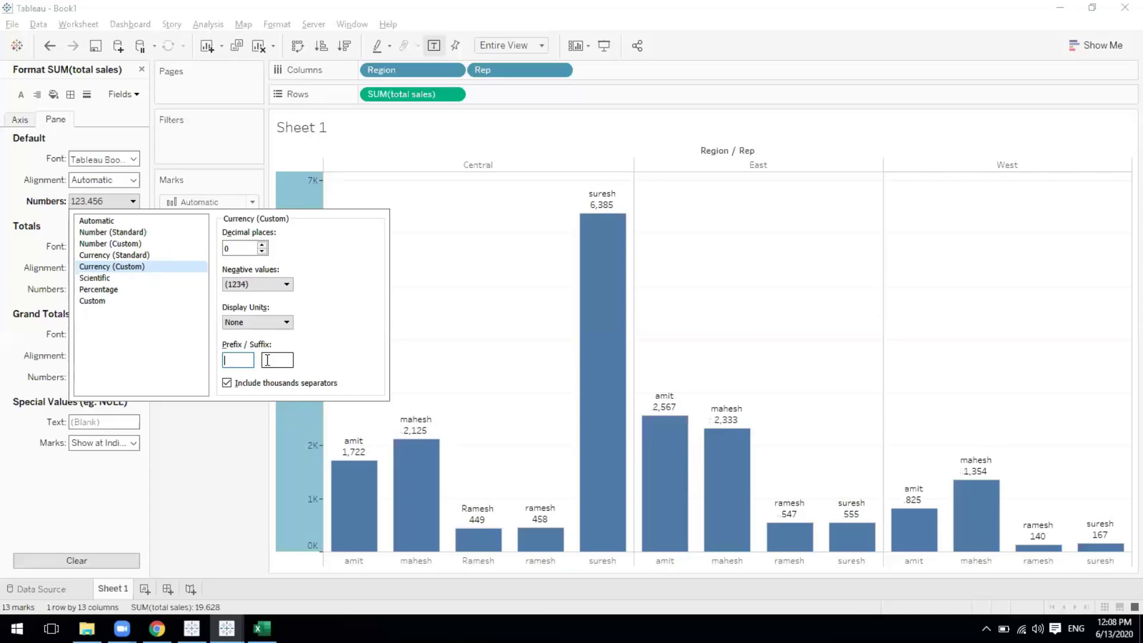
Step: Add the prefix "Rs." to the total sales currency format and set its default pane font to size 10, black
{"action": "type", "text": "Rs."}
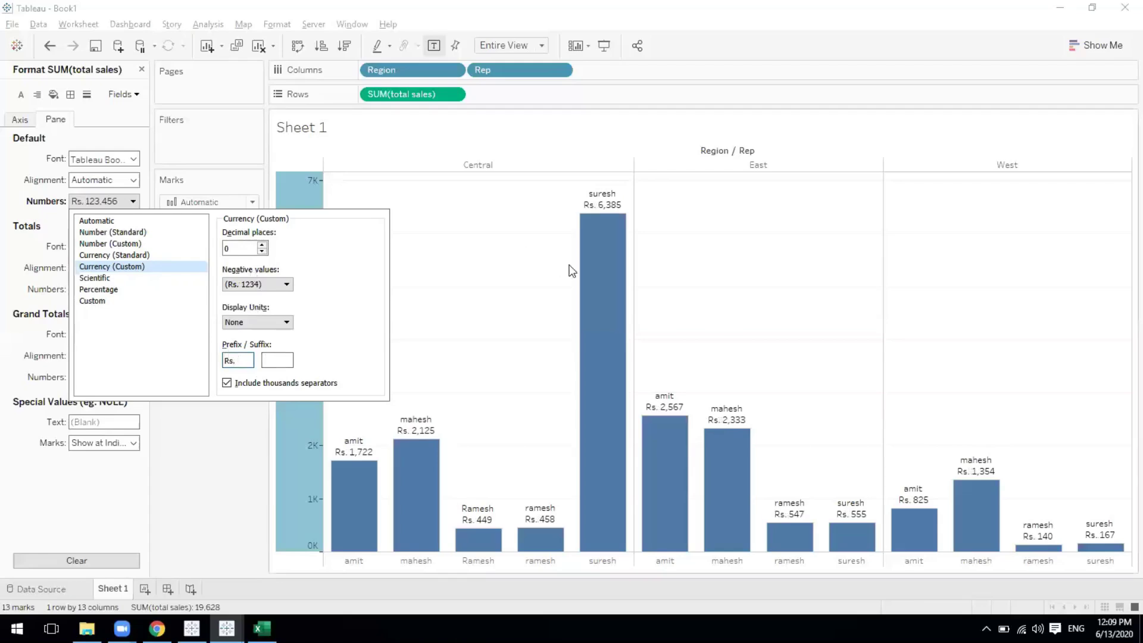
{"action": "left_click", "coordinate": [214, 436]}
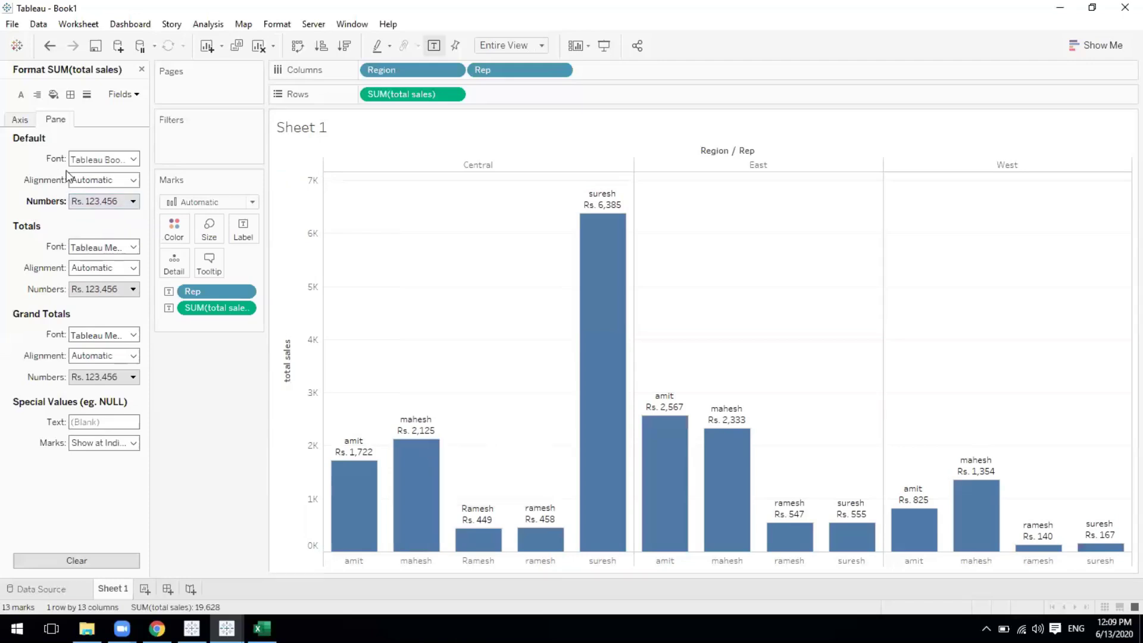
{"action": "left_click", "coordinate": [102, 160]}
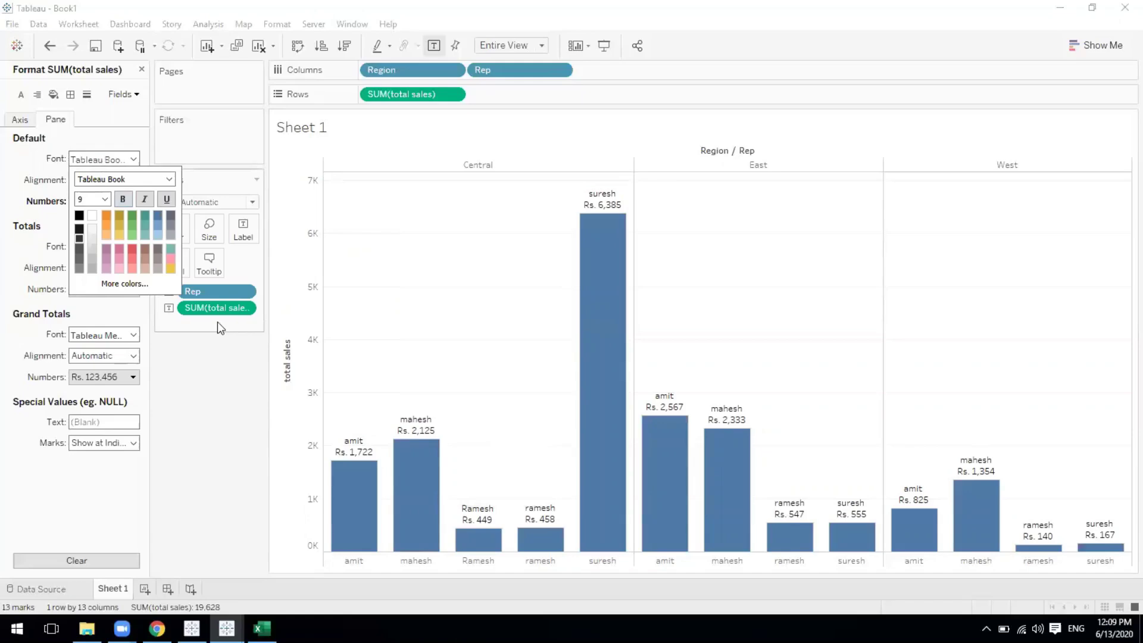
{"action": "left_click", "coordinate": [103, 200]}
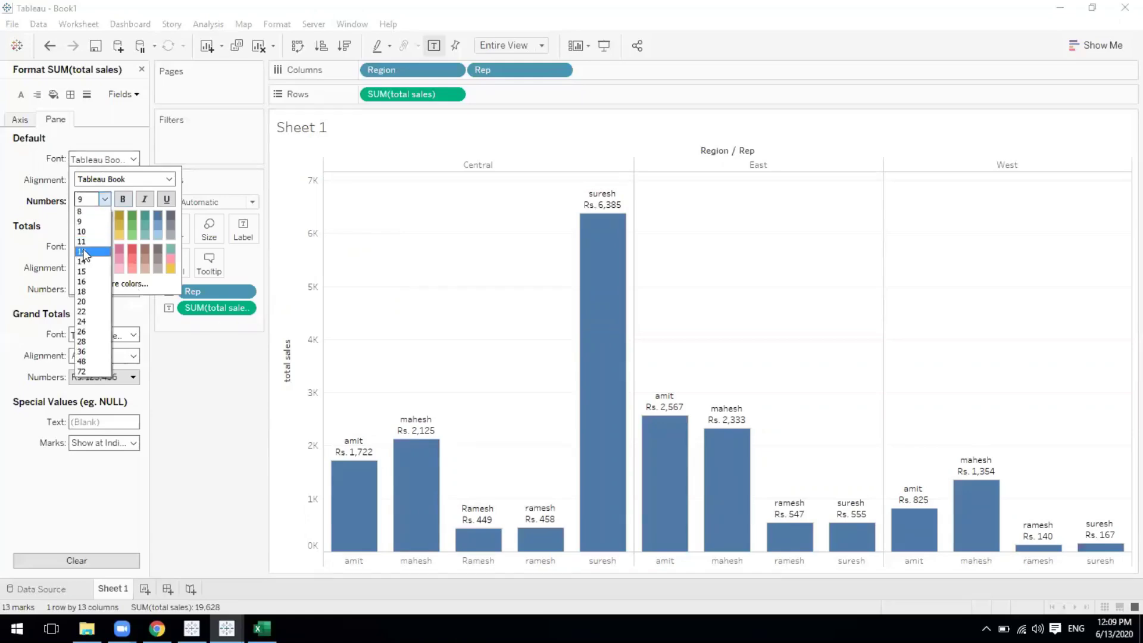
{"action": "left_click", "coordinate": [81, 233]}
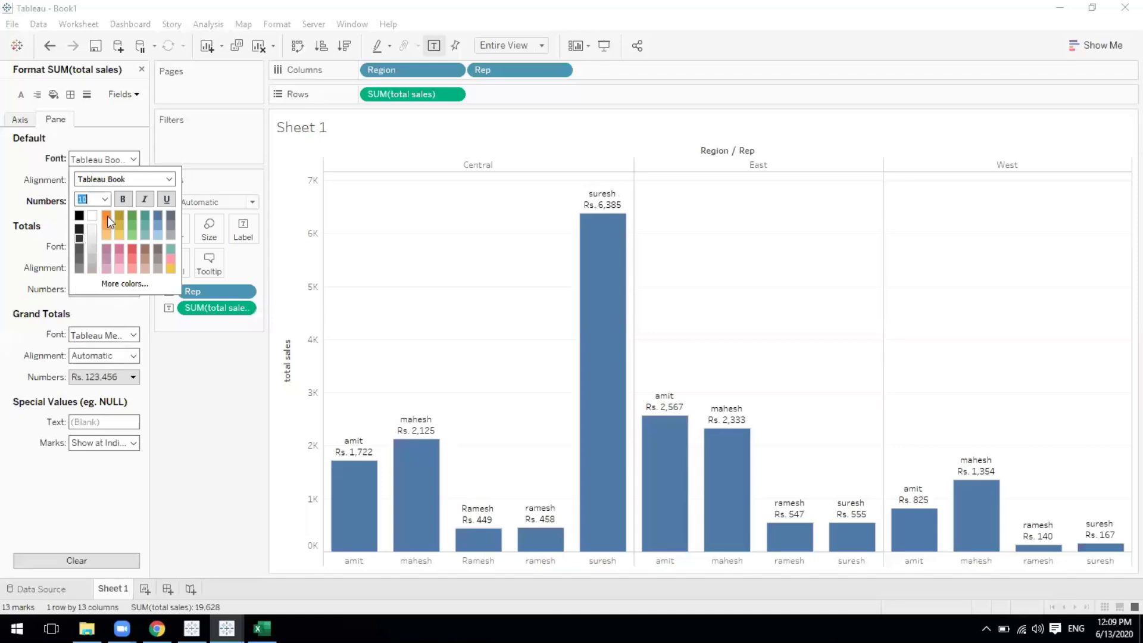
{"action": "left_click", "coordinate": [122, 203]}
{"action": "left_click", "coordinate": [79, 215]}
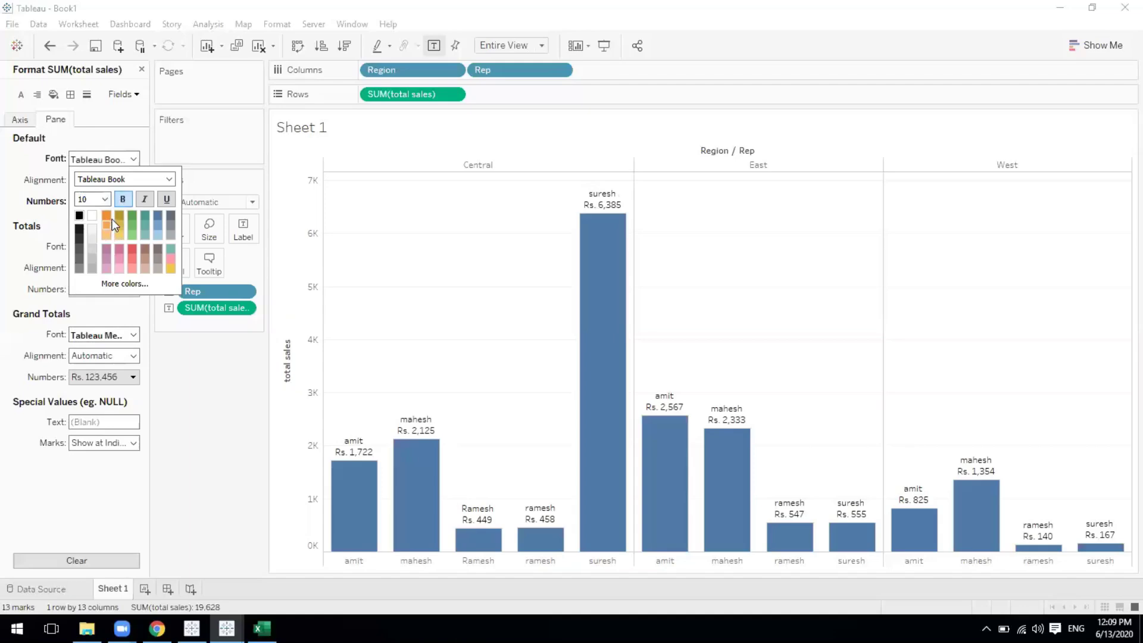
{"action": "left_click", "coordinate": [124, 200]}
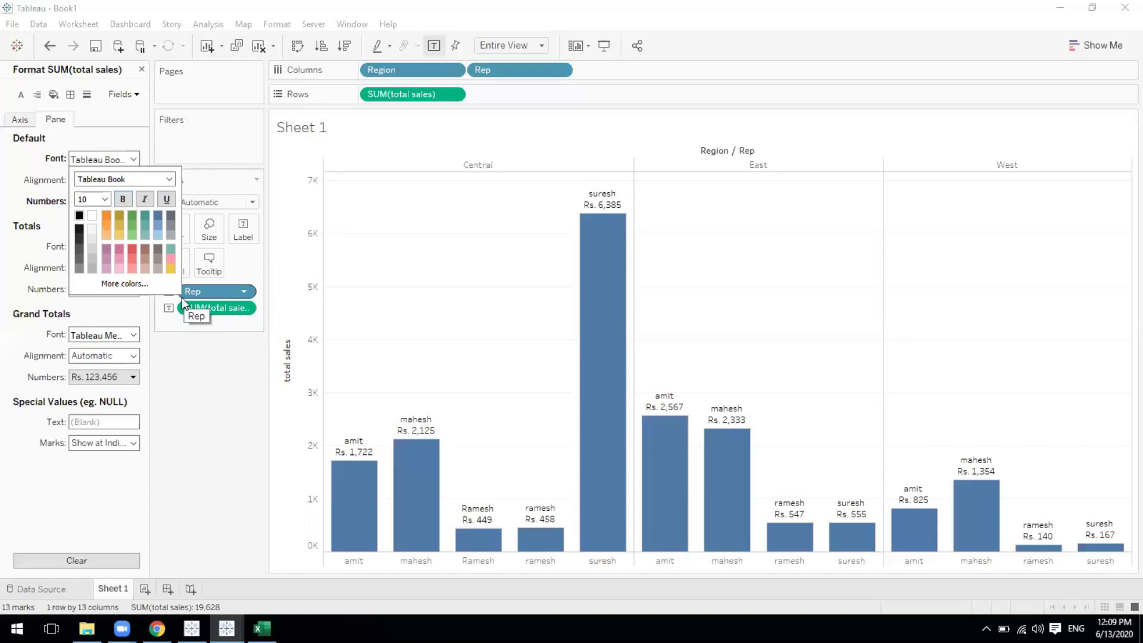
{"action": "left_click", "coordinate": [215, 371]}
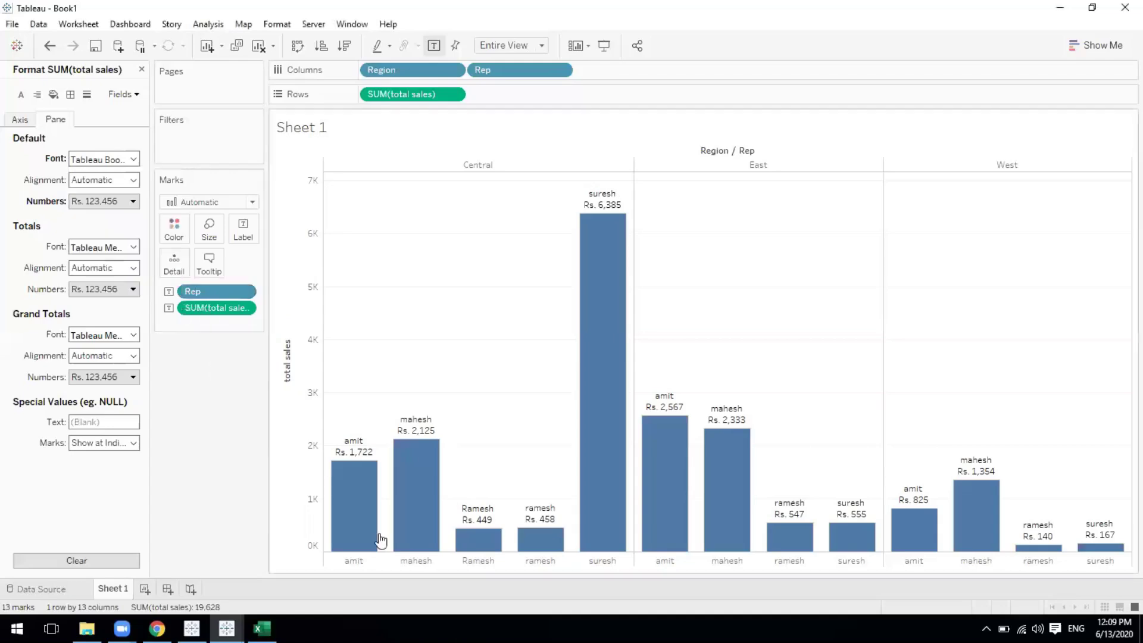
Step: Format the whole worksheet's default font as size 11, bold and black
{"action": "right_click", "coordinate": [364, 456]}
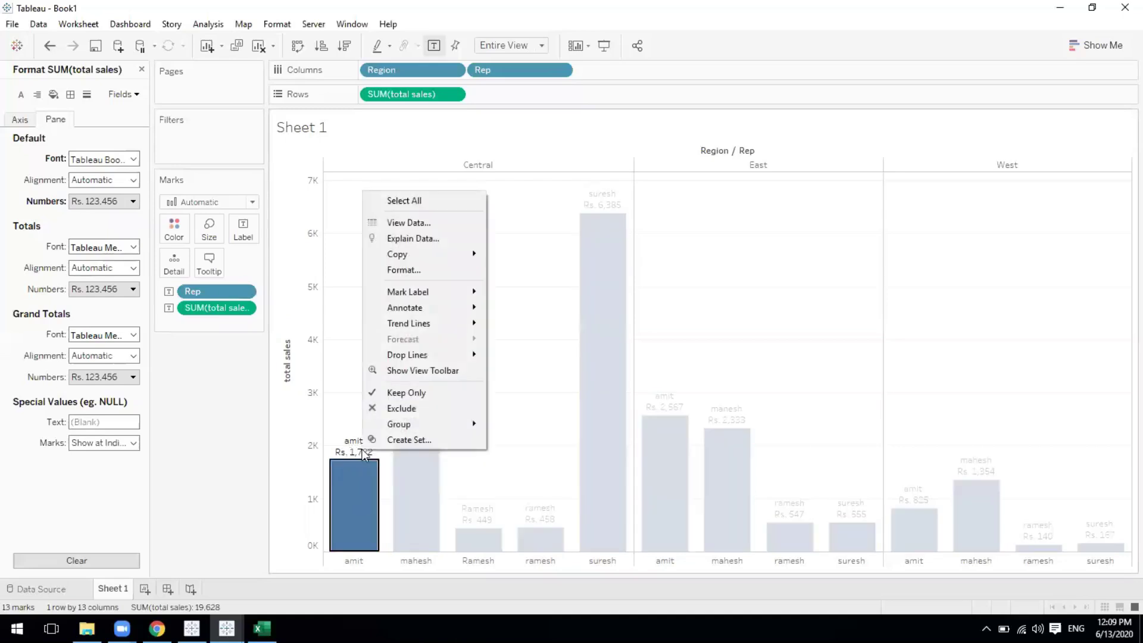
{"action": "left_click", "coordinate": [404, 271]}
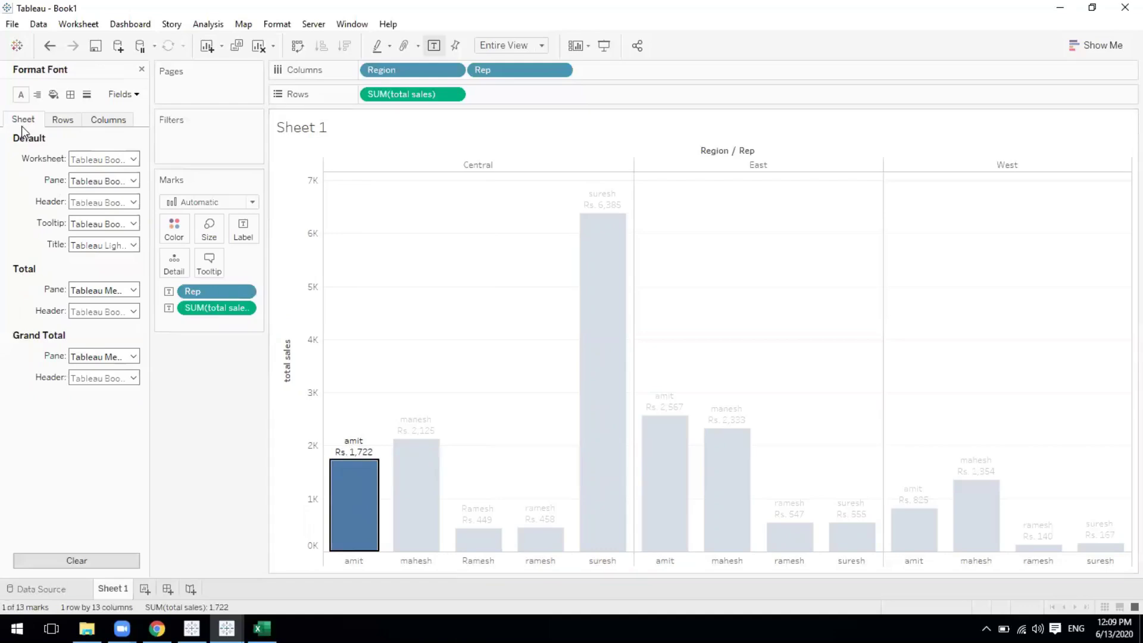
{"action": "left_click", "coordinate": [53, 121]}
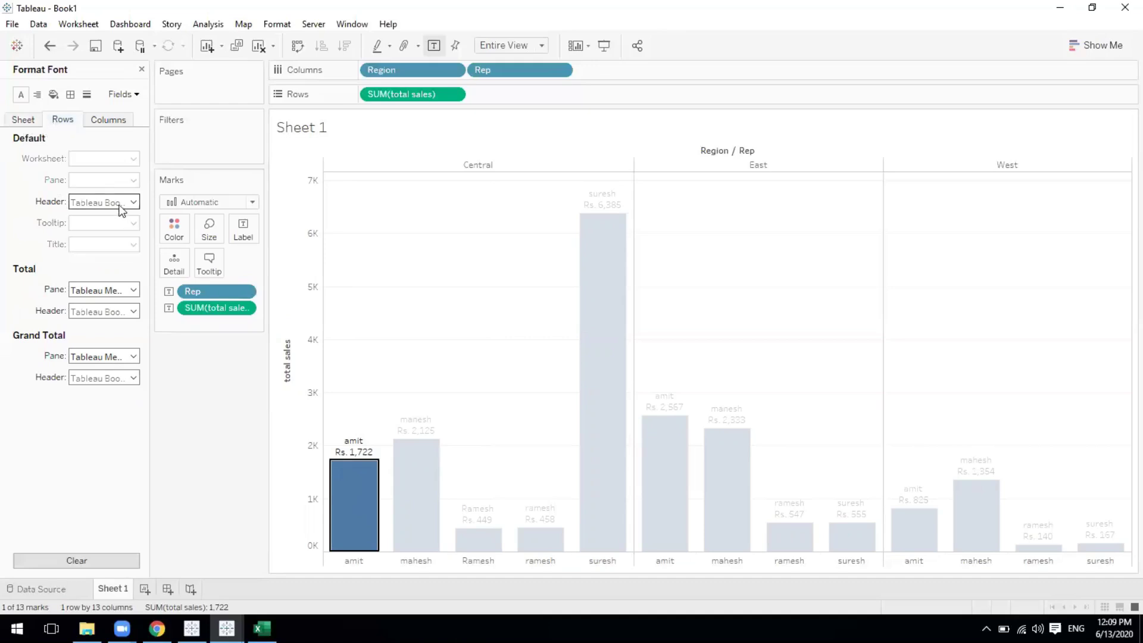
{"action": "left_click", "coordinate": [109, 120]}
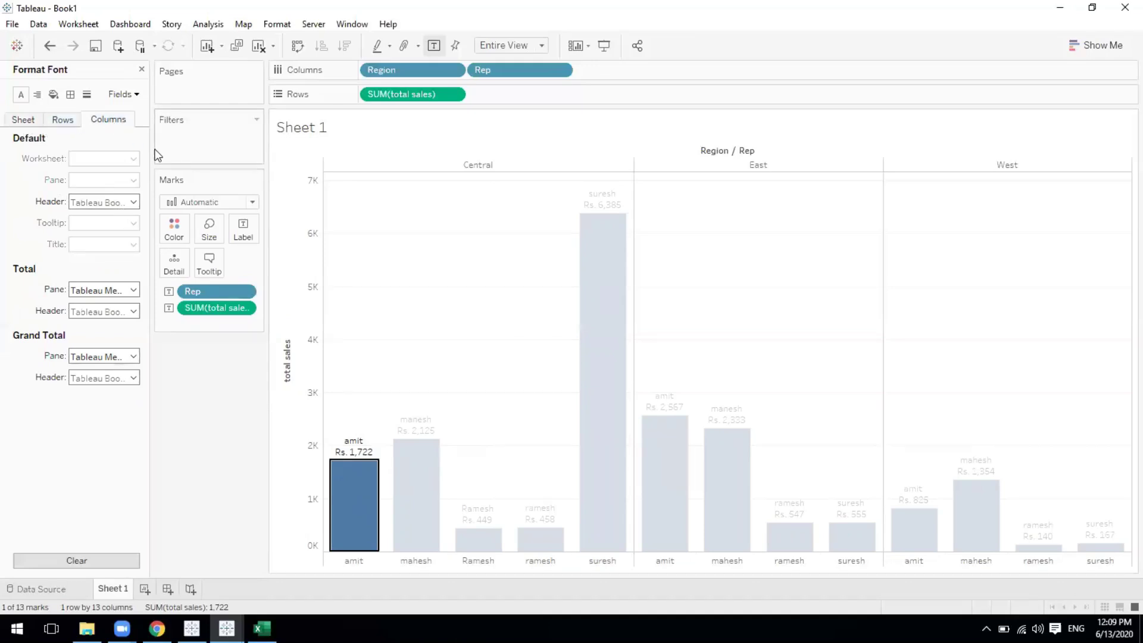
{"action": "left_click", "coordinate": [23, 121]}
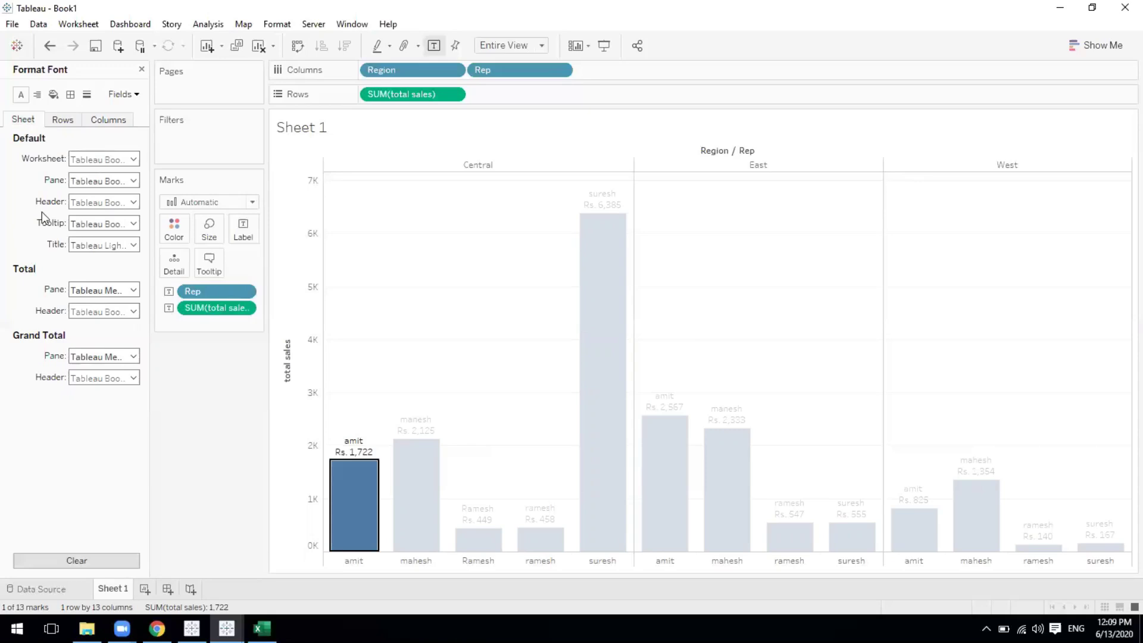
{"action": "left_click", "coordinate": [122, 159]}
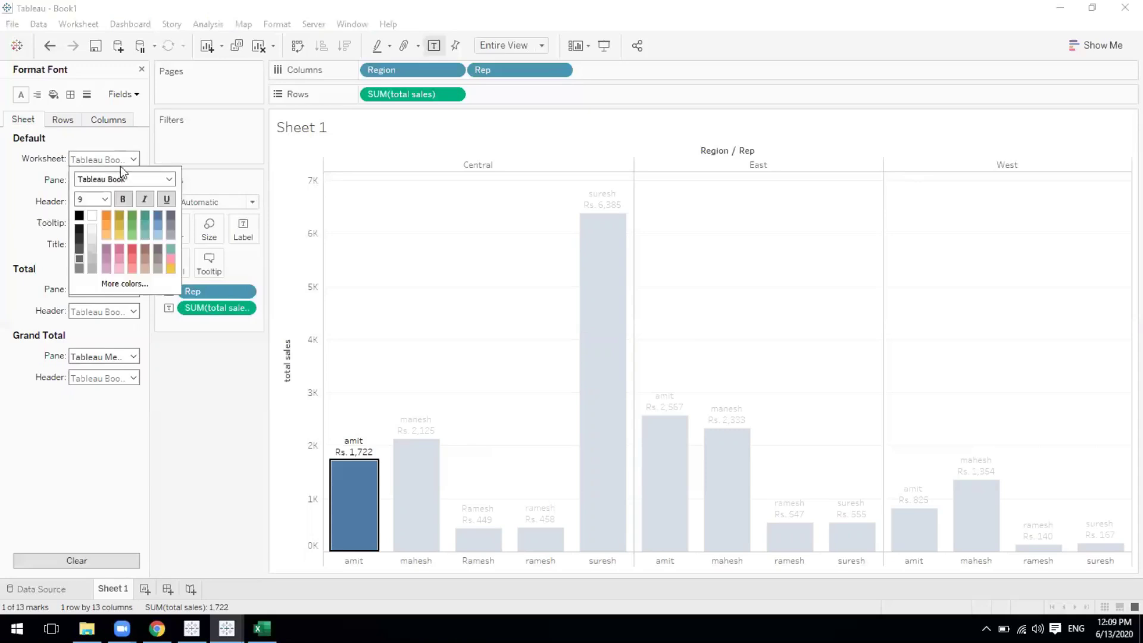
{"action": "left_click", "coordinate": [104, 199]}
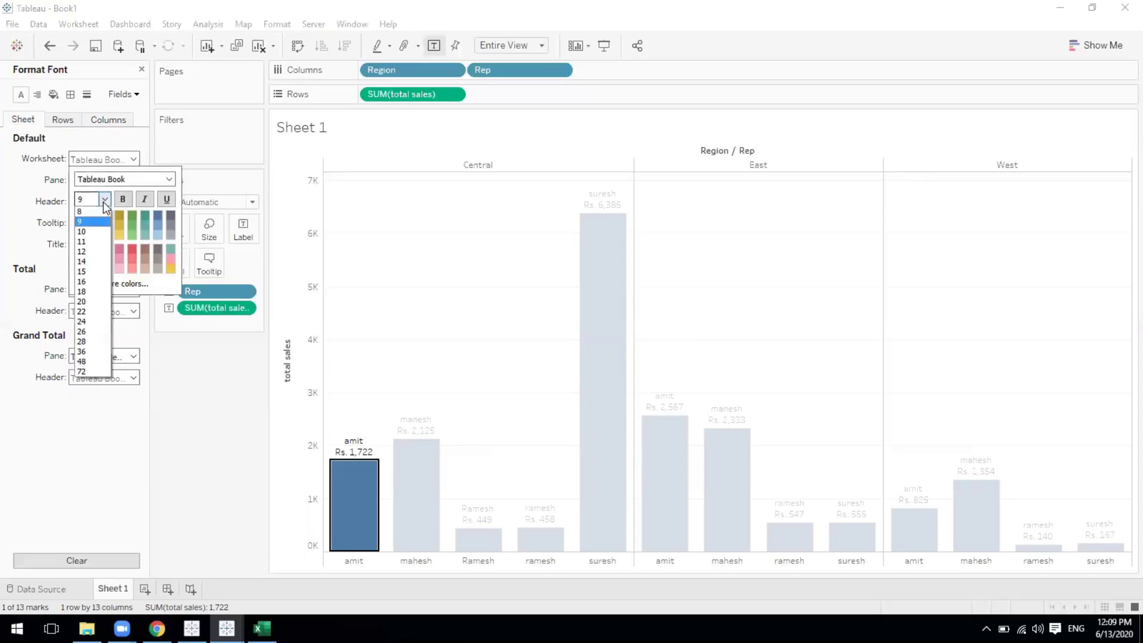
{"action": "left_click", "coordinate": [85, 243]}
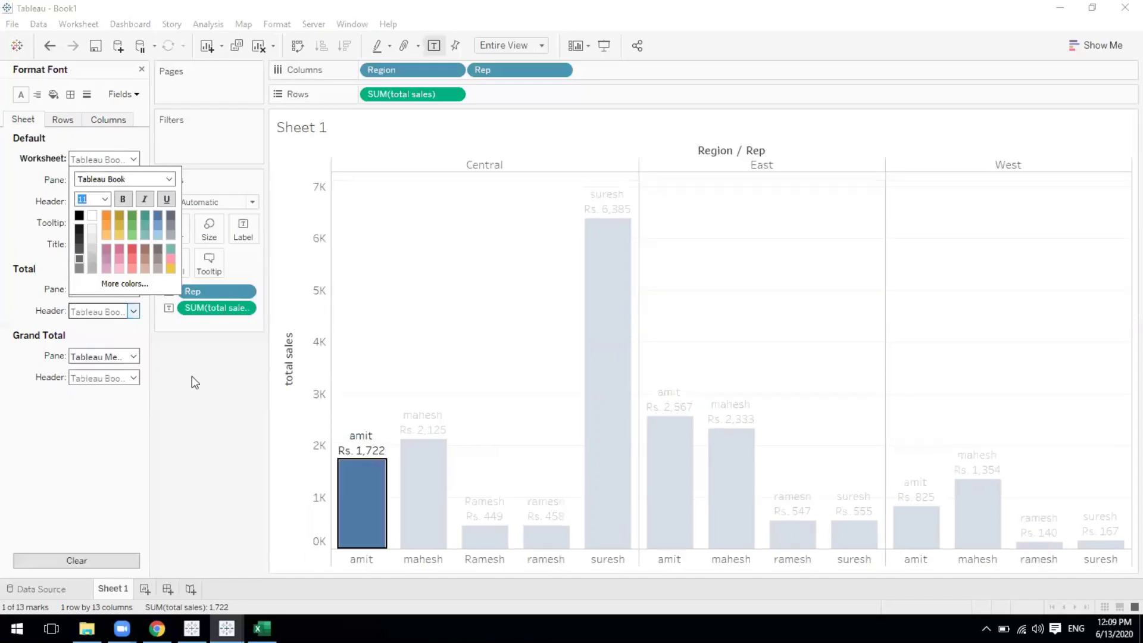
{"action": "left_click", "coordinate": [123, 199]}
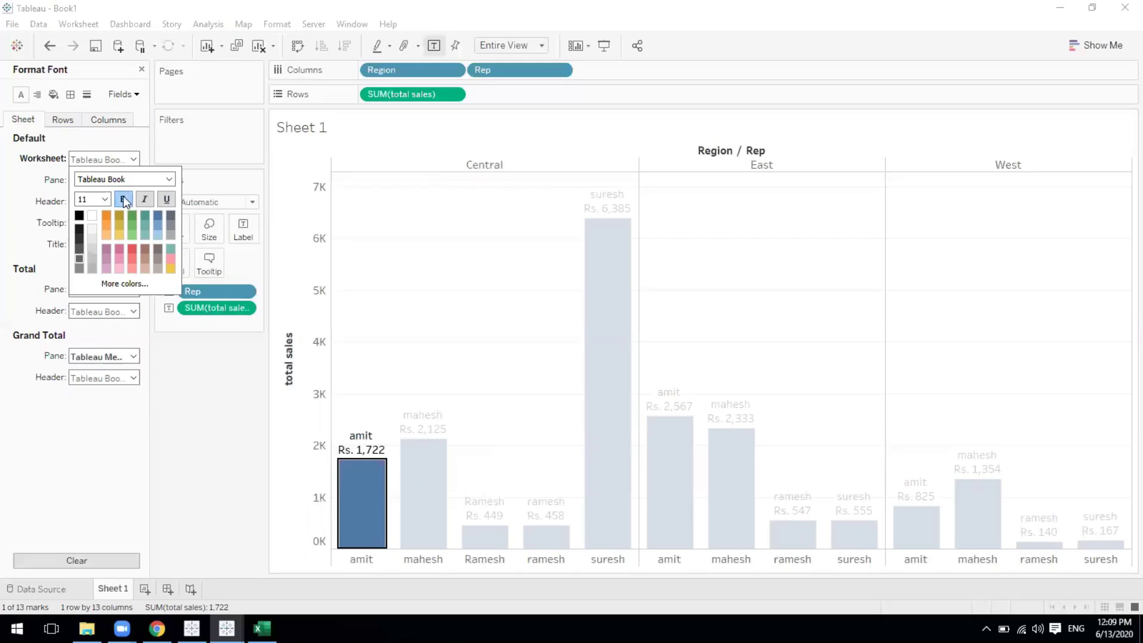
{"action": "left_click", "coordinate": [79, 218]}
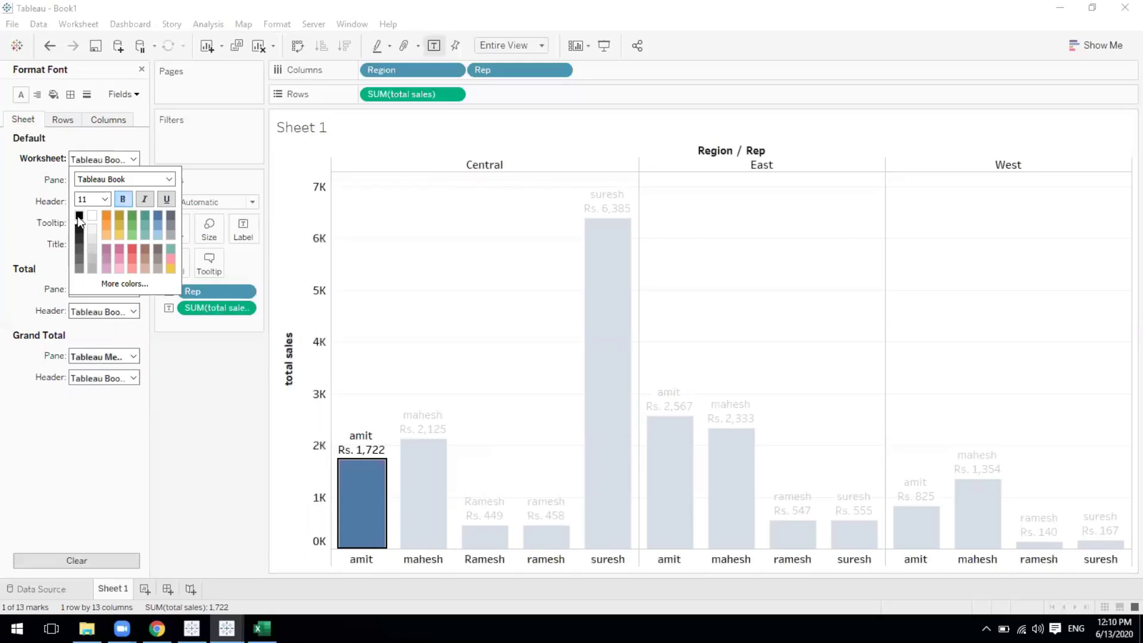
{"action": "left_click", "coordinate": [173, 445]}
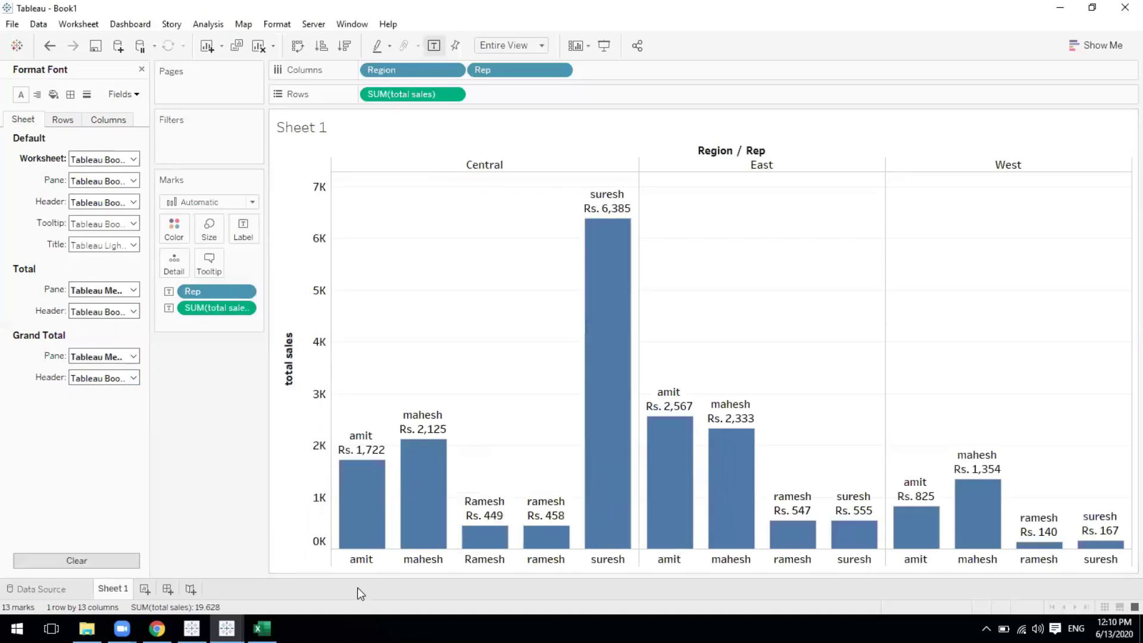
Step: Remove the Rep field from the bar labels, keeping only the total sales label
{"action": "left_click_drag", "start_coordinate": [231, 293], "coordinate": [227, 424]}
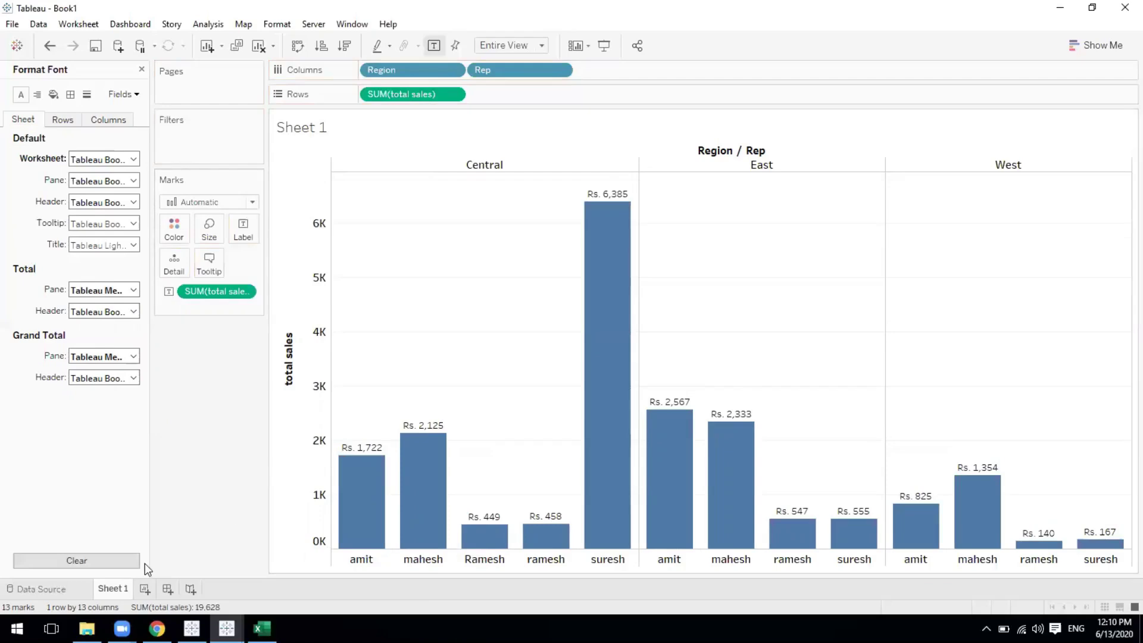
Step: Rename the worksheet as "Top 3 Sales Persons By Region"
{"action": "double_click", "coordinate": [122, 591]}
{"action": "type", "text": "Tope"}
{"action": "key", "text": "BackSpace"}
{"action": "type", "text": "3 Sales"}
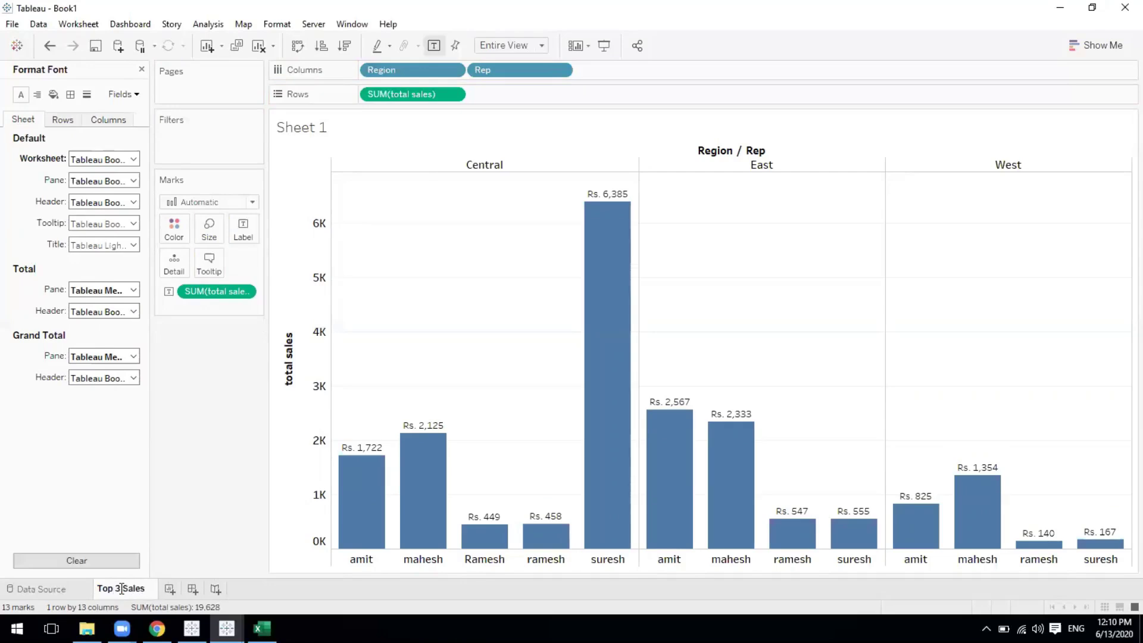
{"action": "type", "text": " Pers"}
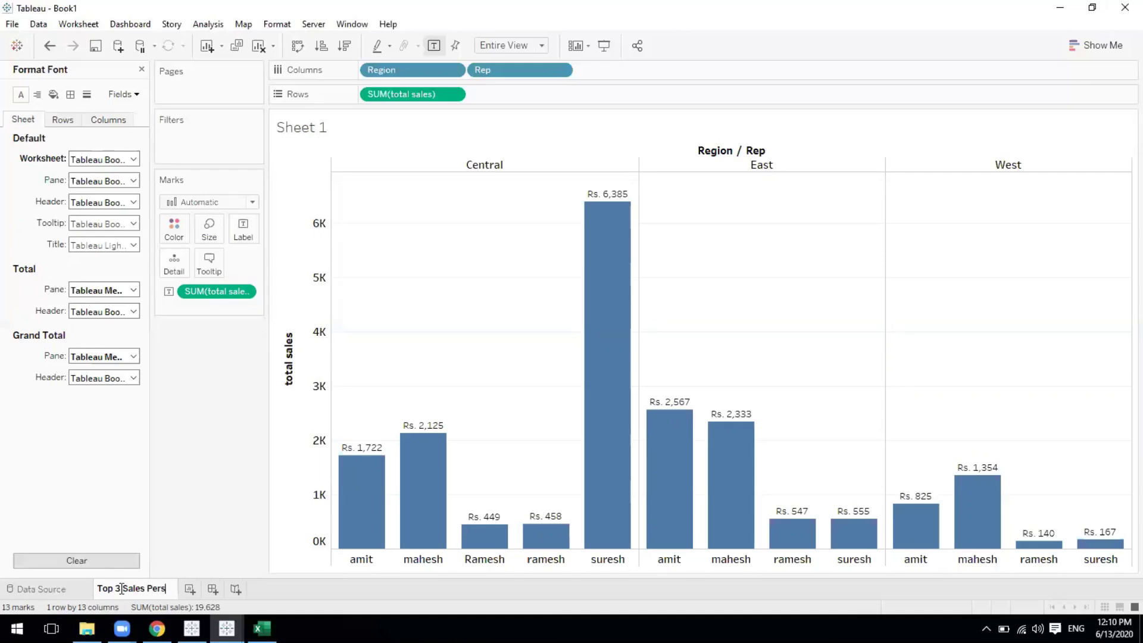
{"action": "type", "text": "ons "}
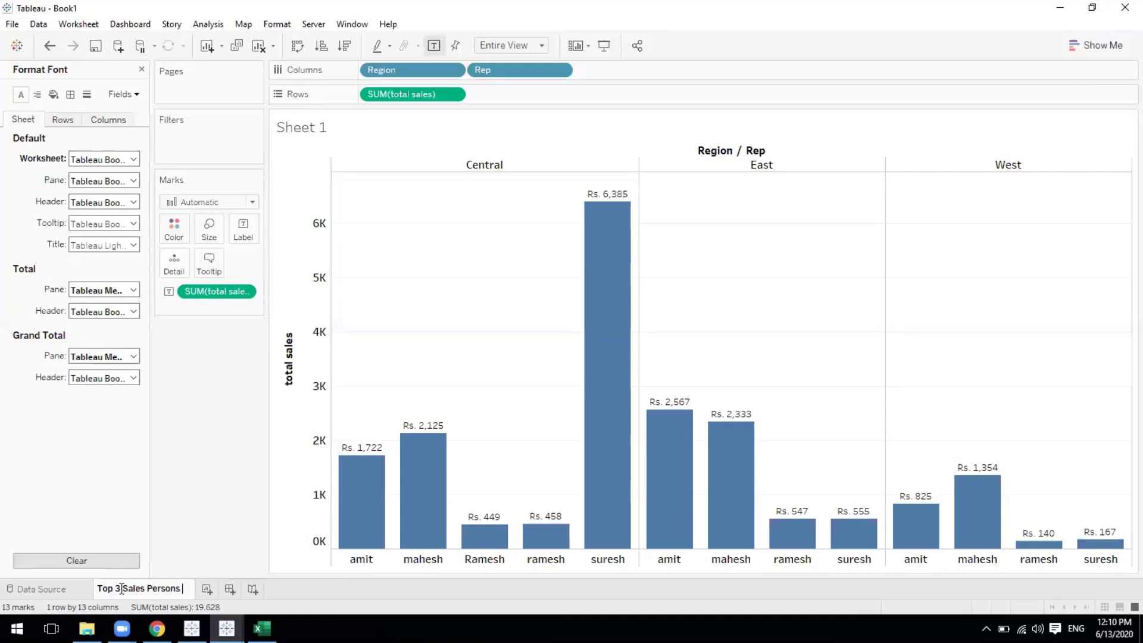
{"action": "type", "text": "By REgi"}
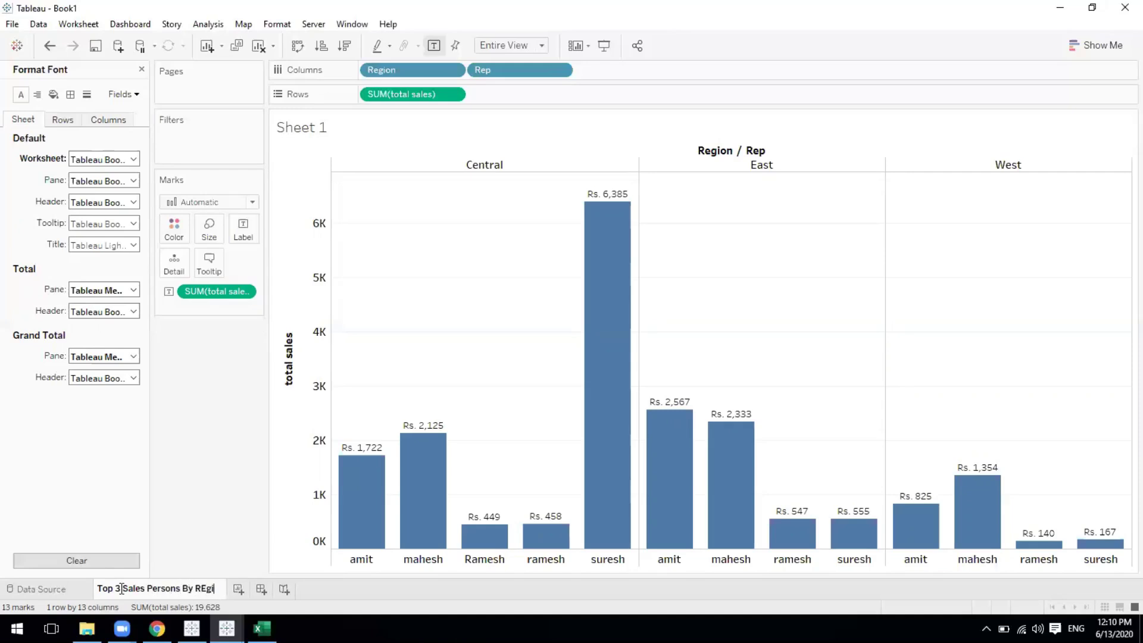
{"action": "key", "text": "BackSpace"}
{"action": "key", "text": "BackSpace"}
{"action": "key", "text": "BackSpace"}
{"action": "type", "text": "egion"}
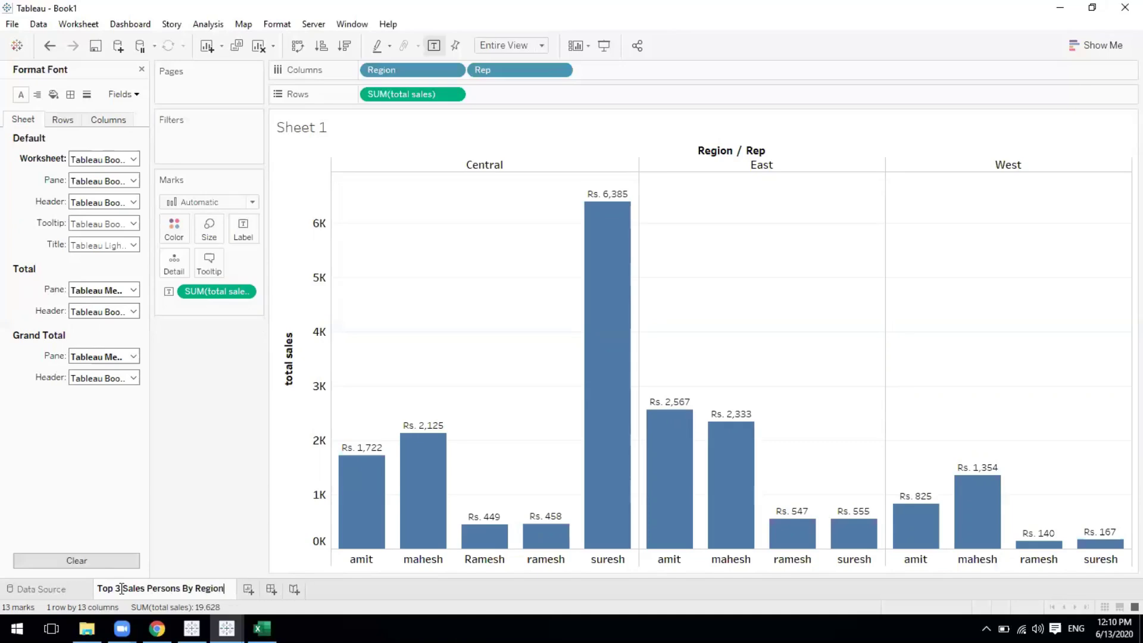
{"action": "left_click", "coordinate": [223, 491]}
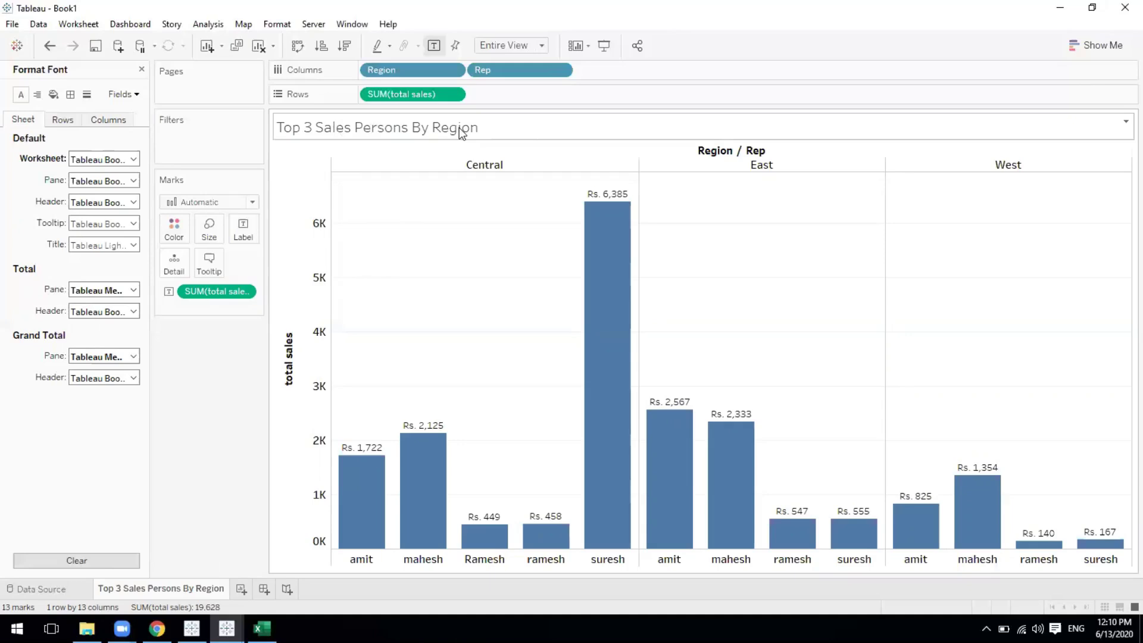
Step: Open the chart title for editing and change the font of its sheet name text to Arial Black
{"action": "left_click", "coordinate": [1125, 122]}
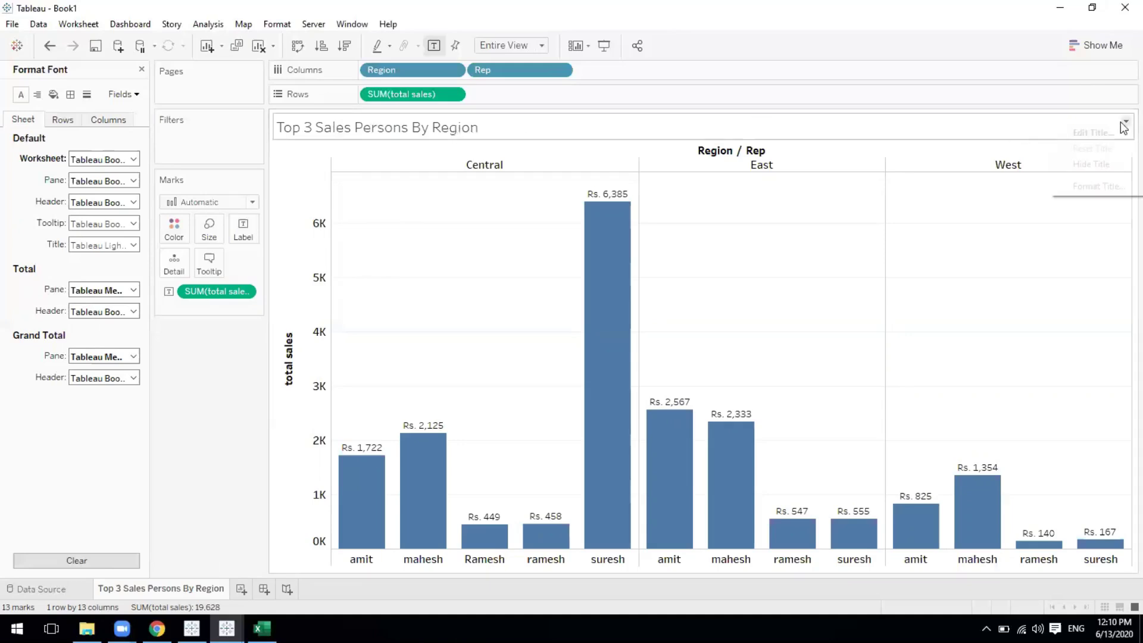
{"action": "left_click", "coordinate": [1081, 137]}
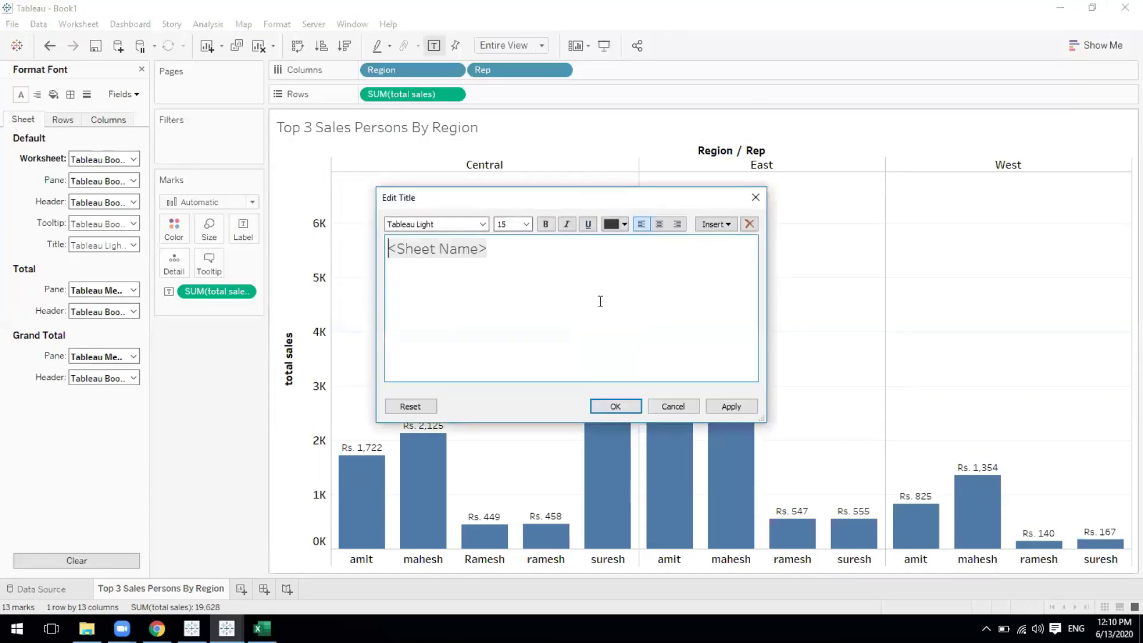
{"action": "left_click_drag", "start_coordinate": [506, 257], "coordinate": [368, 243]}
{"action": "left_click", "coordinate": [483, 224]}
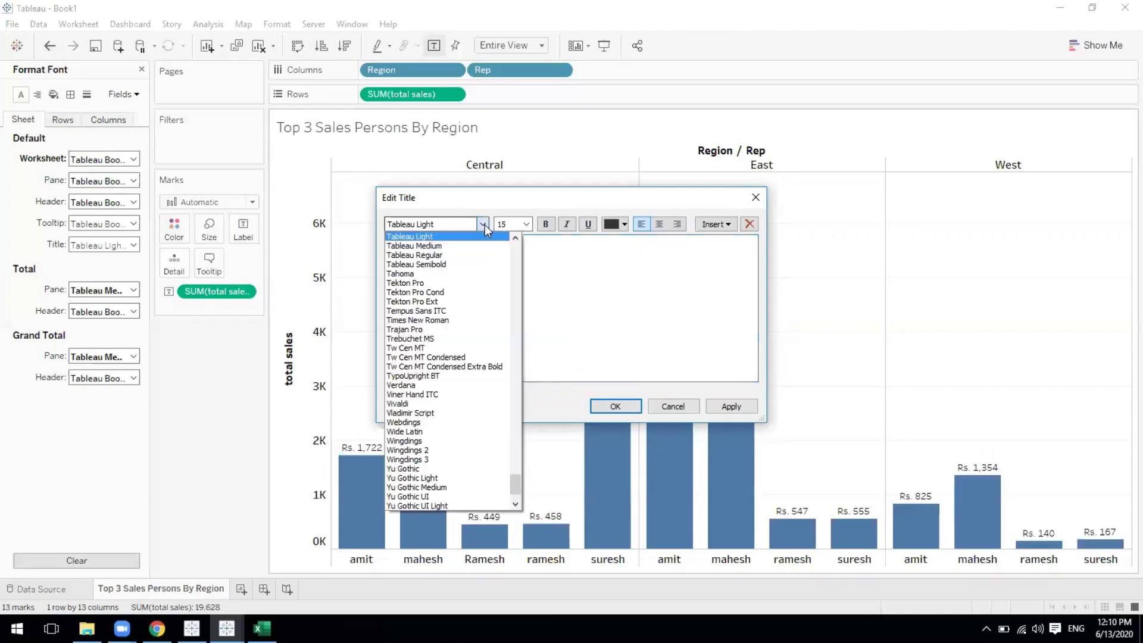
{"action": "left_click", "coordinate": [459, 223]}
{"action": "type", "text": "arial Black"}
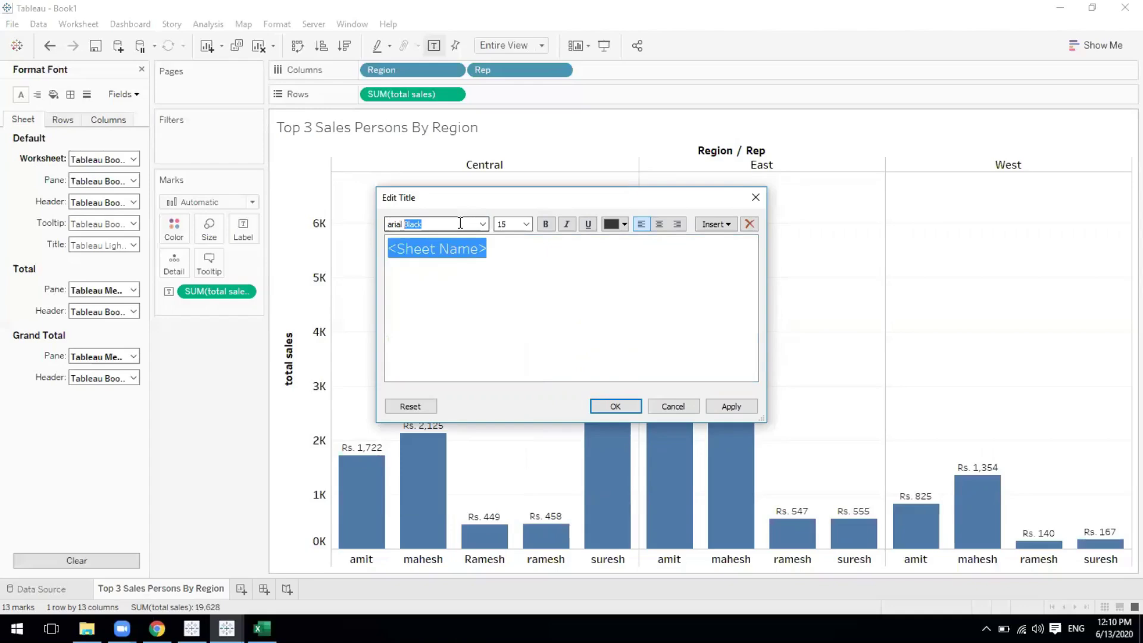
{"action": "key", "text": "Return"}
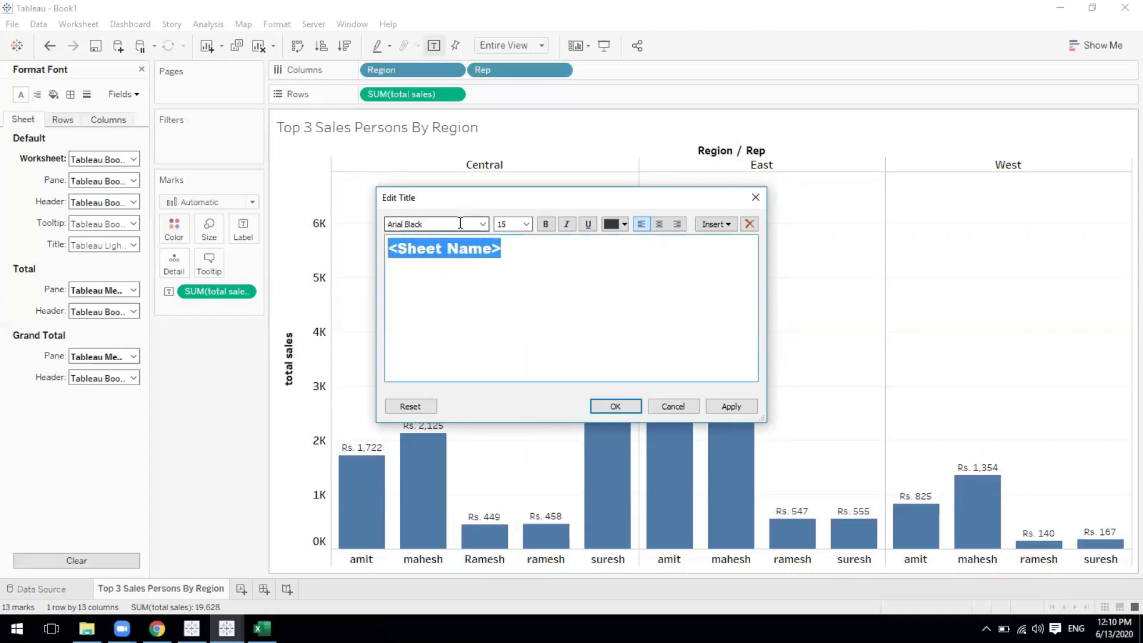
Step: Format the chart title's sheet name text as size 16, bold, black and centred, and apply the changes
{"action": "left_click", "coordinate": [526, 224]}
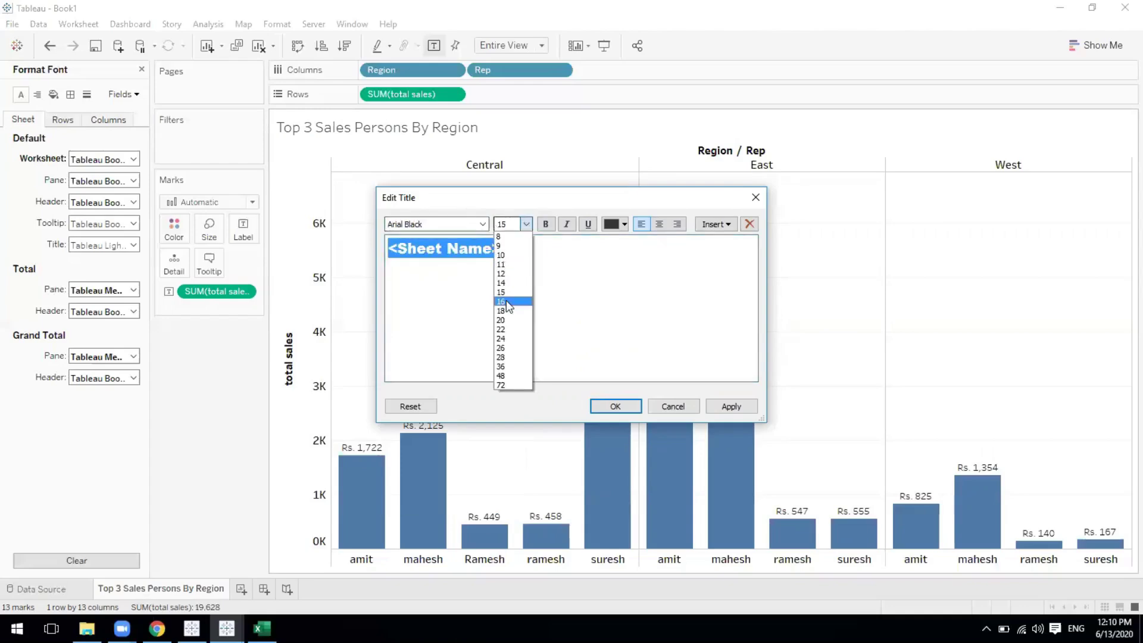
{"action": "left_click", "coordinate": [506, 303]}
{"action": "left_click", "coordinate": [546, 225]}
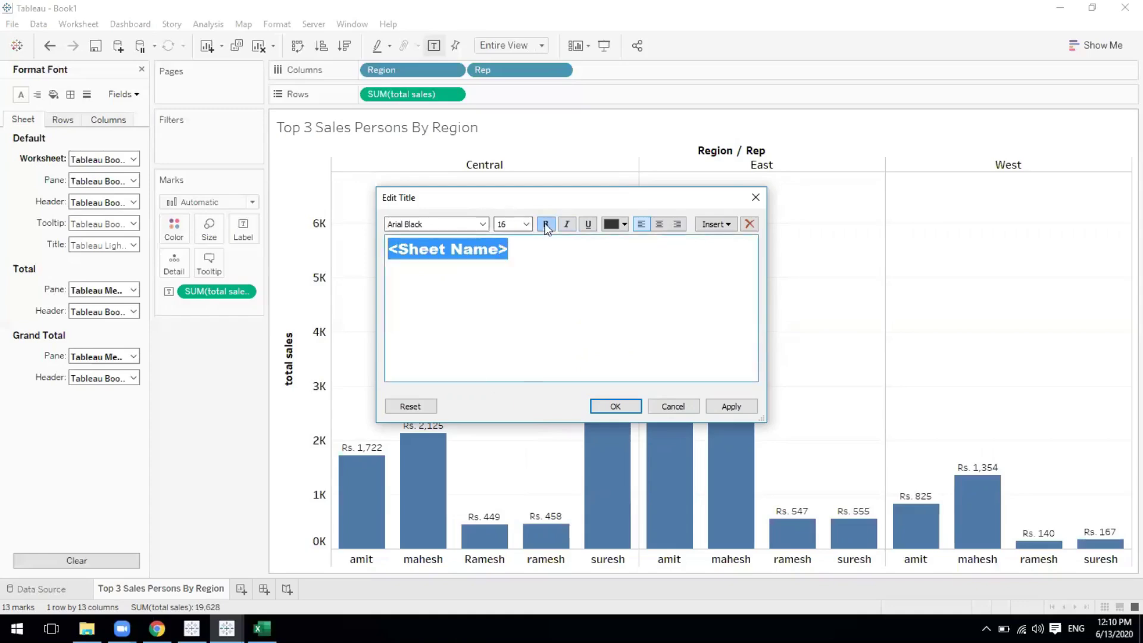
{"action": "left_click", "coordinate": [613, 224]}
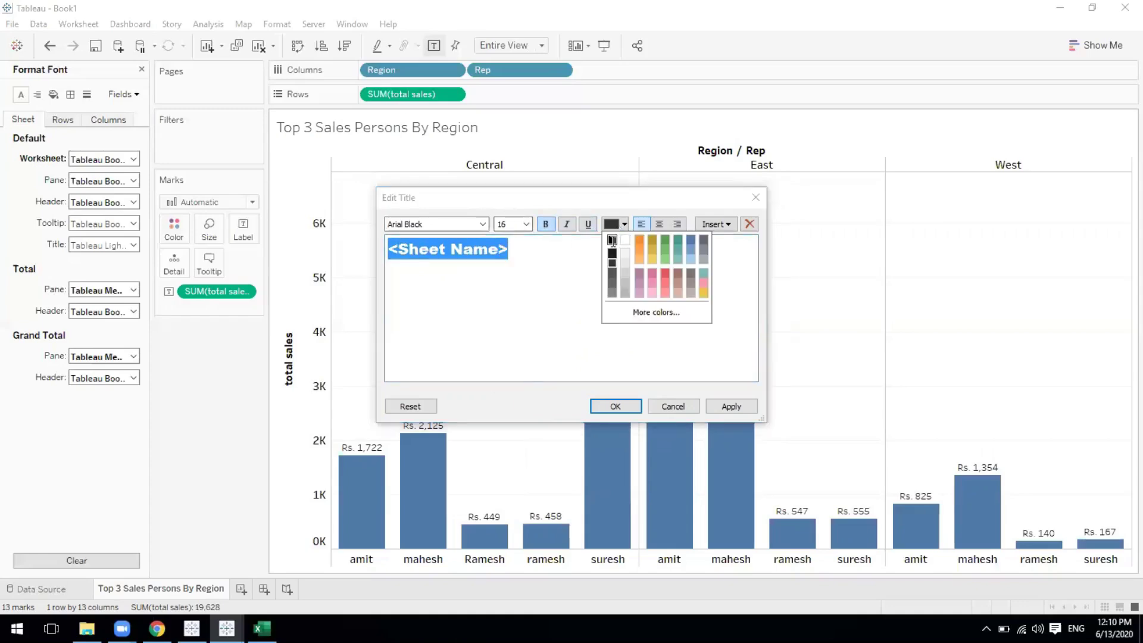
{"action": "left_click", "coordinate": [613, 240]}
{"action": "left_click", "coordinate": [659, 227]}
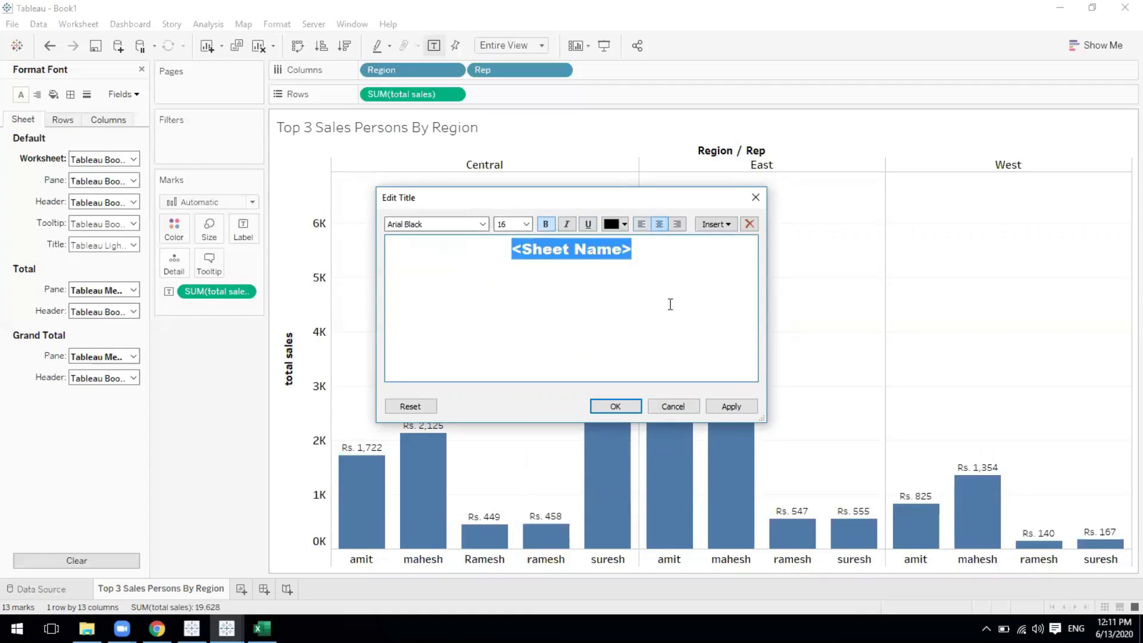
{"action": "left_click", "coordinate": [732, 405]}
{"action": "left_click", "coordinate": [630, 405]}
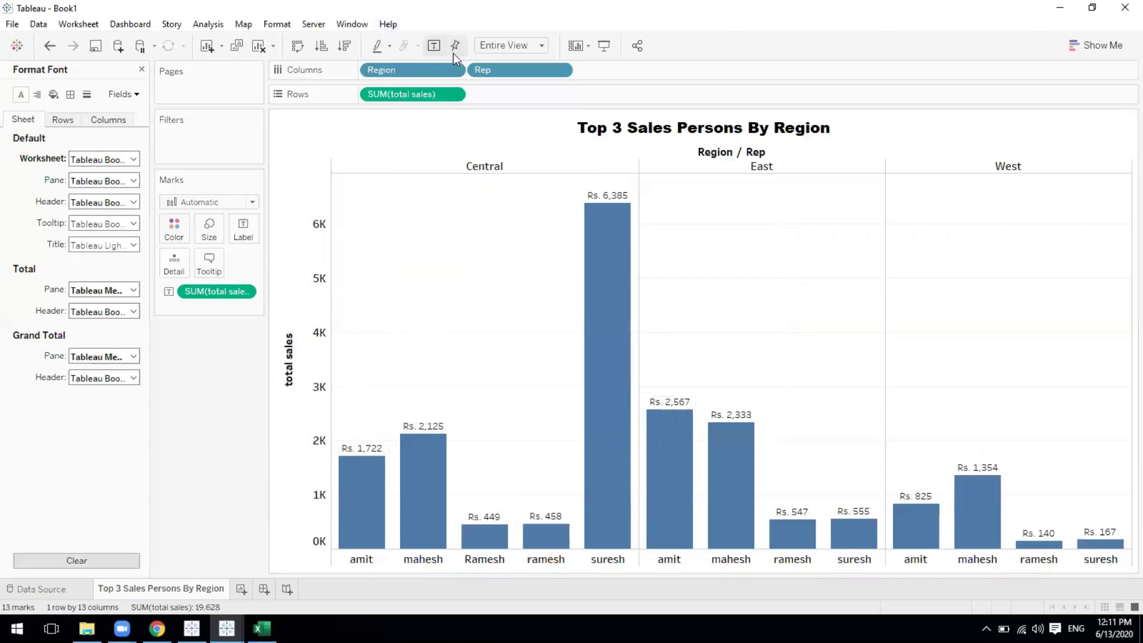
Step: View the finished chart in presentation mode and return to the worksheet
{"action": "left_click", "coordinate": [603, 50]}
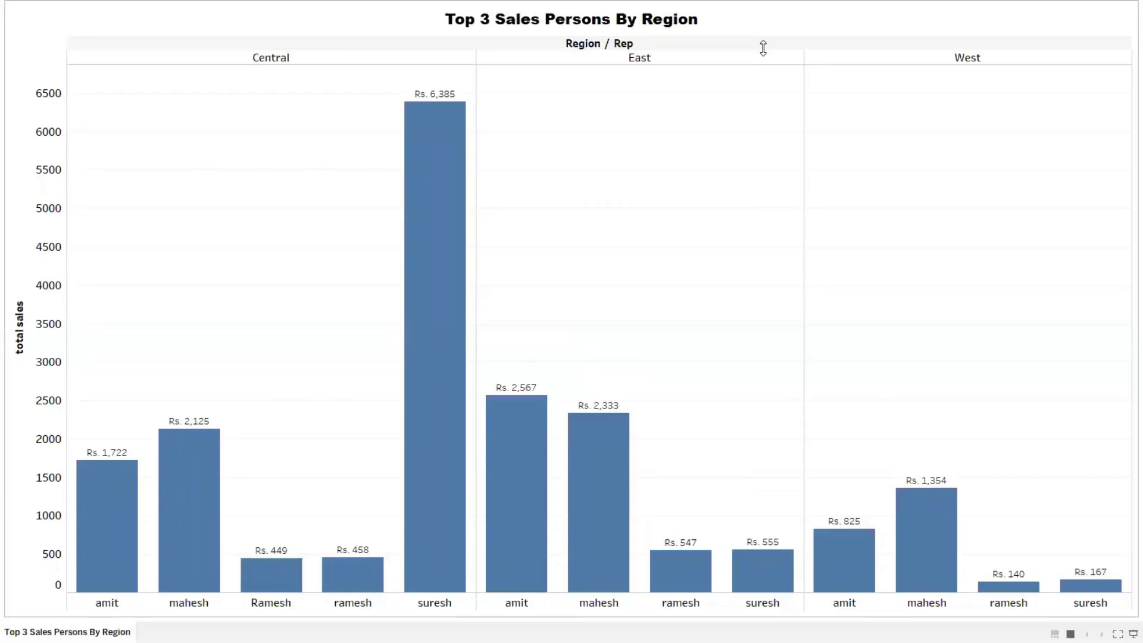
{"action": "key", "text": "Escape"}
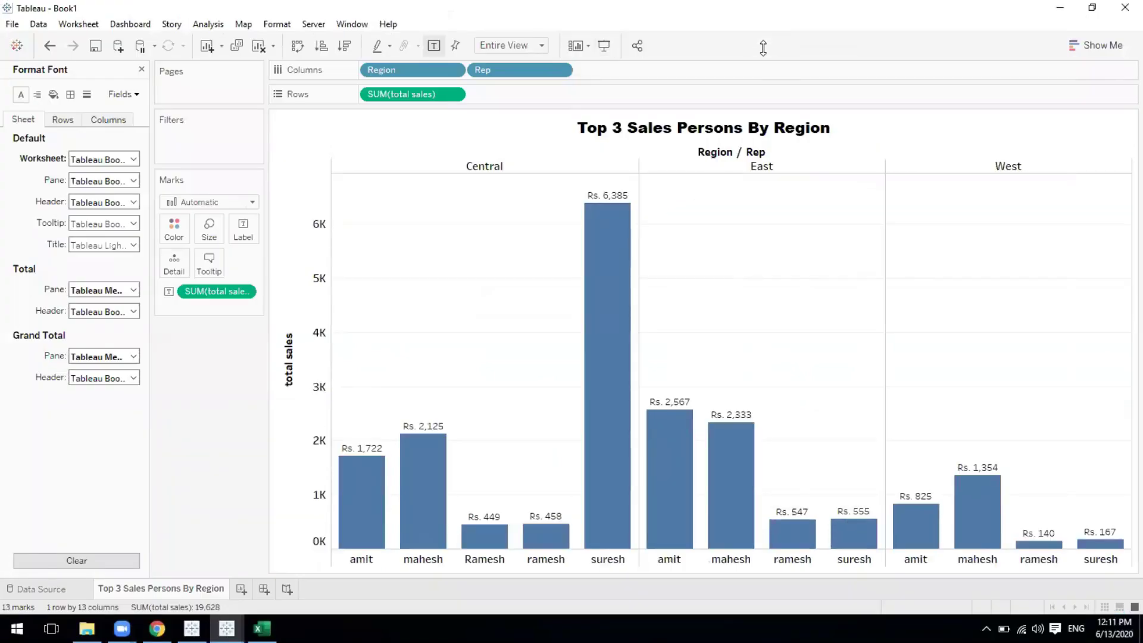
Step: Save the workbook to the Desktop as a Tableau Packaged Workbook (*.twbx) named "top 3 sales persons"
{"action": "key", "text": "ctrl+s"}
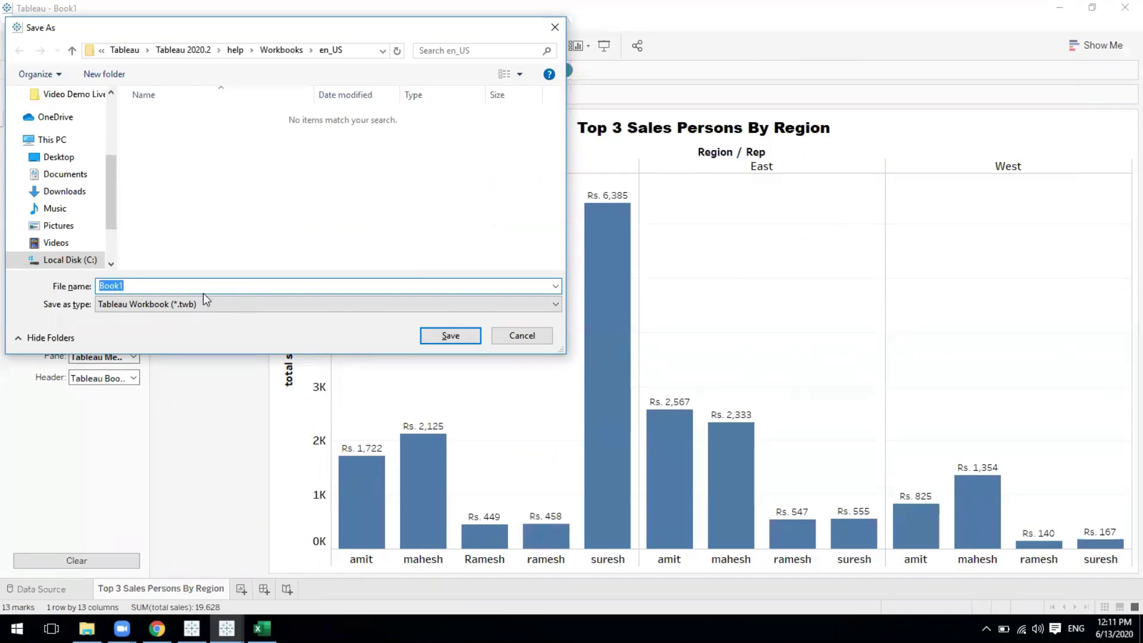
{"action": "left_click", "coordinate": [388, 305]}
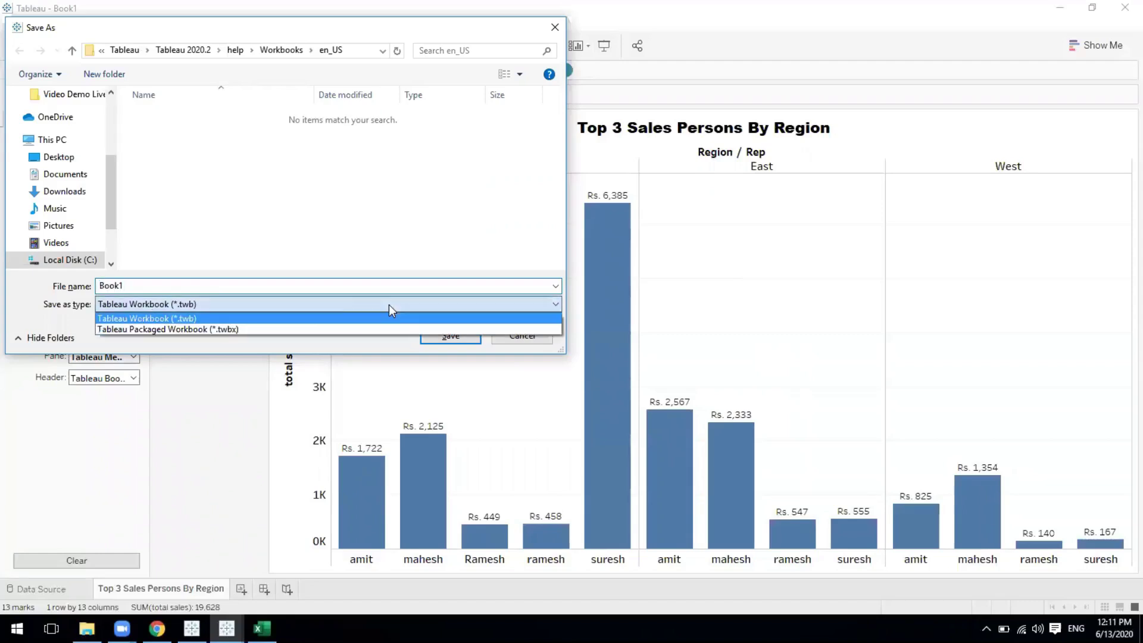
{"action": "left_click", "coordinate": [227, 330]}
{"action": "left_click", "coordinate": [152, 287]}
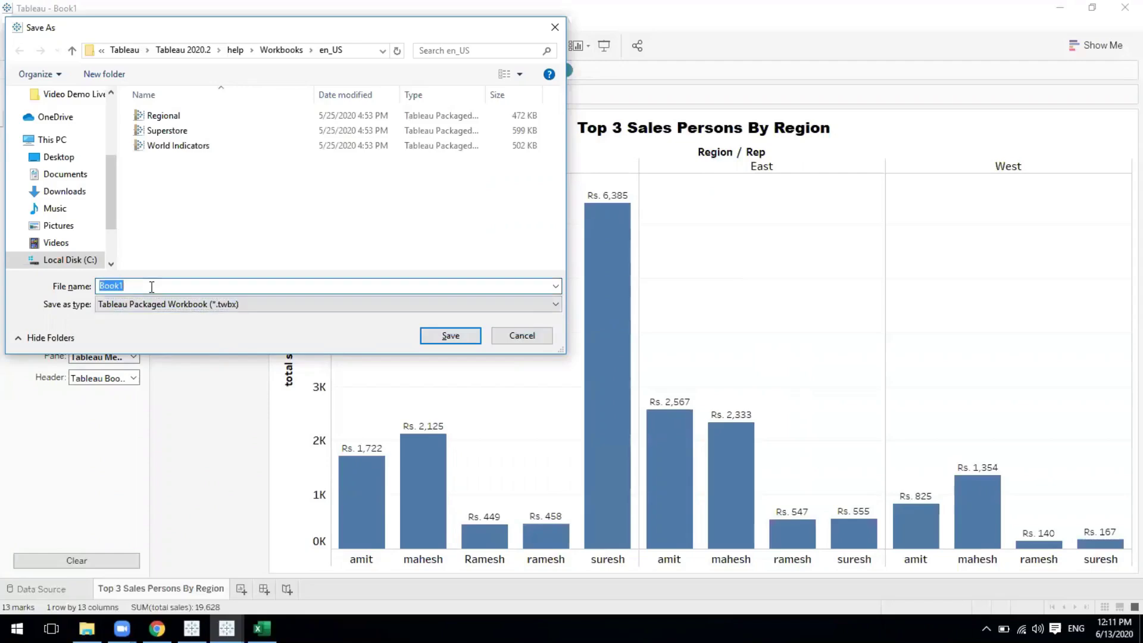
{"action": "left_click", "coordinate": [69, 158]}
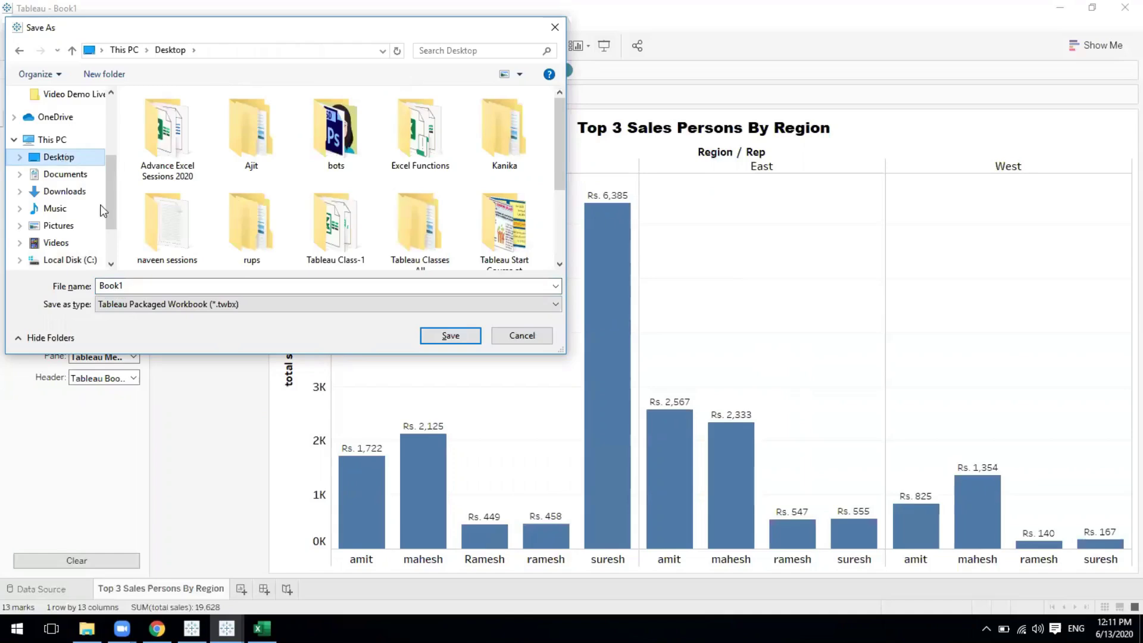
{"action": "double_click", "coordinate": [133, 286]}
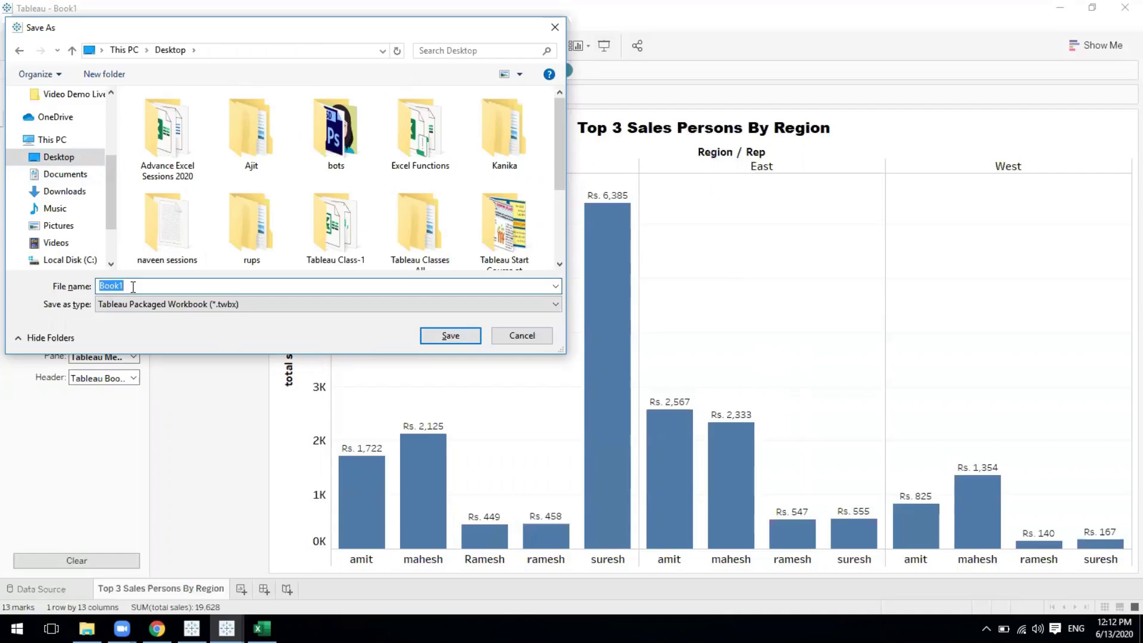
{"action": "type", "text": "top 3 sale per"}
{"action": "key", "text": "BackSpace"}
{"action": "key", "text": "BackSpace"}
{"action": "key", "text": "BackSpace"}
{"action": "key", "text": "BackSpace"}
{"action": "type", "text": "s persons"}
{"action": "key", "text": "Return"}
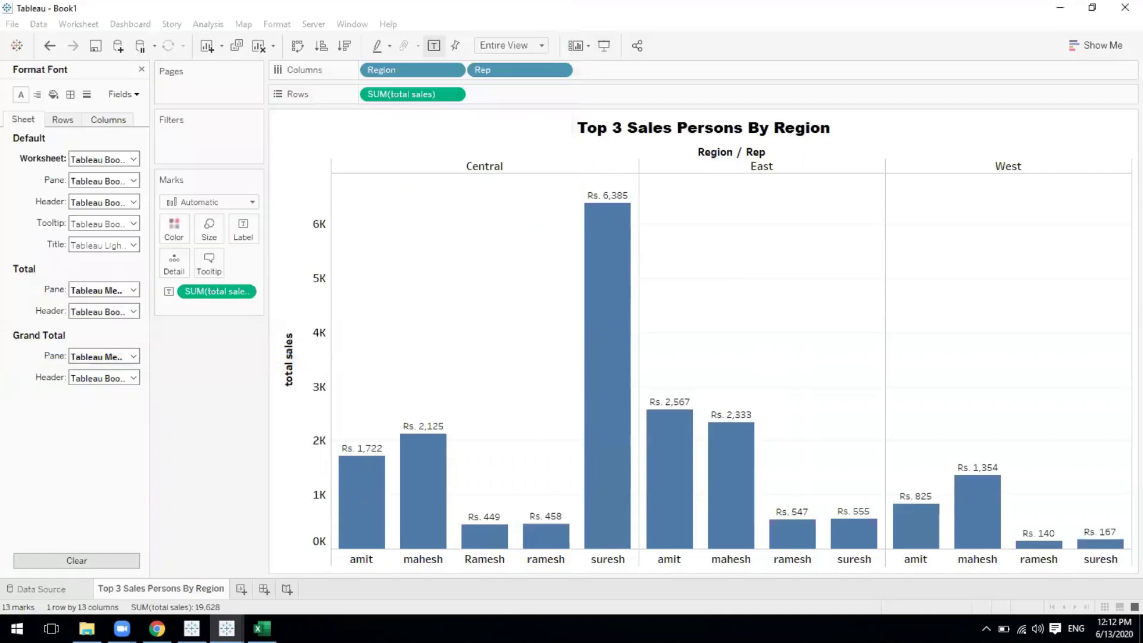
Step: Show the desktop, move the saved "top 3 sales persons" file to an empty area, and return to its workbook in Tableau
{"action": "key", "text": "super+d"}
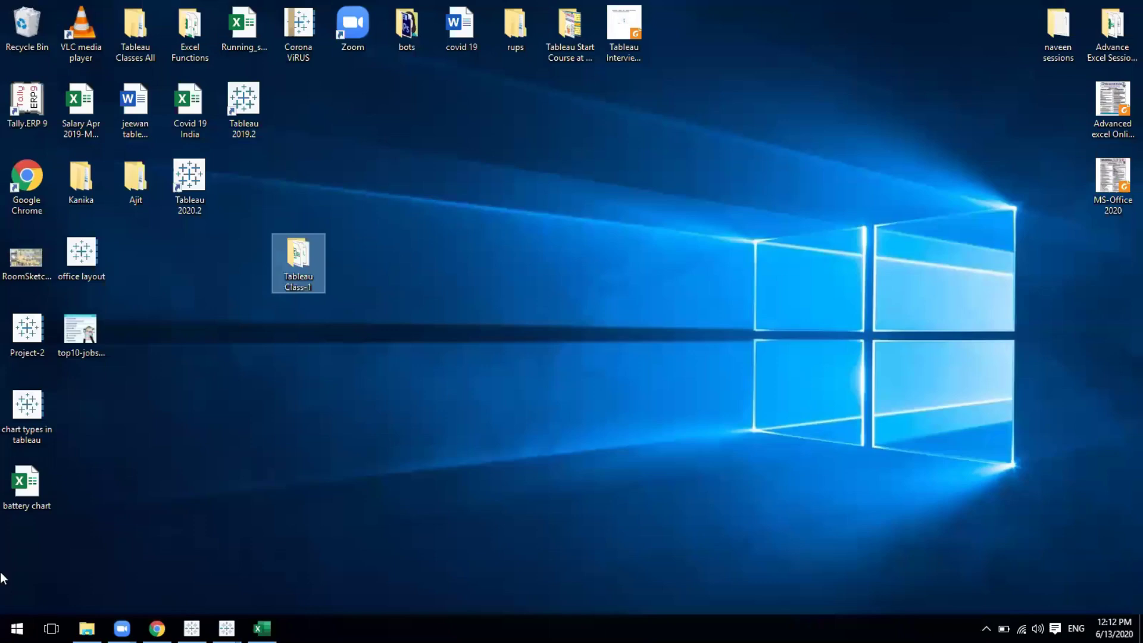
{"action": "left_click_drag", "start_coordinate": [30, 565], "coordinate": [189, 409]}
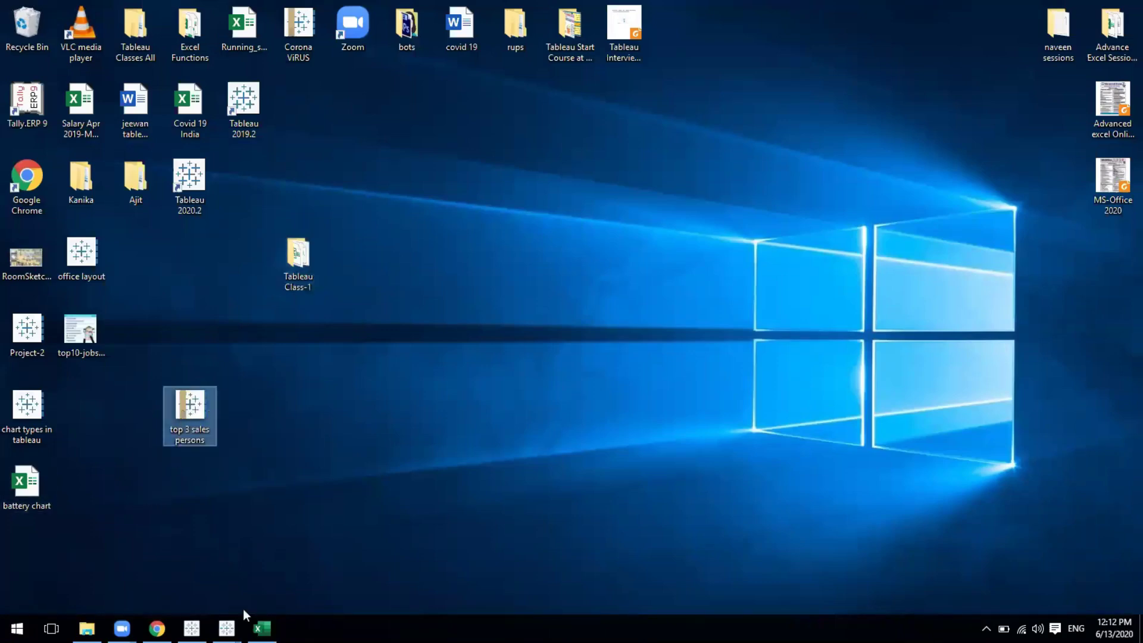
{"action": "mouse_move", "coordinate": [226, 628]}
{"action": "left_click", "coordinate": [278, 574]}
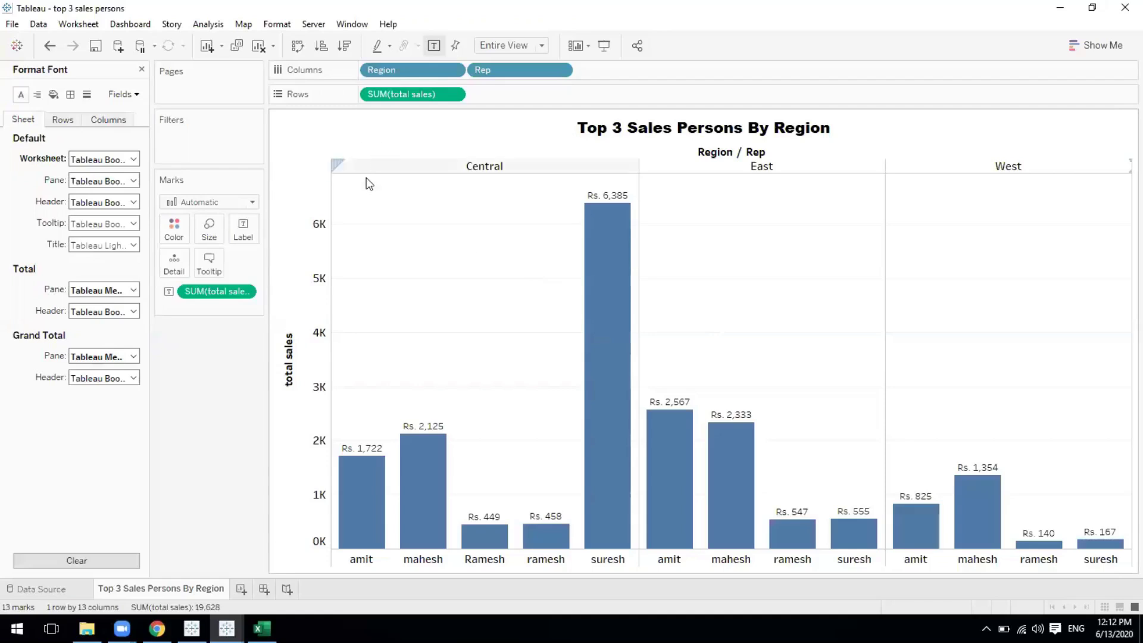
Step: Copy the chart as an image that includes its title, view and caption
{"action": "right_click", "coordinate": [320, 151]}
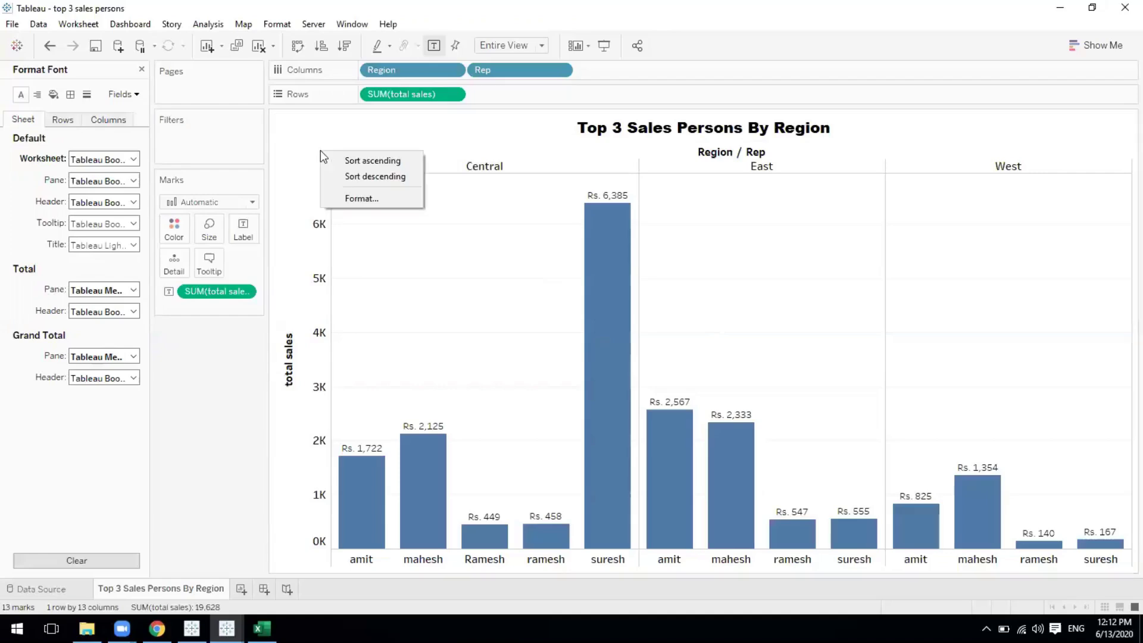
{"action": "left_click", "coordinate": [473, 266]}
{"action": "right_click", "coordinate": [472, 266]}
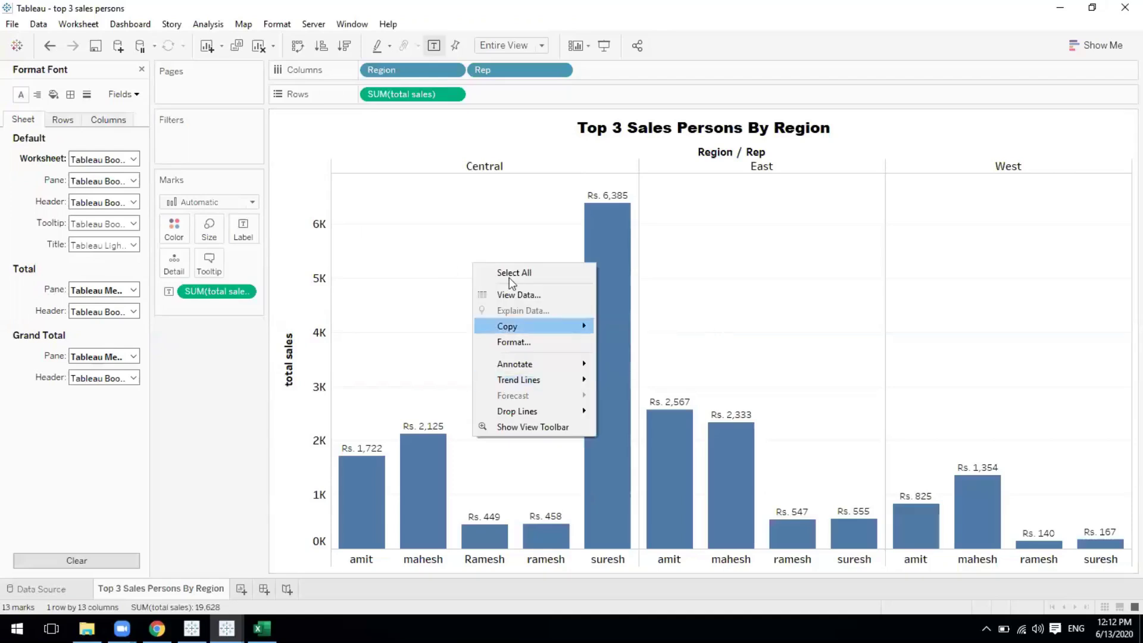
{"action": "mouse_move", "coordinate": [515, 329]}
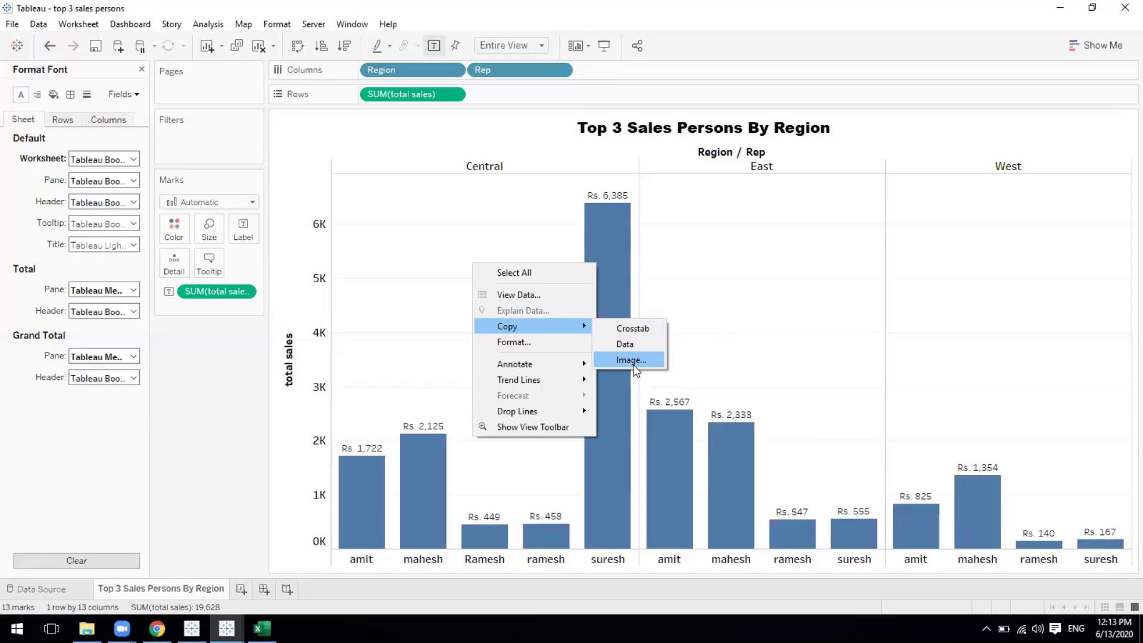
{"action": "left_click", "coordinate": [634, 365]}
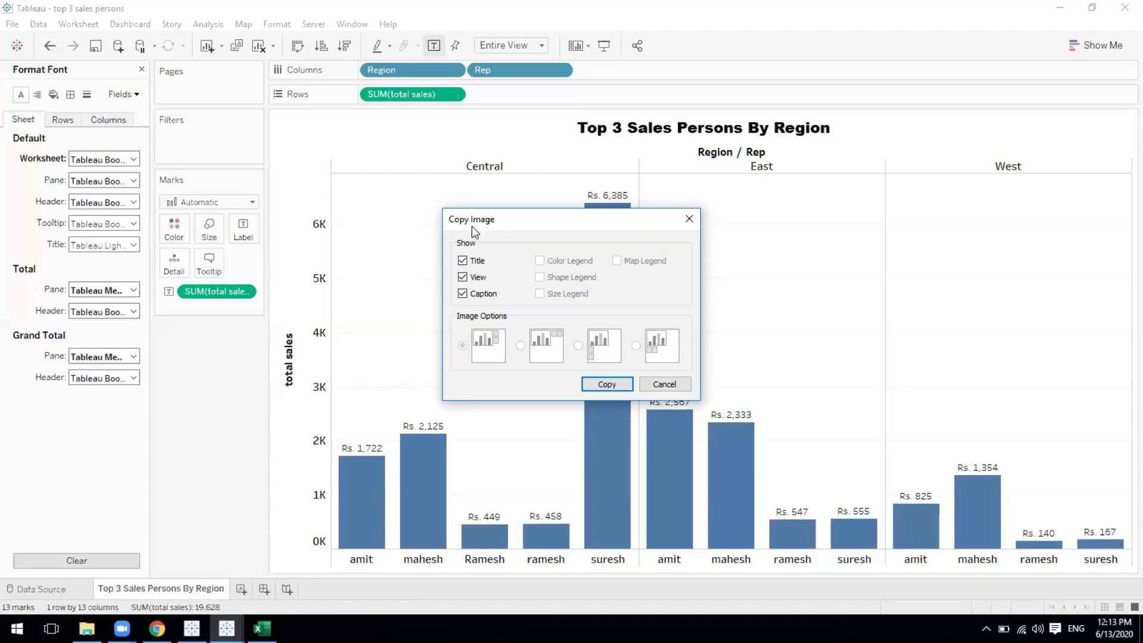
{"action": "left_click", "coordinate": [608, 385]}
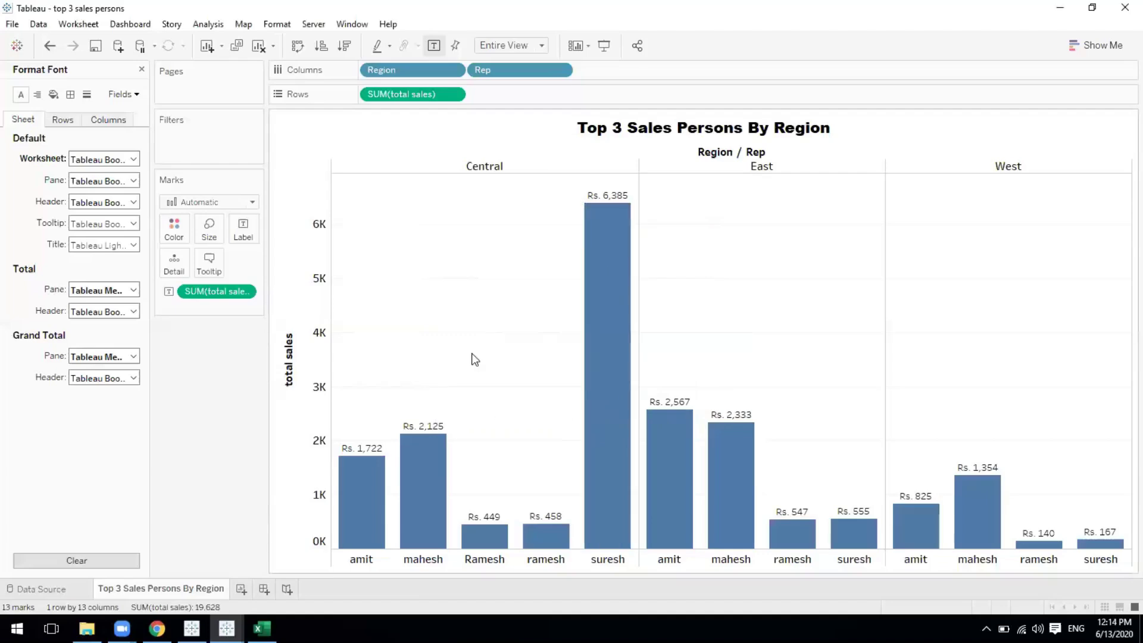
Step: Launch Word through the Windows Run dialog and create a blank document
{"action": "key", "text": "super+r"}
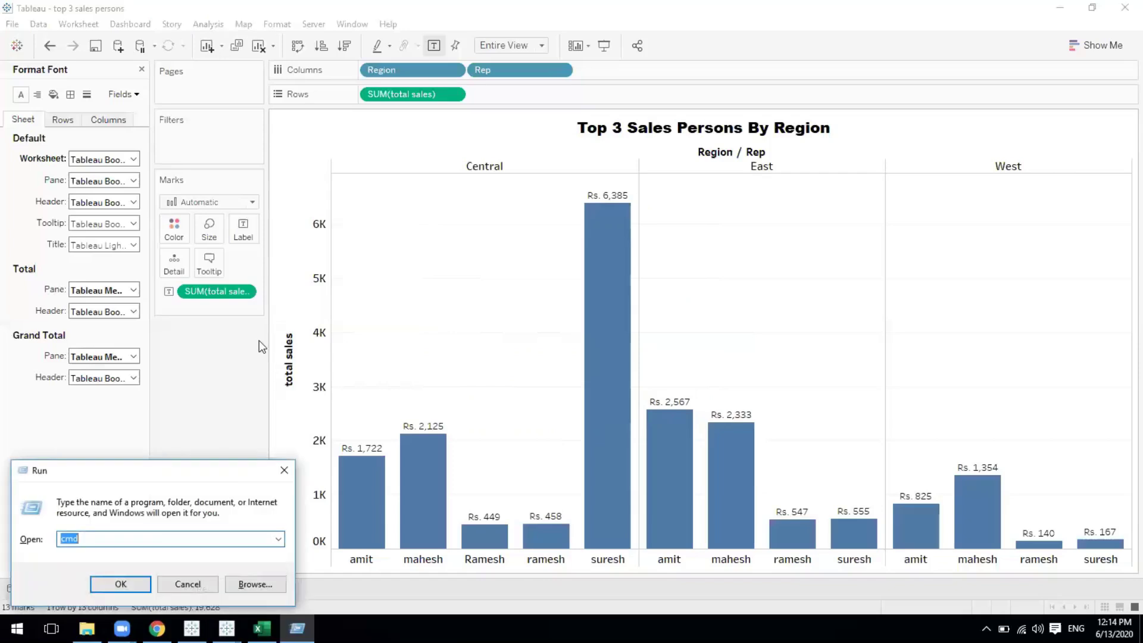
{"action": "left_click", "coordinate": [193, 586]}
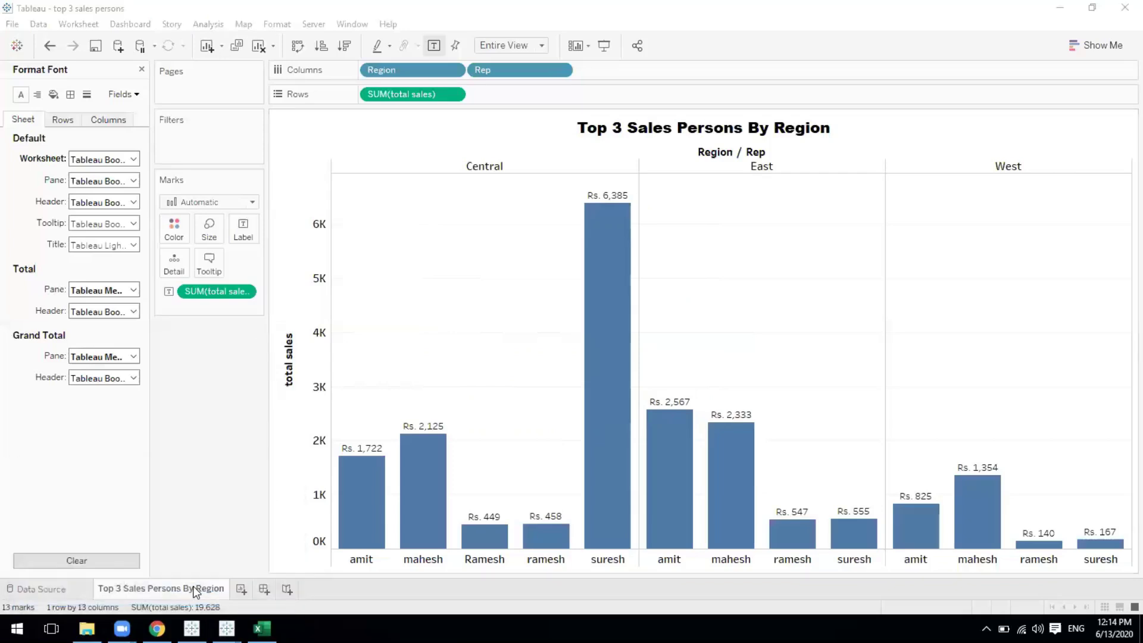
{"action": "key", "text": "super+r"}
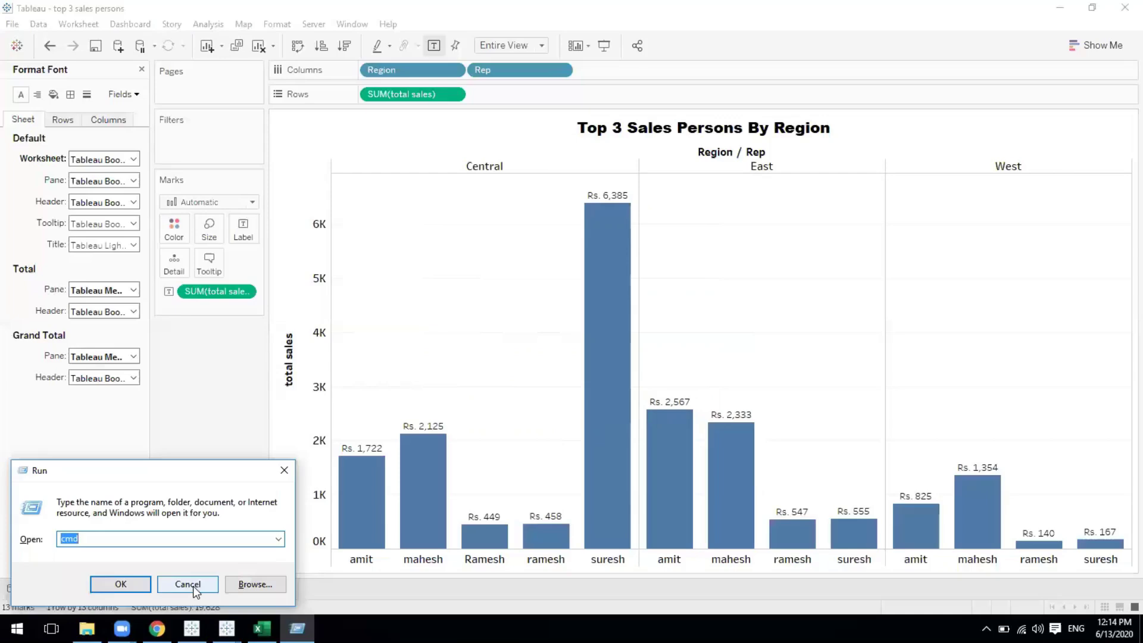
{"action": "type", "text": "winw"}
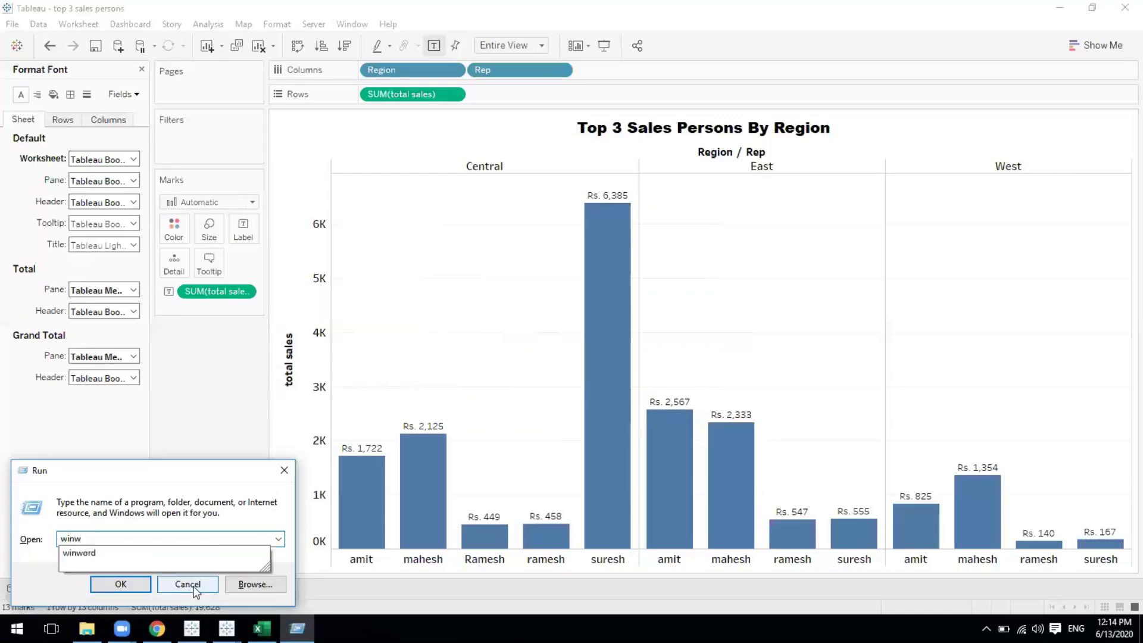
{"action": "left_click", "coordinate": [193, 586]}
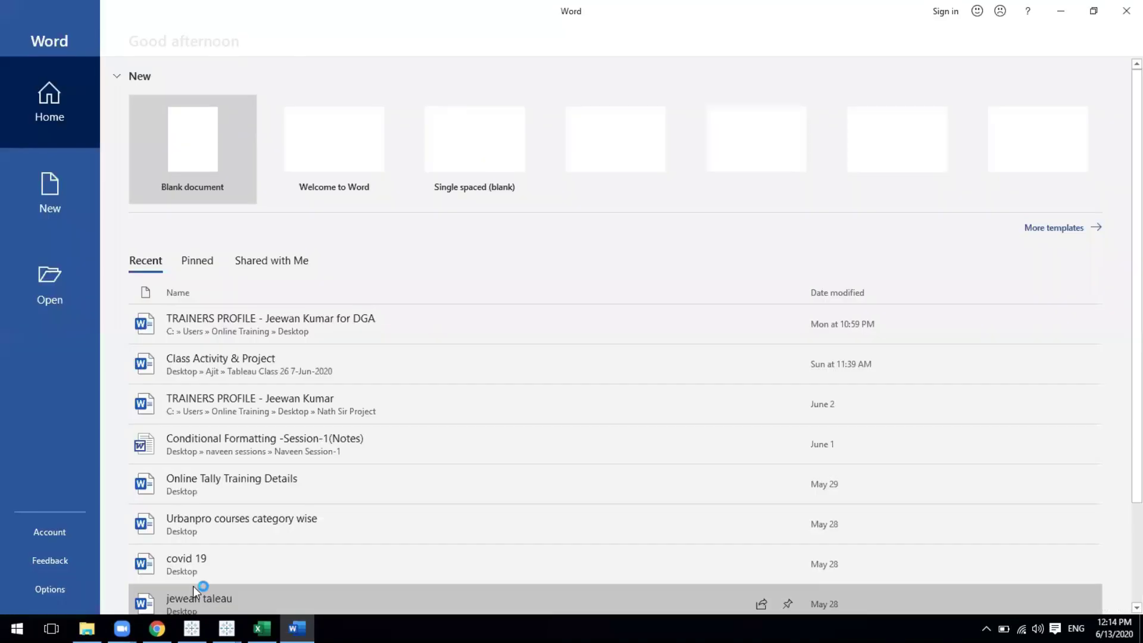
{"action": "left_click", "coordinate": [192, 169]}
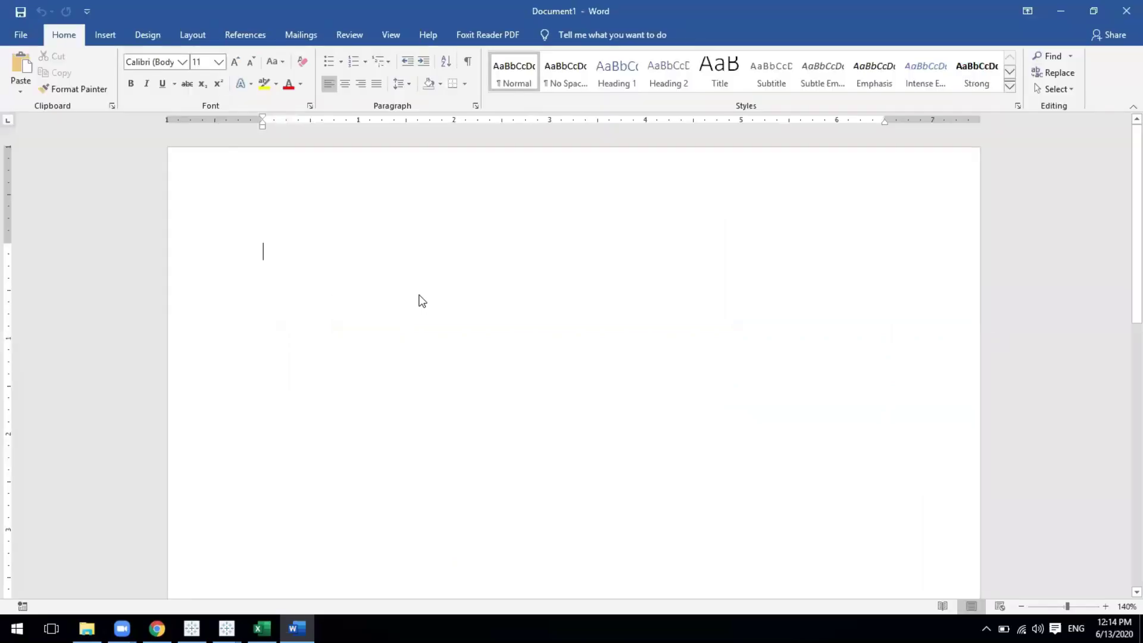
Step: Paste the copied chart image into the blank Word document and check the chart with its caption
{"action": "double_click", "coordinate": [420, 295]}
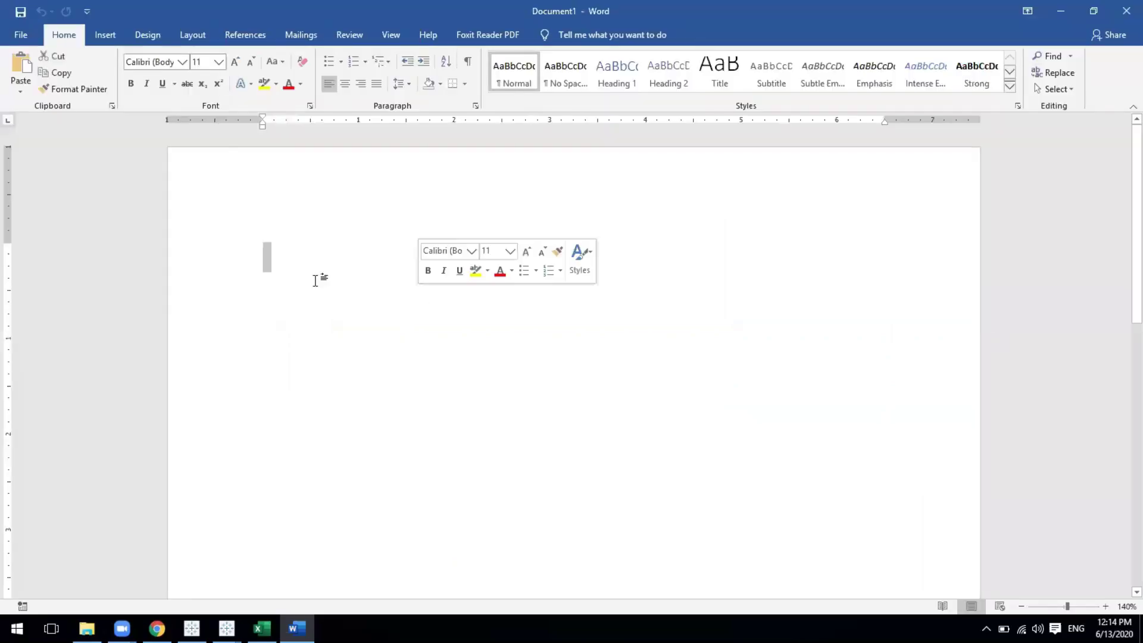
{"action": "left_click", "coordinate": [316, 280]}
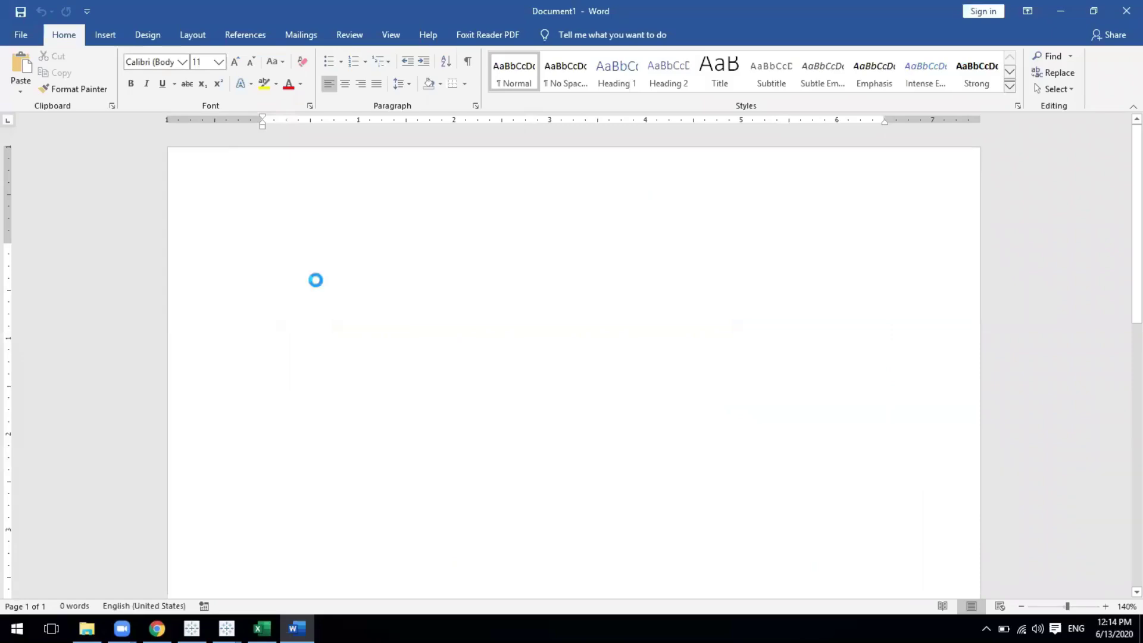
{"action": "key", "text": "ctrl+v"}
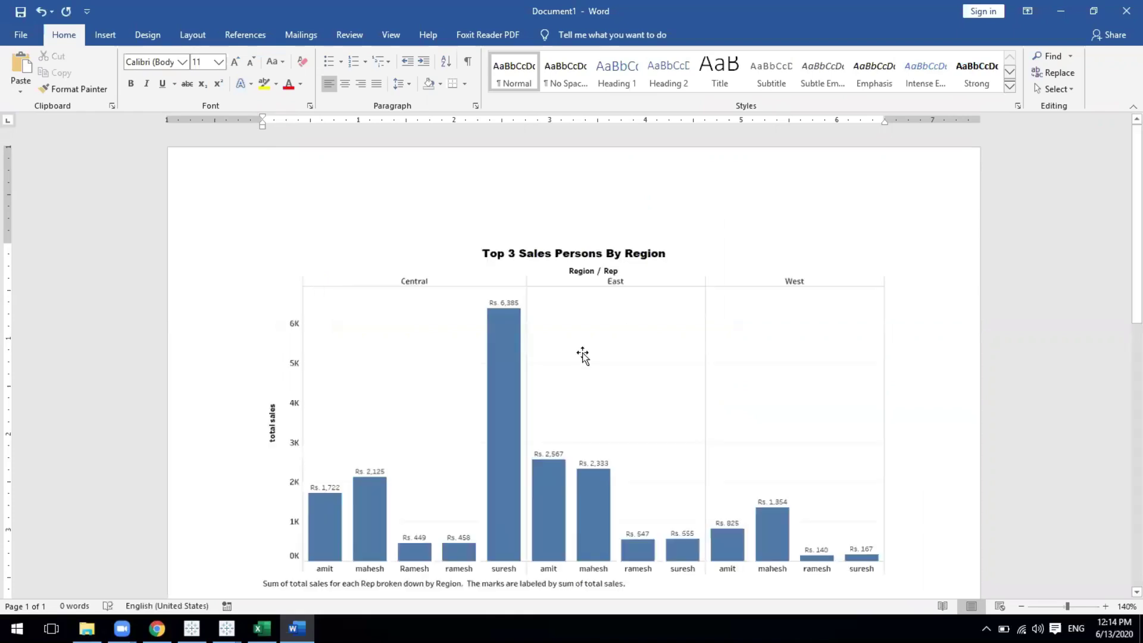
{"action": "scroll", "coordinate": [582, 355], "scroll_direction": "down", "scroll_amount": 3}
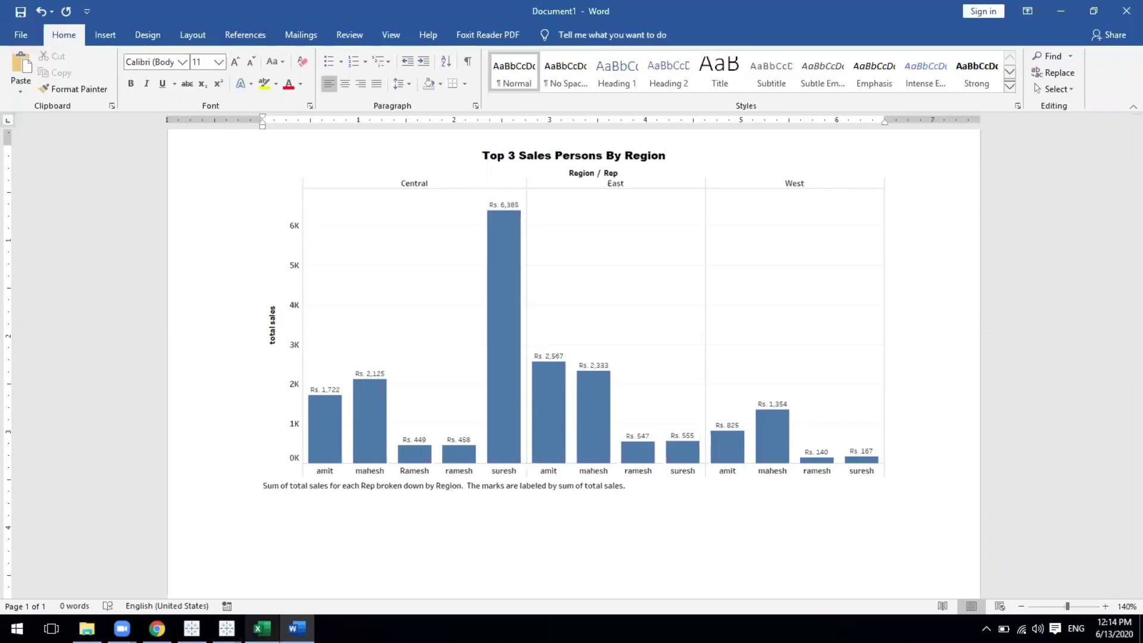
Step: Switch to the OfficeSupplies workbook in Excel, paste the chart image, shrink it and place it beside the data from column G onward
{"action": "mouse_move", "coordinate": [262, 629]}
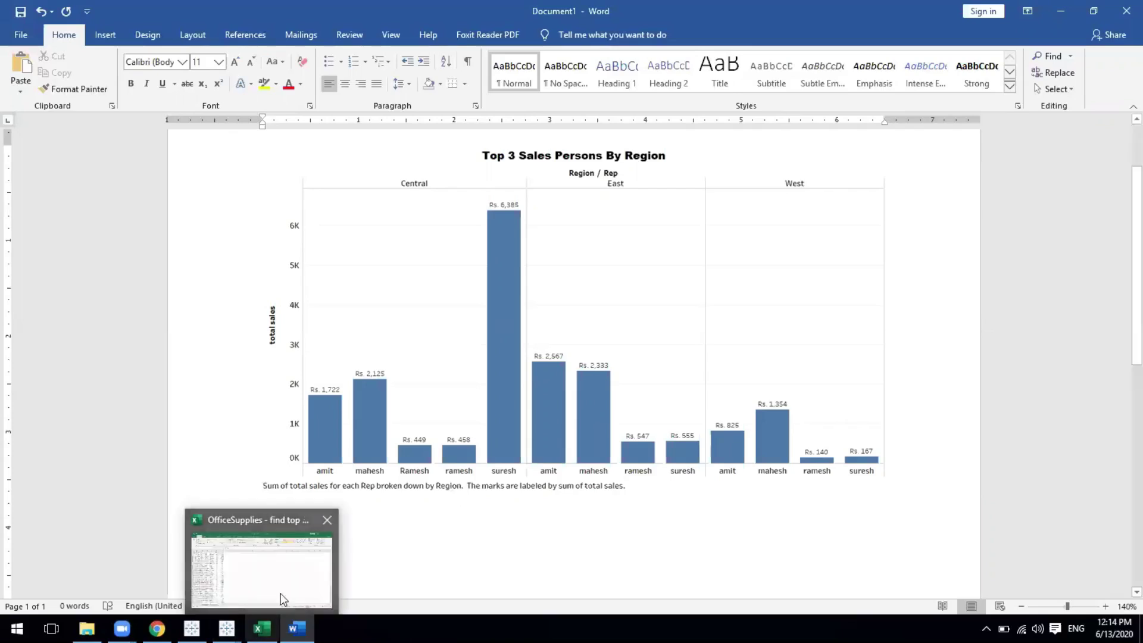
{"action": "left_click", "coordinate": [297, 602]}
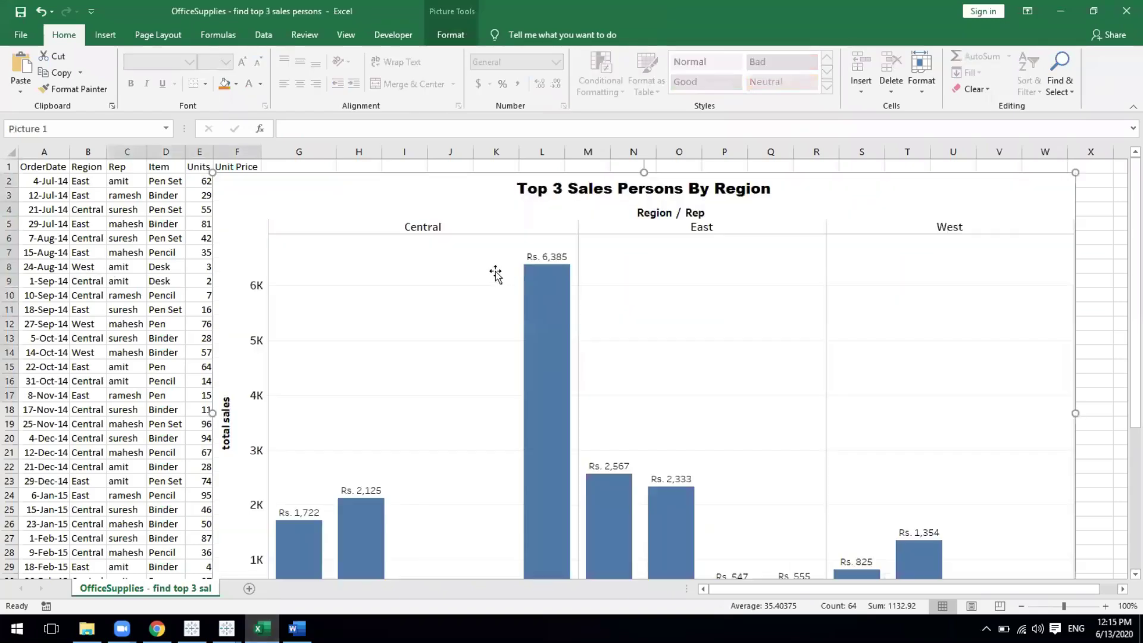
{"action": "left_click_drag", "start_coordinate": [212, 173], "coordinate": [444, 276]}
{"action": "mouse_move", "coordinate": [512, 334]}
{"action": "left_mouse_down"}
{"action": "mouse_move", "coordinate": [523, 345]}
{"action": "mouse_move", "coordinate": [446, 262]}
{"action": "mouse_move", "coordinate": [420, 254]}
{"action": "left_mouse_up"}
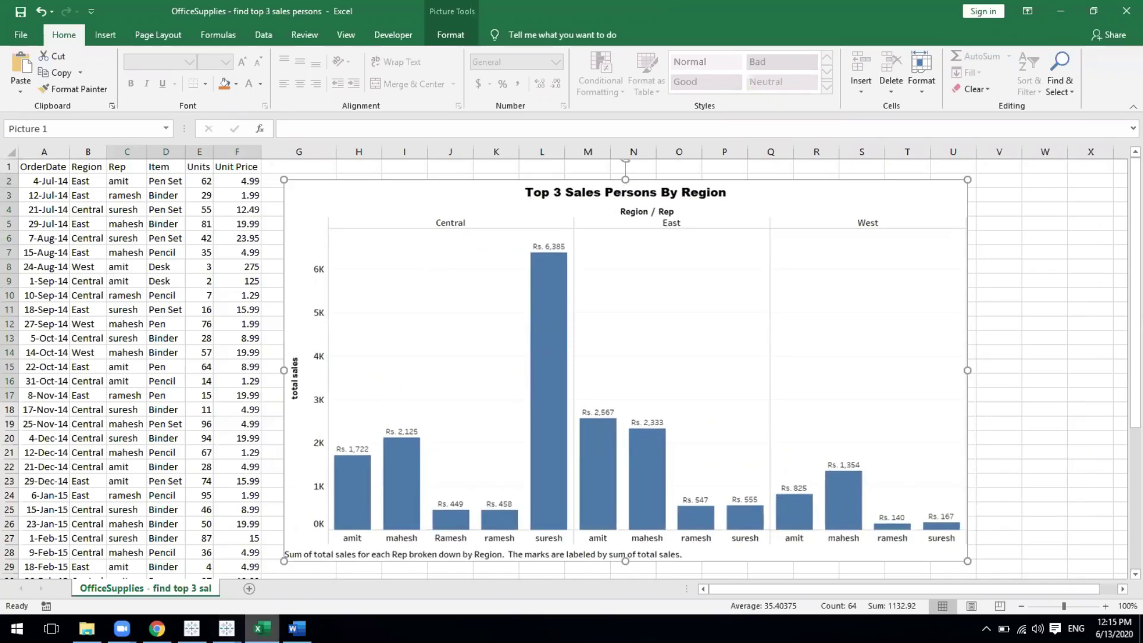
Step: Compare the Tableau chart with its pasted image in Excel, and list the file types offered for saving the Excel workbook
{"action": "mouse_move", "coordinate": [226, 628]}
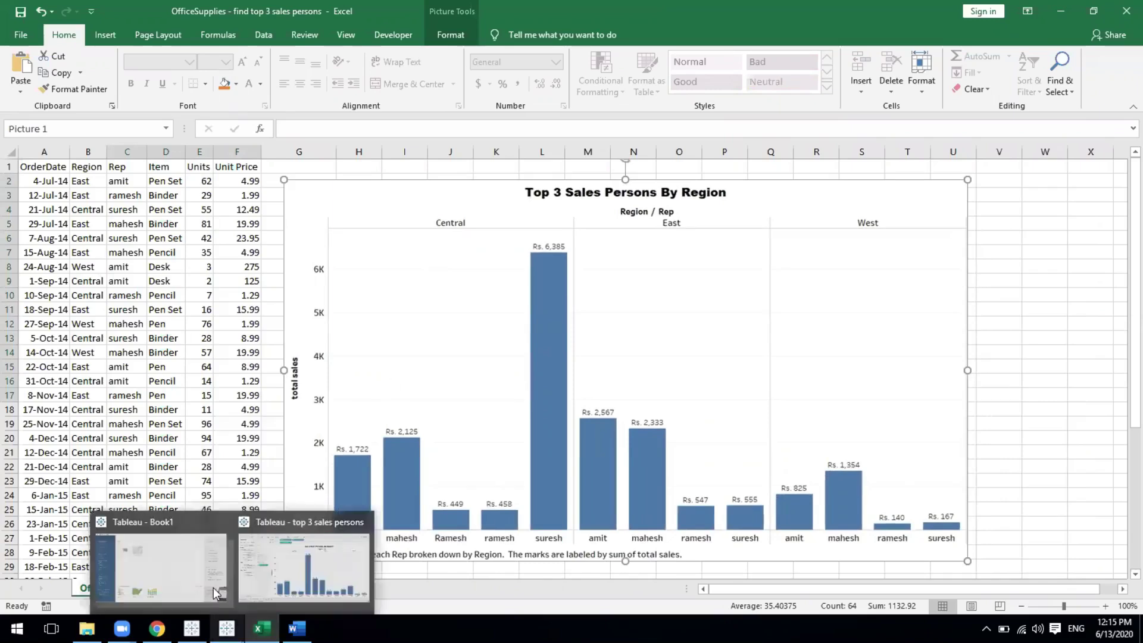
{"action": "left_click", "coordinate": [266, 552]}
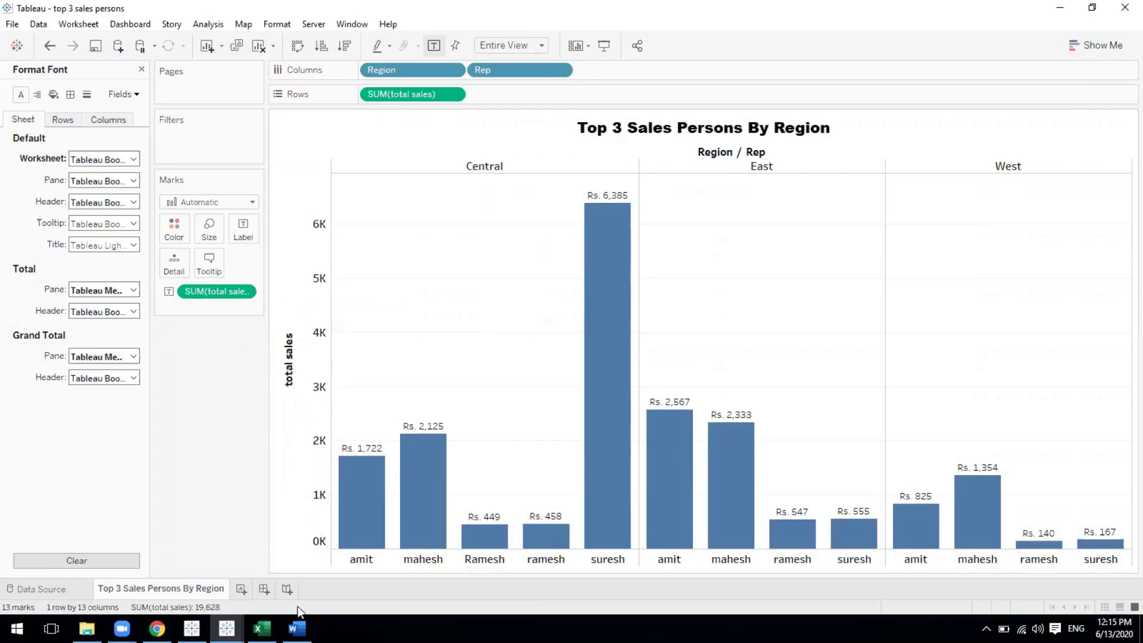
{"action": "left_click", "coordinate": [262, 629]}
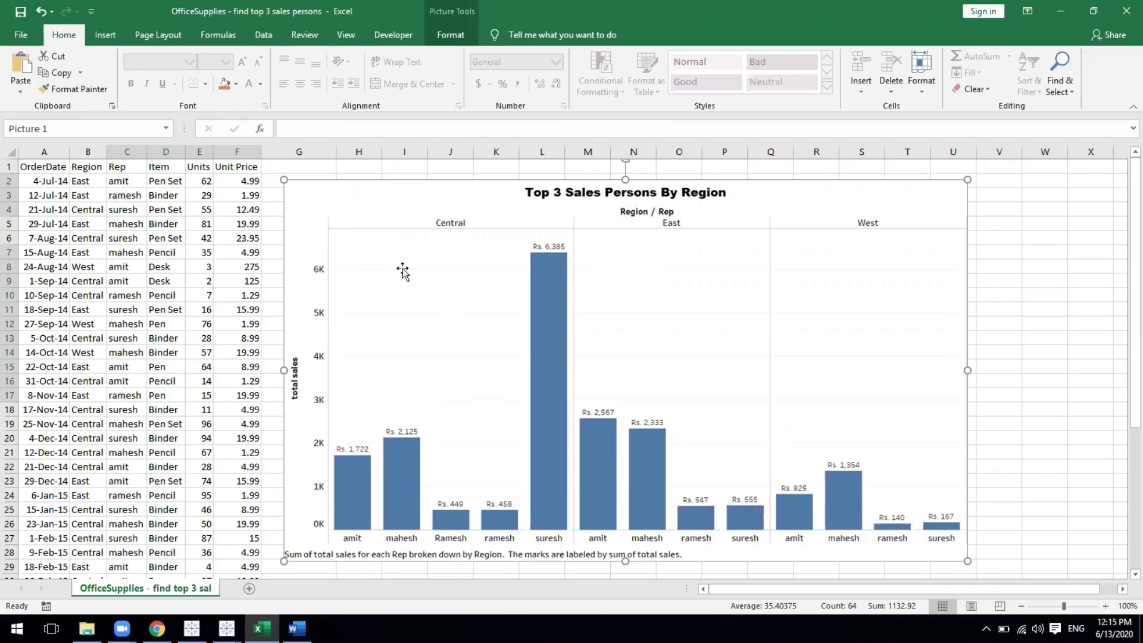
{"action": "mouse_move", "coordinate": [227, 629]}
{"action": "key", "text": "F12"}
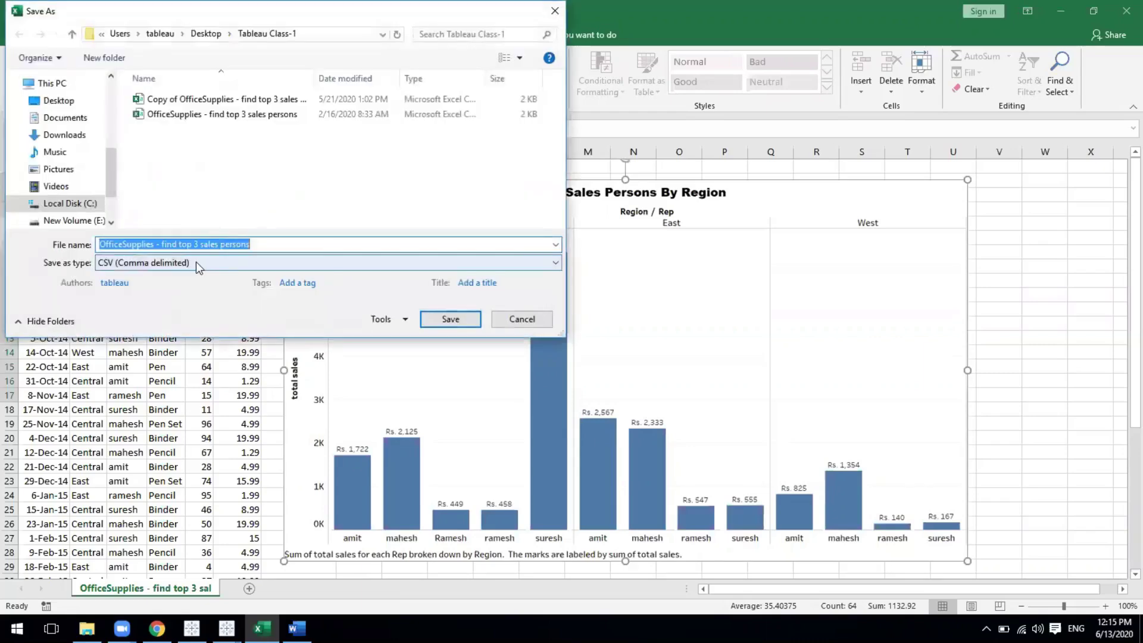
{"action": "left_click", "coordinate": [196, 263]}
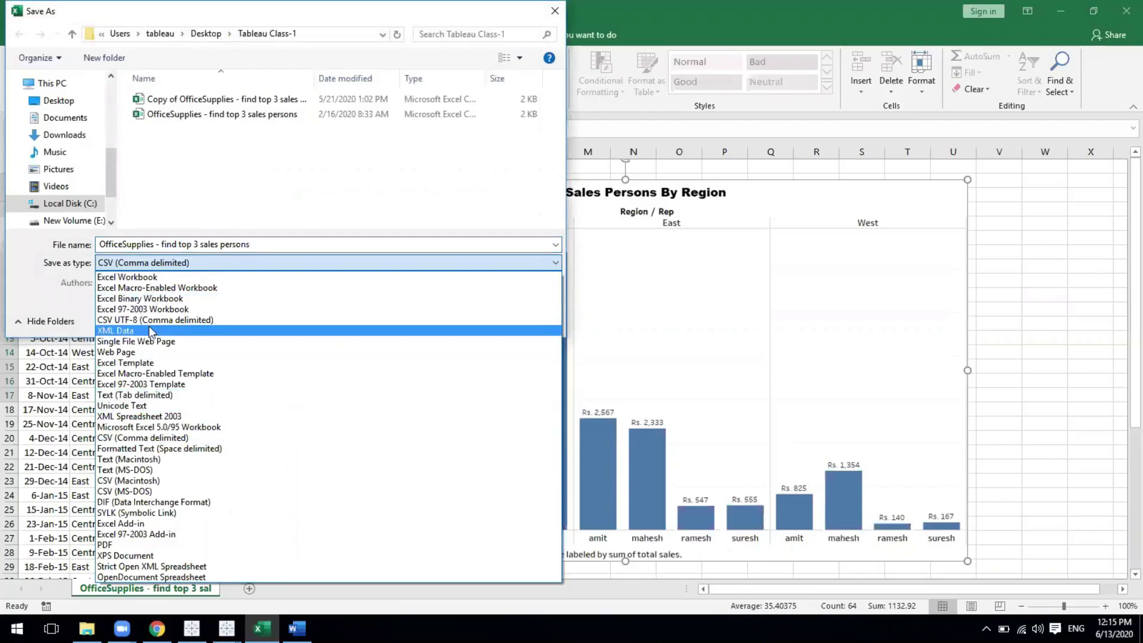
Step: Switch to the top 3 sales persons workbook in Tableau, review its Save As file types, and cancel without saving
{"action": "left_click", "coordinate": [227, 628]}
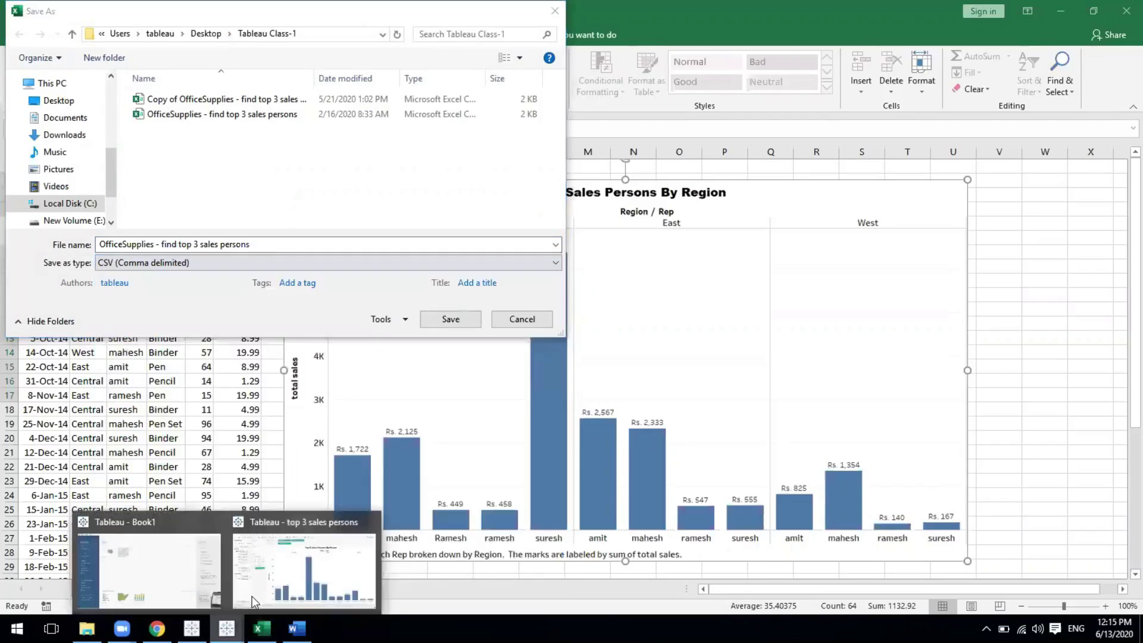
{"action": "left_click", "coordinate": [252, 595]}
{"action": "left_click", "coordinate": [12, 25]}
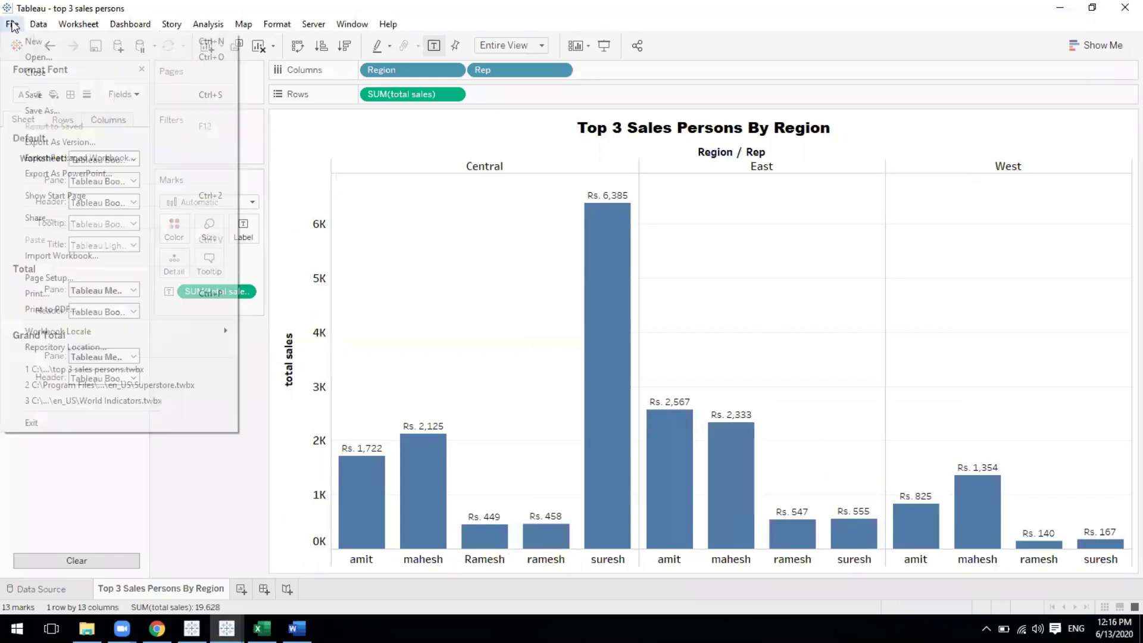
{"action": "left_click", "coordinate": [52, 111]}
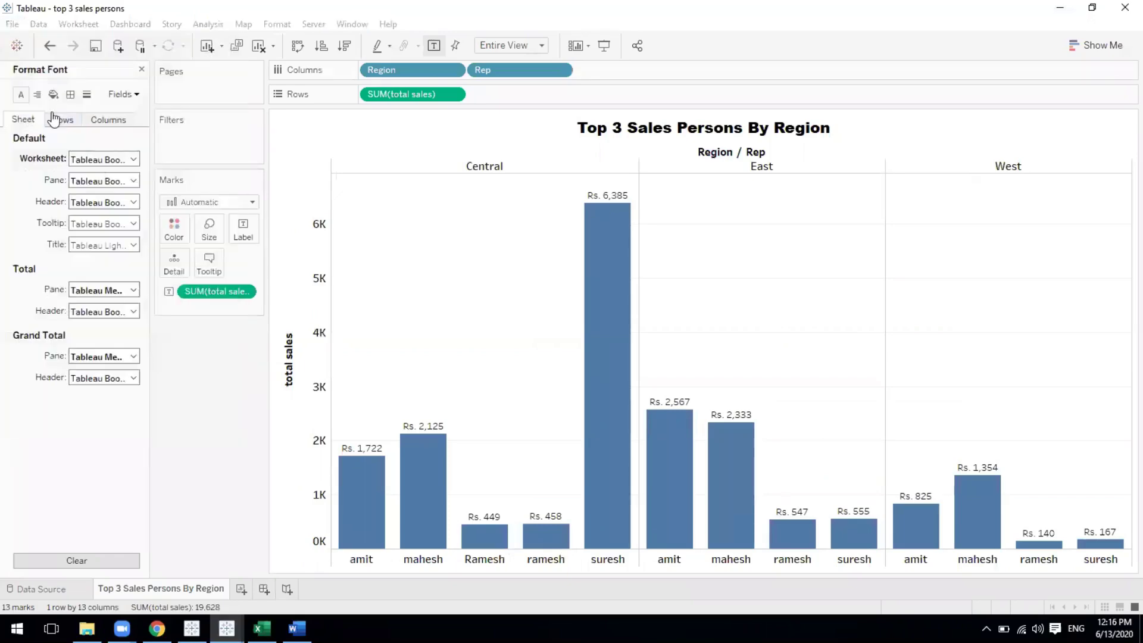
{"action": "left_click", "coordinate": [192, 301]}
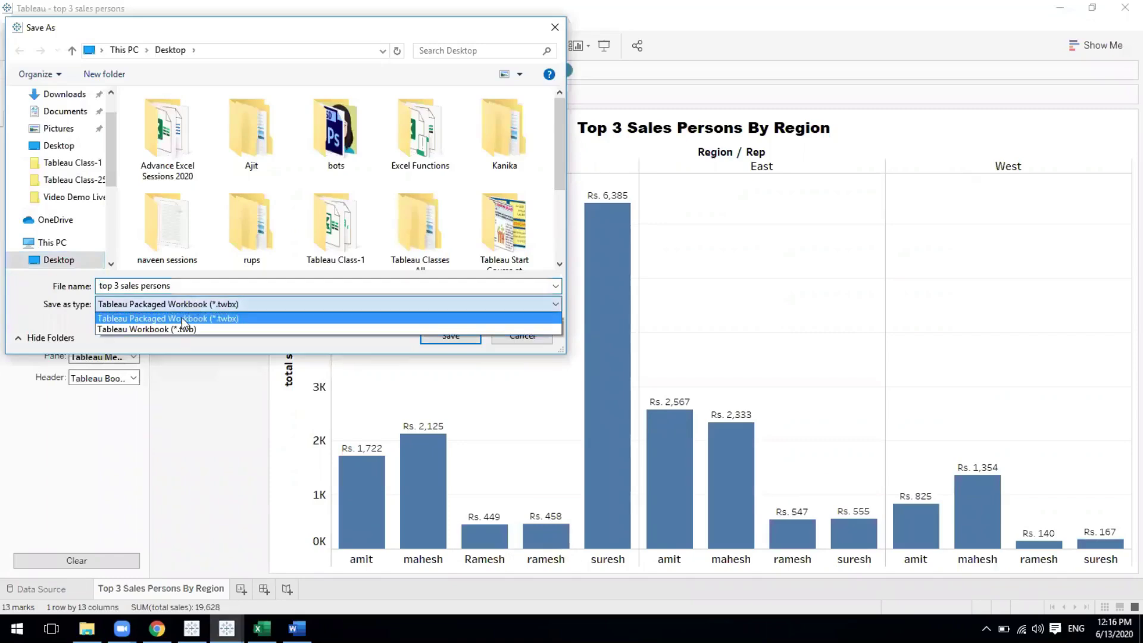
{"action": "left_click", "coordinate": [227, 320]}
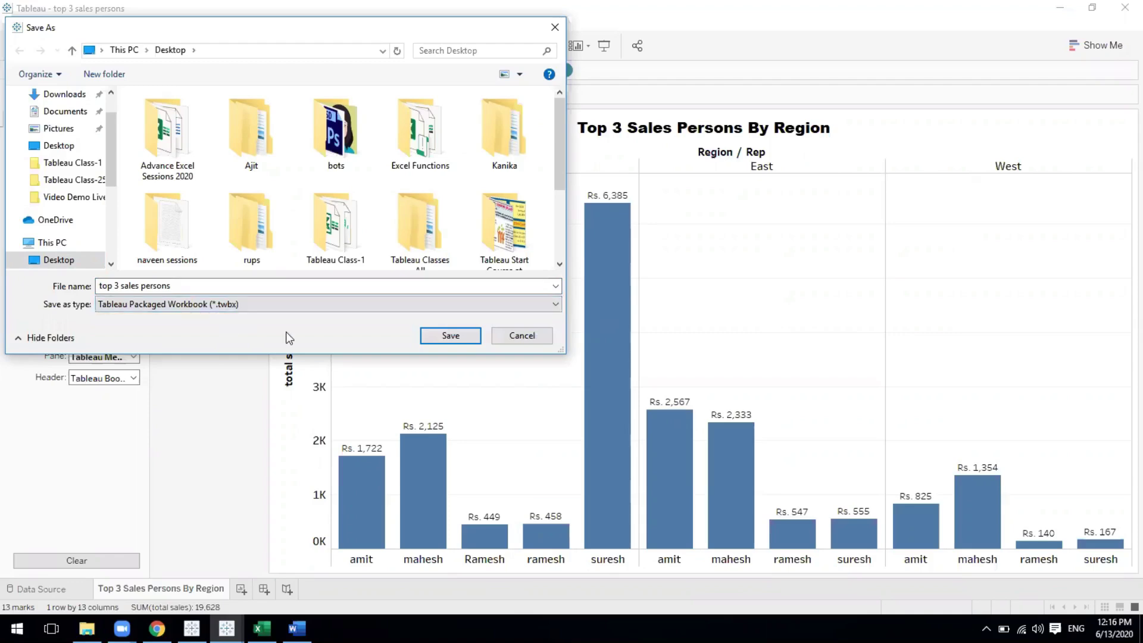
{"action": "left_click", "coordinate": [499, 335]}
Step: Export only this view as a PowerPoint presentation named top 3 sales persons to the Desktop
{"action": "left_click", "coordinate": [12, 26]}
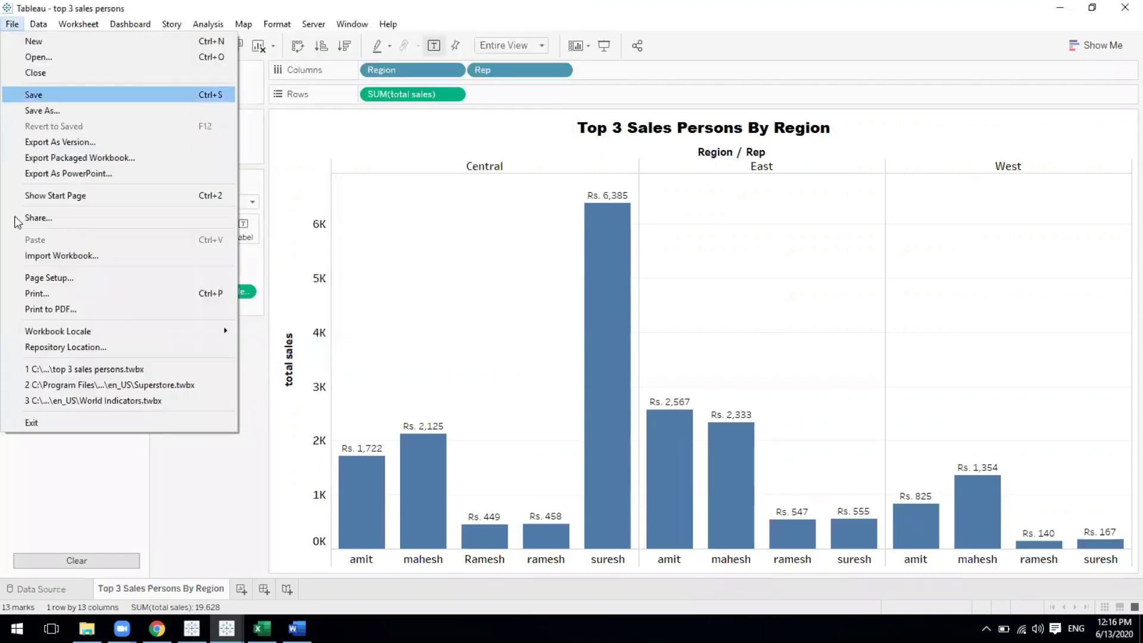
{"action": "left_click", "coordinate": [71, 174]}
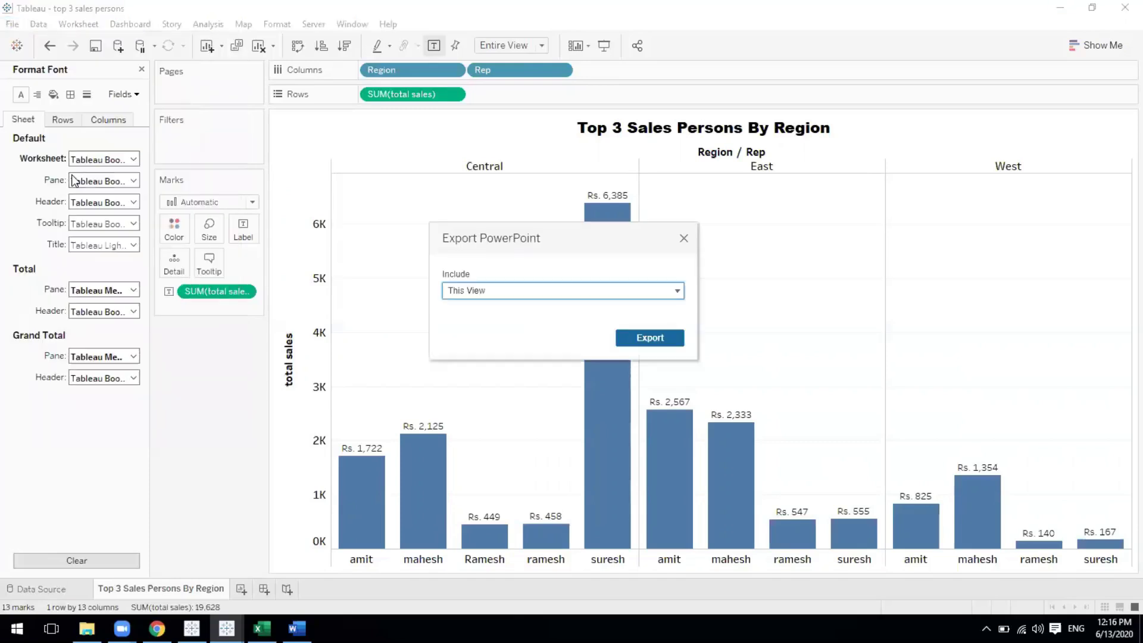
{"action": "left_click", "coordinate": [499, 292]}
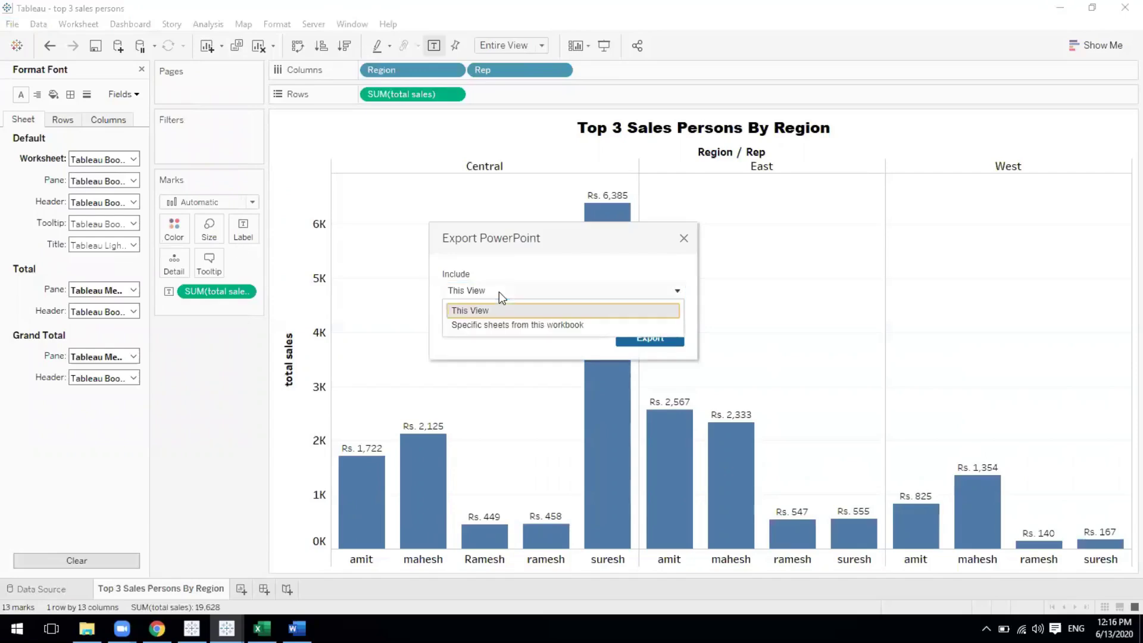
{"action": "left_click", "coordinate": [474, 312]}
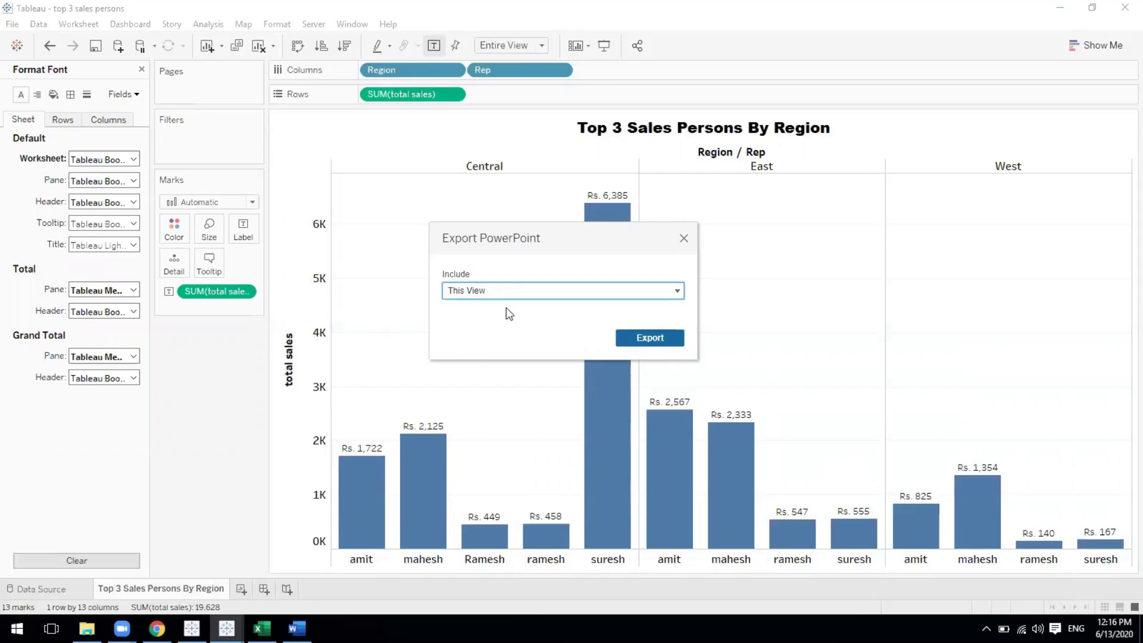
{"action": "left_click", "coordinate": [653, 337]}
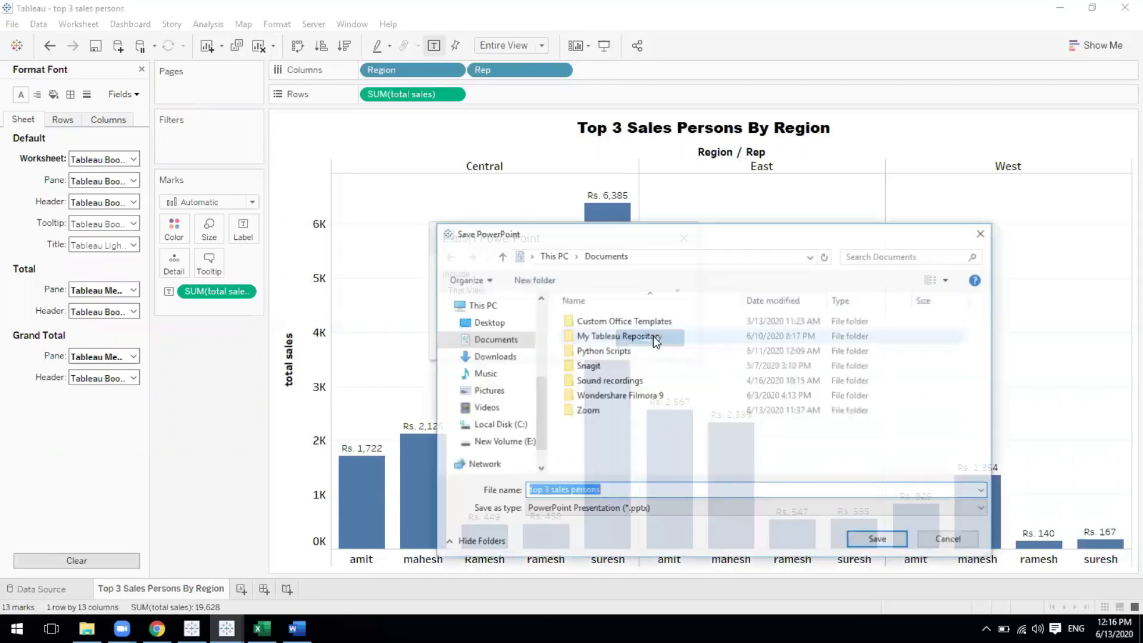
{"action": "left_click", "coordinate": [474, 325]}
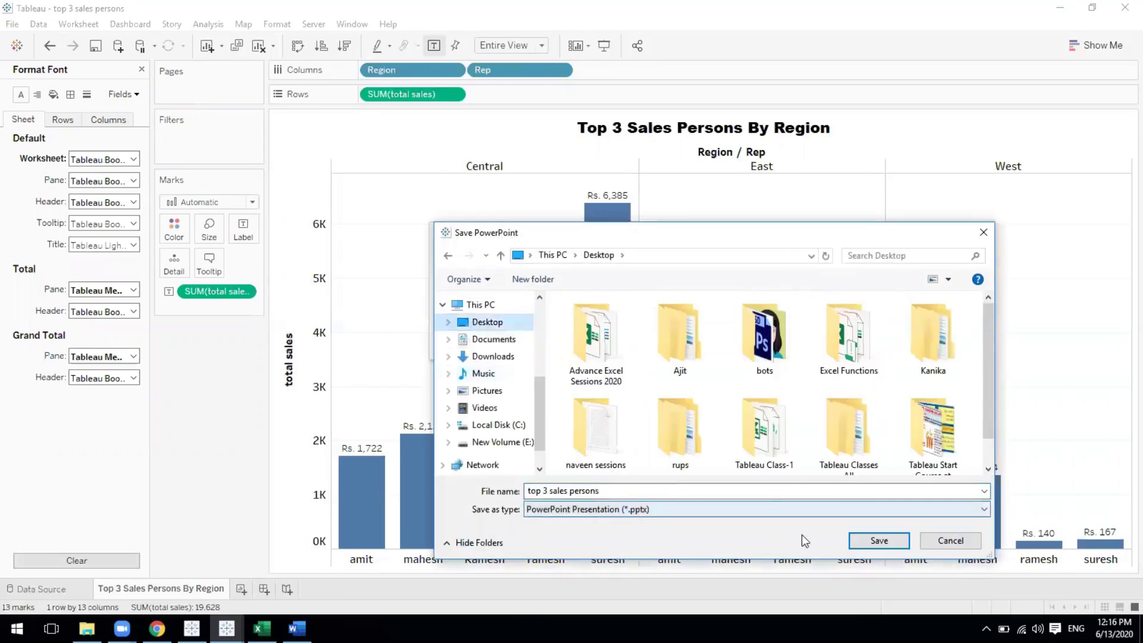
{"action": "left_click", "coordinate": [854, 540]}
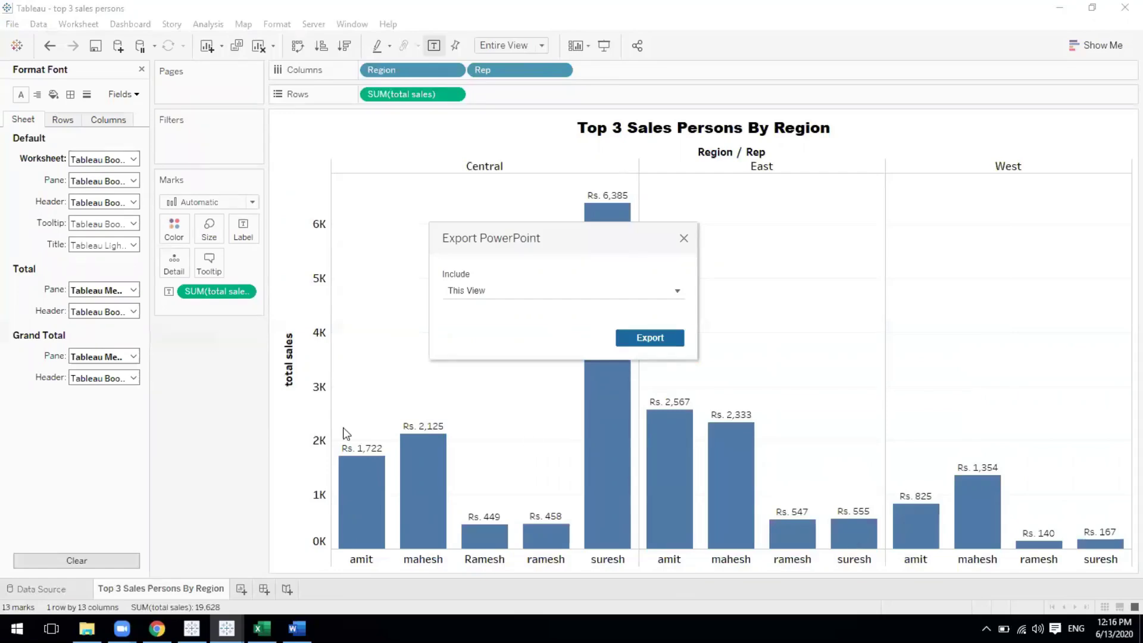
Step: Show the desktop and move the exported top 3 sales persons presentation to an empty area near the centre
{"action": "key", "text": "super"}
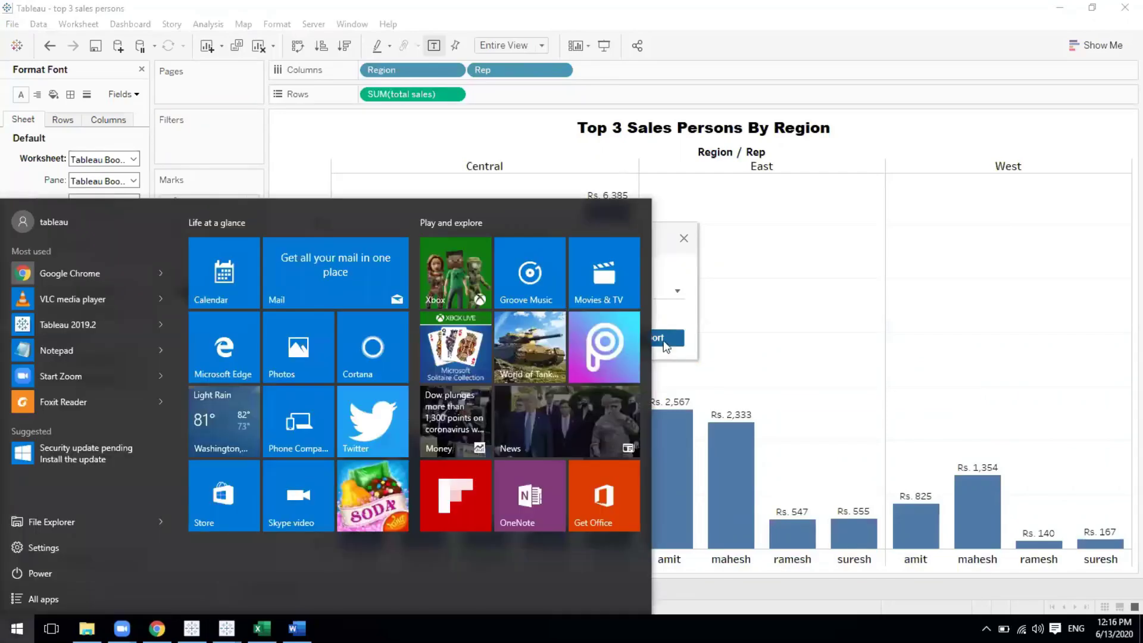
{"action": "left_click", "coordinate": [650, 333]}
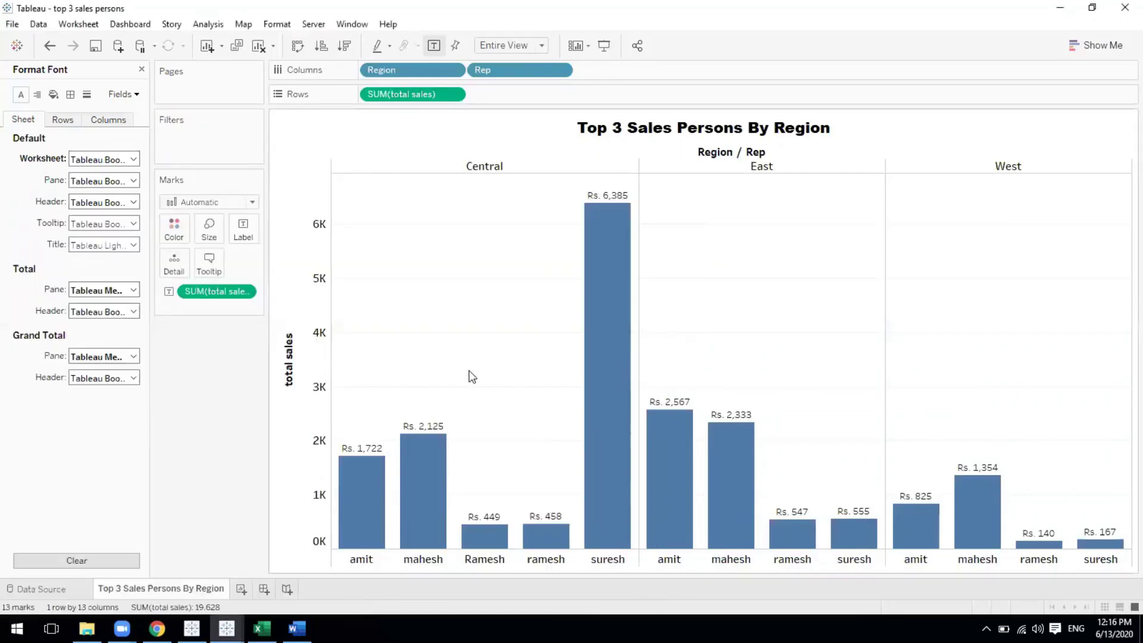
{"action": "key", "text": "super+d"}
{"action": "left_click_drag", "start_coordinate": [16, 584], "coordinate": [420, 399]}
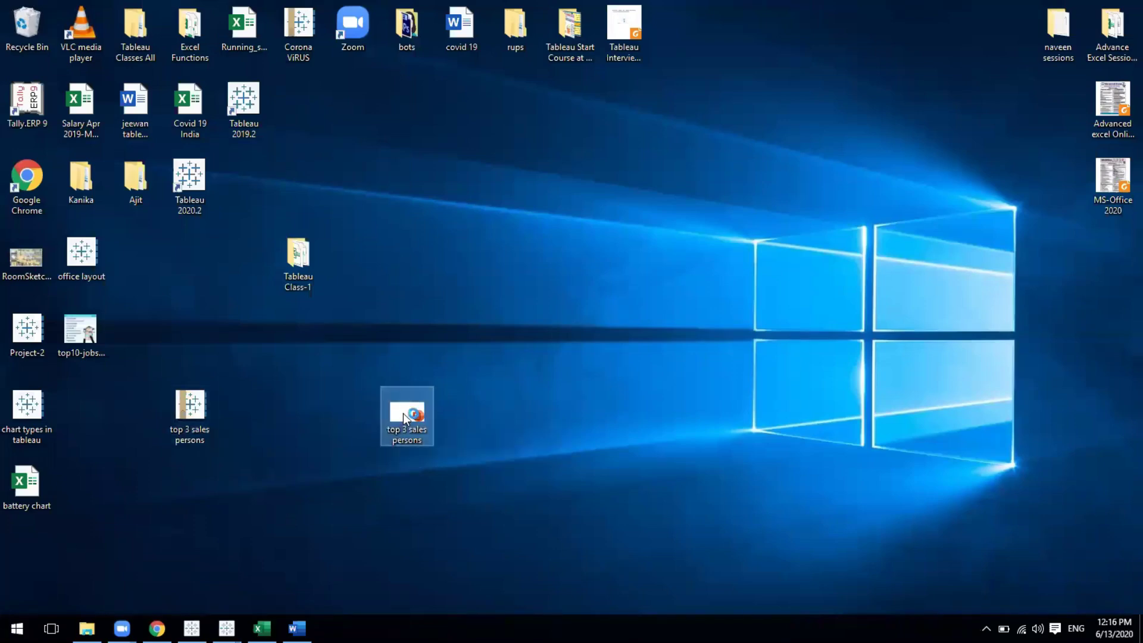
Step: Open the exported presentation in PowerPoint, view the chart on slide 2 and nudge its picture slightly downward
{"action": "double_click", "coordinate": [404, 419]}
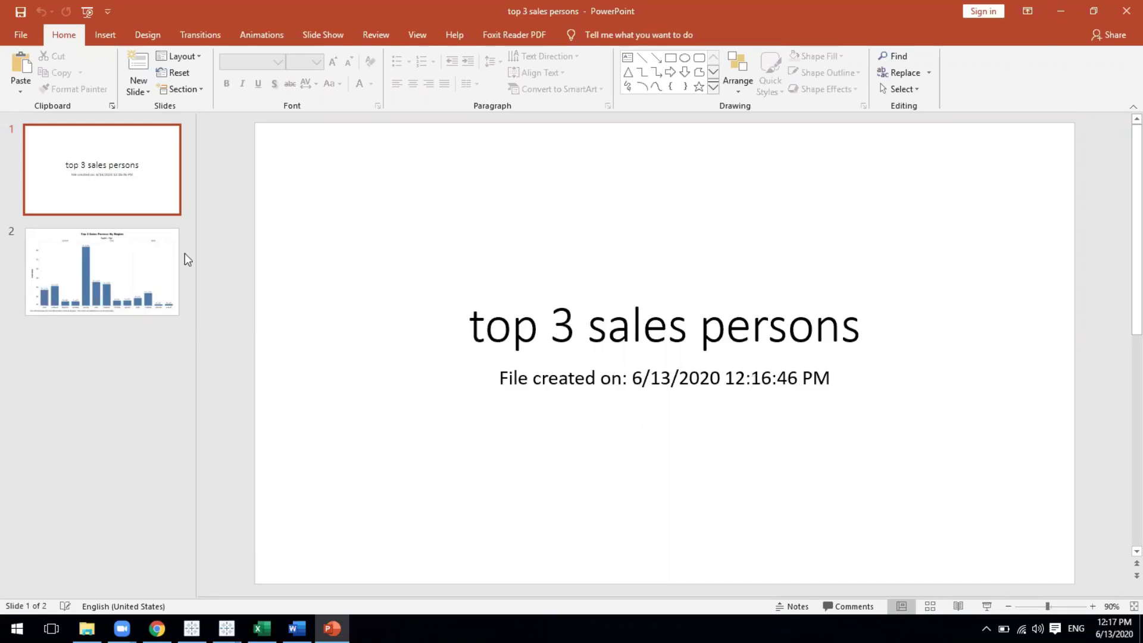
{"action": "left_click", "coordinate": [150, 282]}
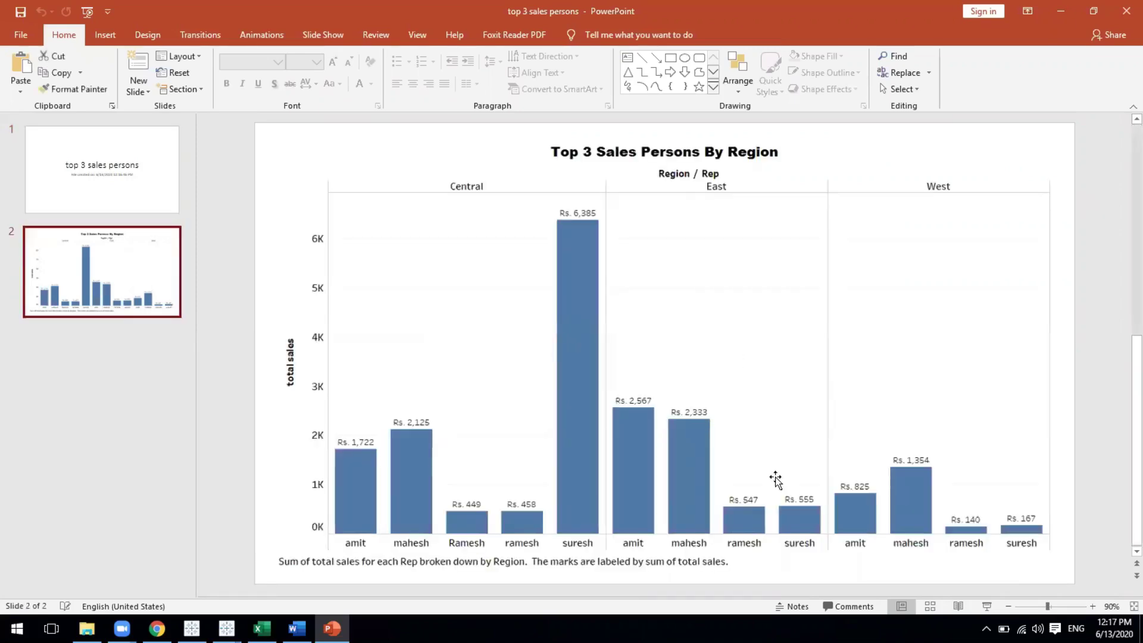
{"action": "left_click_drag", "start_coordinate": [421, 450], "coordinate": [422, 453]}
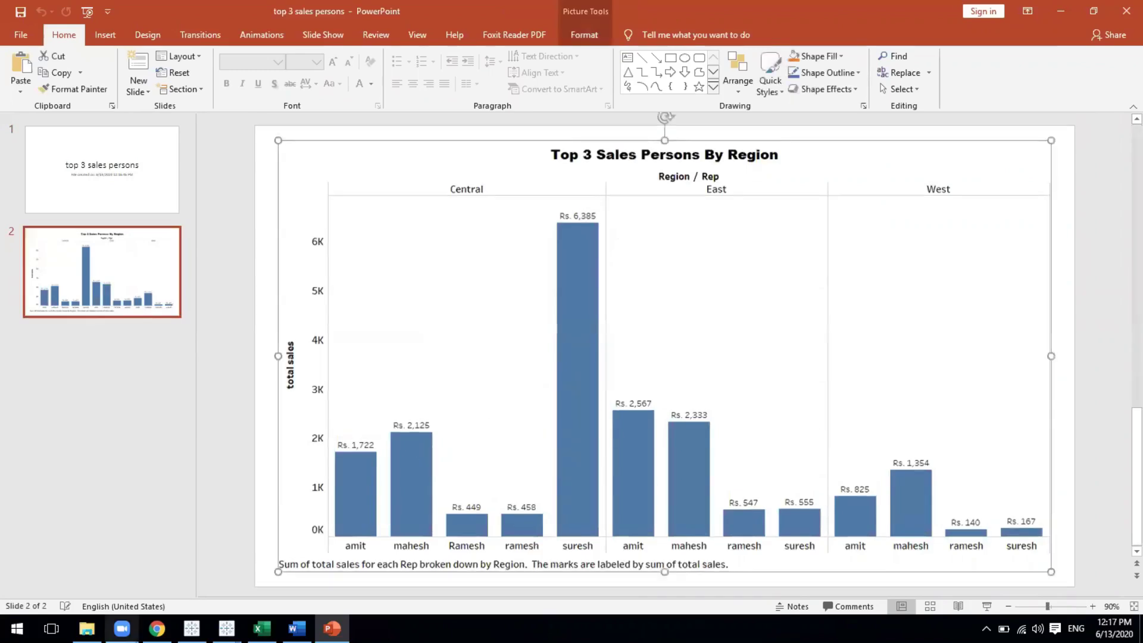
Step: Switch back to the Tableau workbook and print the active sheet in landscape to a PDF named top 3 sales persons on the Desktop
{"action": "mouse_move", "coordinate": [227, 629]}
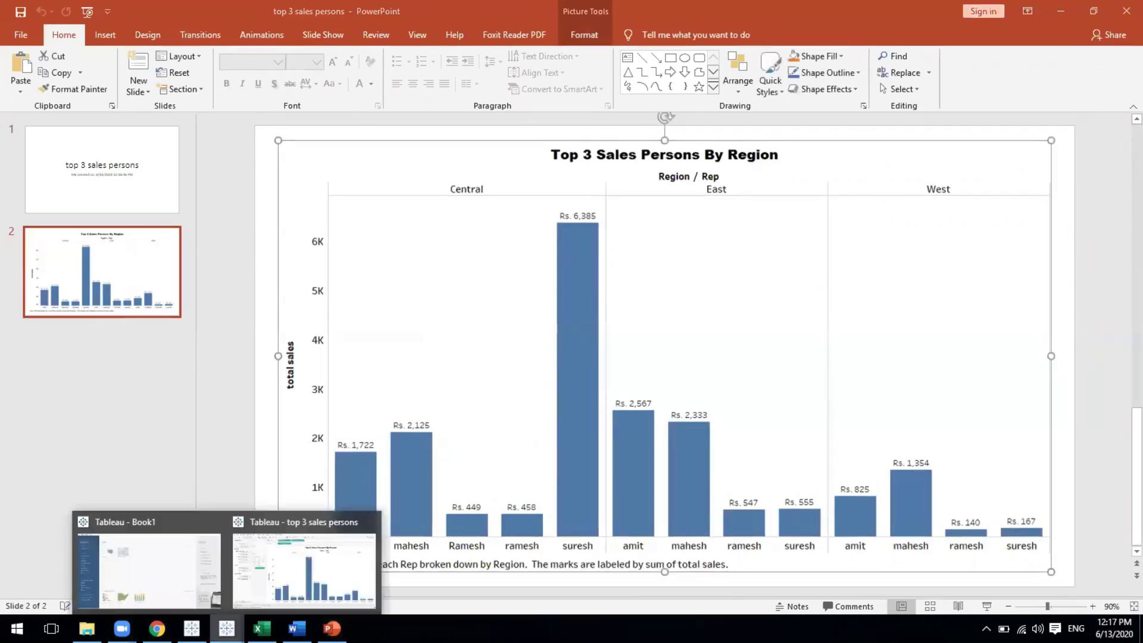
{"action": "mouse_move", "coordinate": [163, 567]}
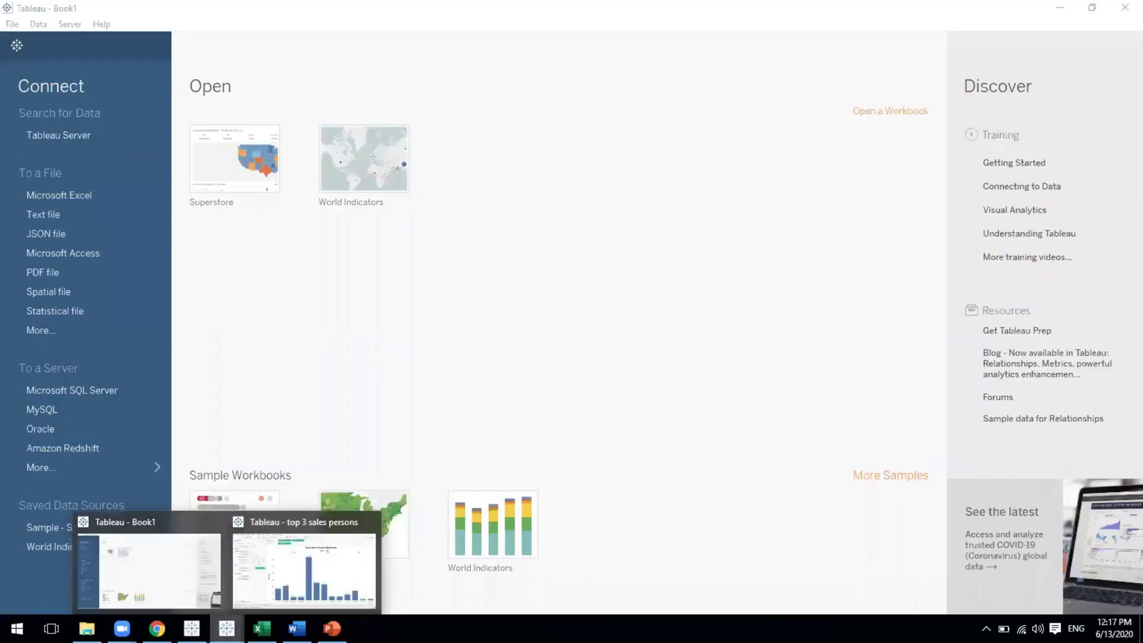
{"action": "left_click", "coordinate": [288, 571]}
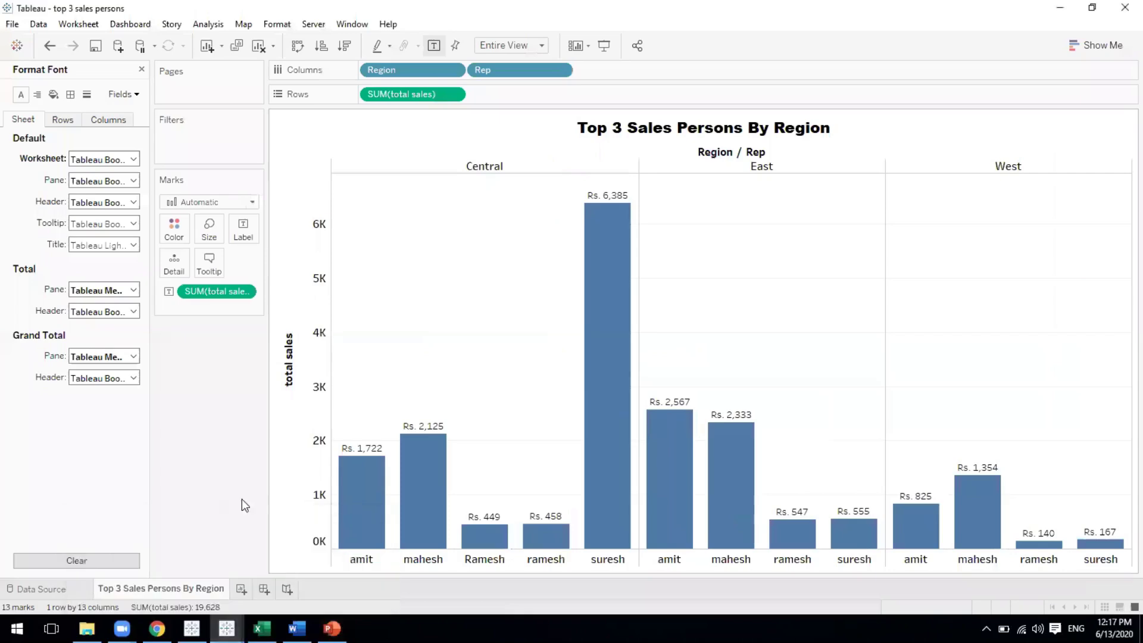
{"action": "left_click", "coordinate": [11, 26]}
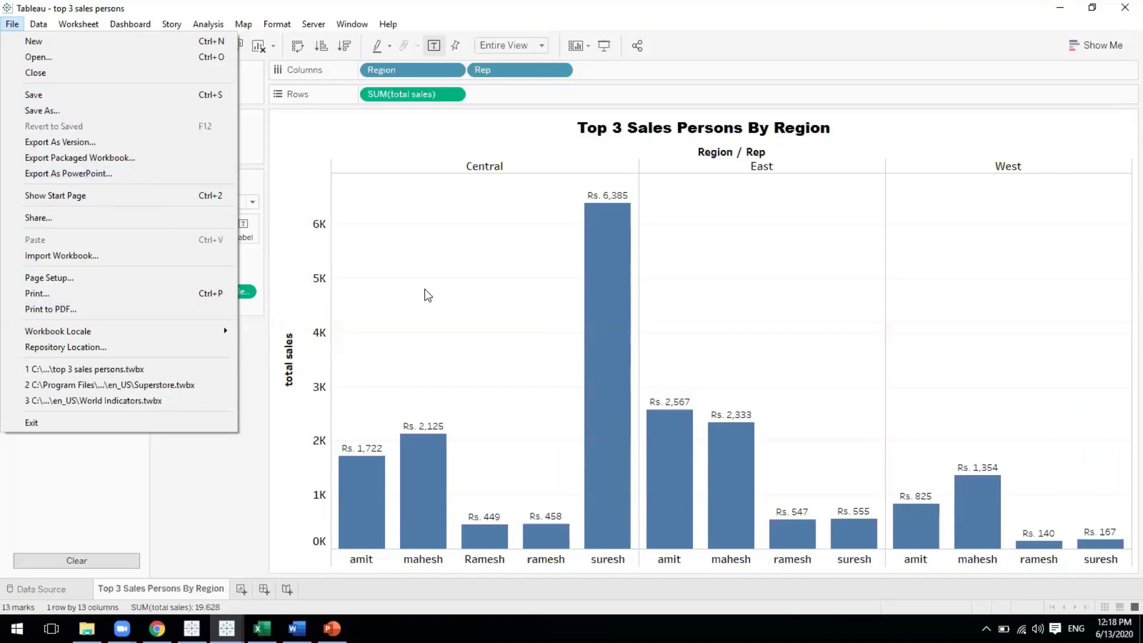
{"action": "left_click", "coordinate": [60, 309]}
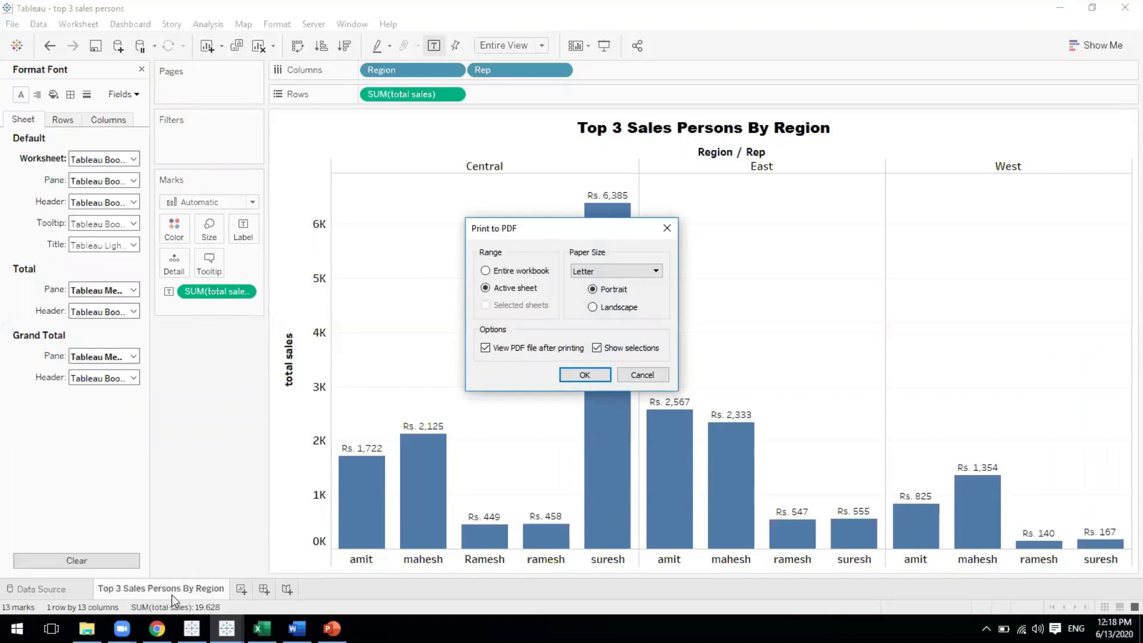
{"action": "left_click", "coordinate": [524, 274]}
{"action": "left_click", "coordinate": [493, 290]}
{"action": "left_click", "coordinate": [596, 309]}
{"action": "left_click", "coordinate": [597, 375]}
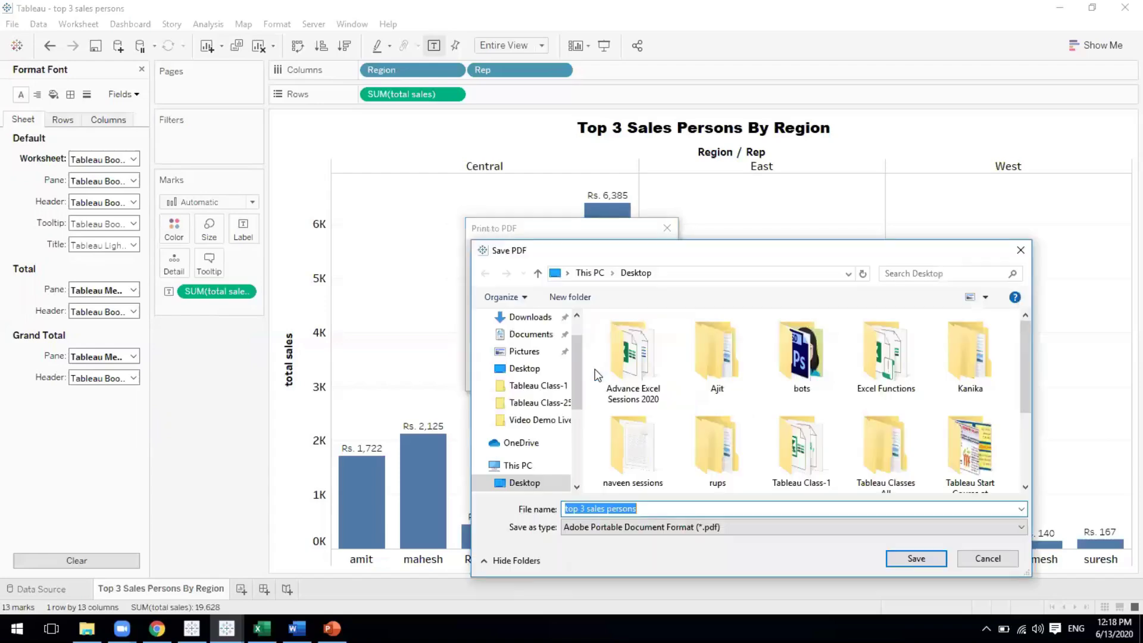
{"action": "left_click", "coordinate": [940, 560]}
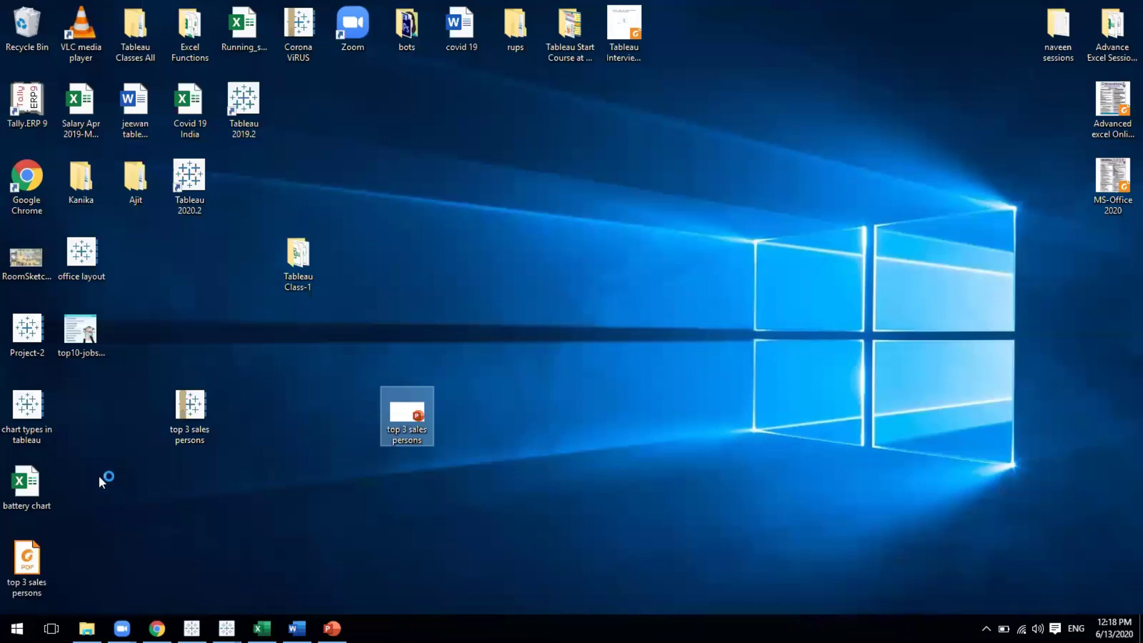
Step: Examine both pages of the exported top 3 sales persons PDF in Foxit Reader at 75% zoom
{"action": "left_click_drag", "start_coordinate": [27, 562], "coordinate": [96, 416]}
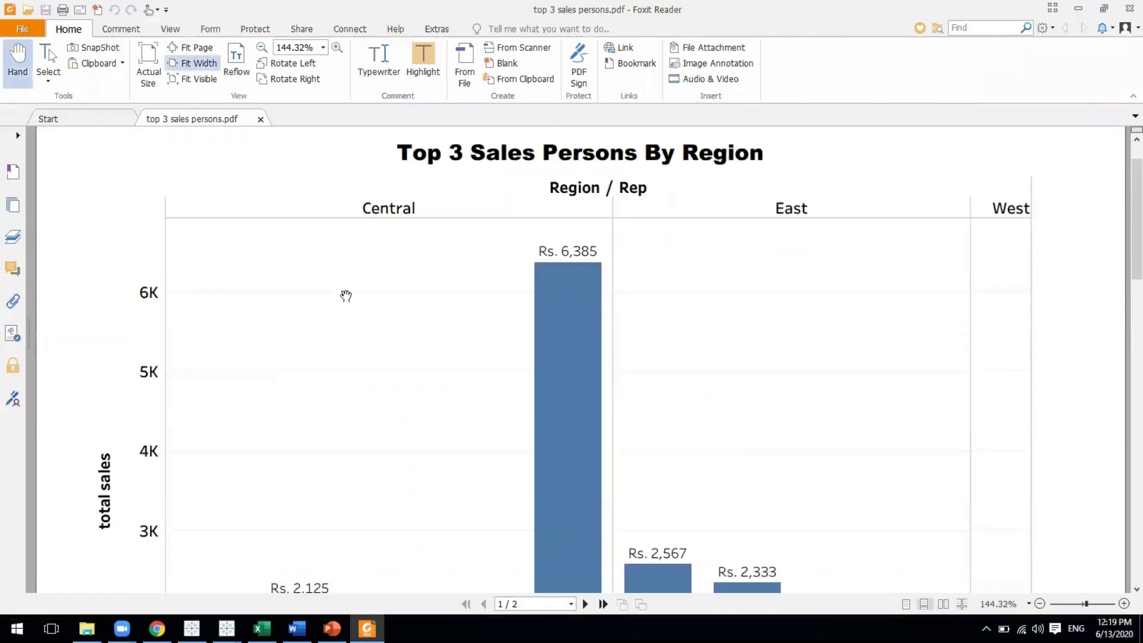
{"action": "scroll", "coordinate": [491, 343], "scroll_direction": "down", "scroll_amount": 1}
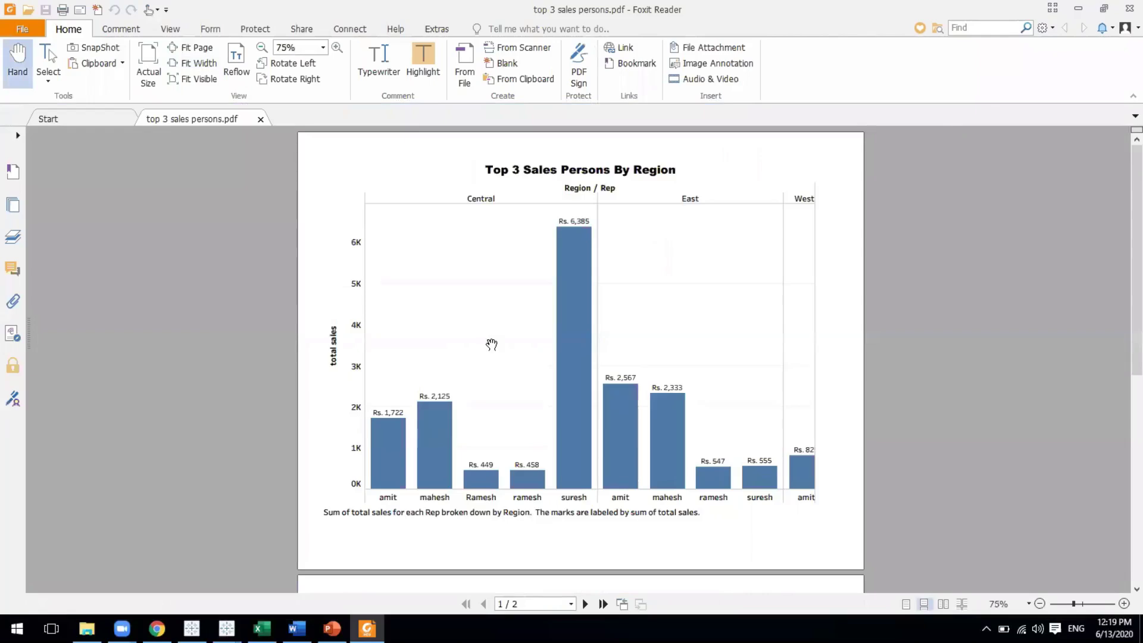
{"action": "scroll", "coordinate": [491, 343], "scroll_direction": "down", "scroll_amount": 1}
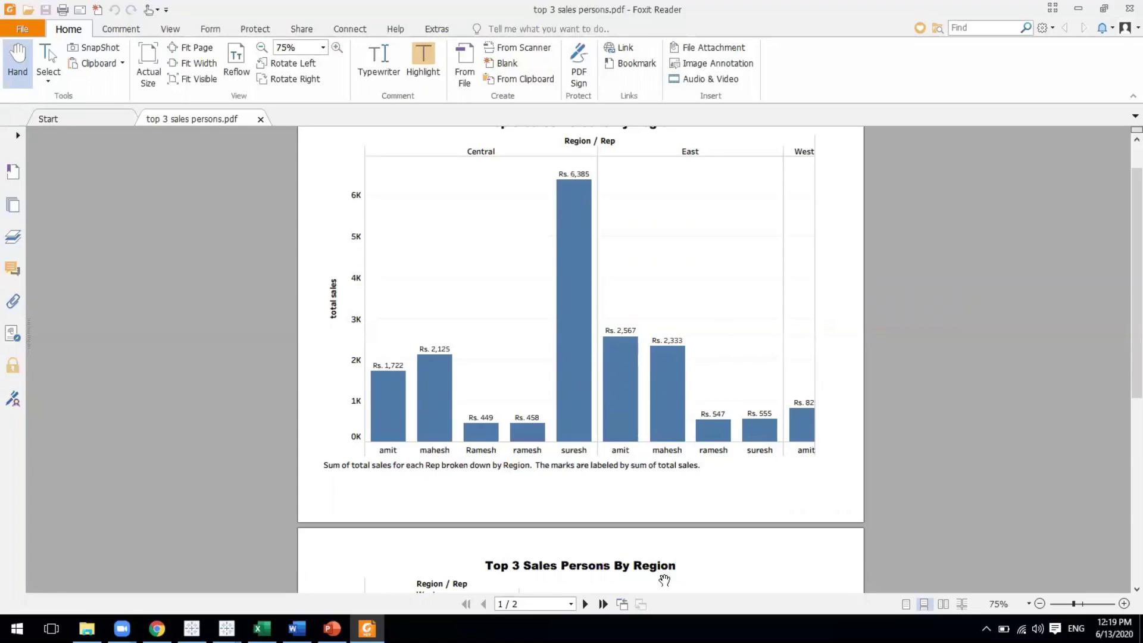
{"action": "left_click", "coordinate": [587, 604]}
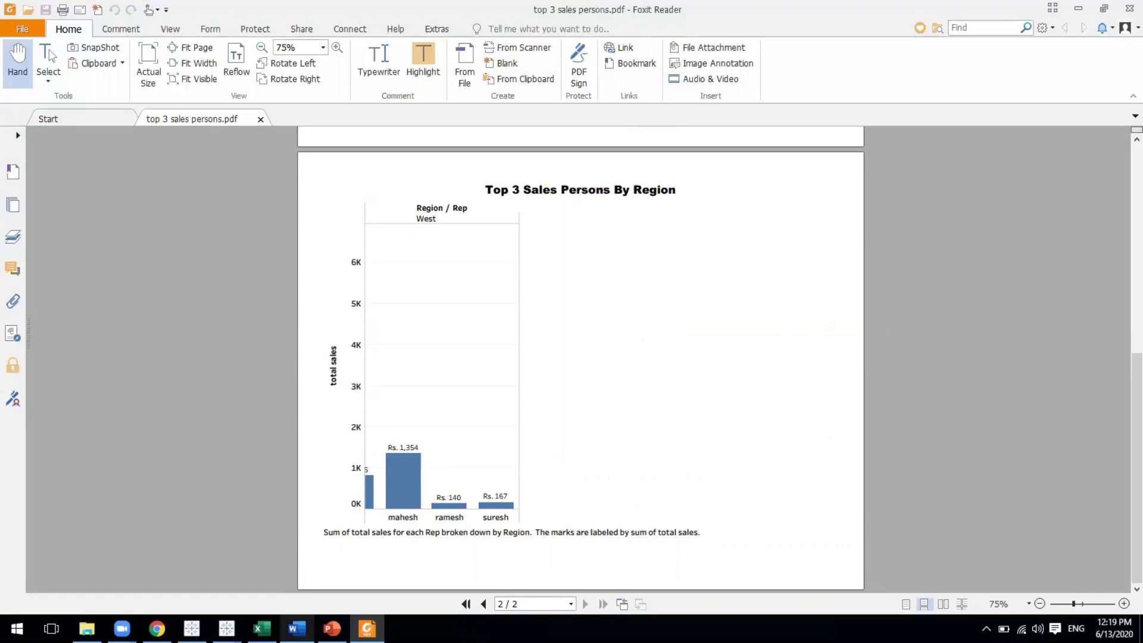
Step: Switch to the Excel workbook and move the pasted chart picture slightly right and down, away from the data columns
{"action": "left_click", "coordinate": [262, 629]}
{"action": "left_click", "coordinate": [512, 322]}
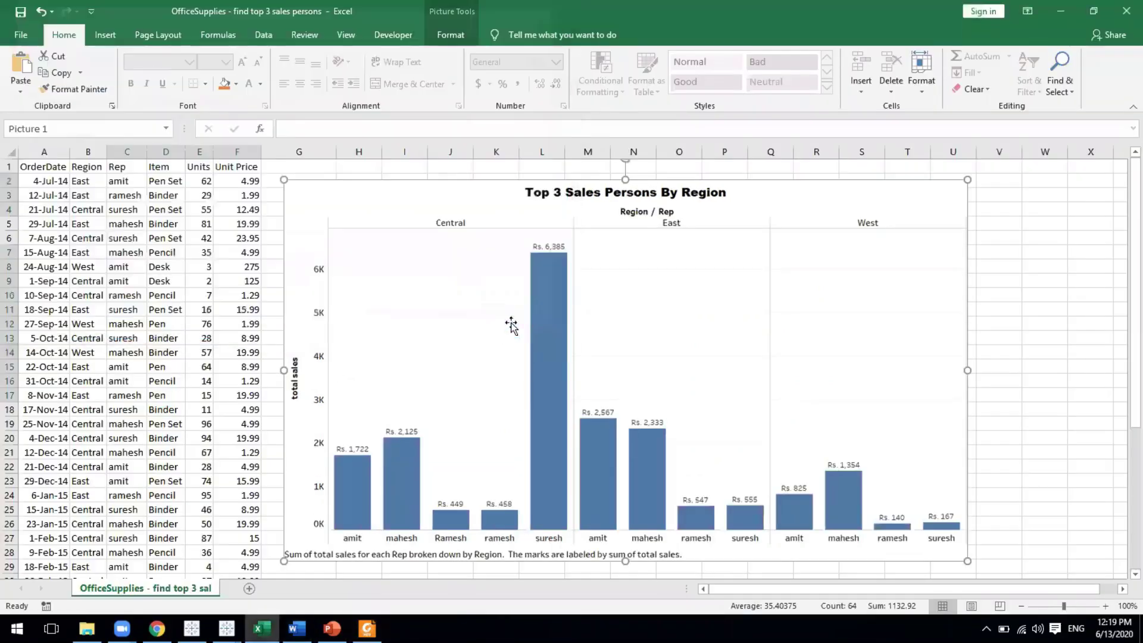
{"action": "left_click_drag", "start_coordinate": [487, 304], "coordinate": [546, 311]}
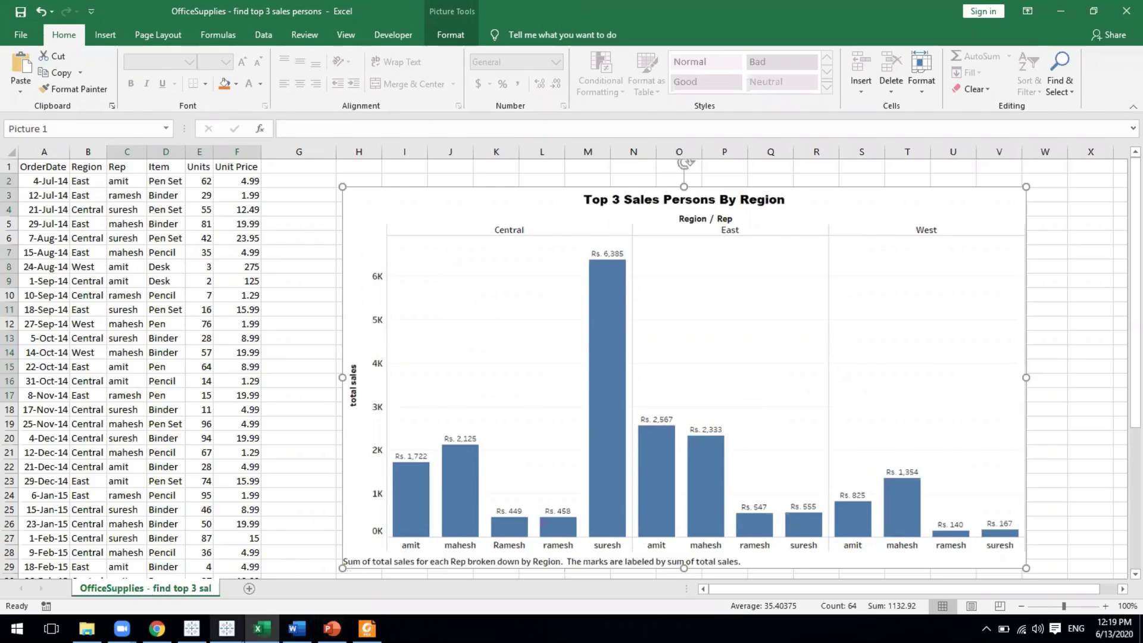
Step: Switch back to the Tableau workbook and close the Format Font pane to show the data fields again
{"action": "left_click", "coordinate": [227, 629]}
{"action": "left_click", "coordinate": [301, 572]}
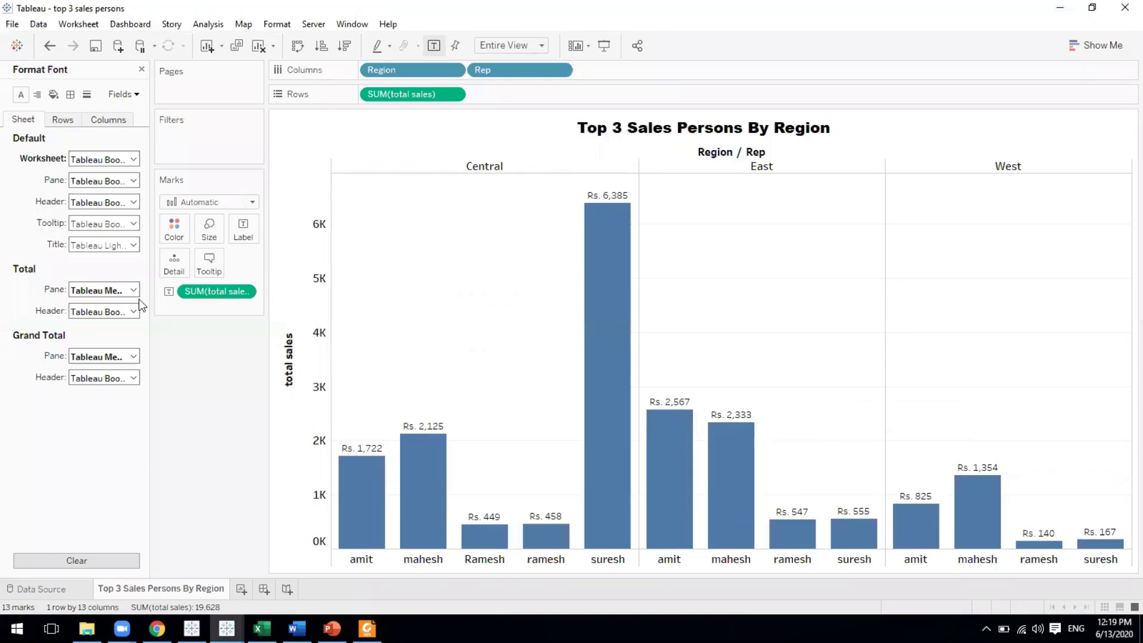
{"action": "left_click", "coordinate": [12, 24]}
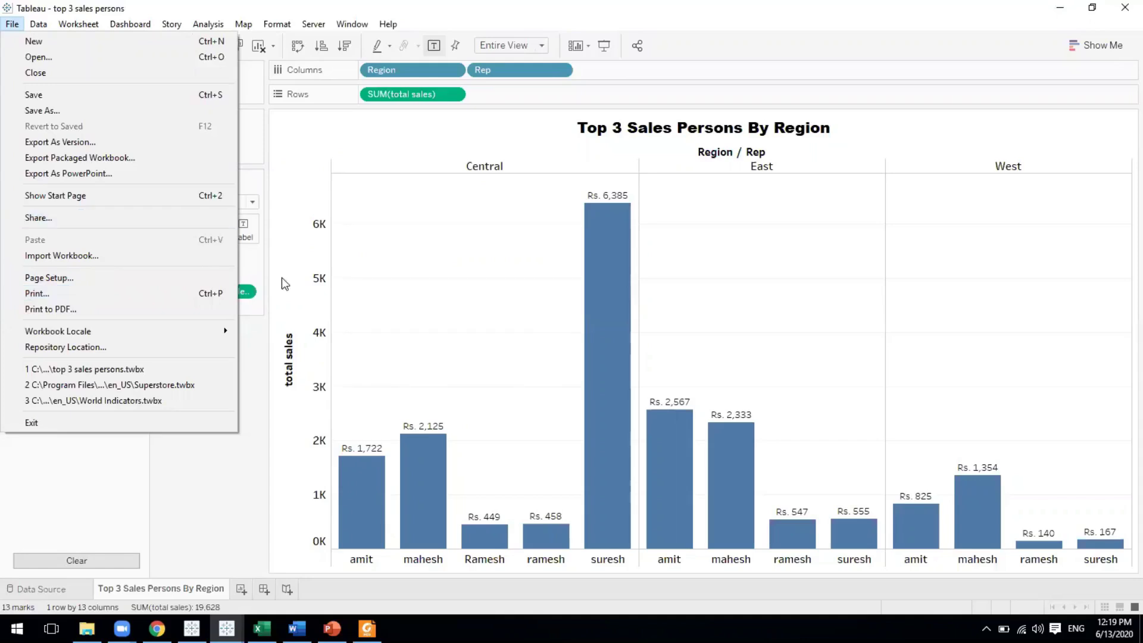
{"action": "left_click", "coordinate": [489, 240]}
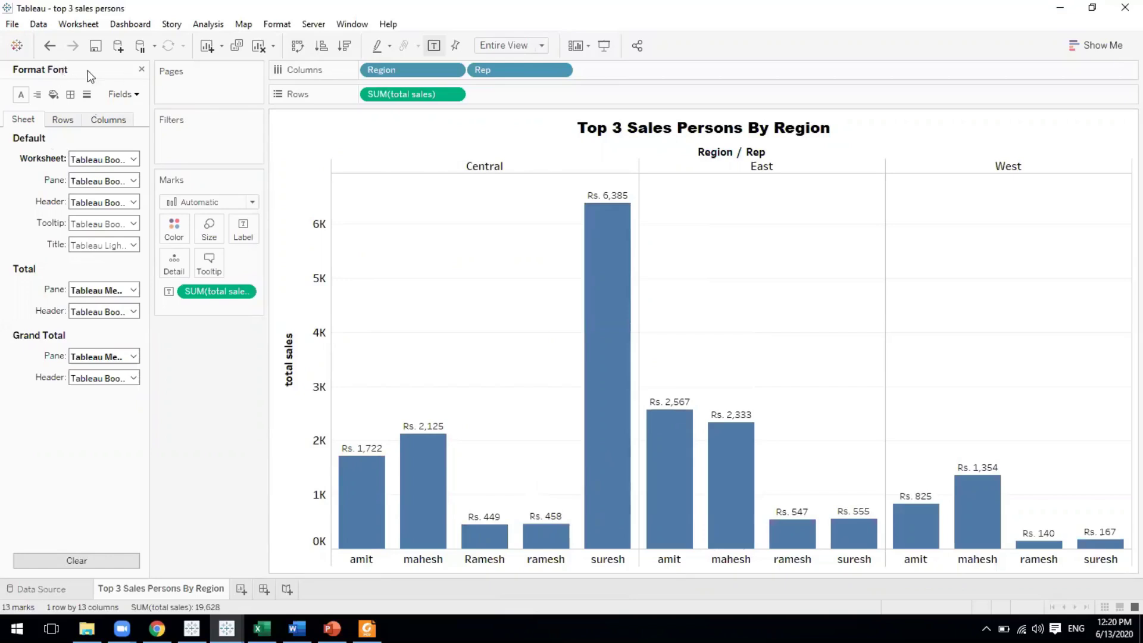
{"action": "left_click", "coordinate": [141, 69]}
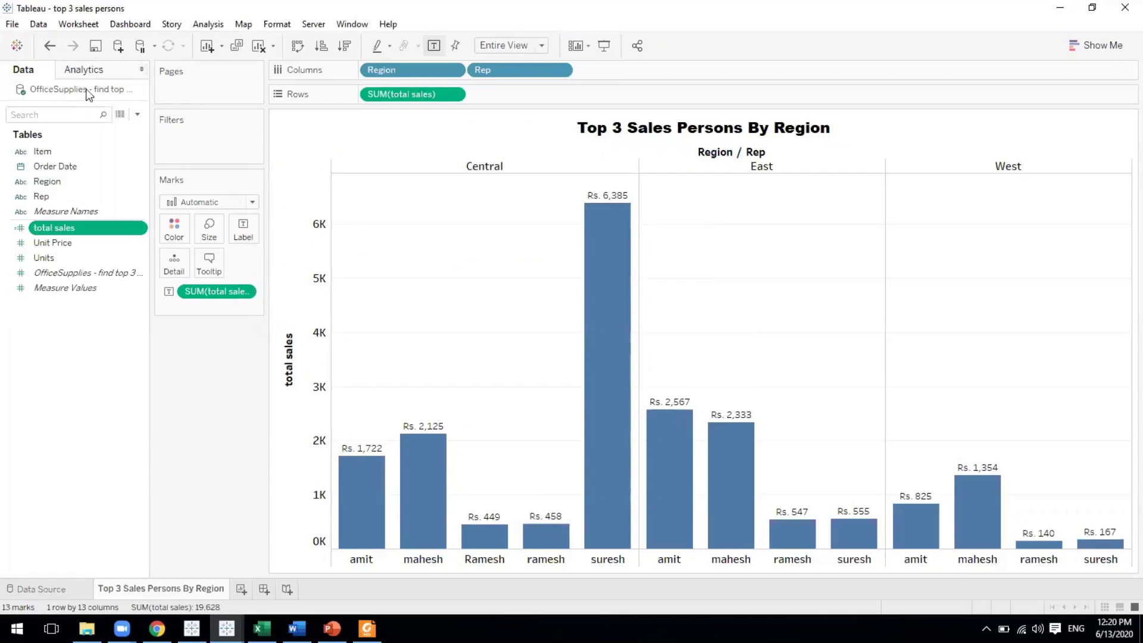
Step: Color the bars by Rep and add Rep to the bar labels alongside the total sales
{"action": "left_click_drag", "start_coordinate": [44, 203], "coordinate": [173, 229]}
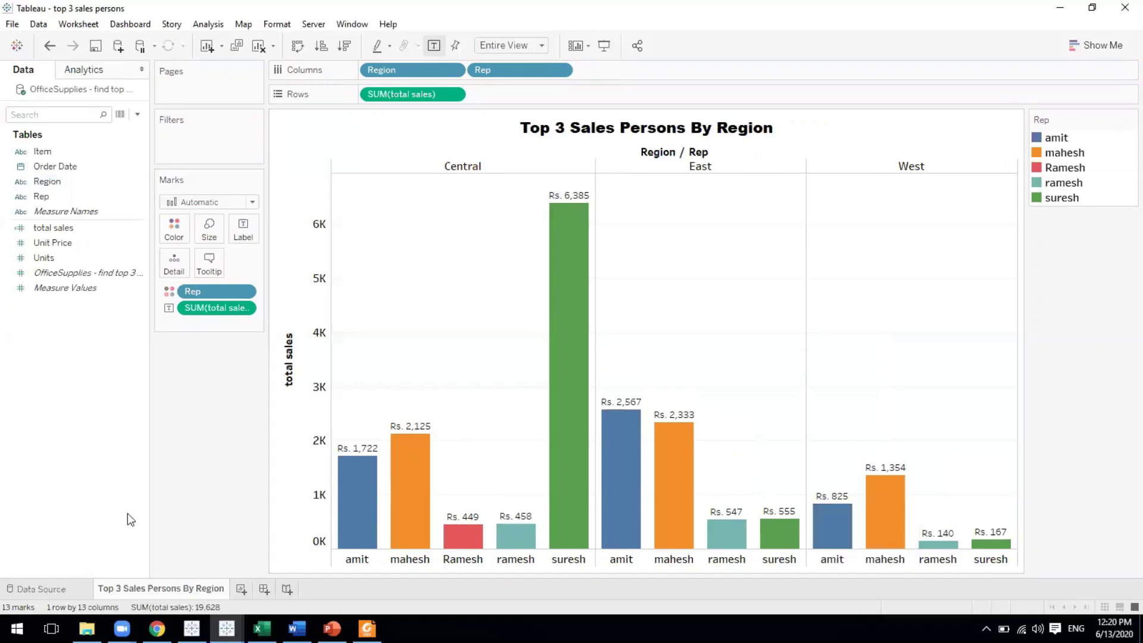
{"action": "left_click", "coordinate": [85, 198]}
{"action": "left_click_drag", "start_coordinate": [86, 198], "coordinate": [235, 231]}
{"action": "mouse_move", "coordinate": [425, 453]}
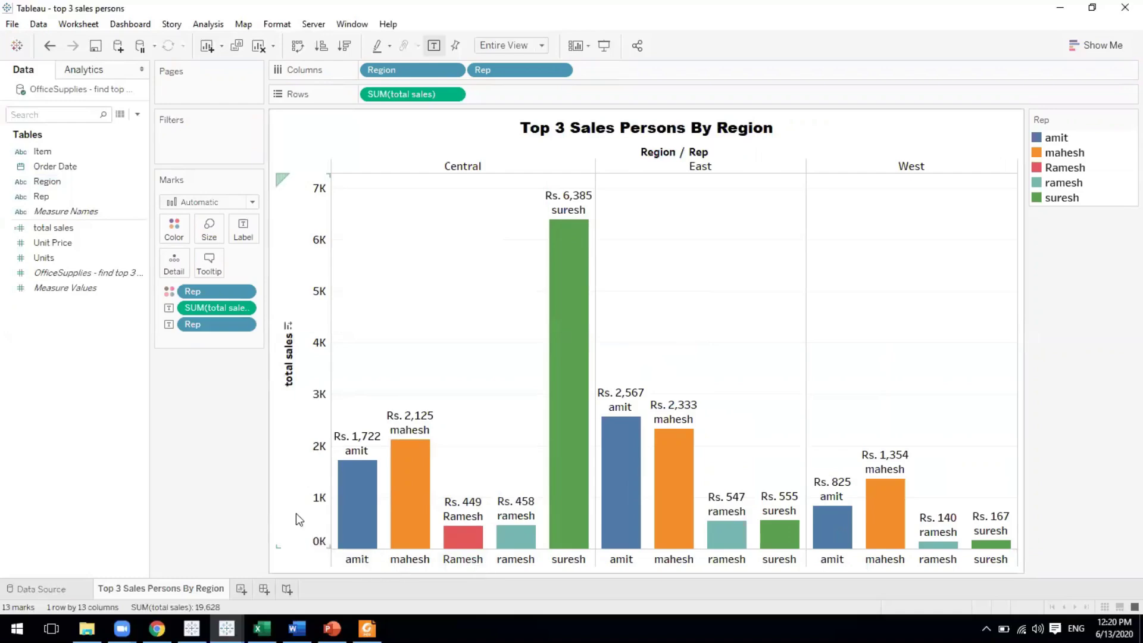
{"action": "mouse_move", "coordinate": [420, 485]}
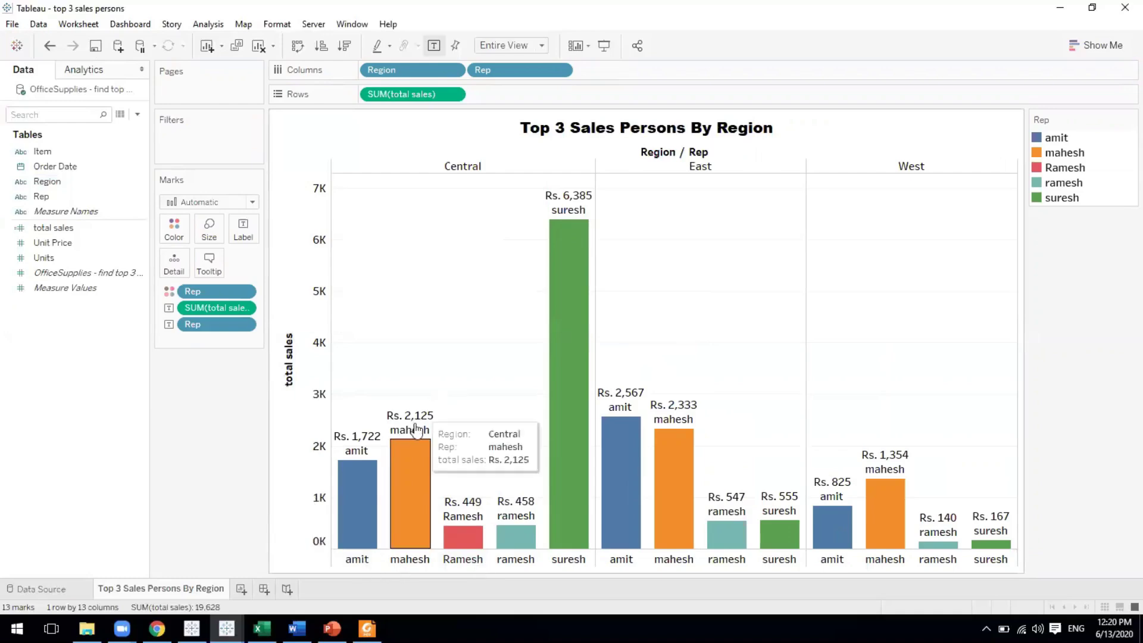
Step: Hide the second rep's column in the Central region and undo the change
{"action": "right_click", "coordinate": [417, 563]}
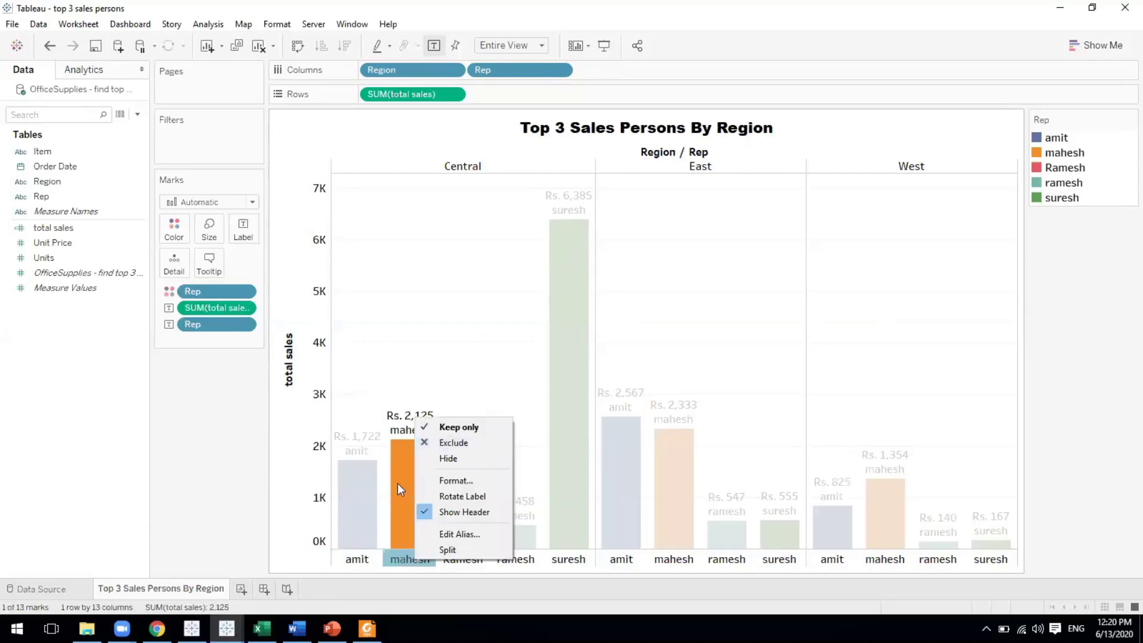
{"action": "left_click", "coordinate": [443, 460]}
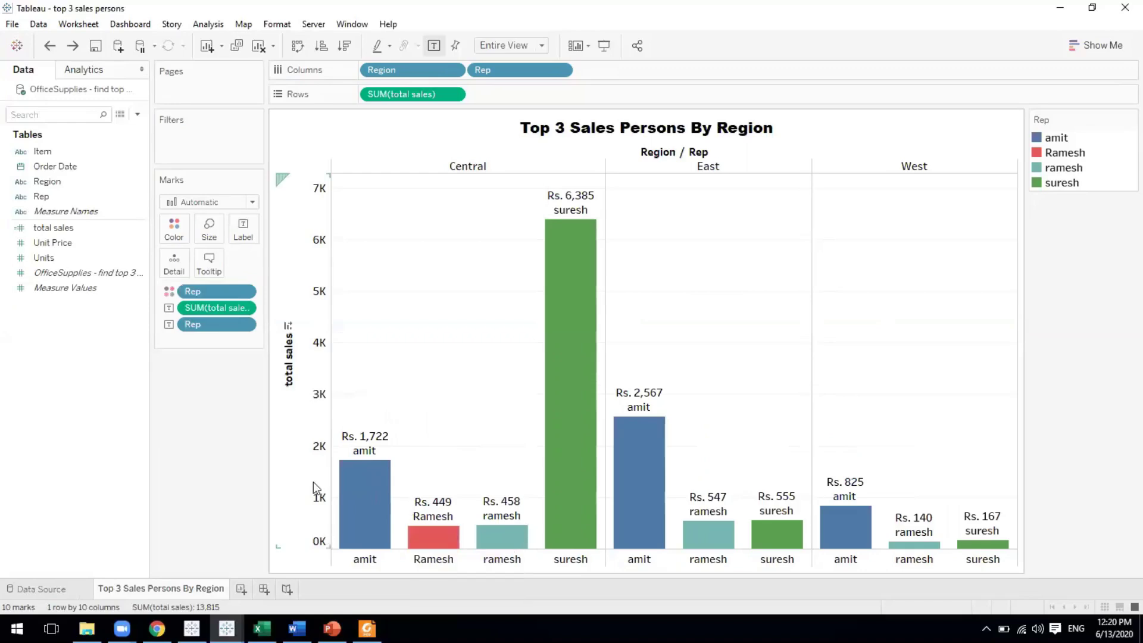
{"action": "key", "text": "ctrl+z"}
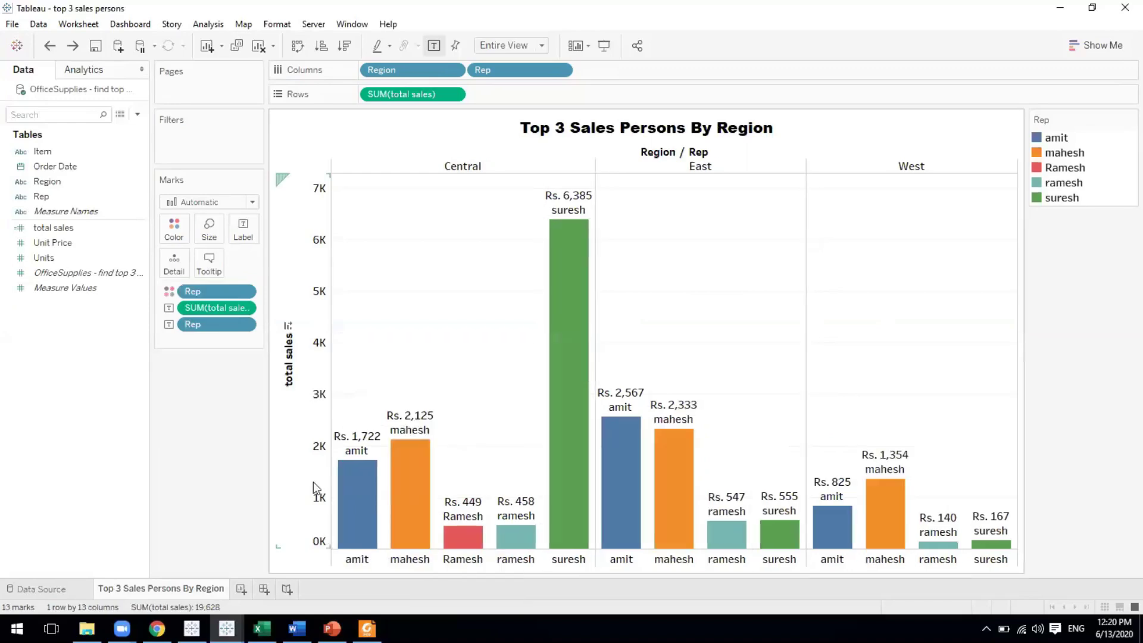
Step: Try turning off the header of rep names beneath the bars
{"action": "right_click", "coordinate": [335, 557]}
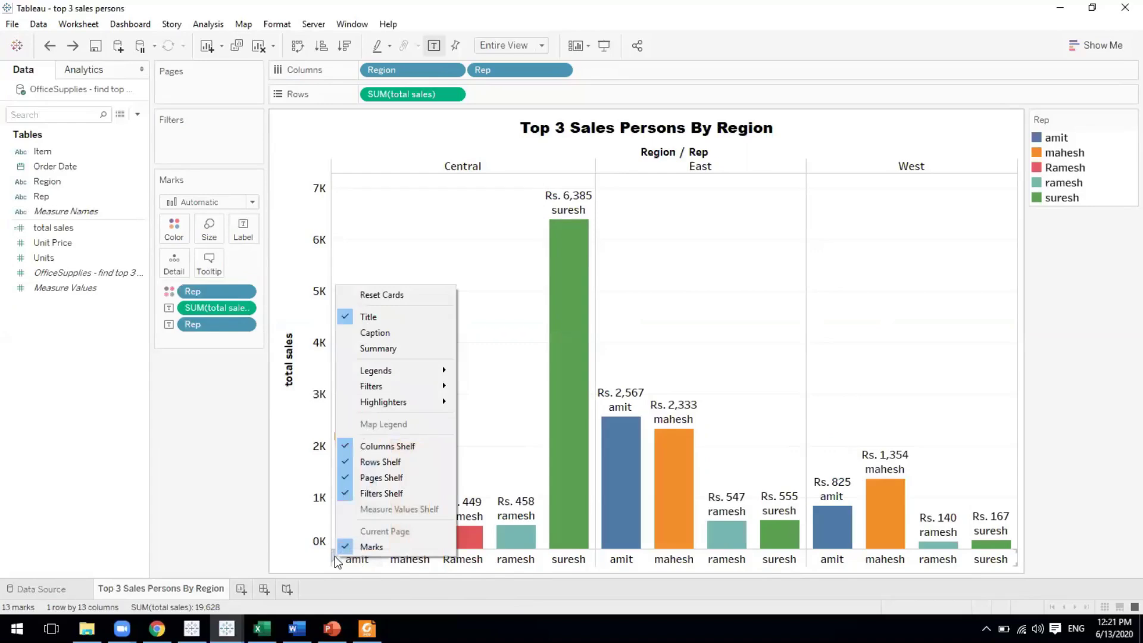
{"action": "left_click", "coordinate": [443, 567]}
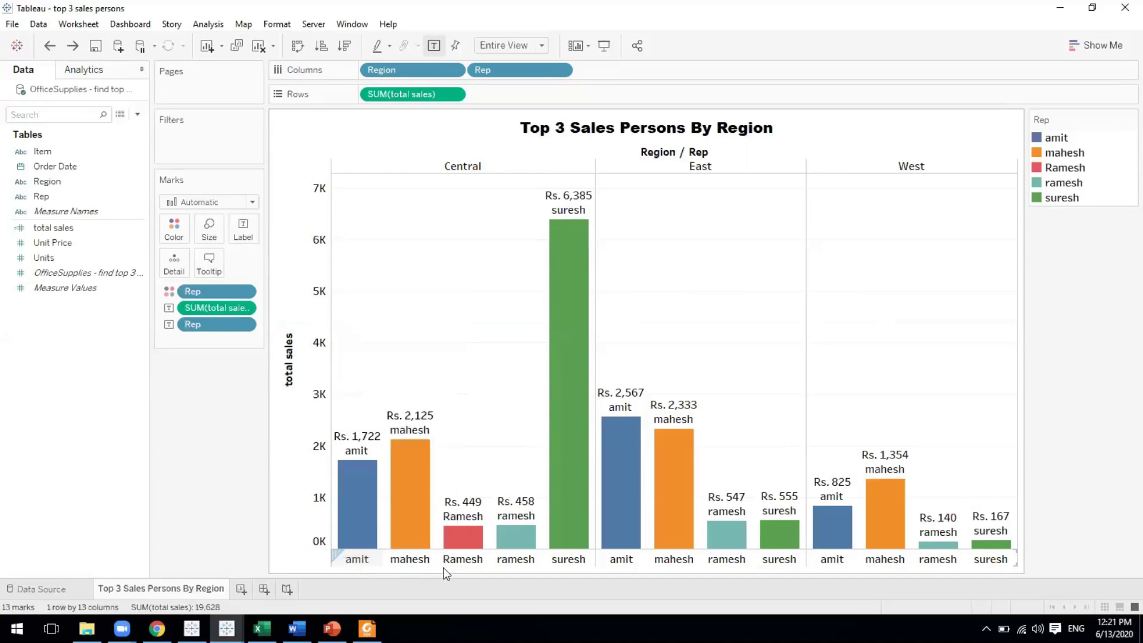
{"action": "right_click", "coordinate": [443, 567]}
{"action": "left_click", "coordinate": [440, 566]}
{"action": "left_click", "coordinate": [409, 559]}
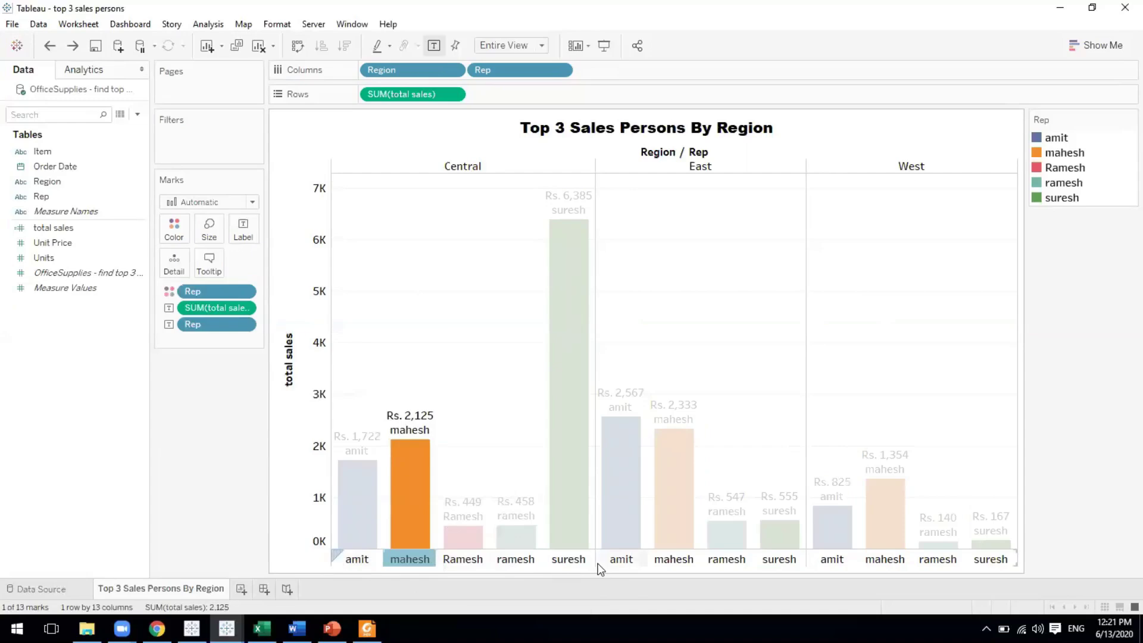
{"action": "right_click", "coordinate": [600, 567]}
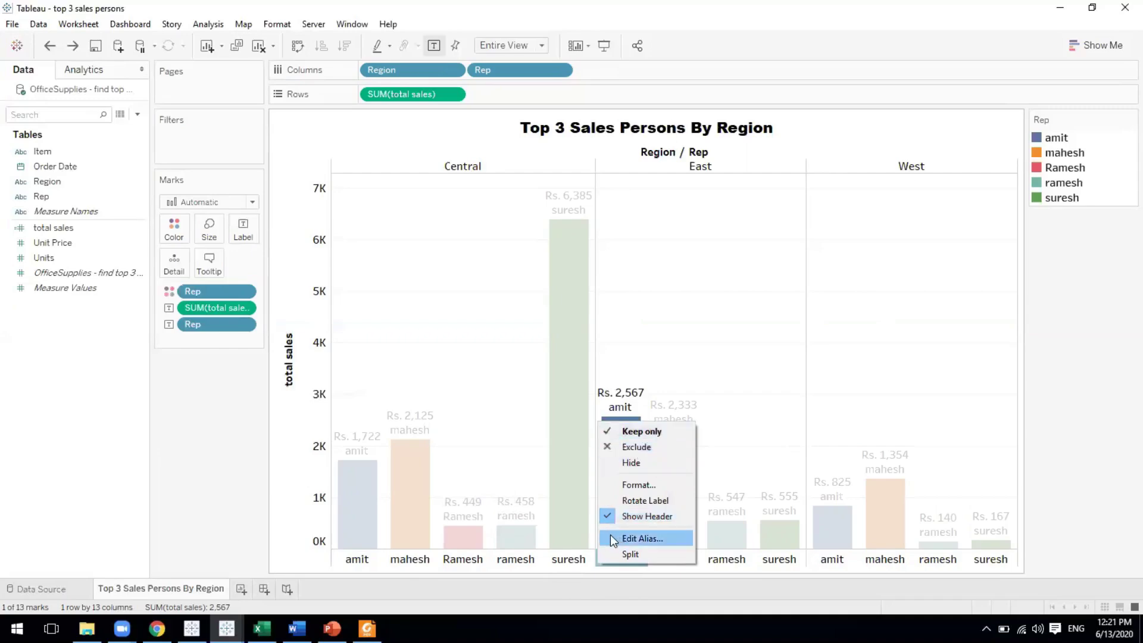
{"action": "left_click", "coordinate": [605, 515]}
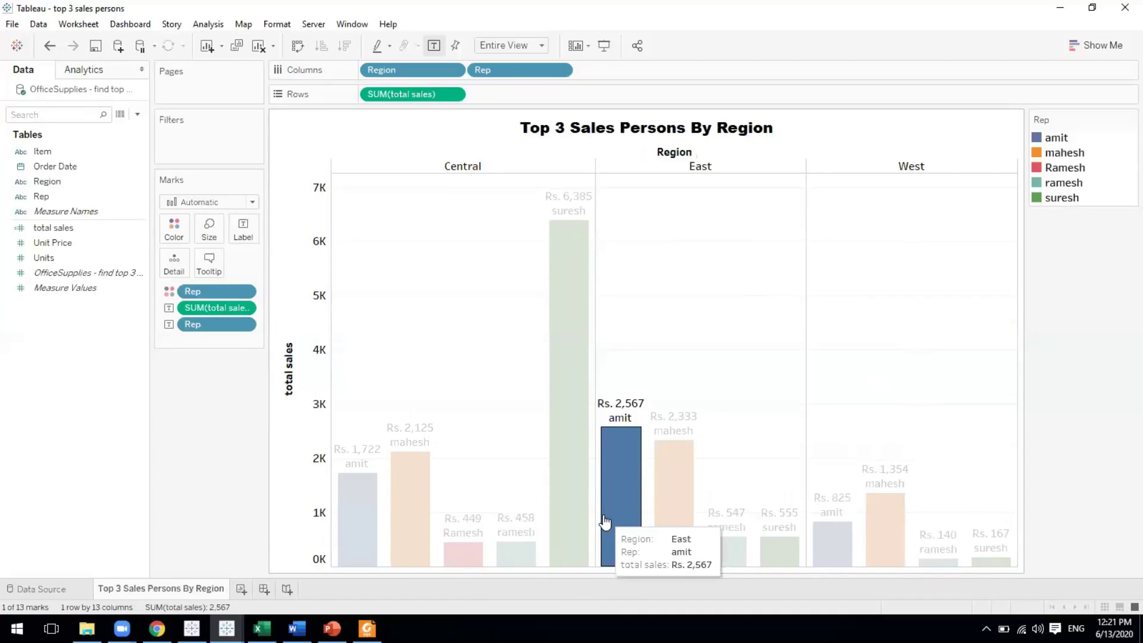
{"action": "right_click", "coordinate": [605, 516]}
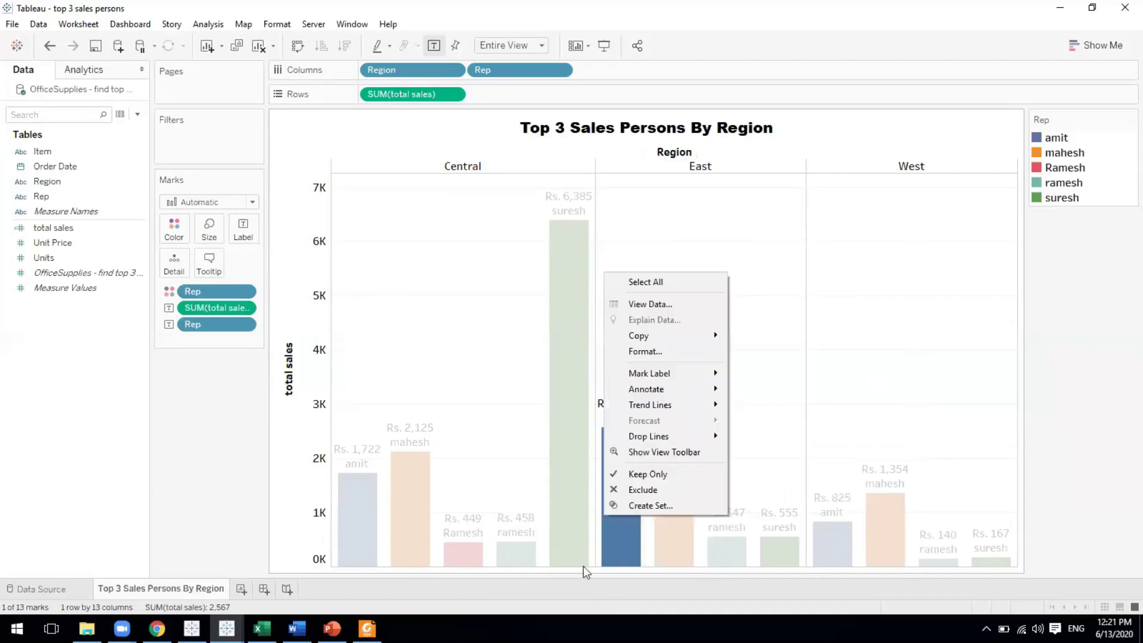
{"action": "right_click", "coordinate": [318, 468]}
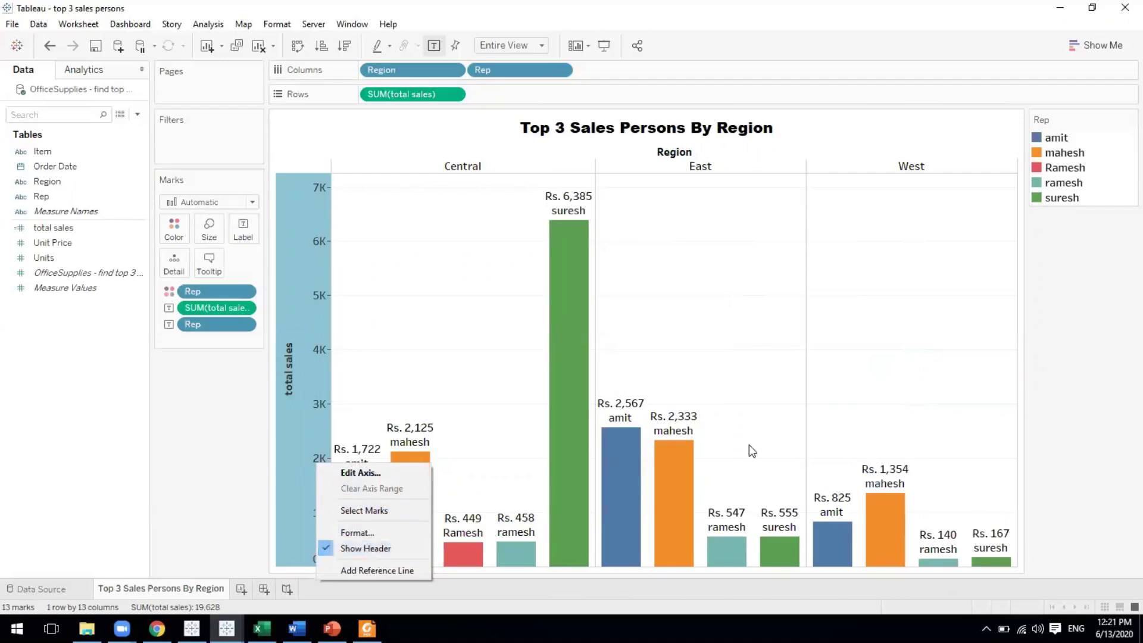
{"action": "left_click", "coordinate": [763, 433]}
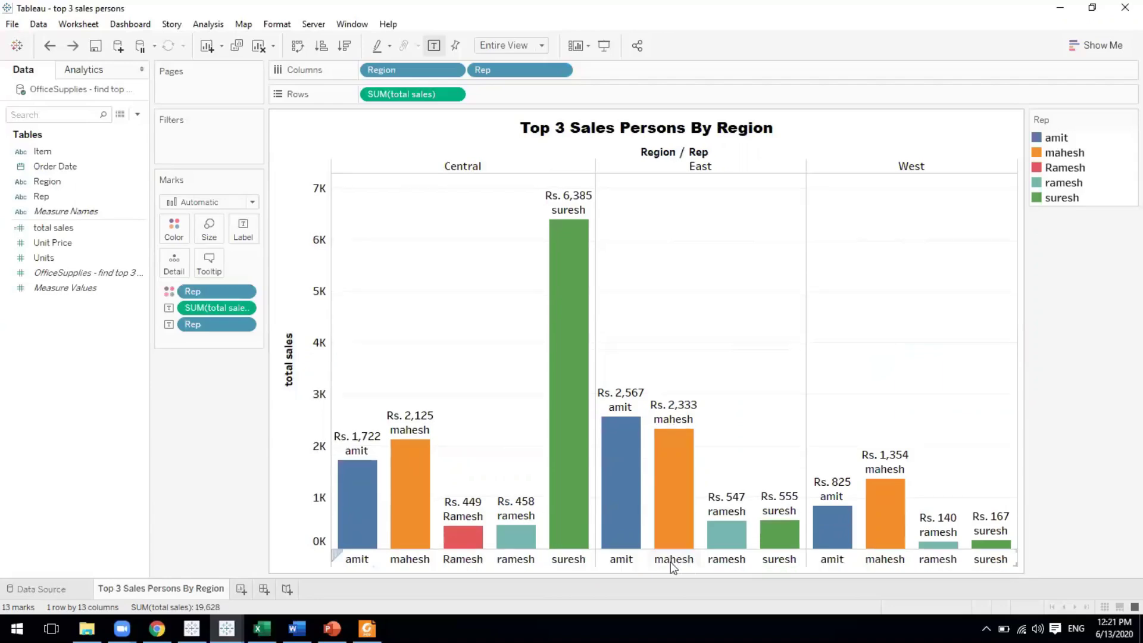
Step: Turn off Show Header for the rep names beneath the bars and clear the selection in the chart
{"action": "right_click", "coordinate": [670, 562]}
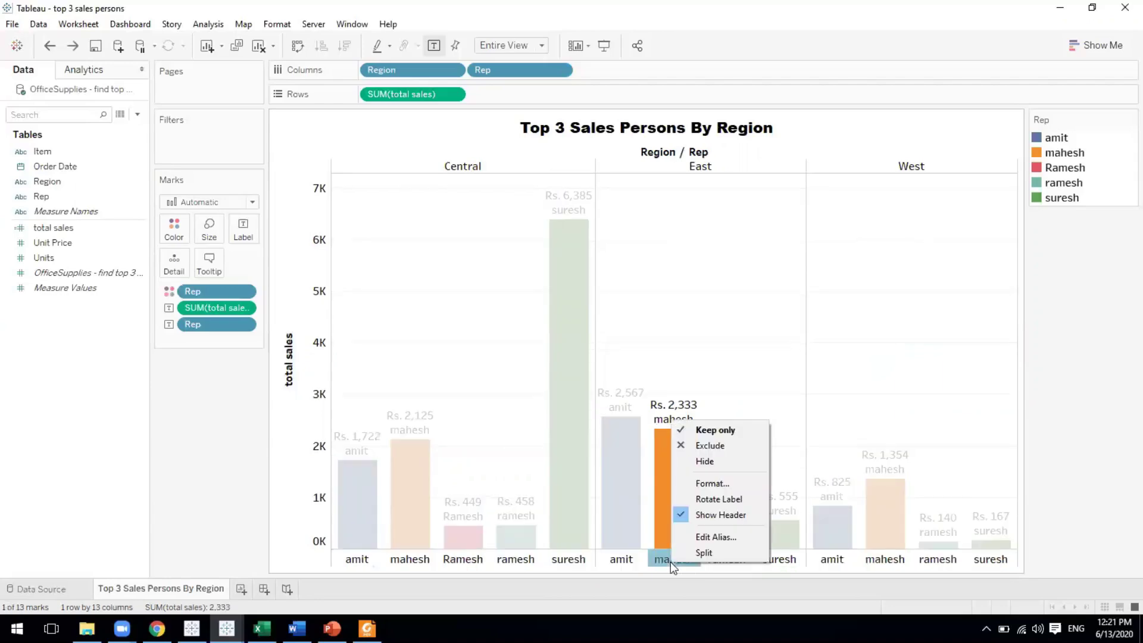
{"action": "left_click", "coordinate": [695, 515]}
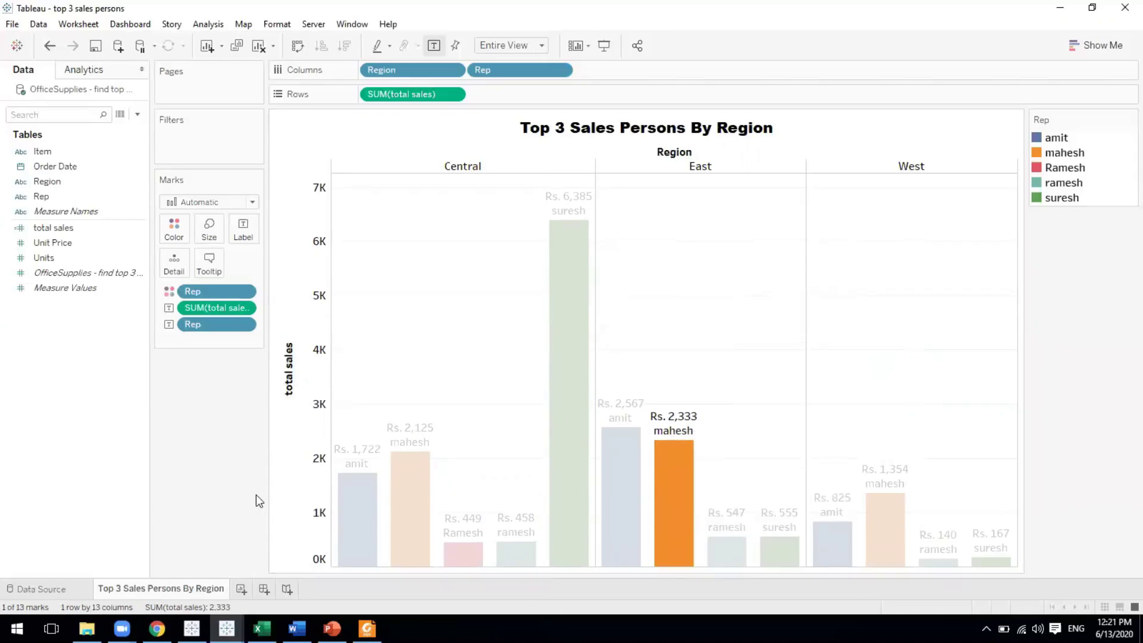
{"action": "key", "text": "Escape"}
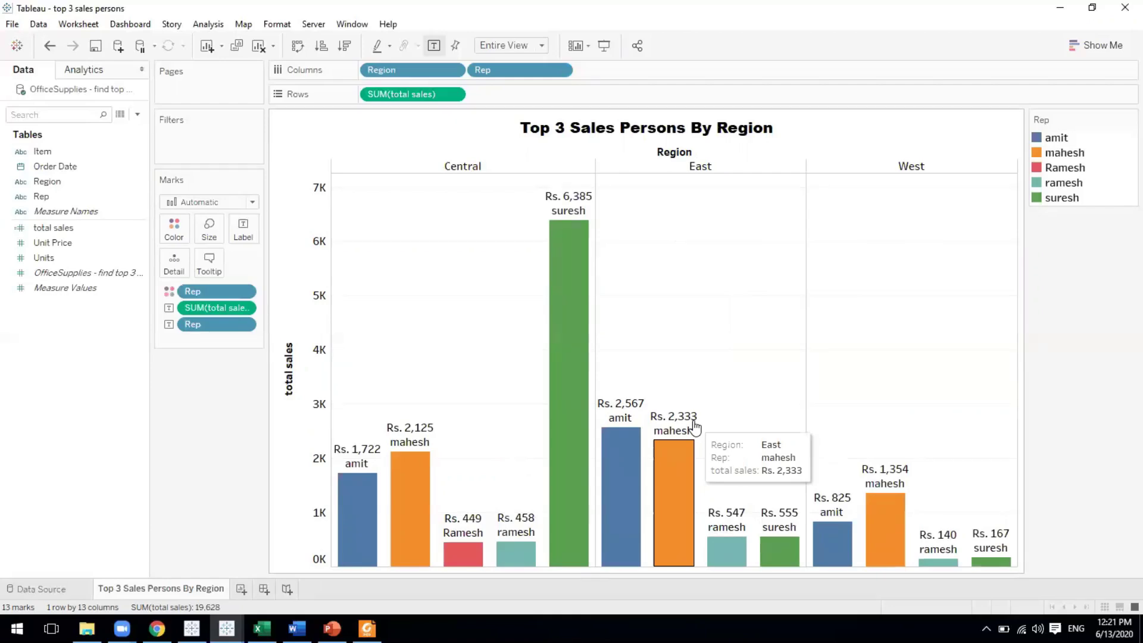
{"action": "right_click", "coordinate": [343, 566]}
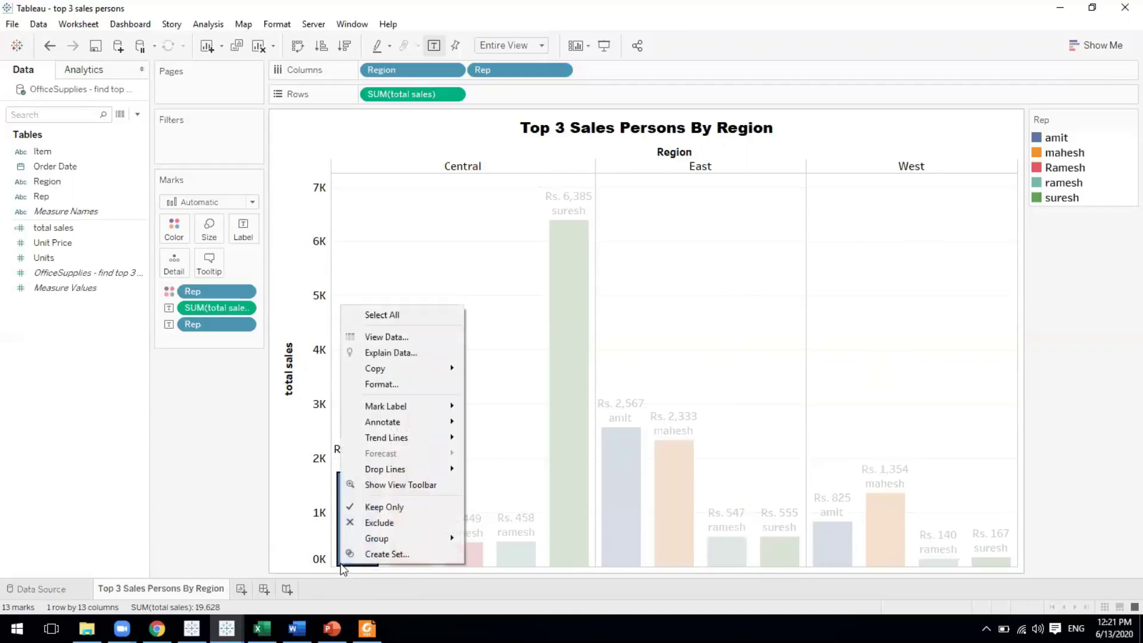
{"action": "left_click", "coordinate": [283, 503]}
{"action": "left_click", "coordinate": [283, 503]}
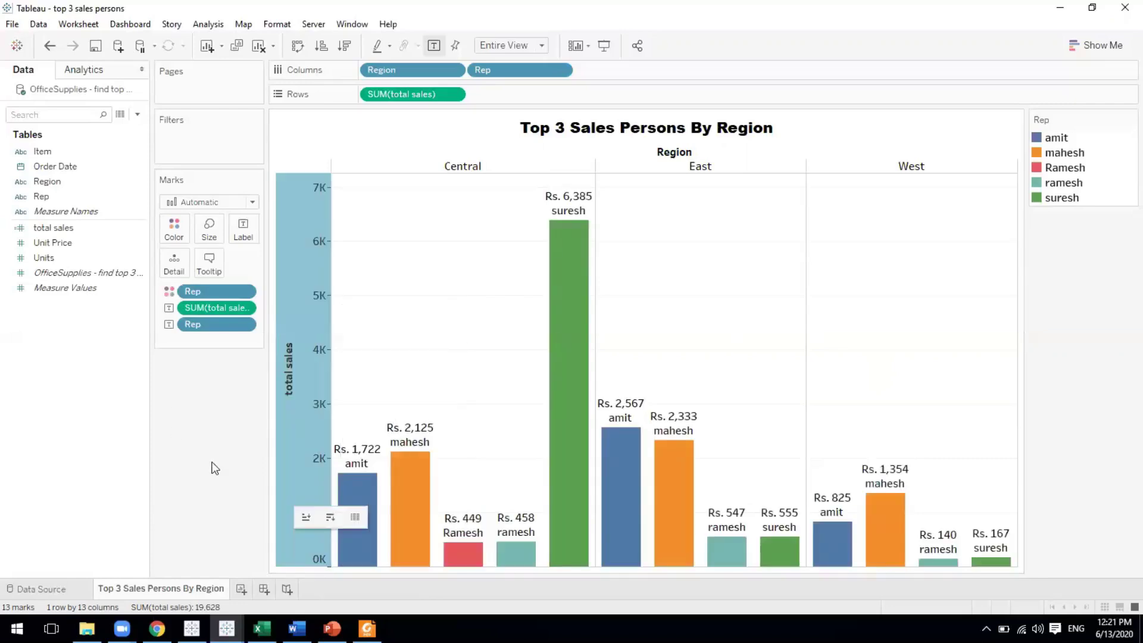
{"action": "left_click", "coordinate": [202, 440]}
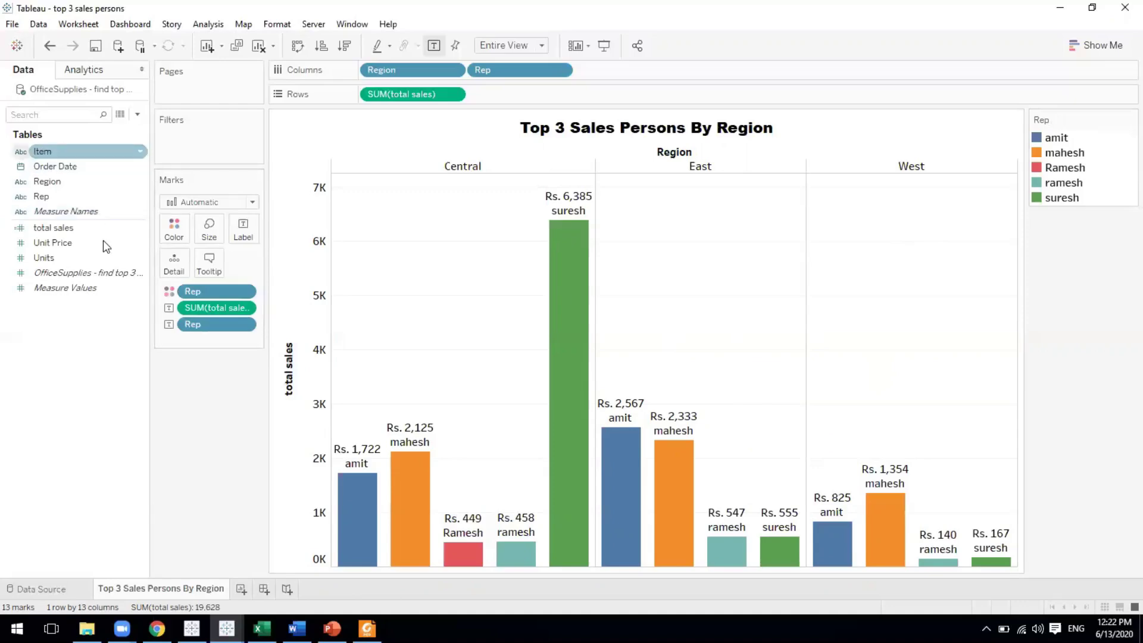
Step: Hide the Rep color legend card beside the chart
{"action": "left_click", "coordinate": [65, 288]}
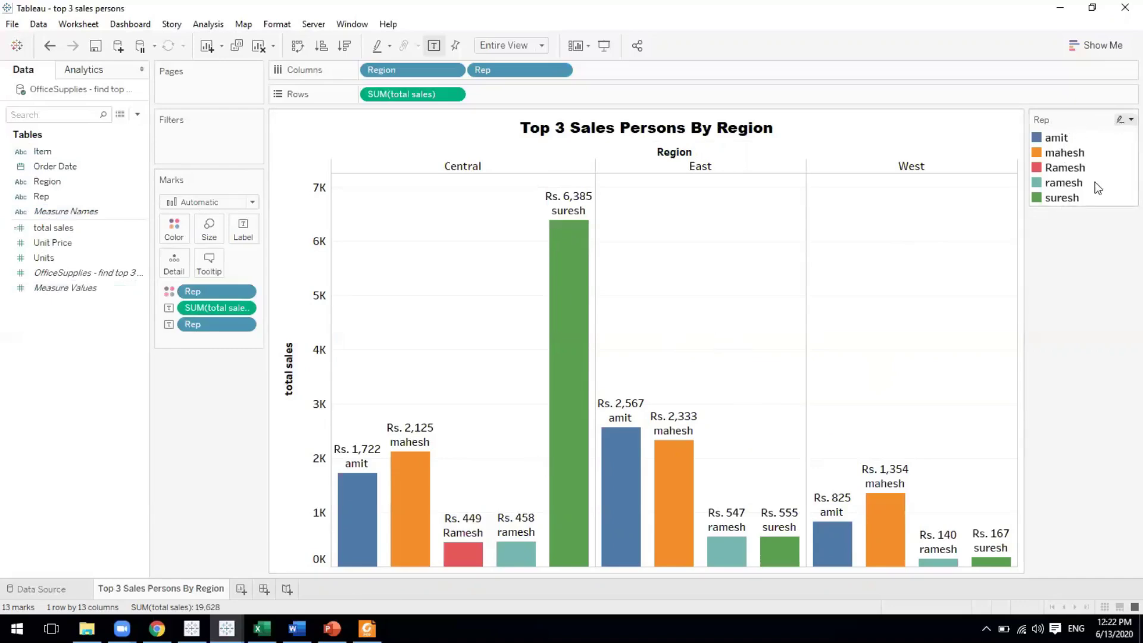
{"action": "left_click", "coordinate": [1131, 119]}
{"action": "left_click", "coordinate": [1032, 242]}
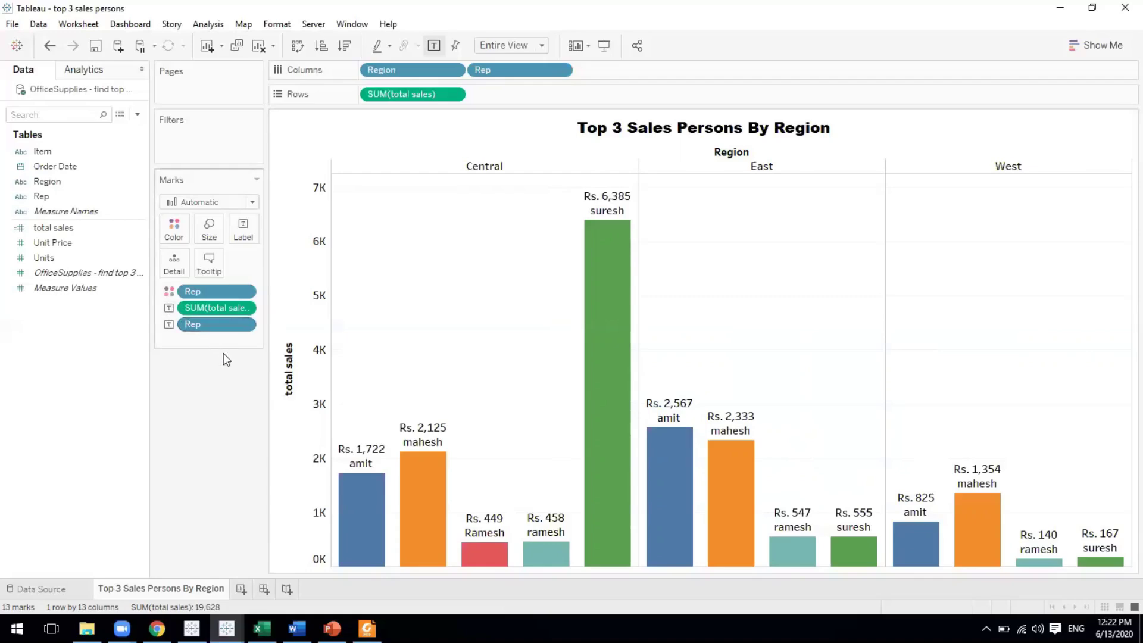
Step: Add the Rep and Units fields to the tooltip of the bars
{"action": "mouse_move", "coordinate": [375, 509]}
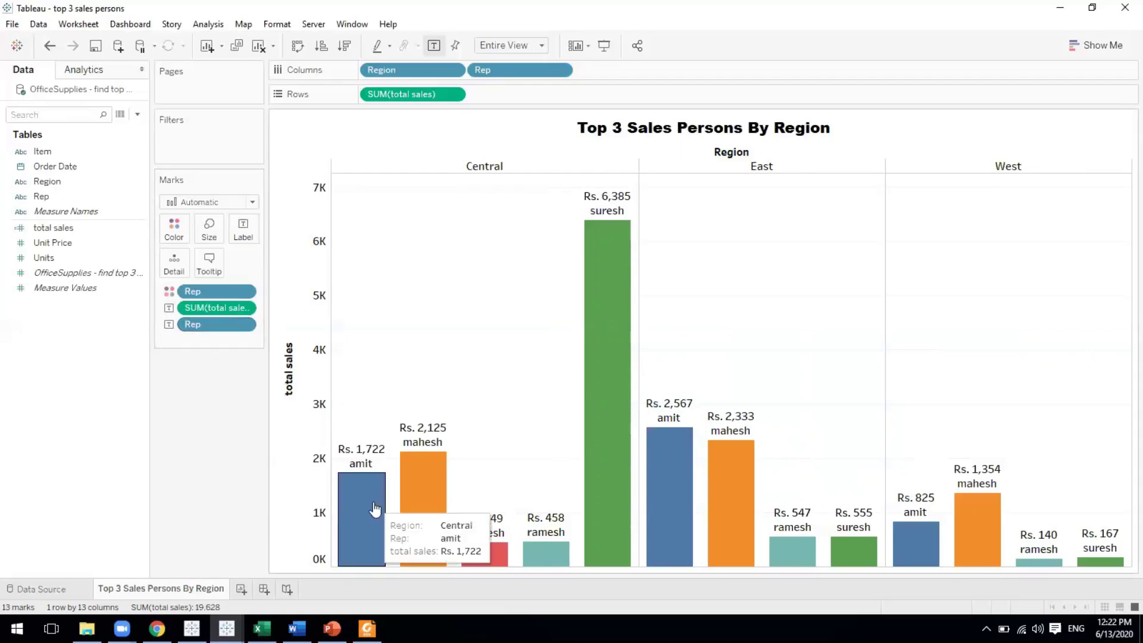
{"action": "mouse_move", "coordinate": [400, 483]}
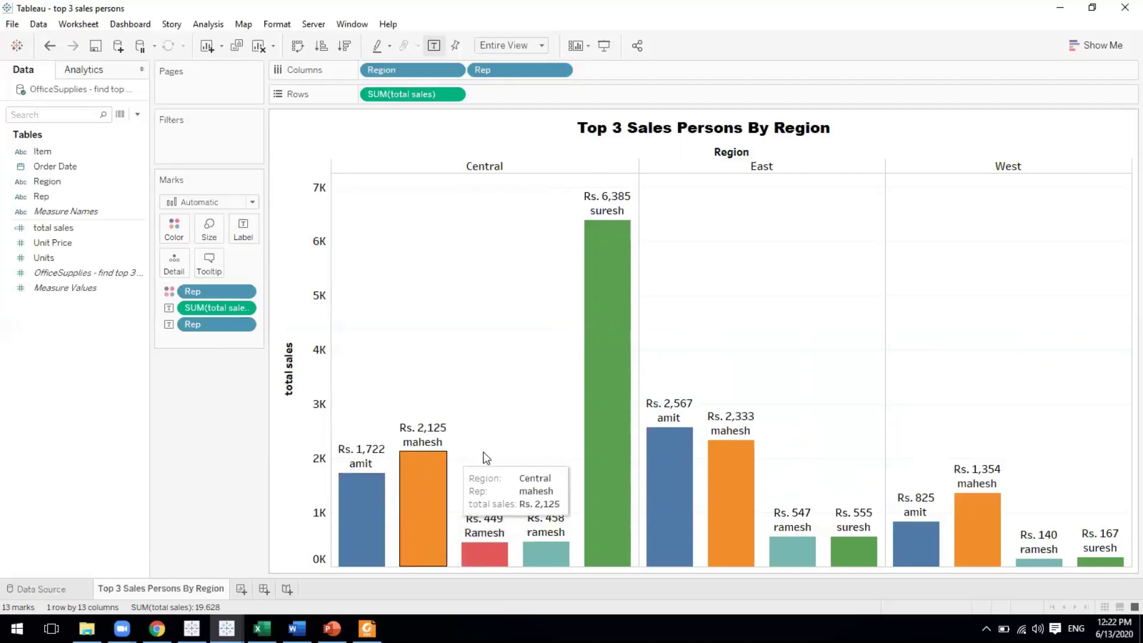
{"action": "mouse_move", "coordinate": [608, 369]}
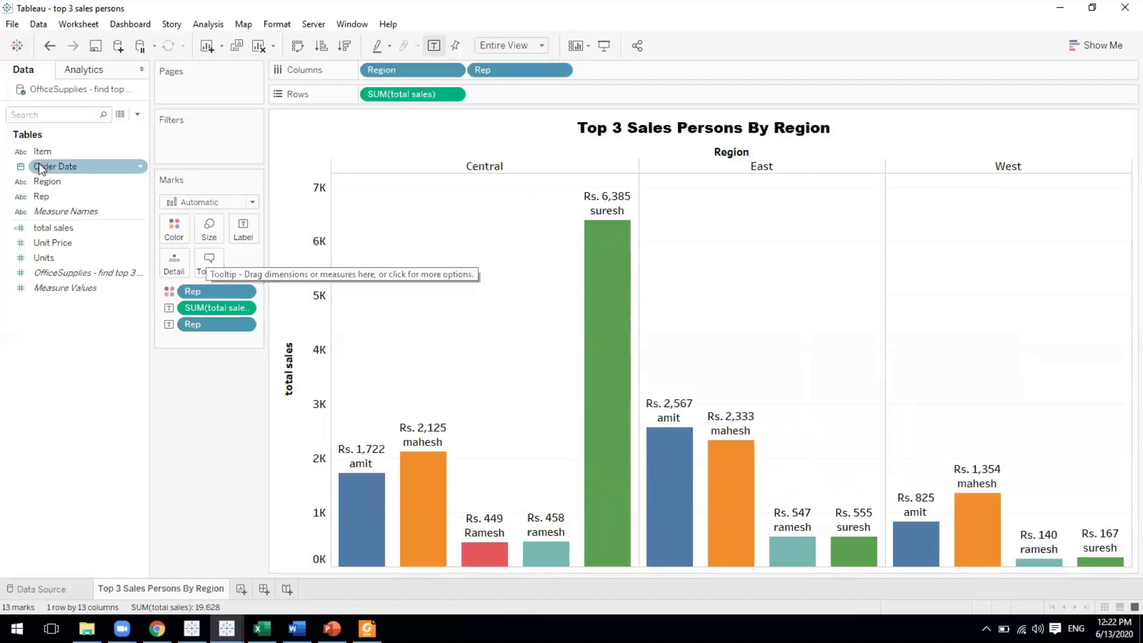
{"action": "left_click_drag", "start_coordinate": [40, 198], "coordinate": [209, 265]}
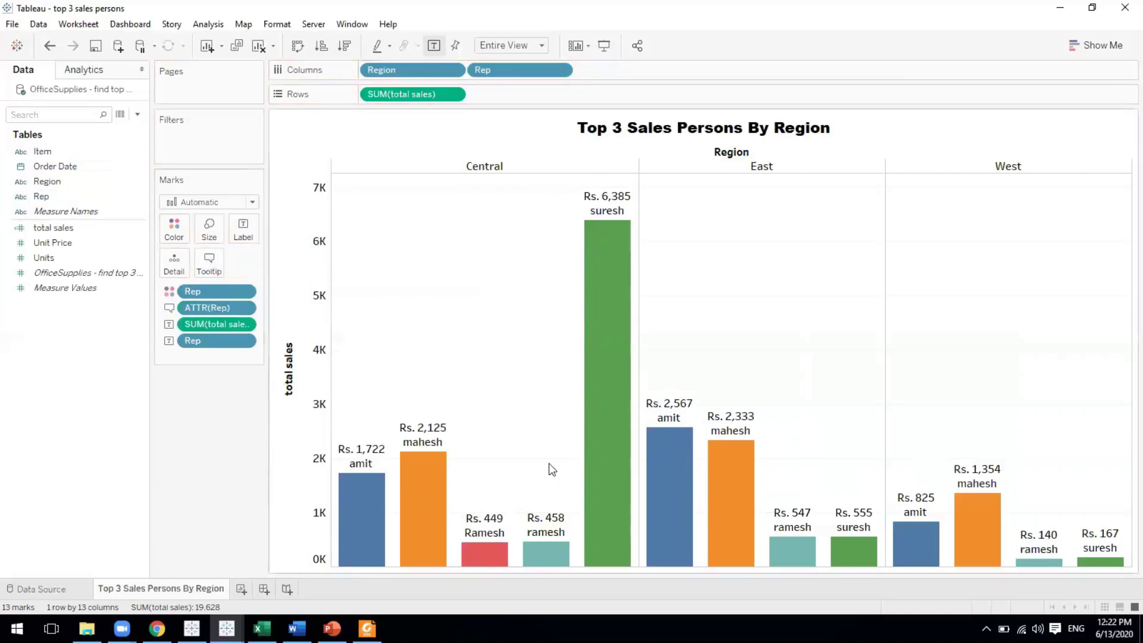
{"action": "mouse_move", "coordinate": [606, 390]}
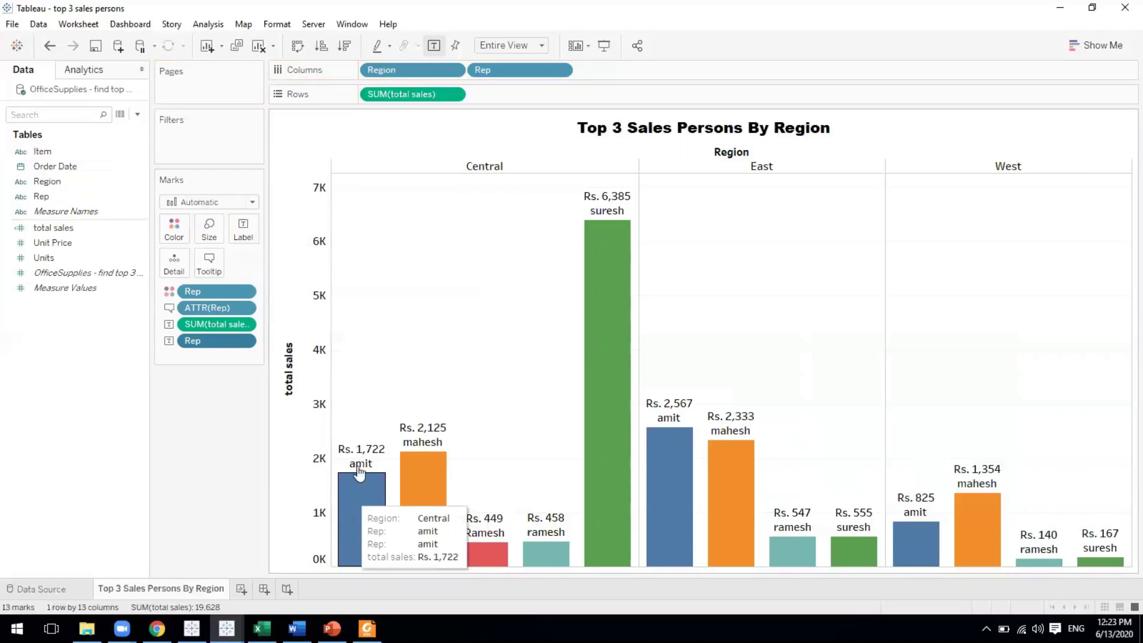
{"action": "mouse_move", "coordinate": [435, 482]}
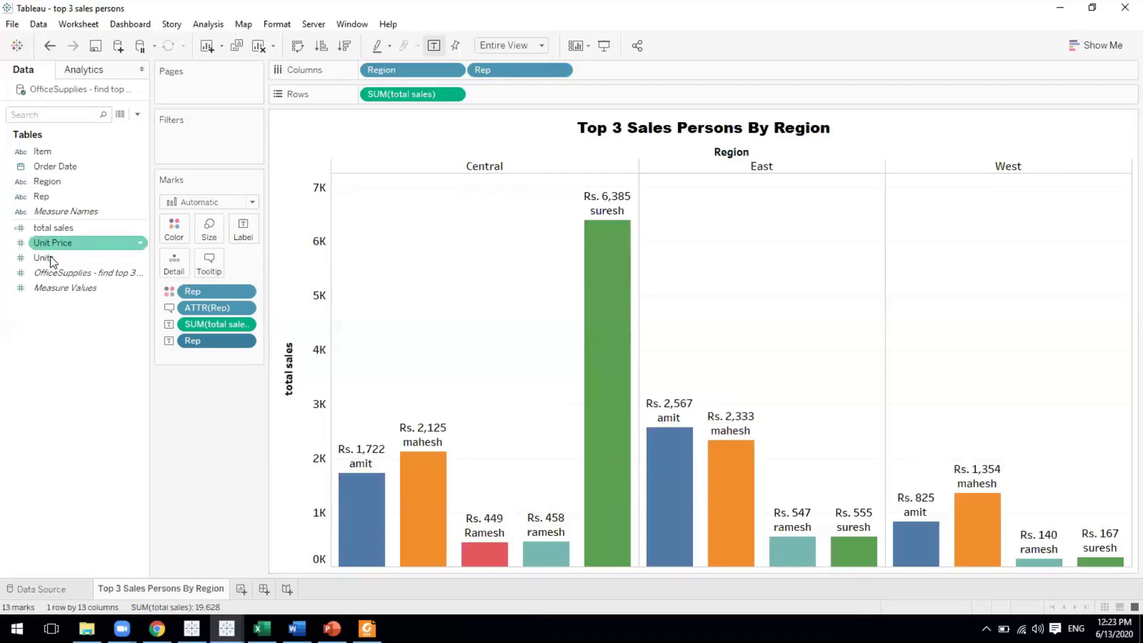
{"action": "left_click_drag", "start_coordinate": [50, 257], "coordinate": [212, 268]}
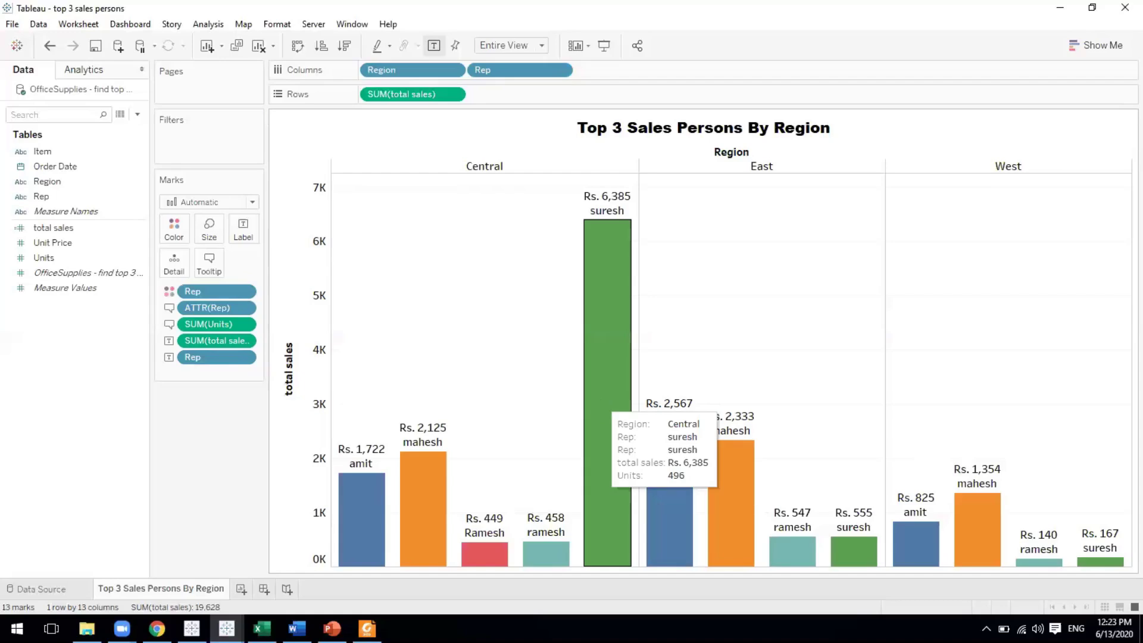
Step: Switch to the OfficeSupplies workbook in Excel to view the source data beside the pasted chart, and return to the Tableau chart
{"action": "left_click", "coordinate": [263, 628]}
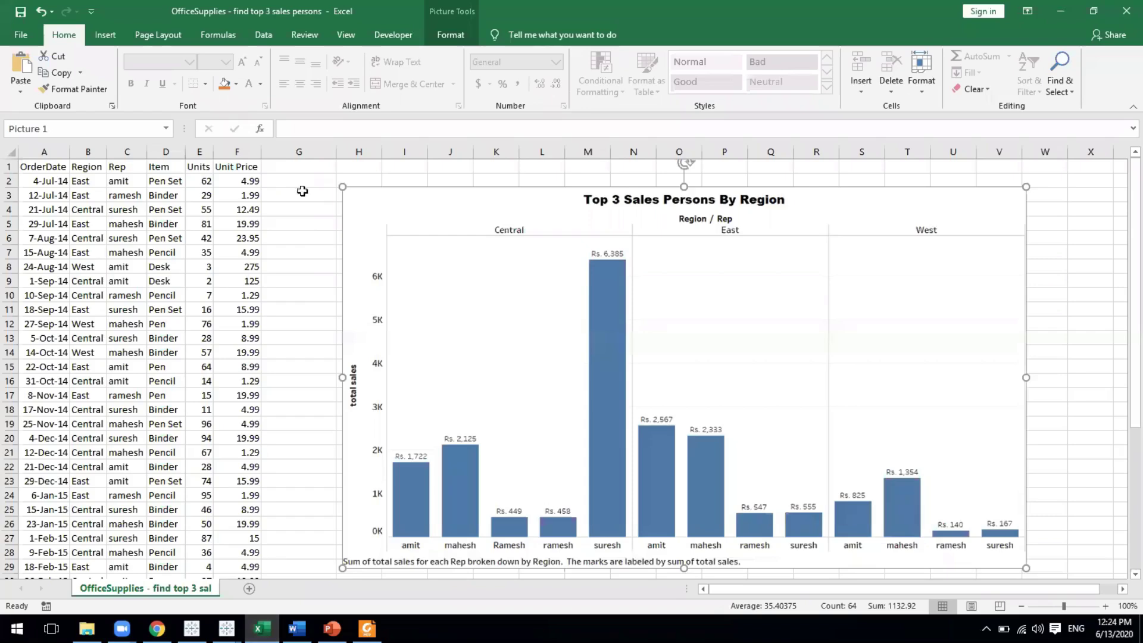
{"action": "left_click", "coordinate": [285, 169]}
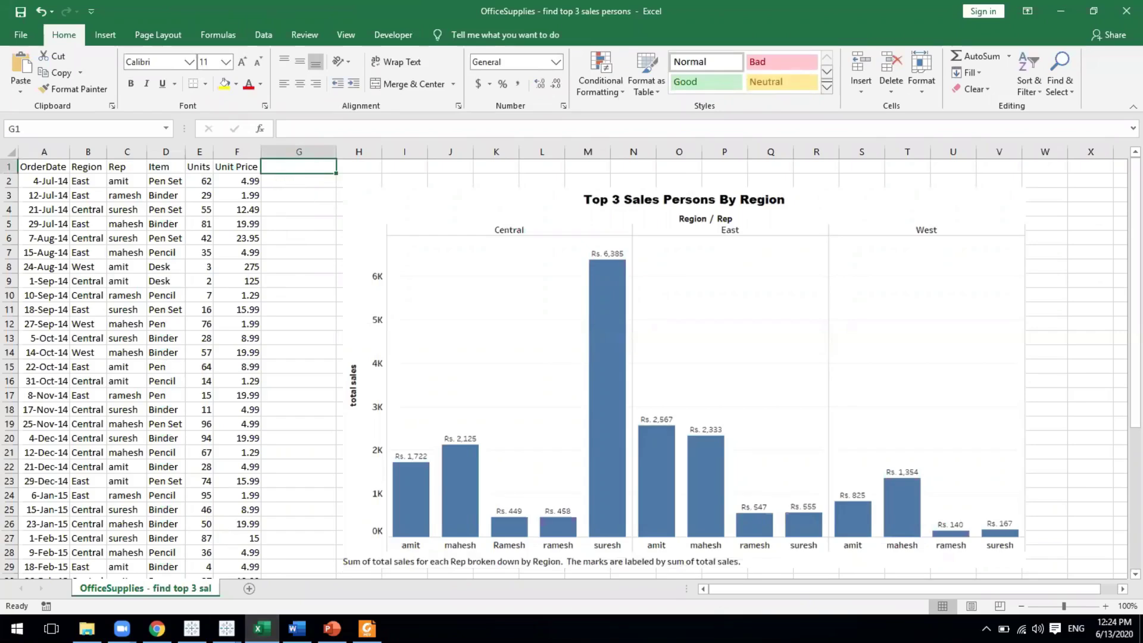
{"action": "left_click", "coordinate": [227, 629]}
{"action": "left_click", "coordinate": [284, 603]}
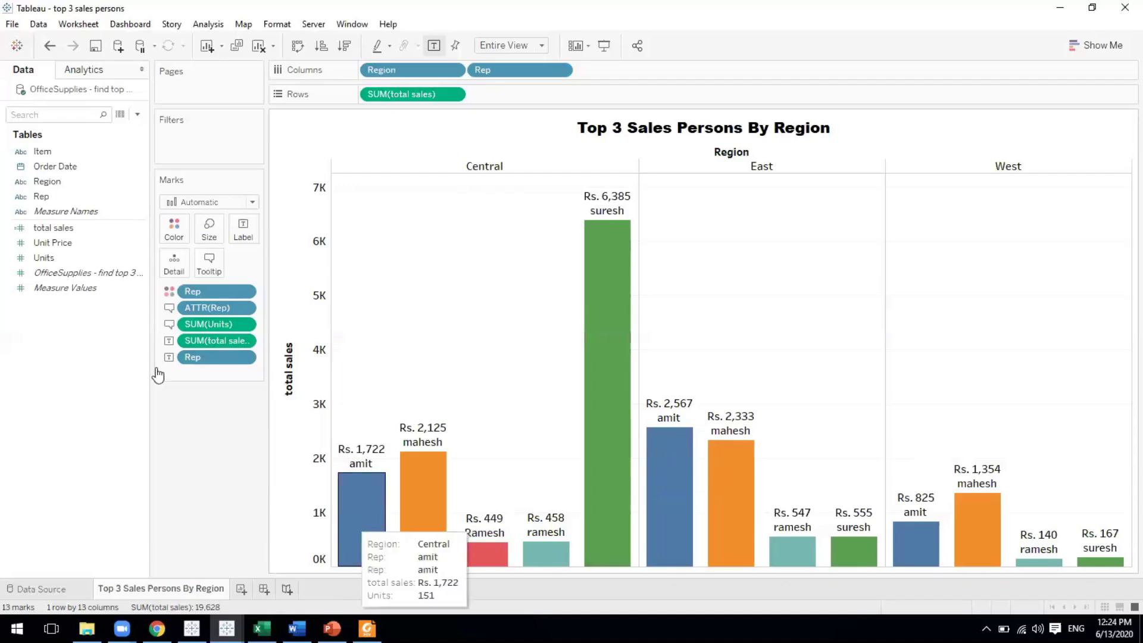
{"action": "left_click", "coordinate": [66, 212]}
{"action": "left_click", "coordinate": [76, 169]}
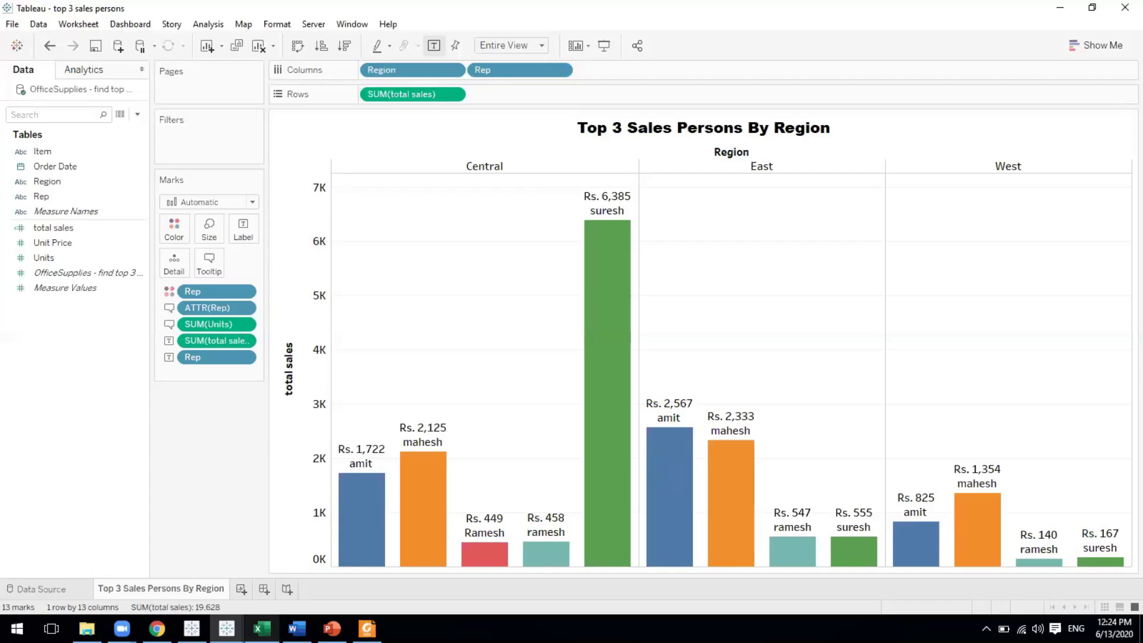
Step: Switch to Excel and delete the pasted chart picture from the OfficeSupplies sheet
{"action": "left_click", "coordinate": [262, 628]}
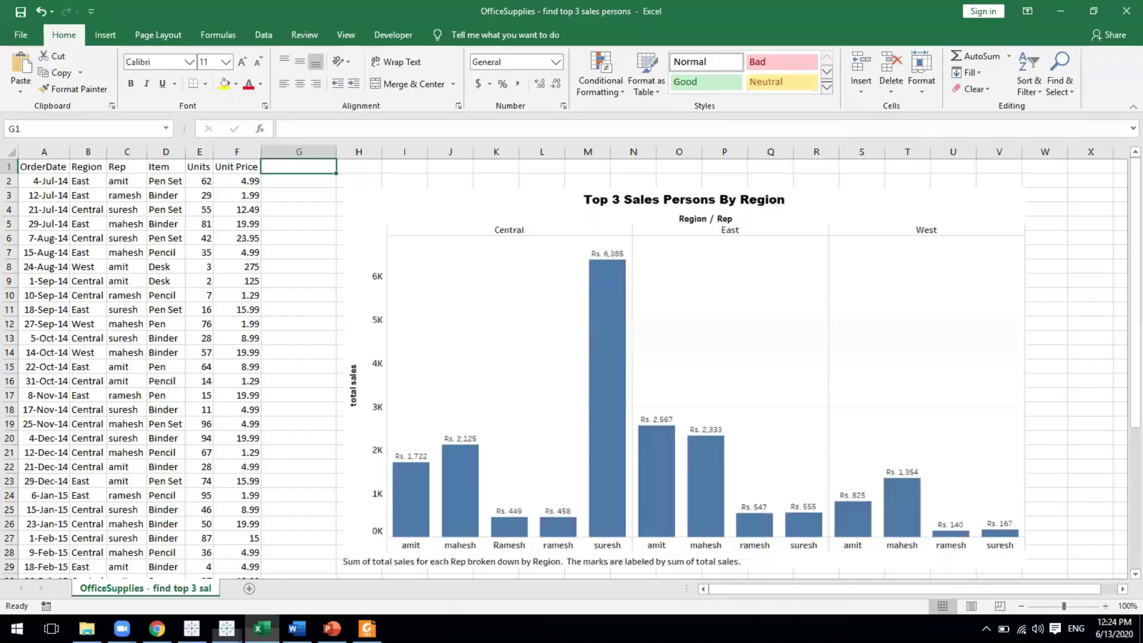
{"action": "left_click", "coordinate": [390, 436]}
{"action": "key", "text": "Delete"}
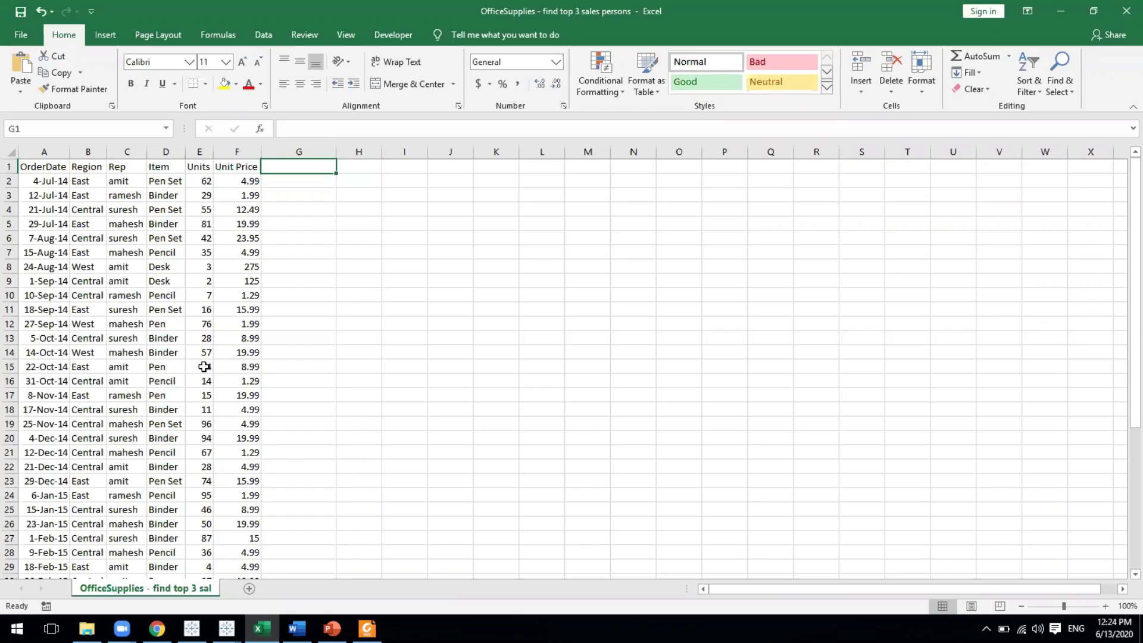
{"action": "left_click", "coordinate": [125, 269]}
{"action": "right_click", "coordinate": [125, 268]}
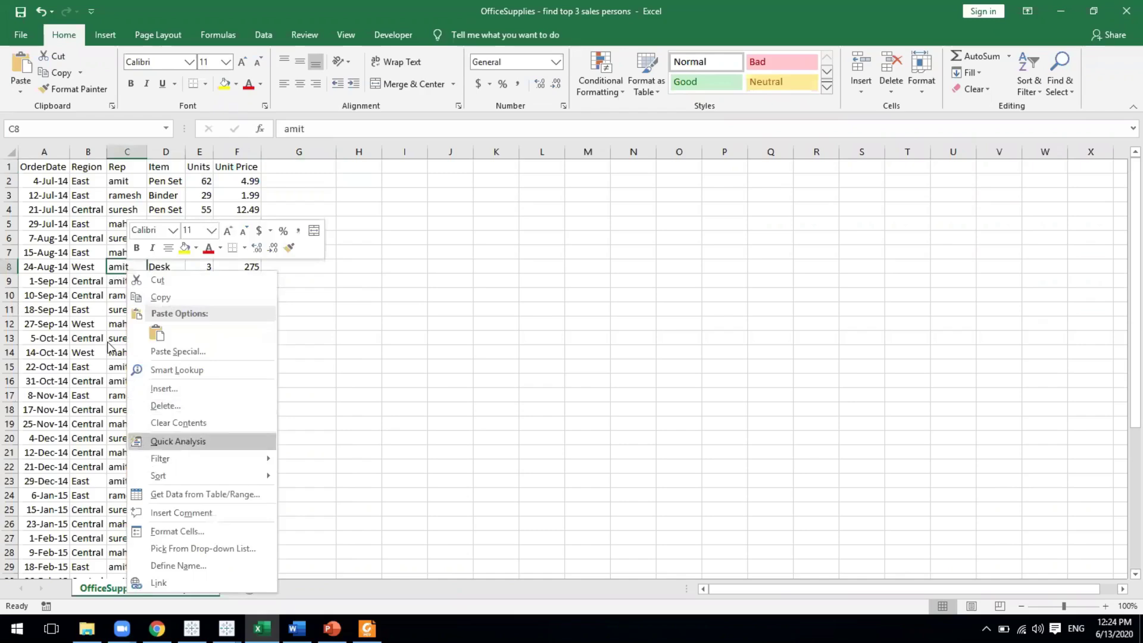
{"action": "key", "text": "Escape"}
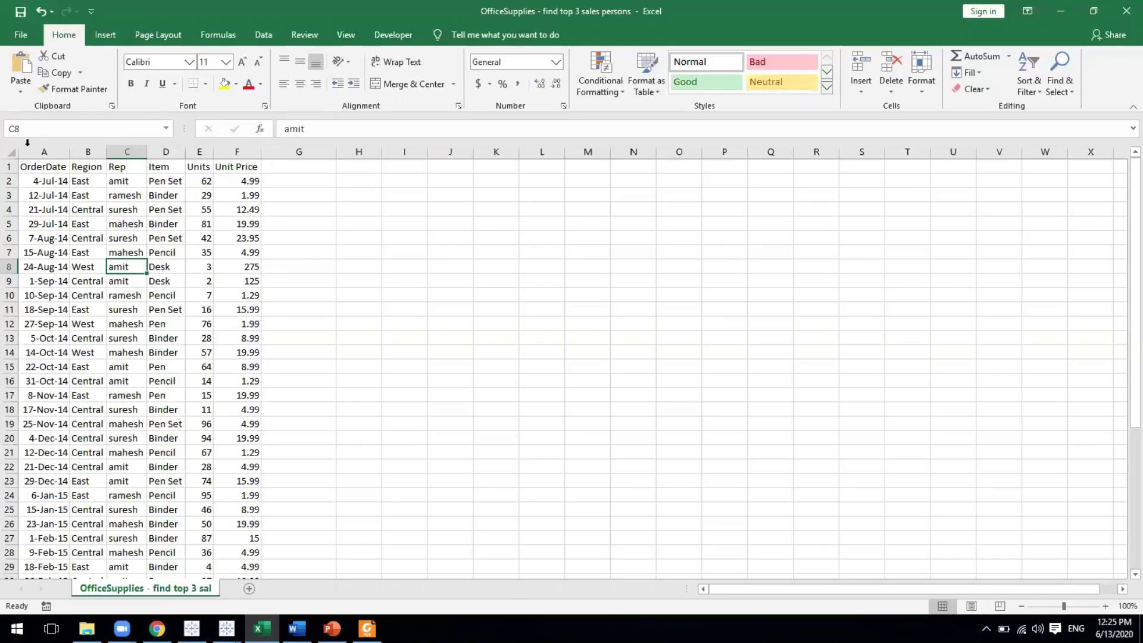
Step: Examine the header row and Rep column of the Excel source data, compare them with the Tableau chart, and end back in Tableau
{"action": "left_click", "coordinate": [11, 166]}
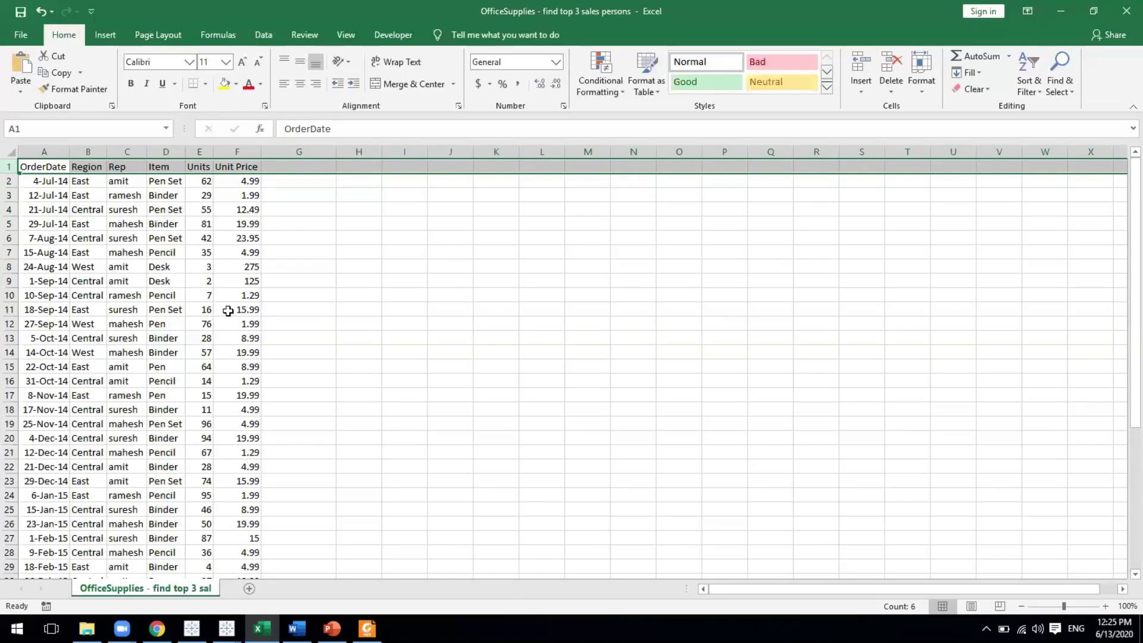
{"action": "left_click", "coordinate": [118, 226]}
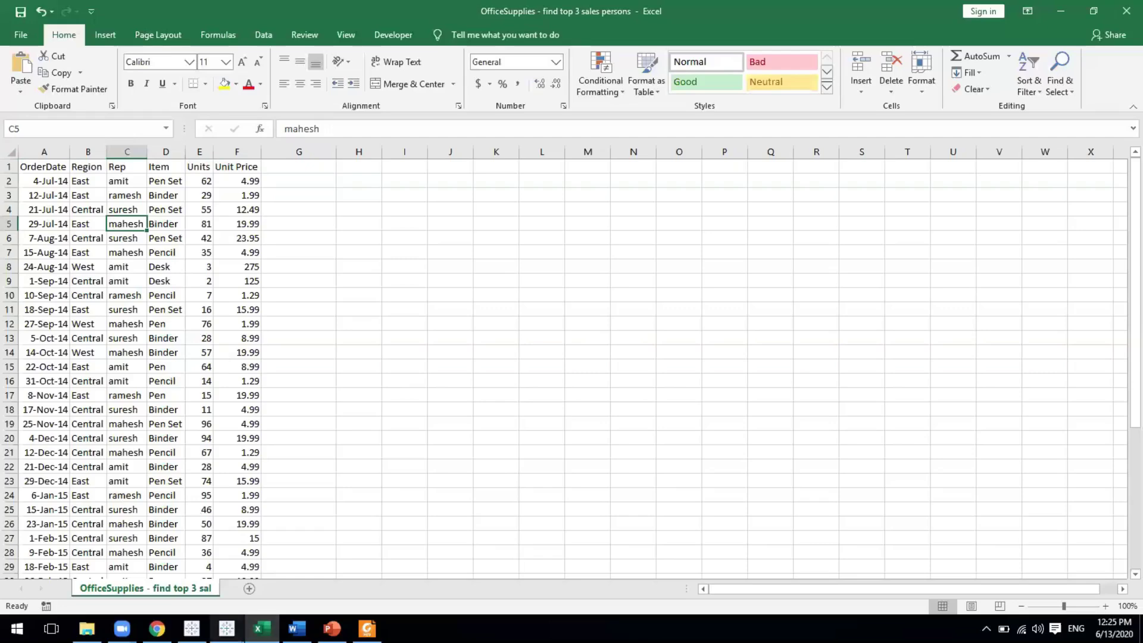
{"action": "mouse_move", "coordinate": [227, 628]}
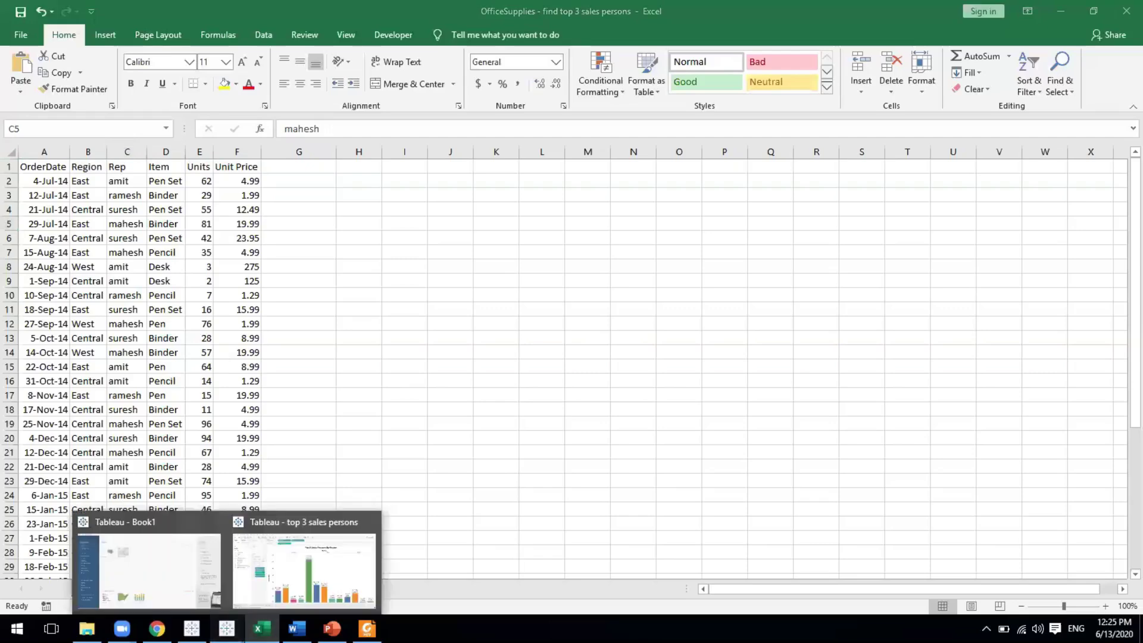
{"action": "left_click", "coordinate": [277, 589]}
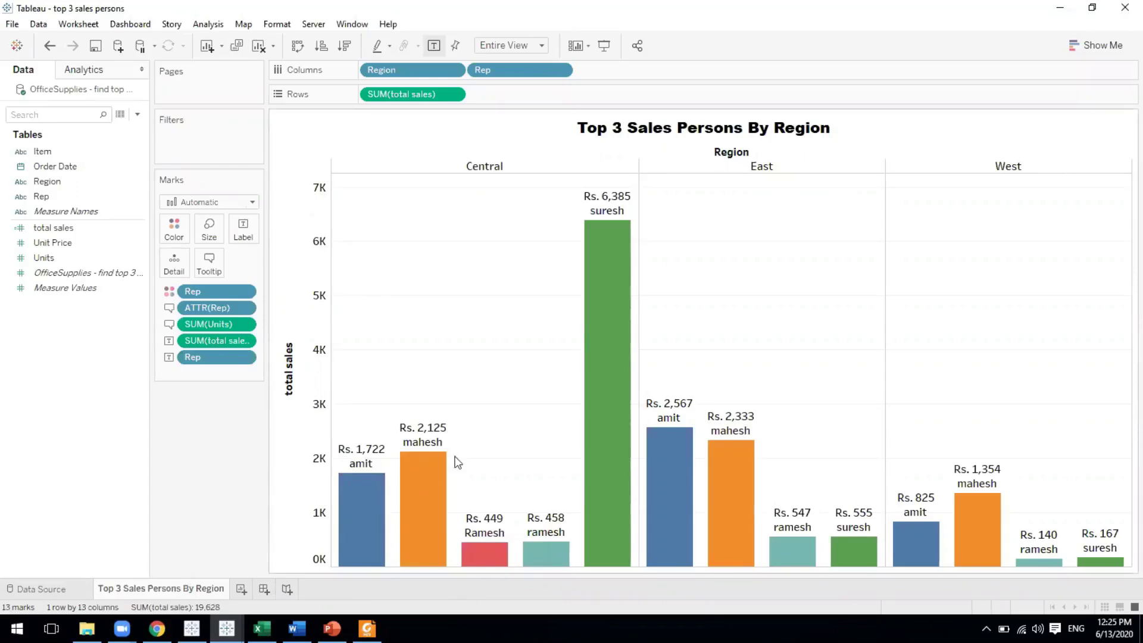
{"action": "mouse_move", "coordinate": [426, 455]}
{"action": "key", "text": "alt+Tab"}
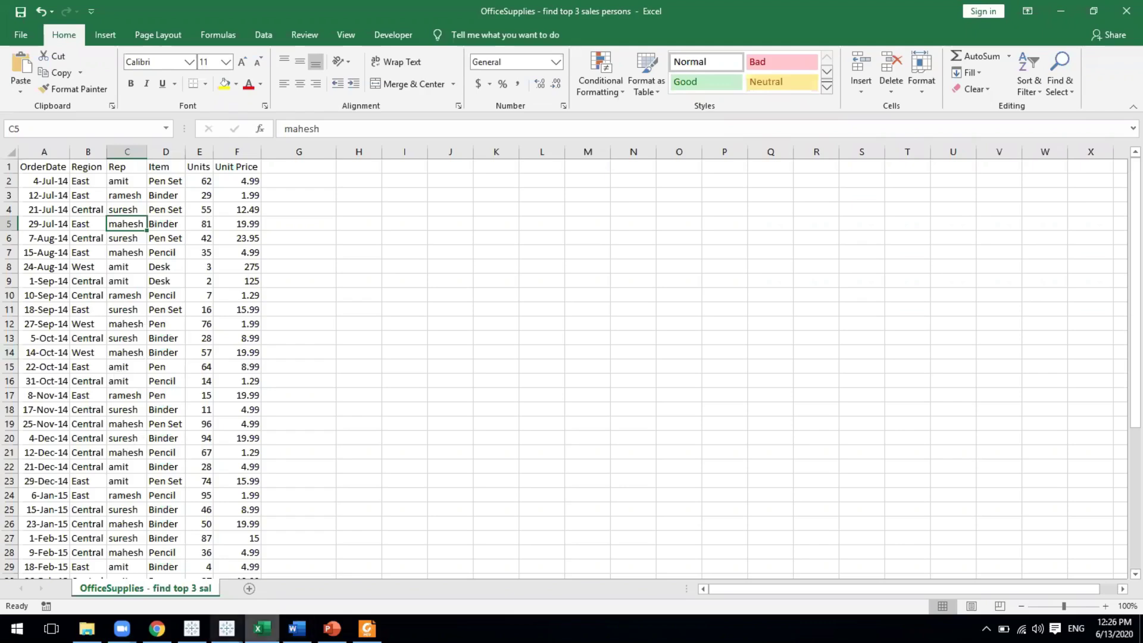
{"action": "mouse_move", "coordinate": [227, 629]}
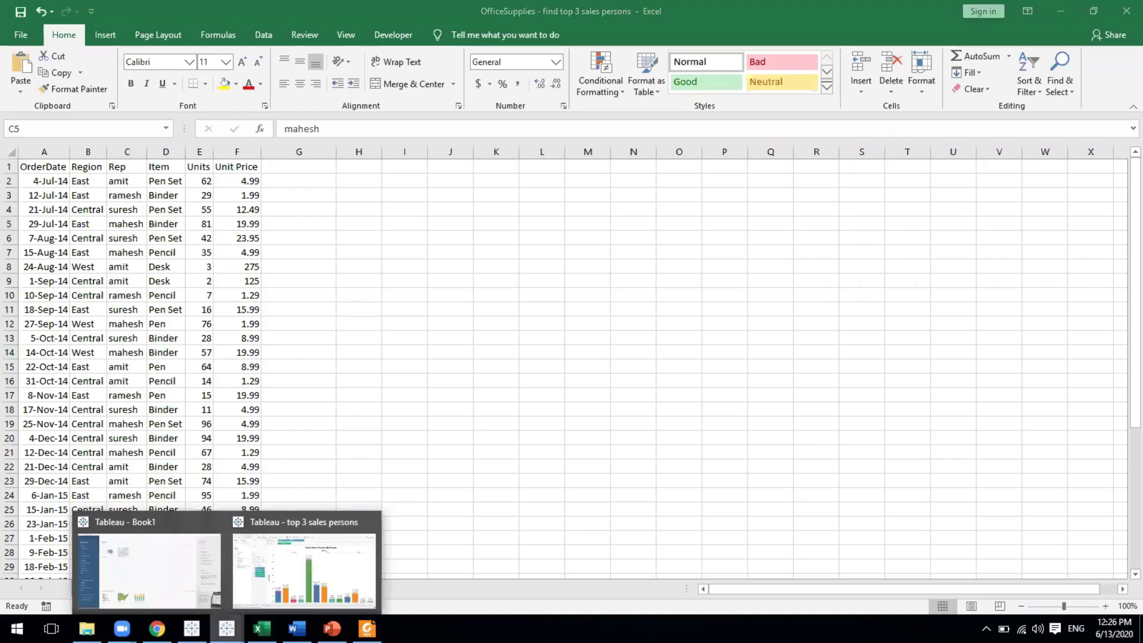
{"action": "left_click", "coordinate": [285, 574]}
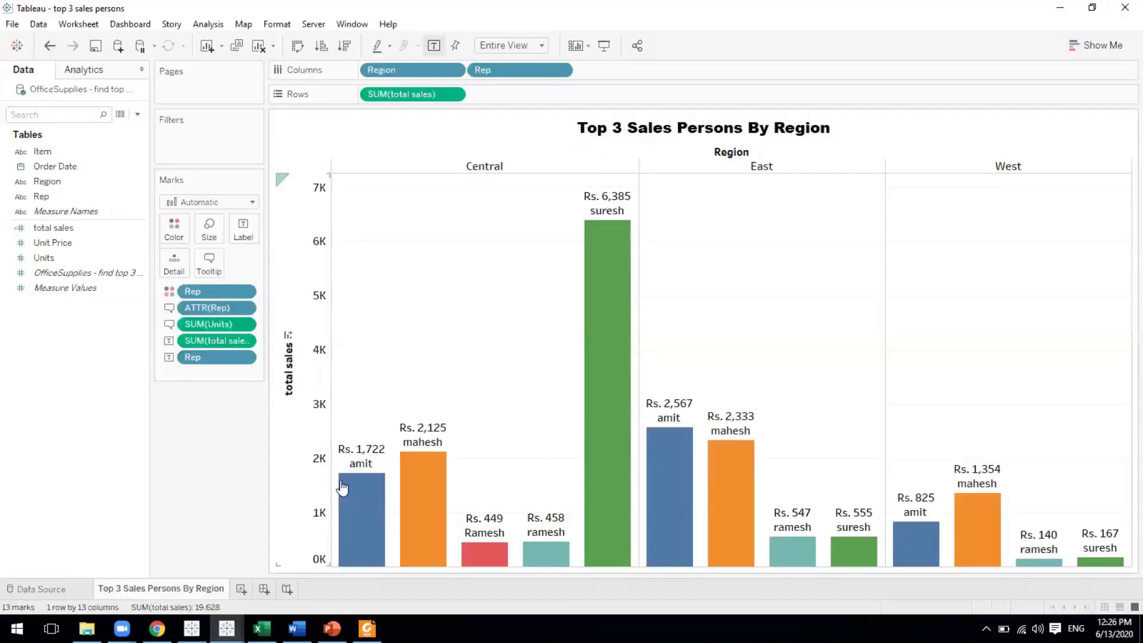
Step: Add a point annotation reading "this rep. is a new joining" to the orange bar in the Central region
{"action": "right_click", "coordinate": [425, 451]}
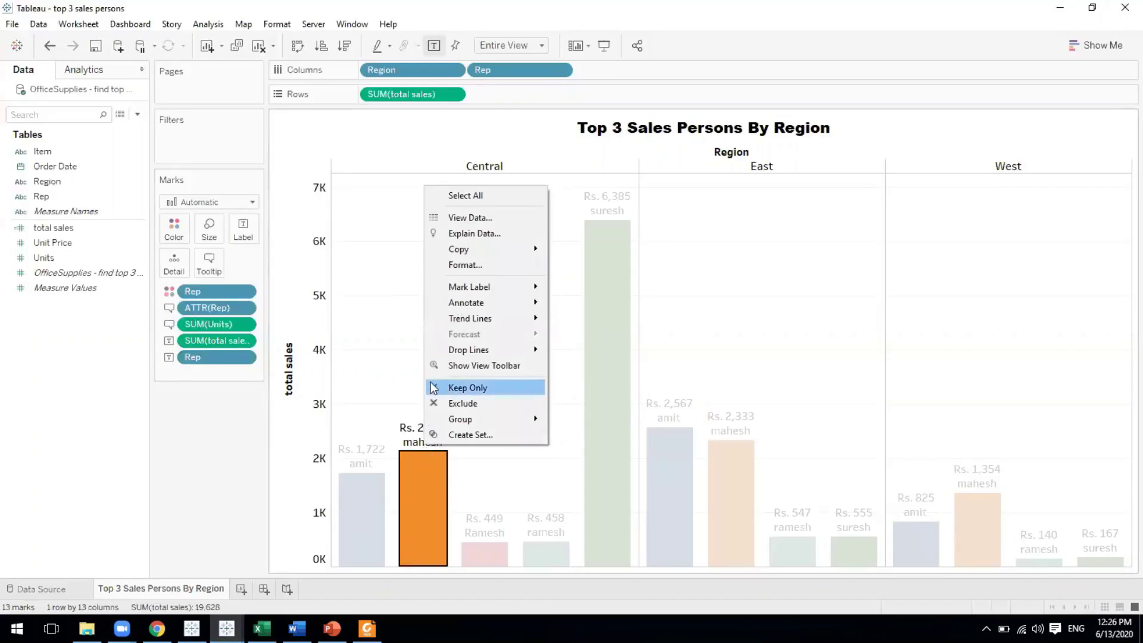
{"action": "mouse_move", "coordinate": [480, 302]}
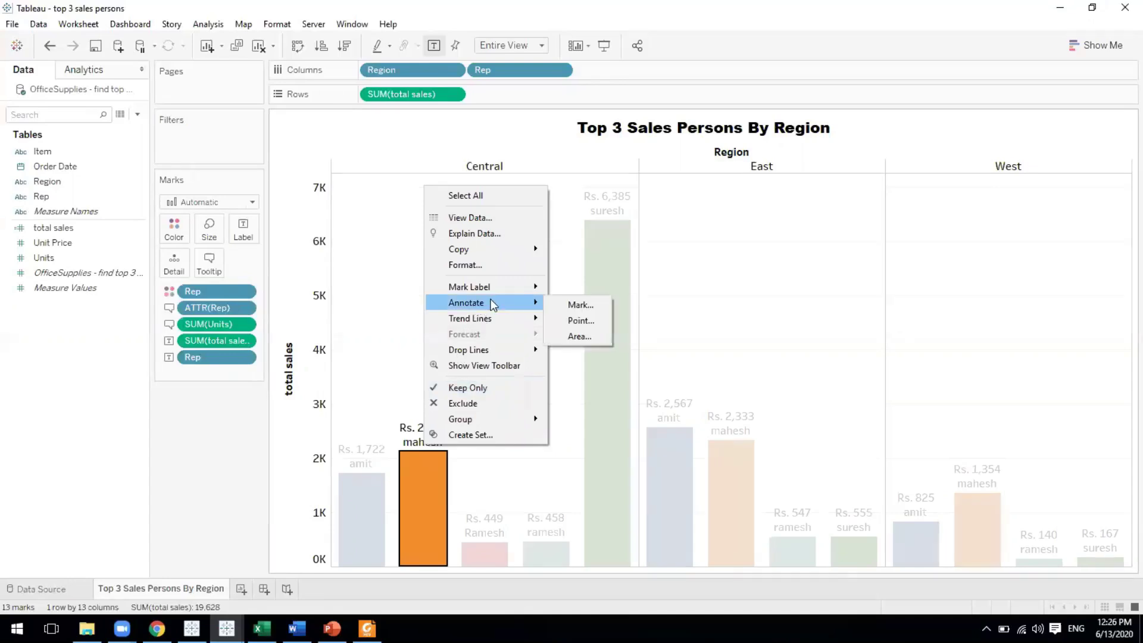
{"action": "left_click", "coordinate": [581, 320]}
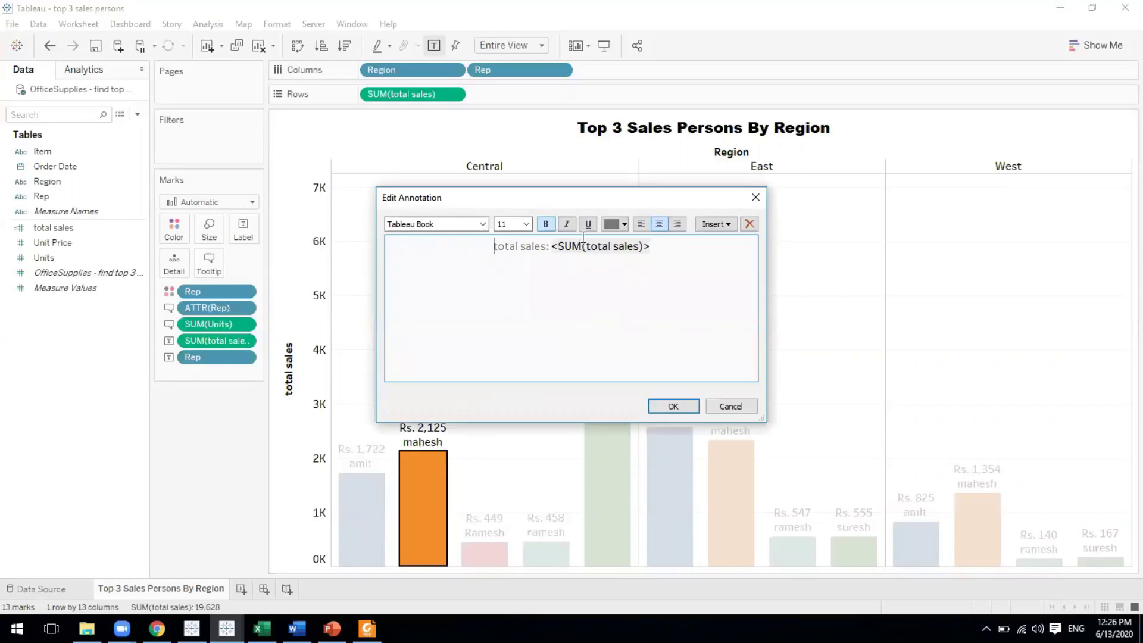
{"action": "key", "text": "ctrl+a"}
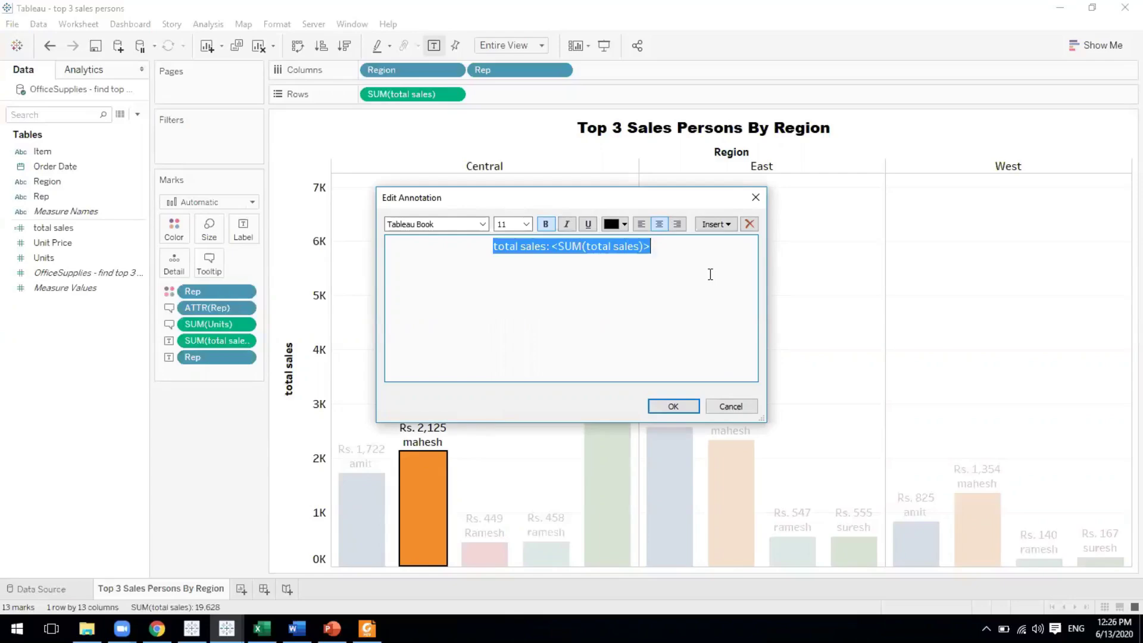
{"action": "type", "text": "t"}
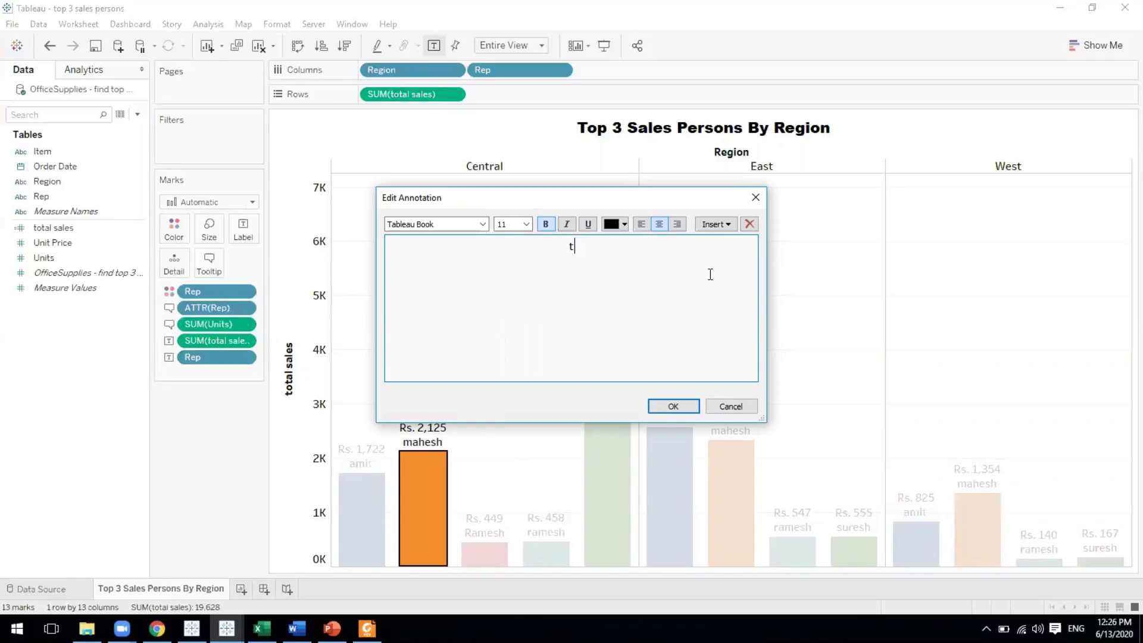
{"action": "type", "text": "his rep. is a new joining"}
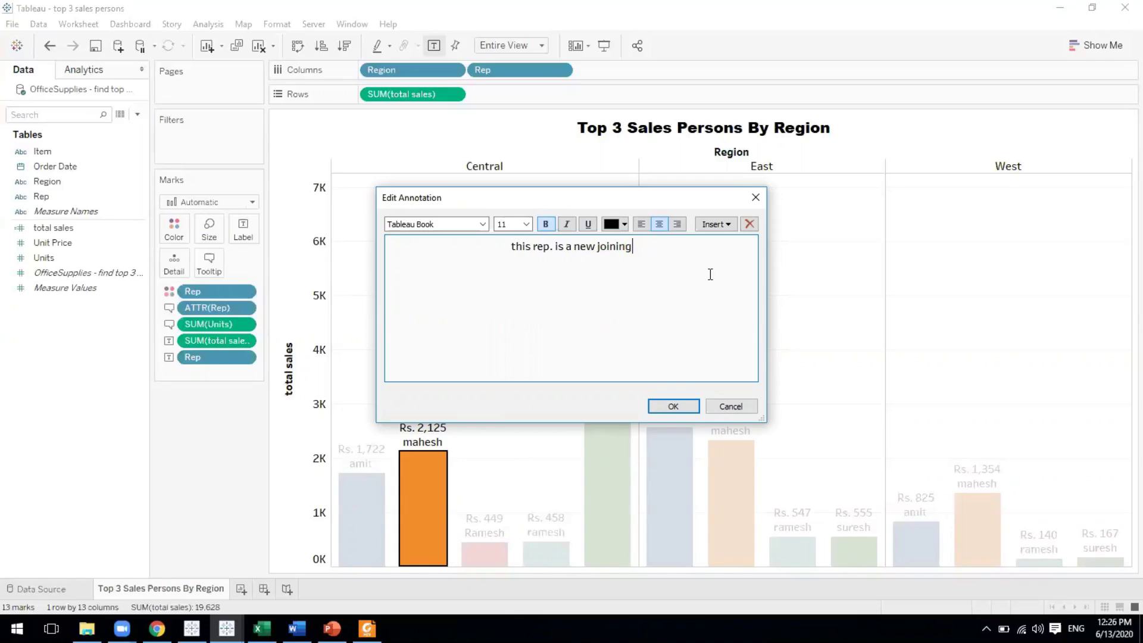
{"action": "left_click", "coordinate": [672, 404]}
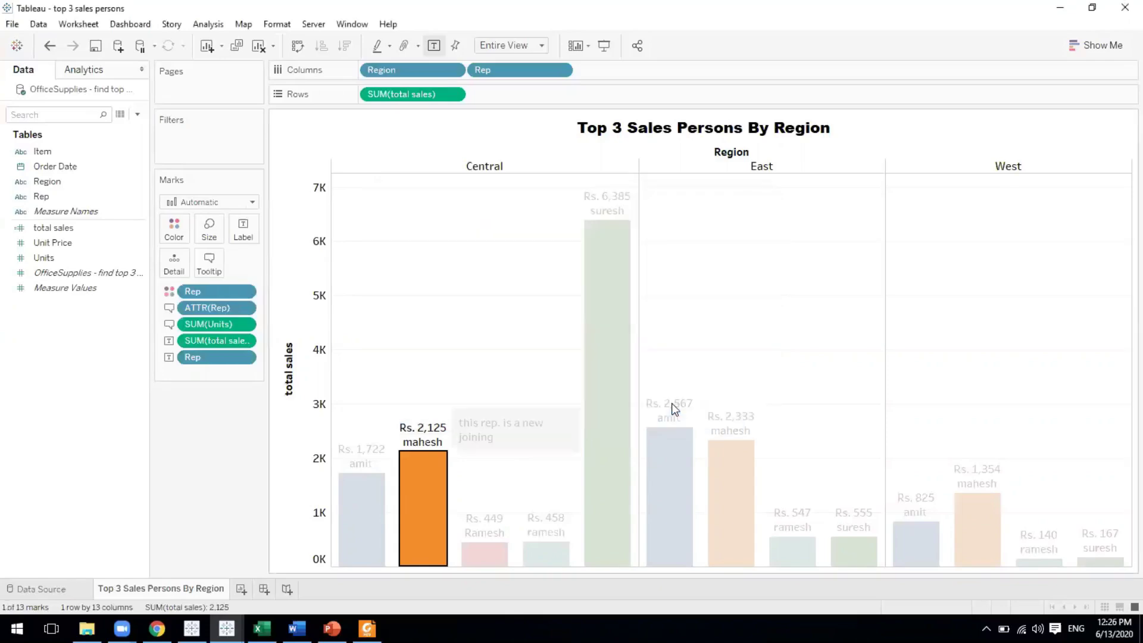
{"action": "left_click", "coordinate": [218, 470]}
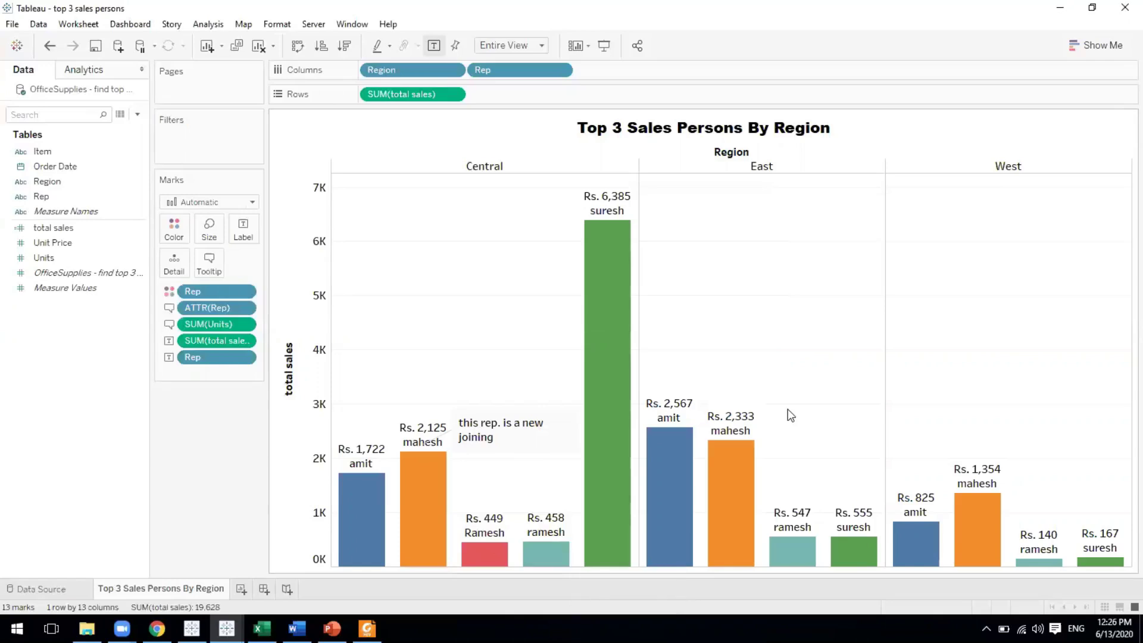
Step: Reposition the annotation above the orange Central bar and delete it from the chart
{"action": "mouse_move", "coordinate": [428, 447]}
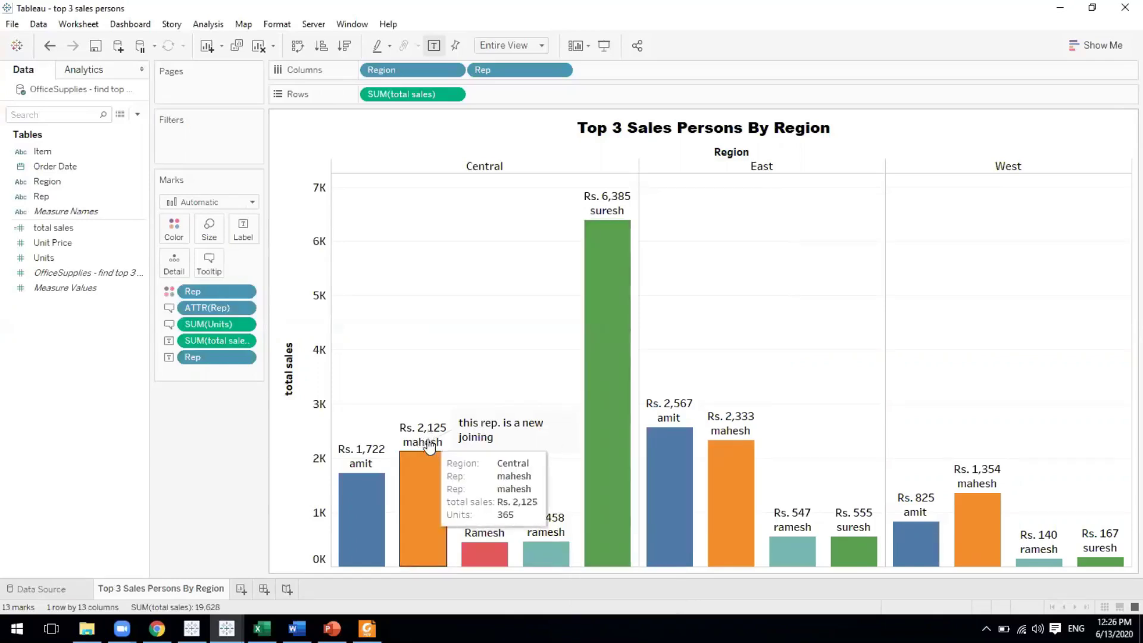
{"action": "left_click", "coordinate": [487, 438]}
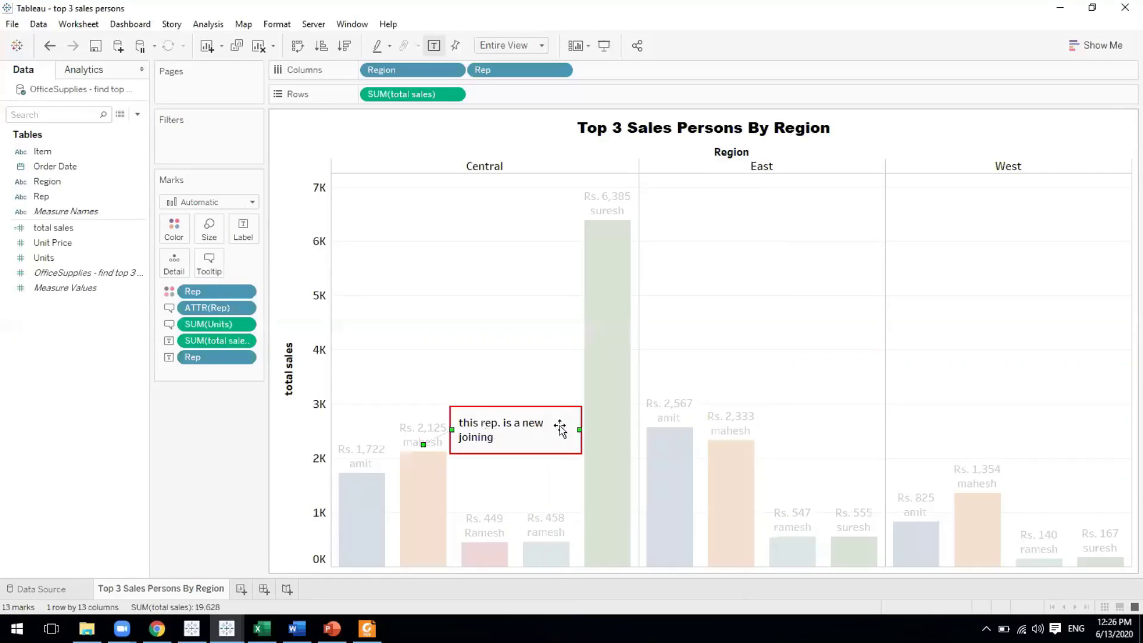
{"action": "left_click_drag", "start_coordinate": [579, 429], "coordinate": [474, 347]}
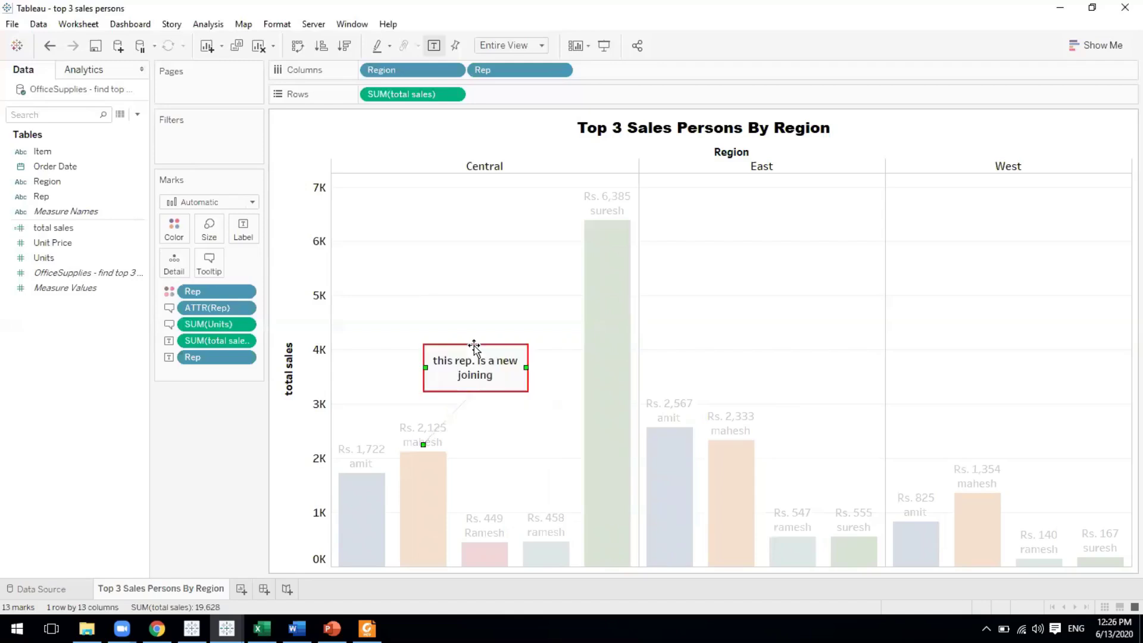
{"action": "key", "text": "Delete"}
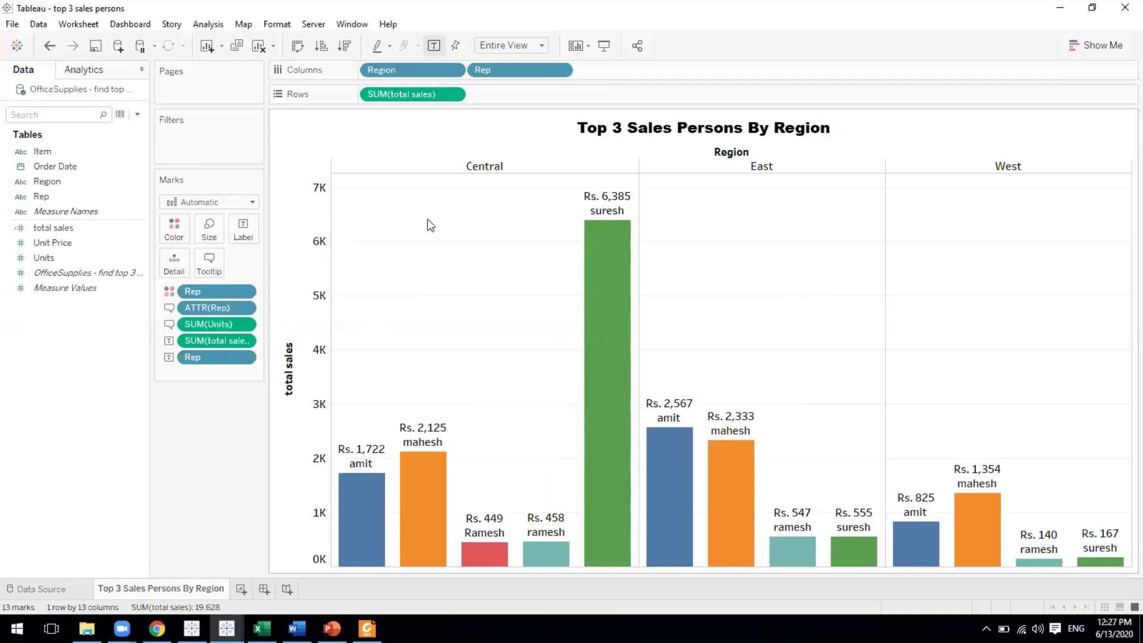
Step: View the Top 3 Sales Persons By Region chart in presentation mode and exit to the normal view
{"action": "left_click", "coordinate": [588, 46]}
{"action": "left_click", "coordinate": [602, 49]}
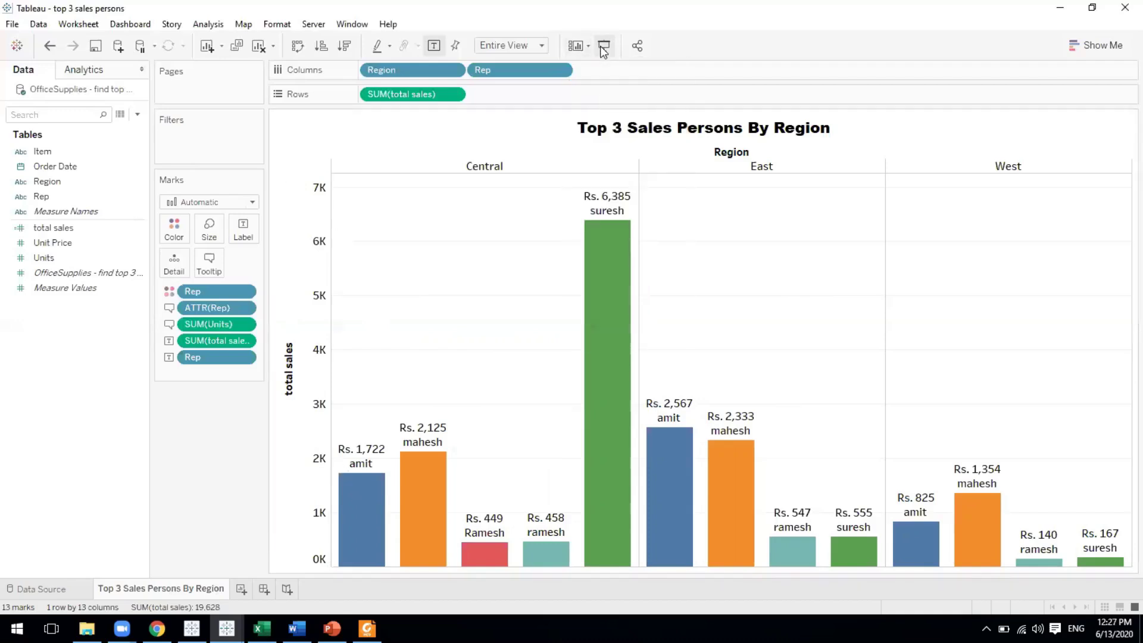
{"action": "left_click", "coordinate": [602, 49]}
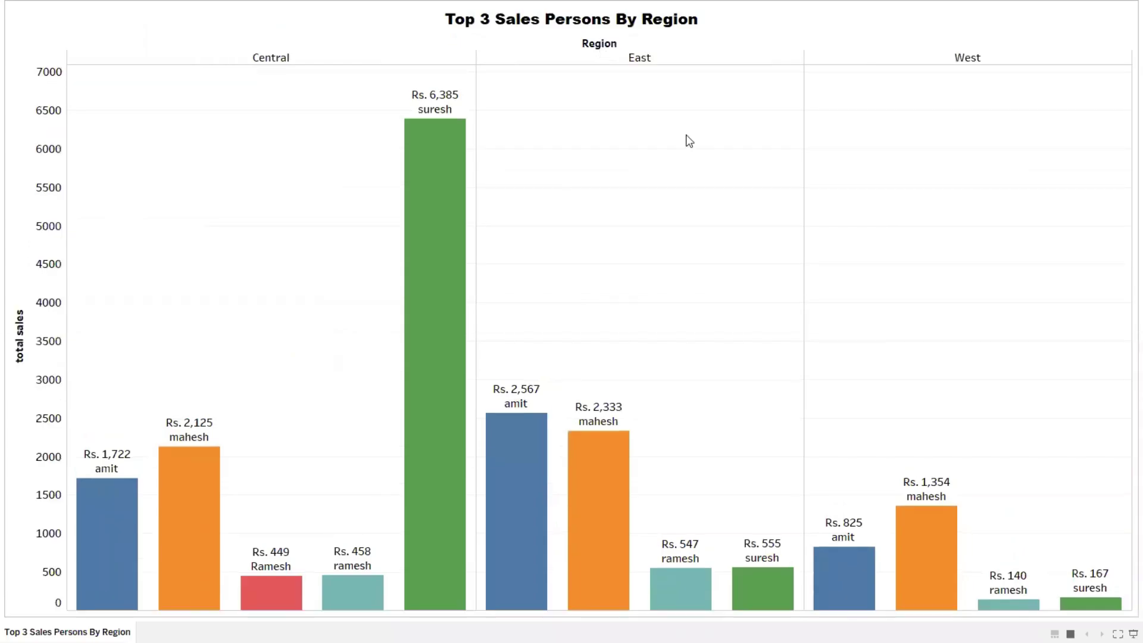
{"action": "key", "text": "Escape"}
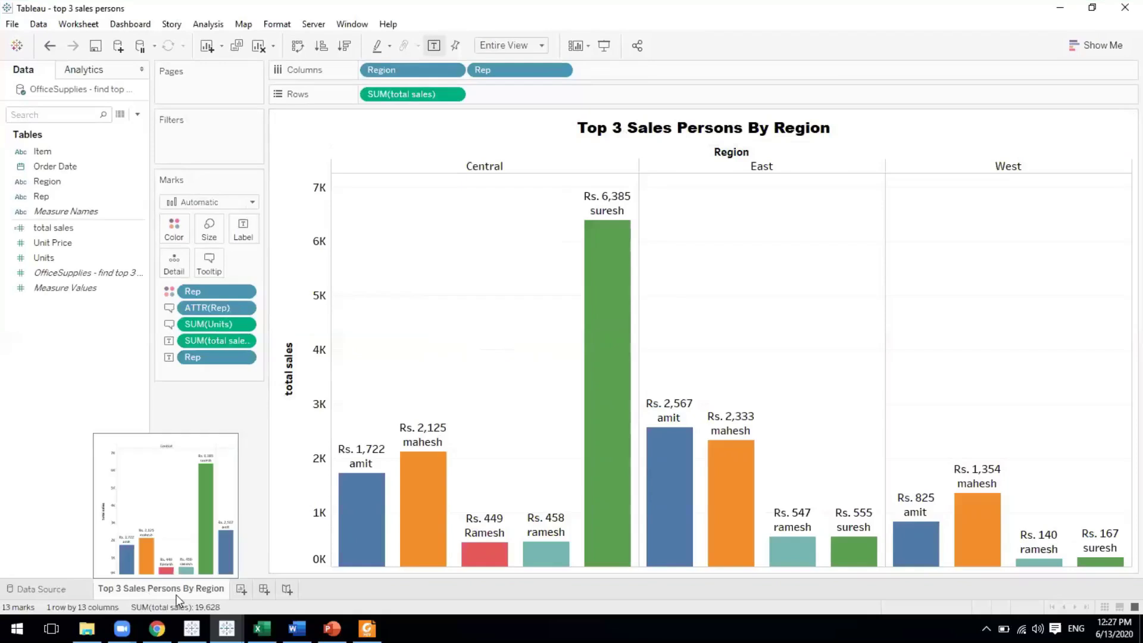
Step: Create a new worksheet and build a bar chart with Rep and Item as columns and total sales as rows
{"action": "left_click", "coordinate": [241, 589]}
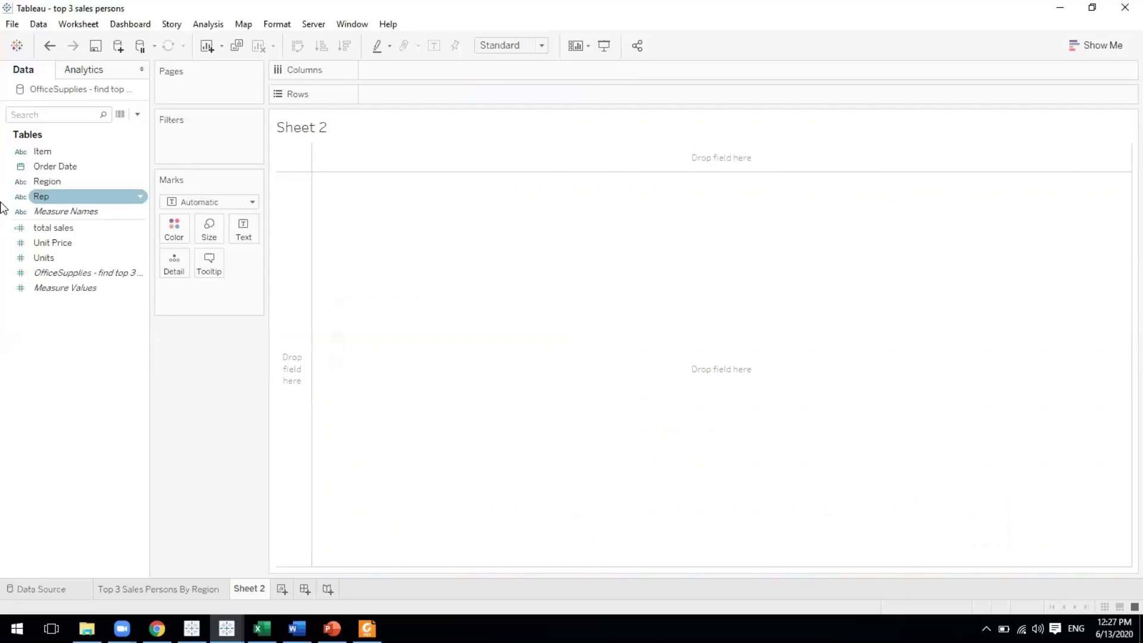
{"action": "left_click_drag", "start_coordinate": [37, 197], "coordinate": [393, 77]}
{"action": "left_click", "coordinate": [48, 156]}
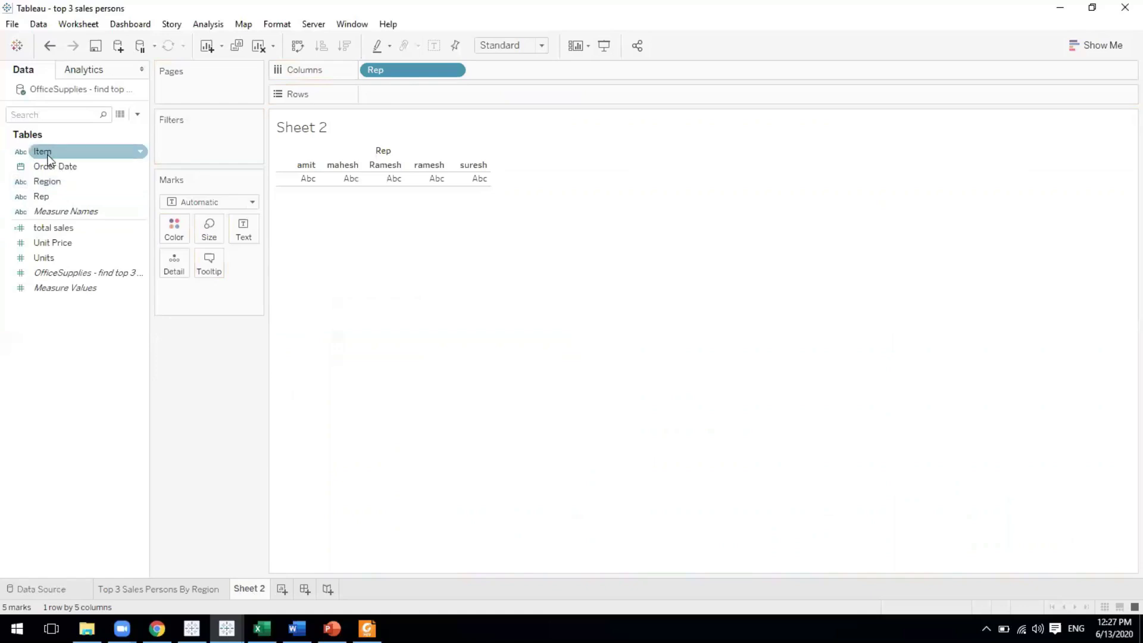
{"action": "left_click_drag", "start_coordinate": [48, 159], "coordinate": [499, 73]}
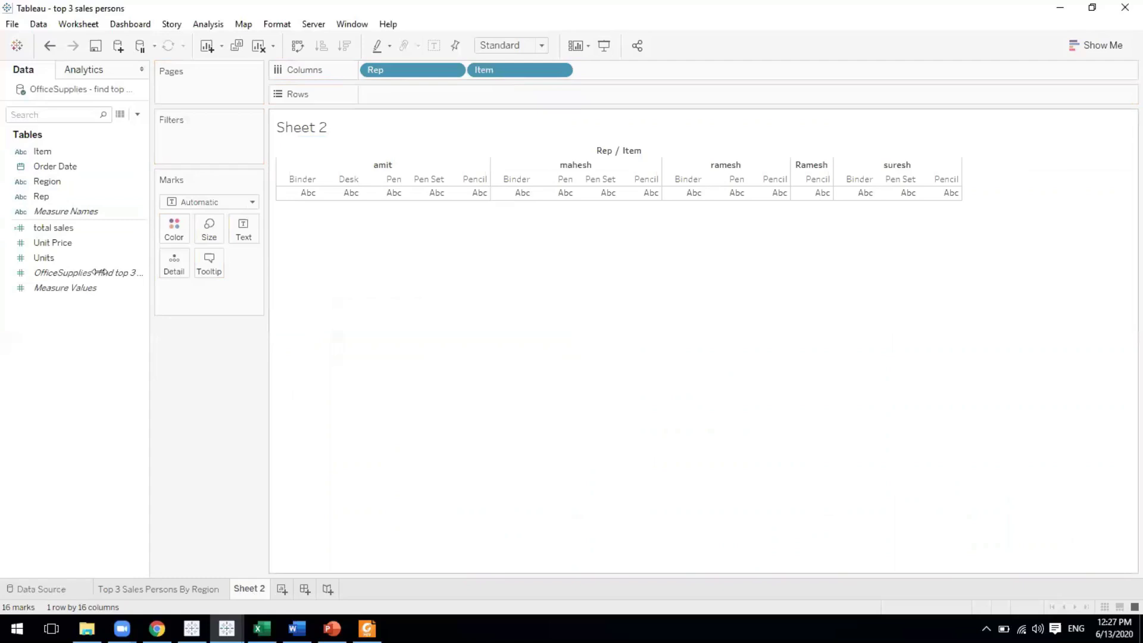
{"action": "left_click", "coordinate": [56, 241]}
{"action": "left_click_drag", "start_coordinate": [53, 230], "coordinate": [442, 102]}
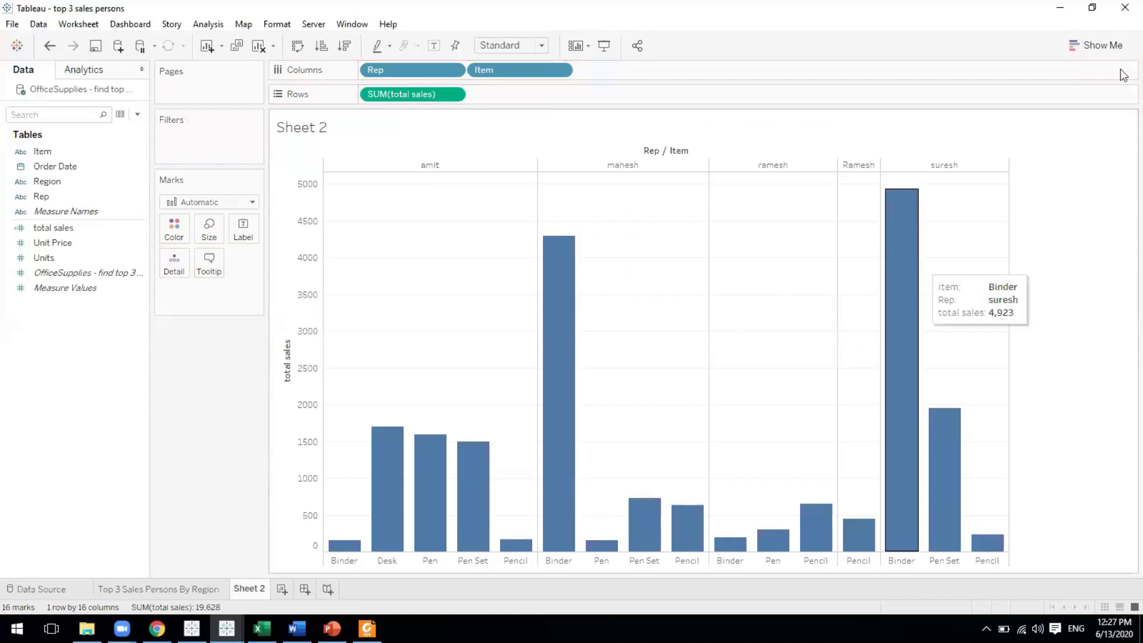
Step: Try showing Sheet 2's total sales by Rep and Item as a text table and as a heat map
{"action": "left_click", "coordinate": [1102, 46]}
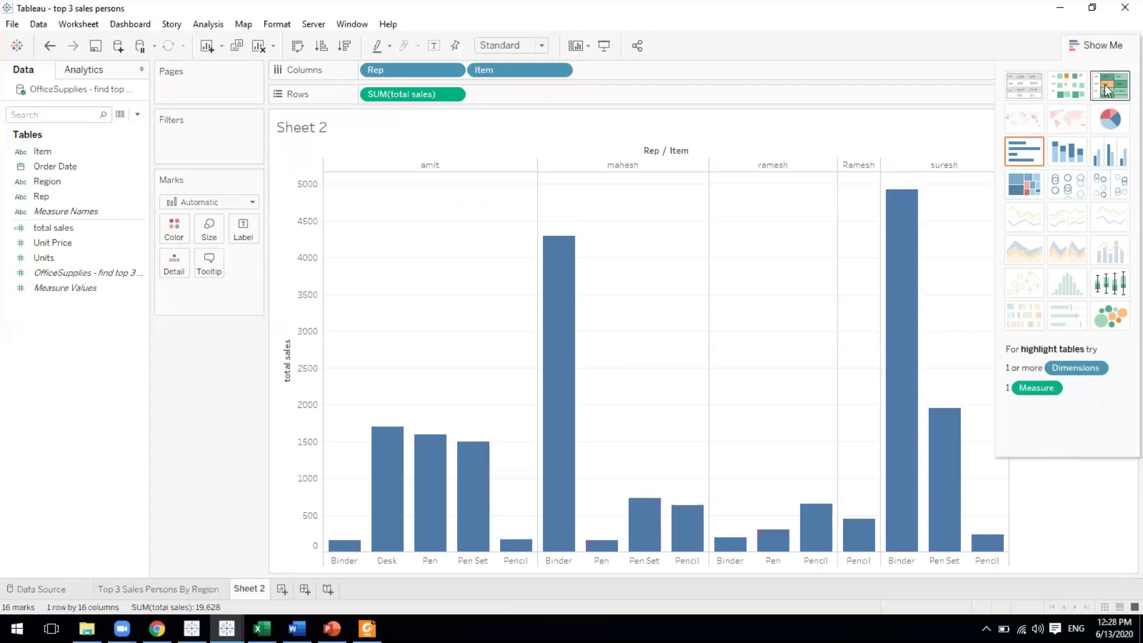
{"action": "left_click", "coordinate": [1027, 94]}
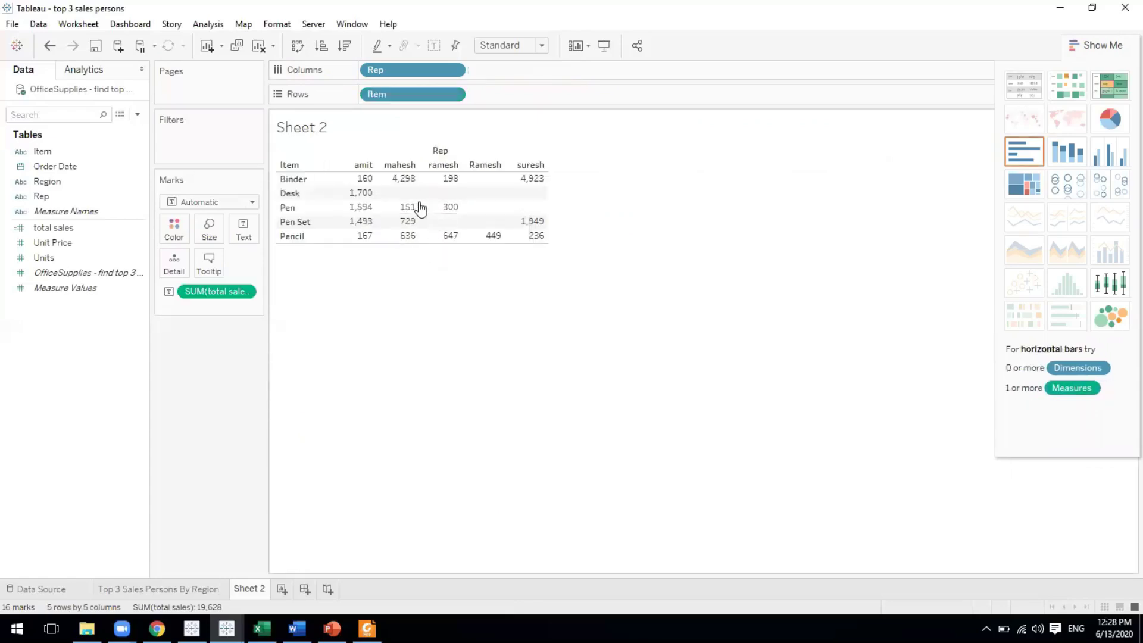
{"action": "left_click", "coordinate": [1070, 94]}
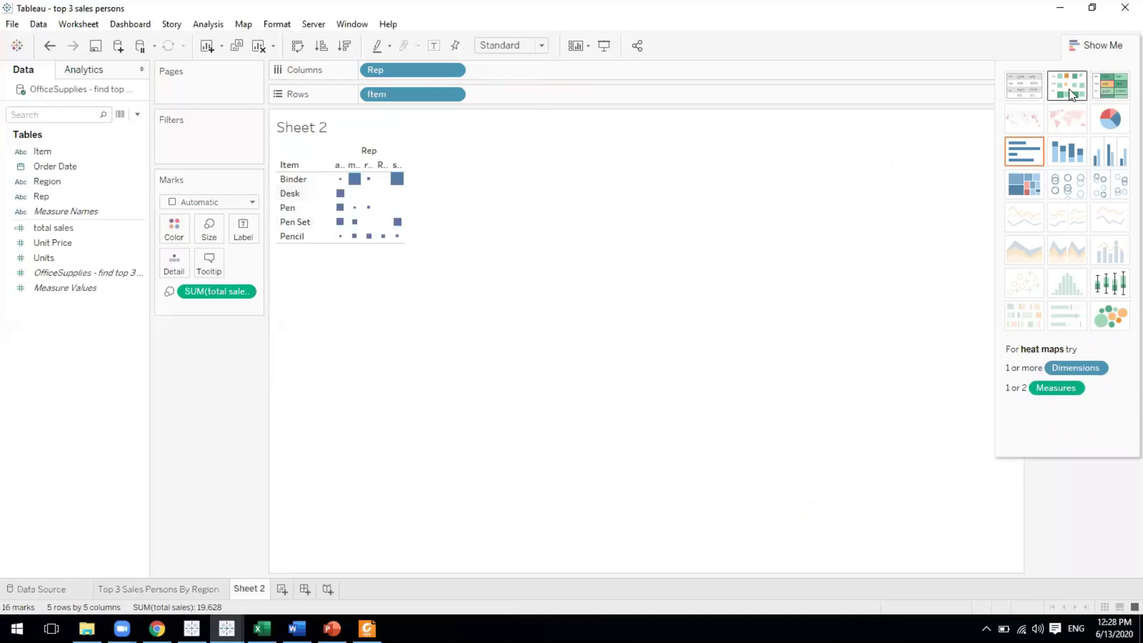
Step: Convert Sheet 2 to a highlight table and fit it to Entire View
{"action": "left_click", "coordinate": [1107, 94]}
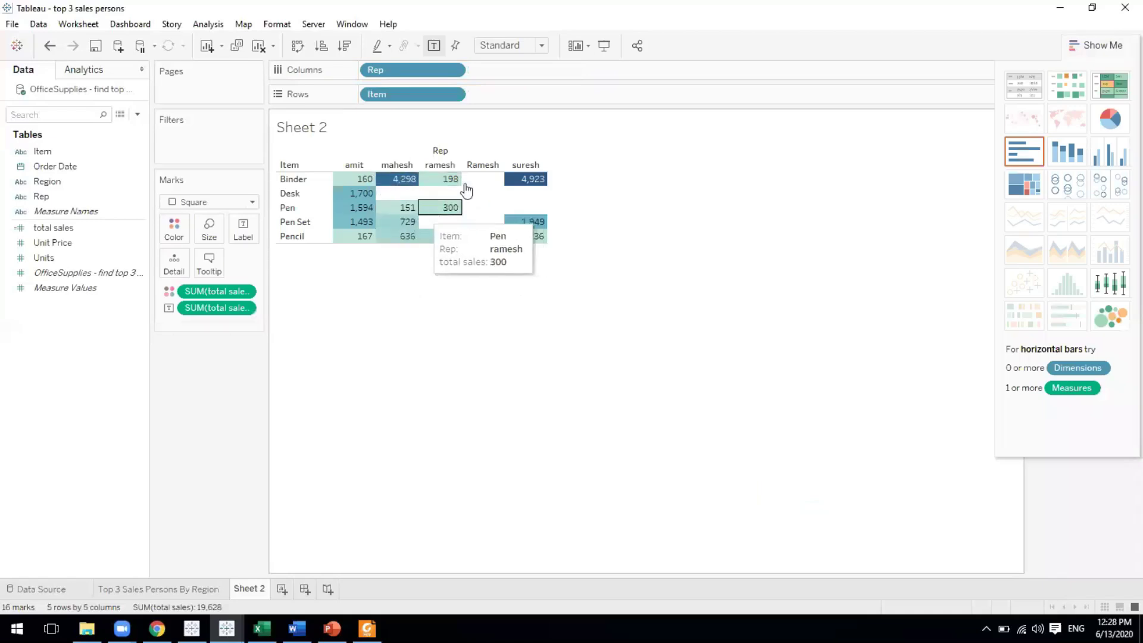
{"action": "left_click", "coordinate": [542, 45]}
{"action": "left_click", "coordinate": [509, 100]}
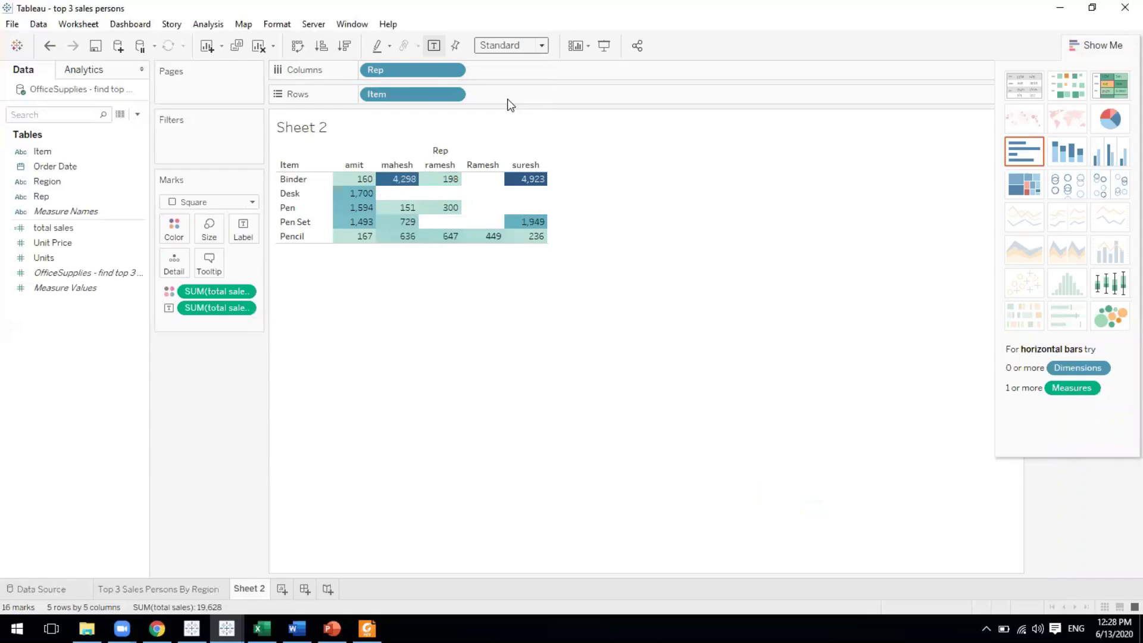
{"action": "left_click", "coordinate": [1097, 46]}
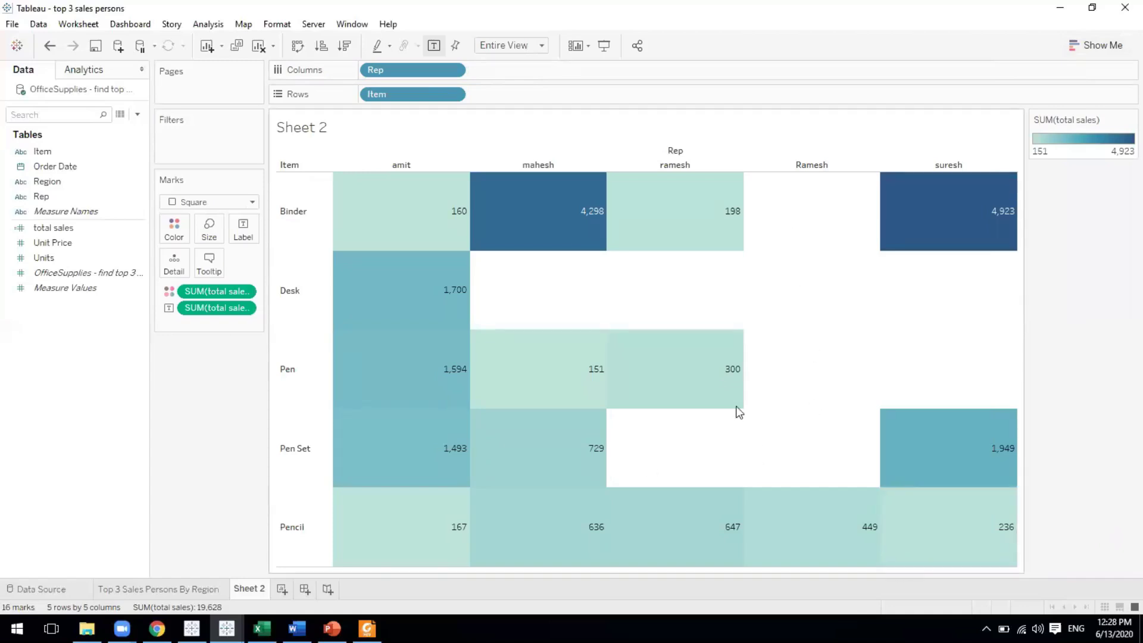
{"action": "mouse_move", "coordinate": [441, 225]}
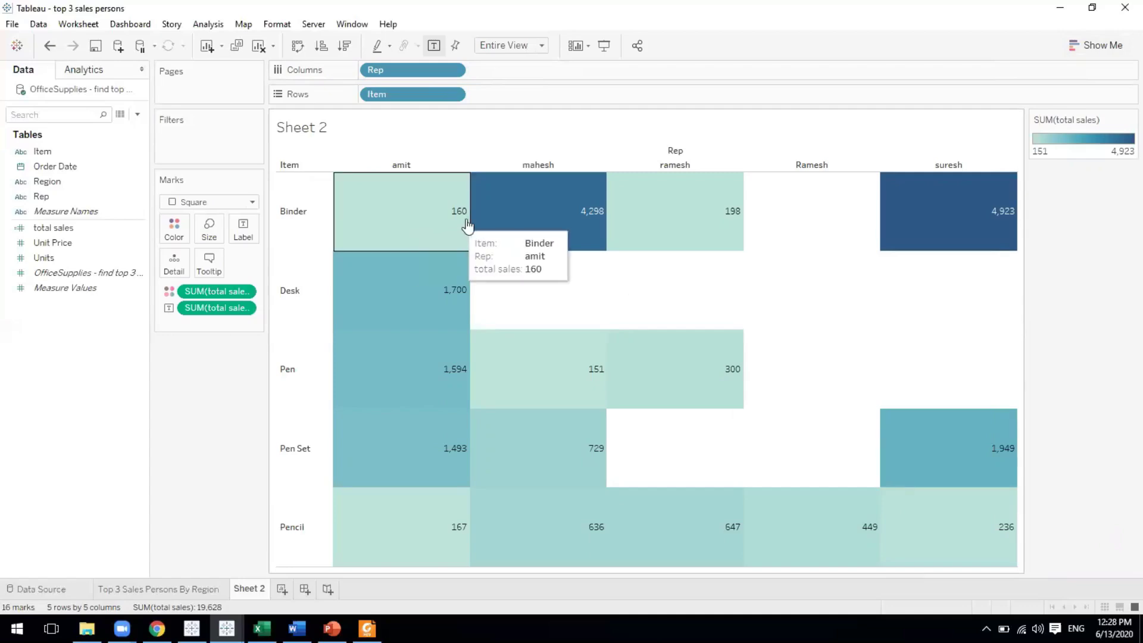
{"action": "mouse_move", "coordinate": [509, 229]}
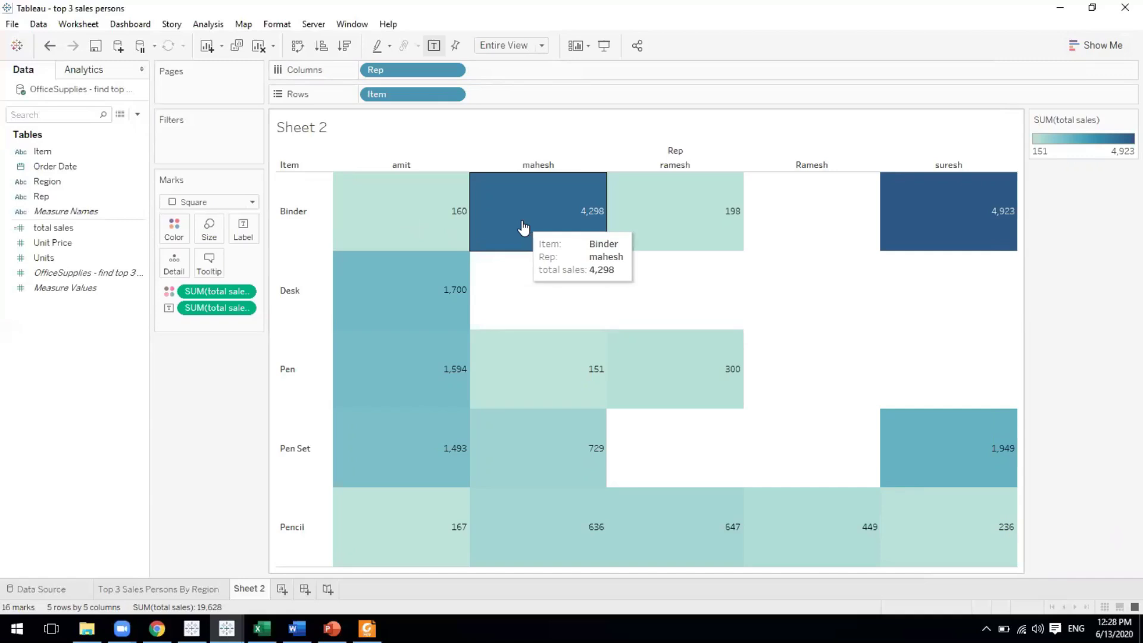
{"action": "mouse_move", "coordinate": [937, 224]}
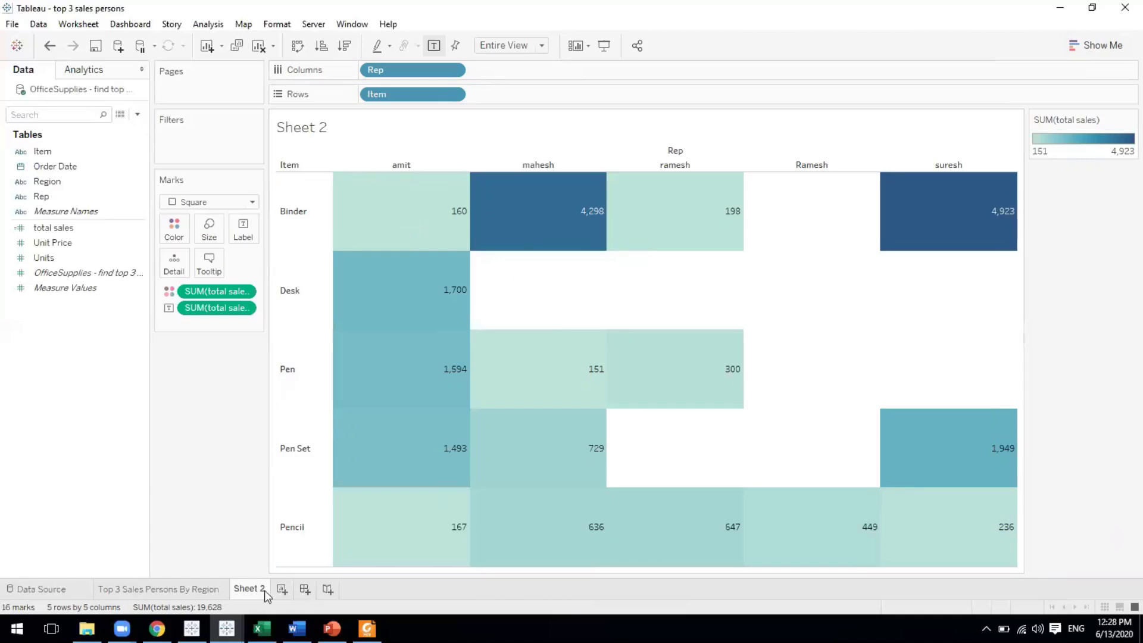
Step: Create a new worksheet and build a bar chart with Item as columns and total sales as rows
{"action": "left_click", "coordinate": [282, 589]}
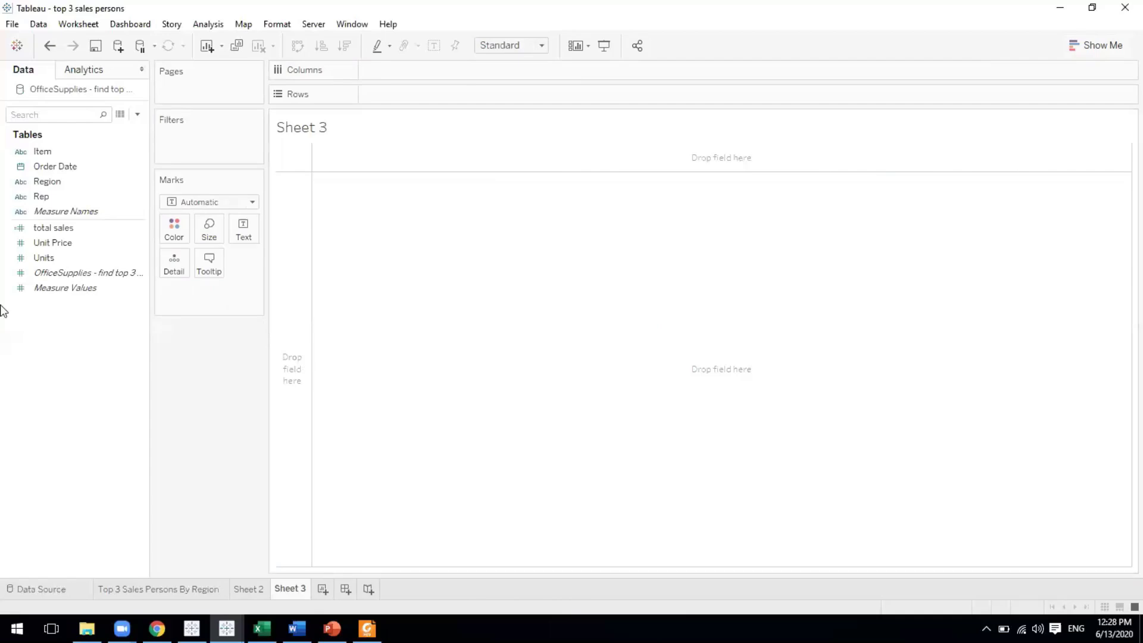
{"action": "left_click", "coordinate": [41, 153]}
{"action": "left_click_drag", "start_coordinate": [42, 153], "coordinate": [388, 74]}
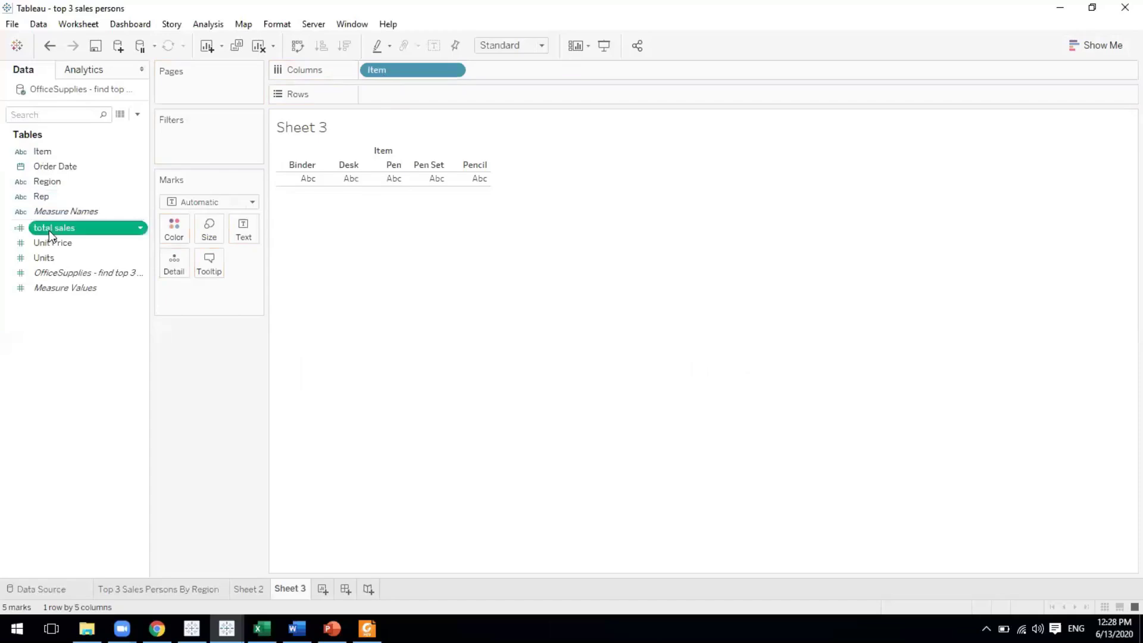
{"action": "left_click_drag", "start_coordinate": [49, 230], "coordinate": [413, 95]}
Step: Convert the bar chart of total sales by Item into a treemap
{"action": "mouse_move", "coordinate": [446, 429]}
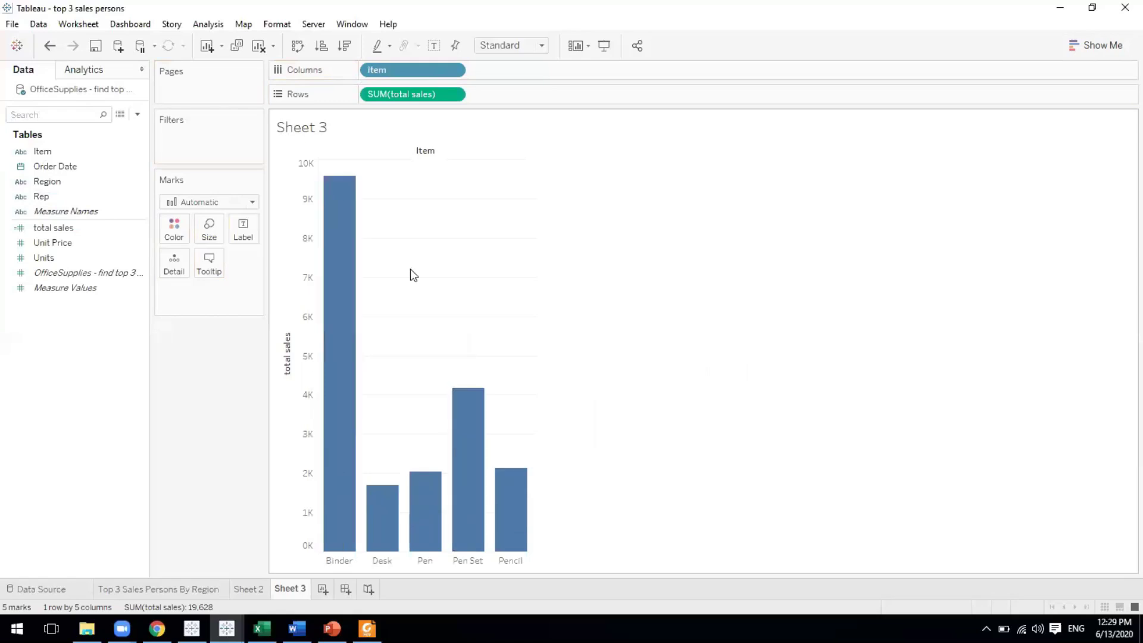
{"action": "mouse_move", "coordinate": [351, 455]}
{"action": "left_click", "coordinate": [1103, 45]}
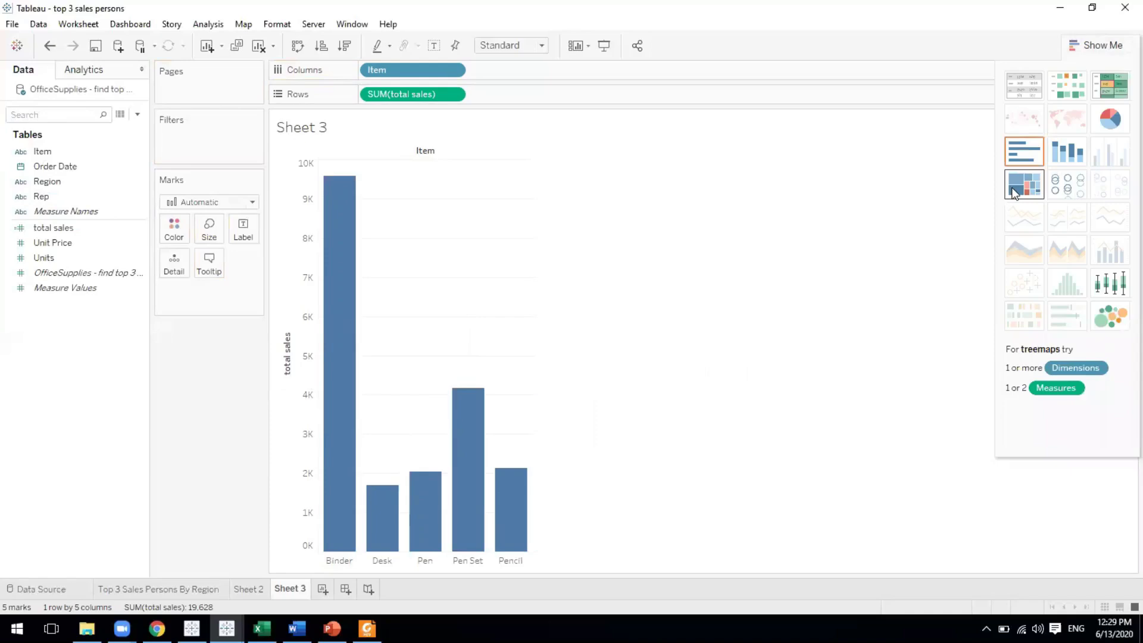
{"action": "left_click", "coordinate": [1015, 192]}
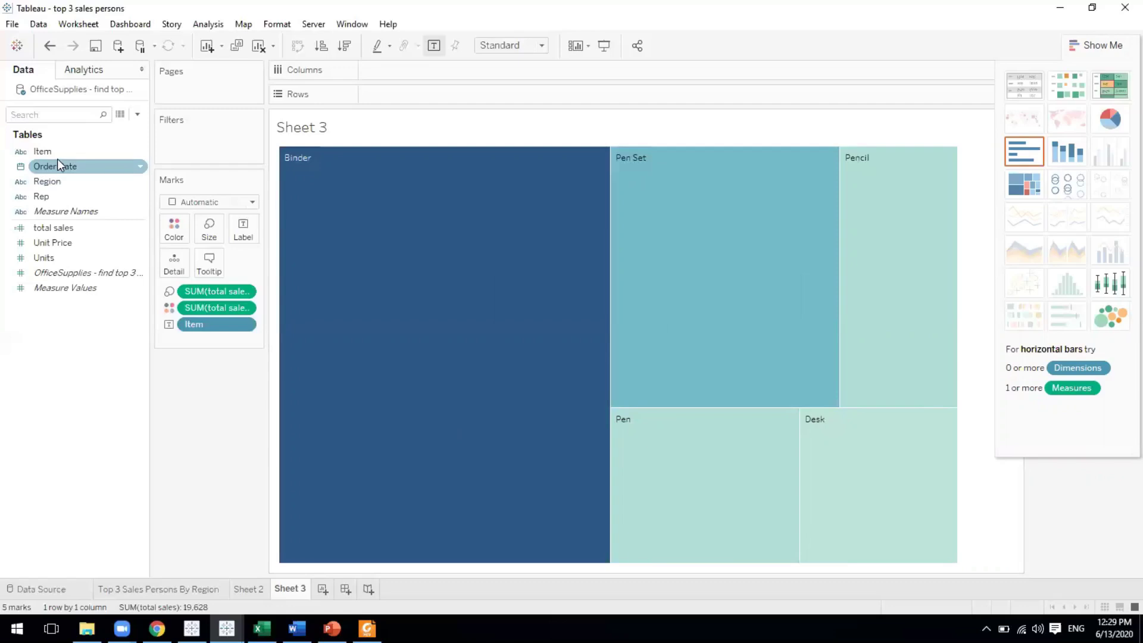
Step: Color the treemap blocks by Item and add total sales to their labels
{"action": "left_click_drag", "start_coordinate": [41, 151], "coordinate": [166, 240]}
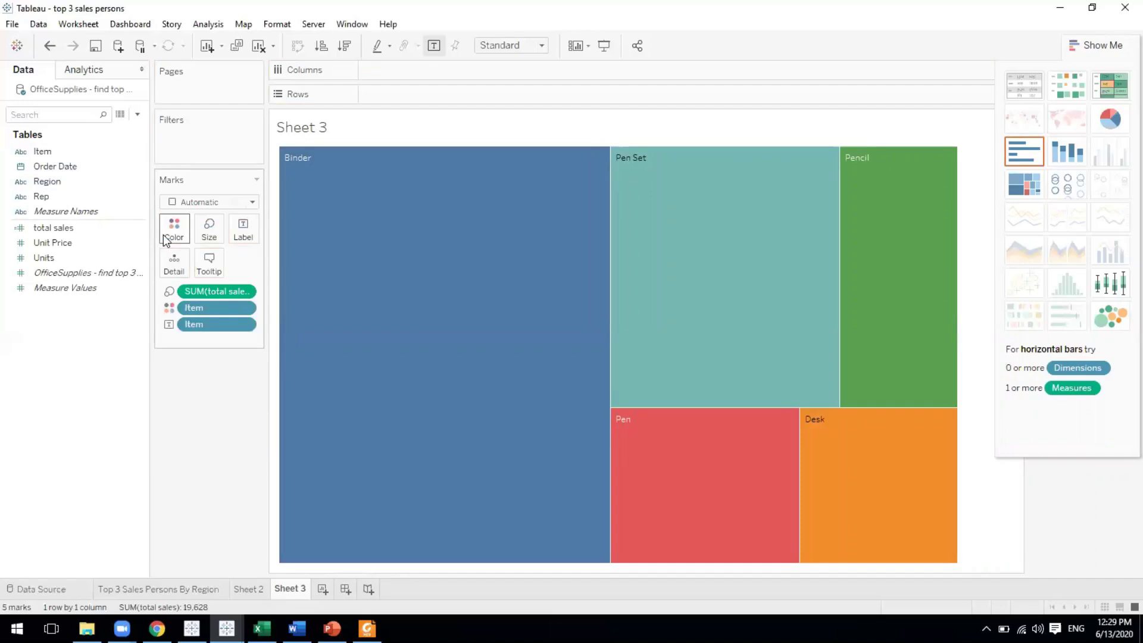
{"action": "mouse_move", "coordinate": [316, 221]}
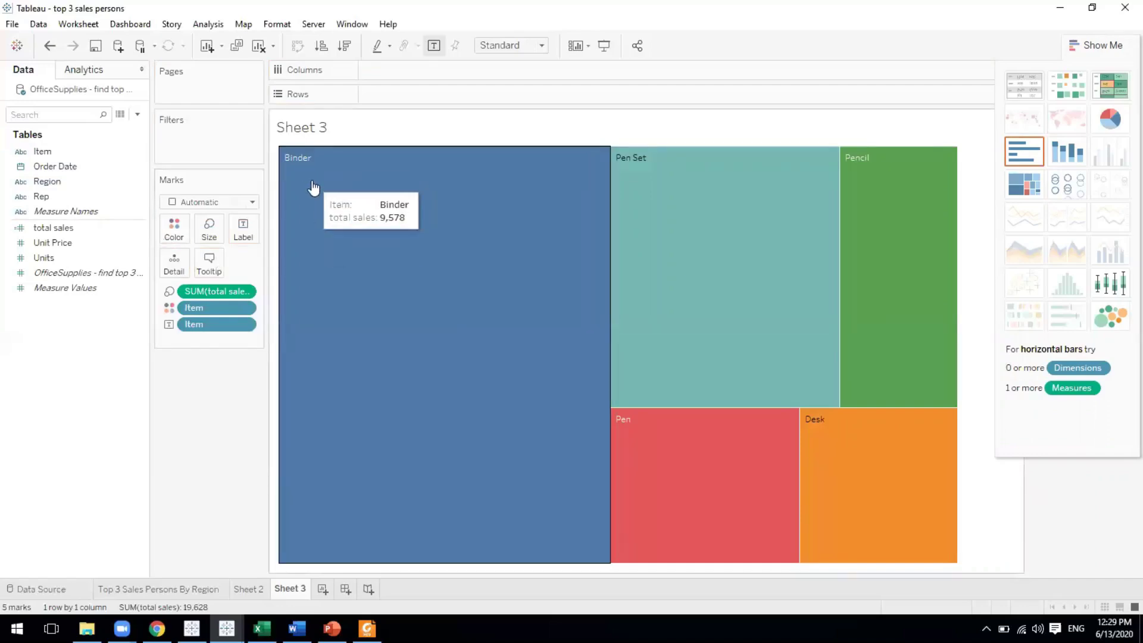
{"action": "left_click", "coordinate": [42, 230]}
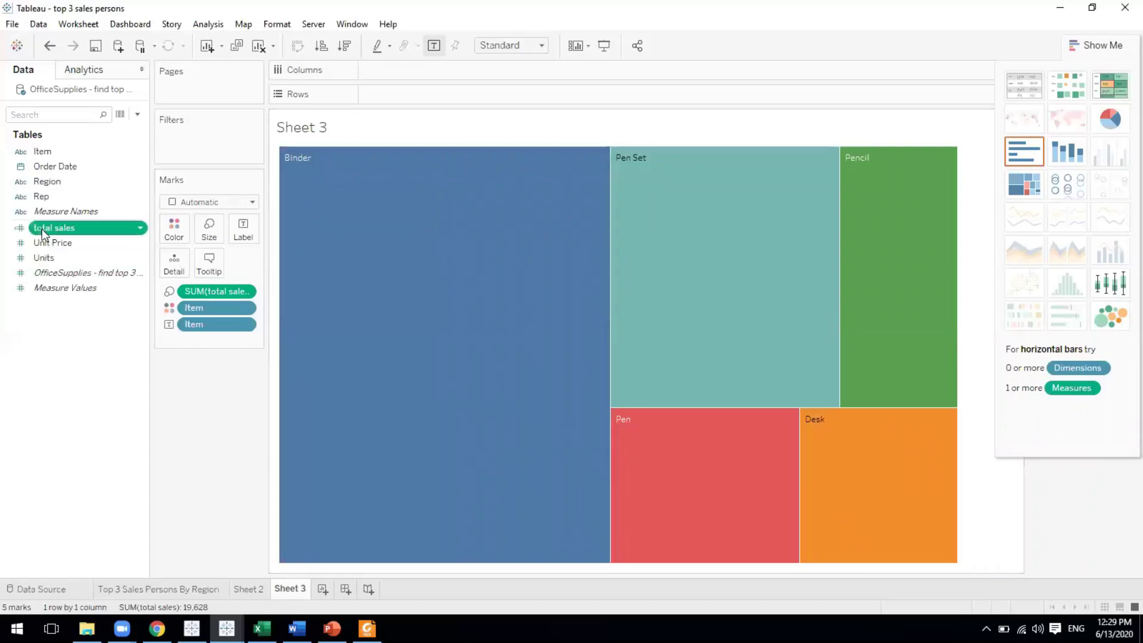
{"action": "left_click_drag", "start_coordinate": [41, 228], "coordinate": [237, 234]}
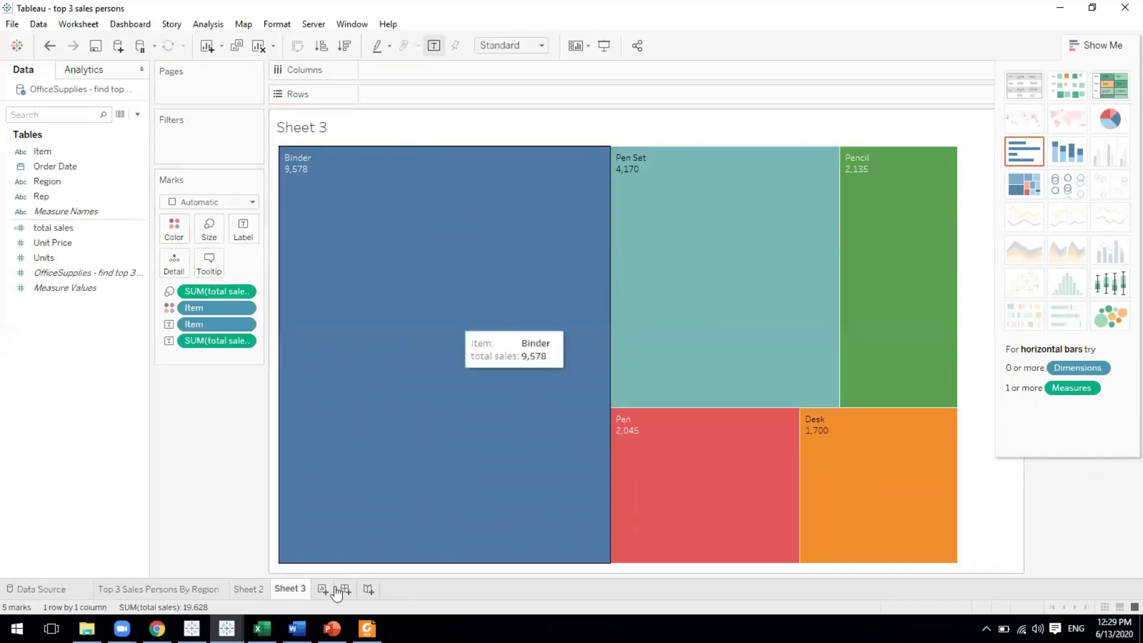
Step: Review the finished Top 3 Sales Persons By Region, Sheet 2 and Sheet 3 worksheets
{"action": "left_click", "coordinate": [192, 591]}
{"action": "left_click", "coordinate": [244, 590]}
{"action": "left_click", "coordinate": [285, 593]}
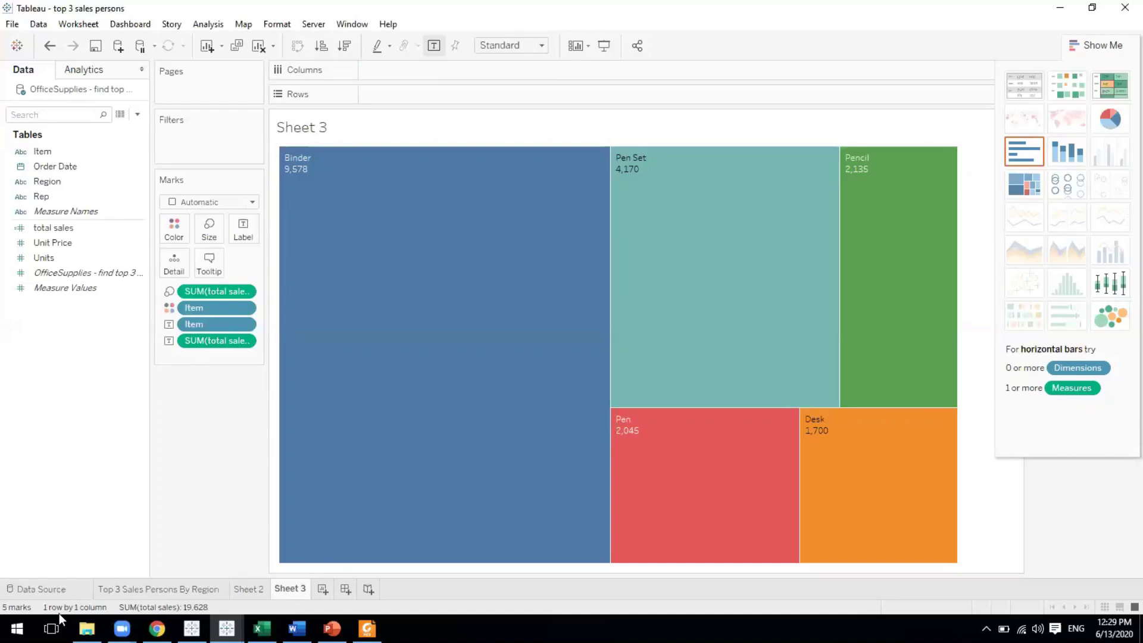
{"action": "left_click", "coordinate": [245, 591]}
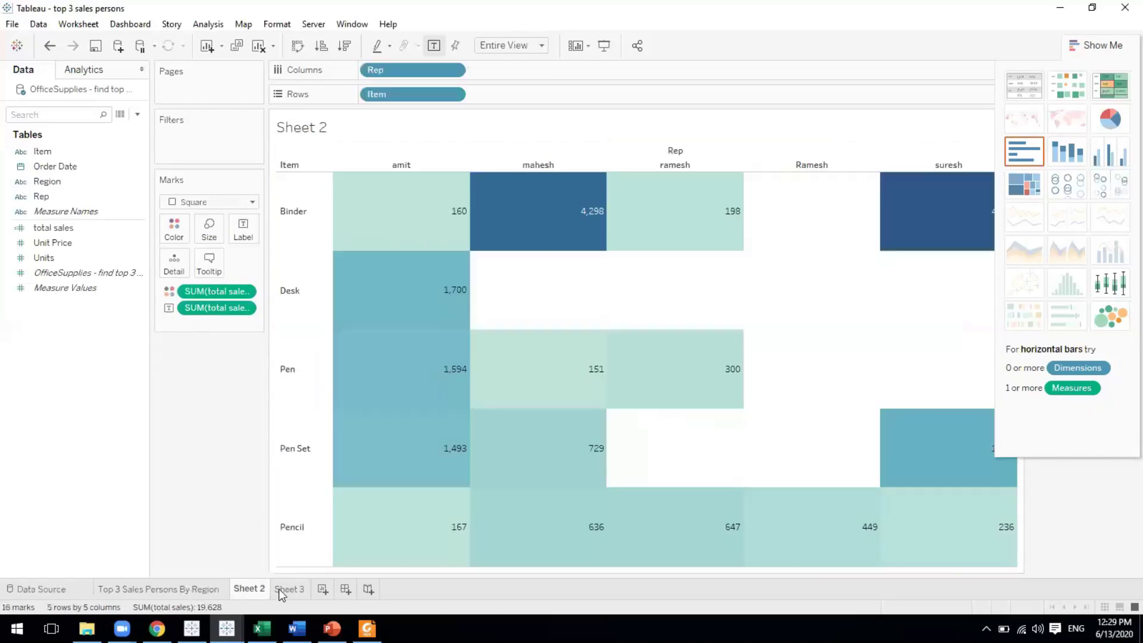
{"action": "left_click", "coordinate": [278, 589]}
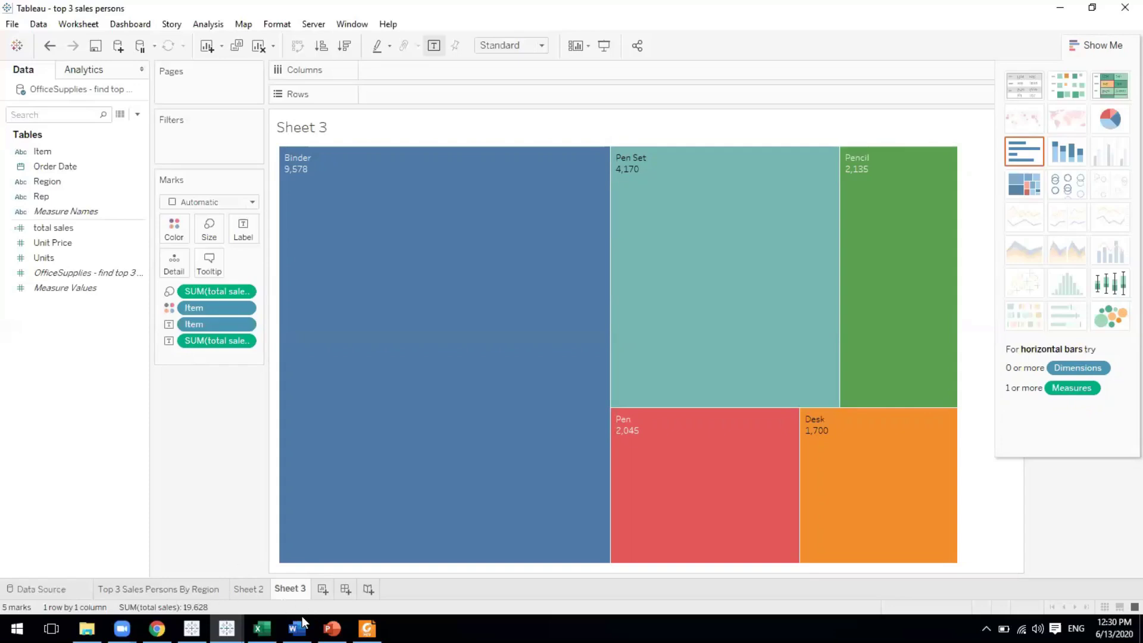
{"action": "mouse_move", "coordinate": [297, 628]}
Step: Create a dashboard with the Top 3 Sales Persons By Region chart, Sheet 2 below it and Sheet 3 beside the chart
{"action": "left_click", "coordinate": [346, 590]}
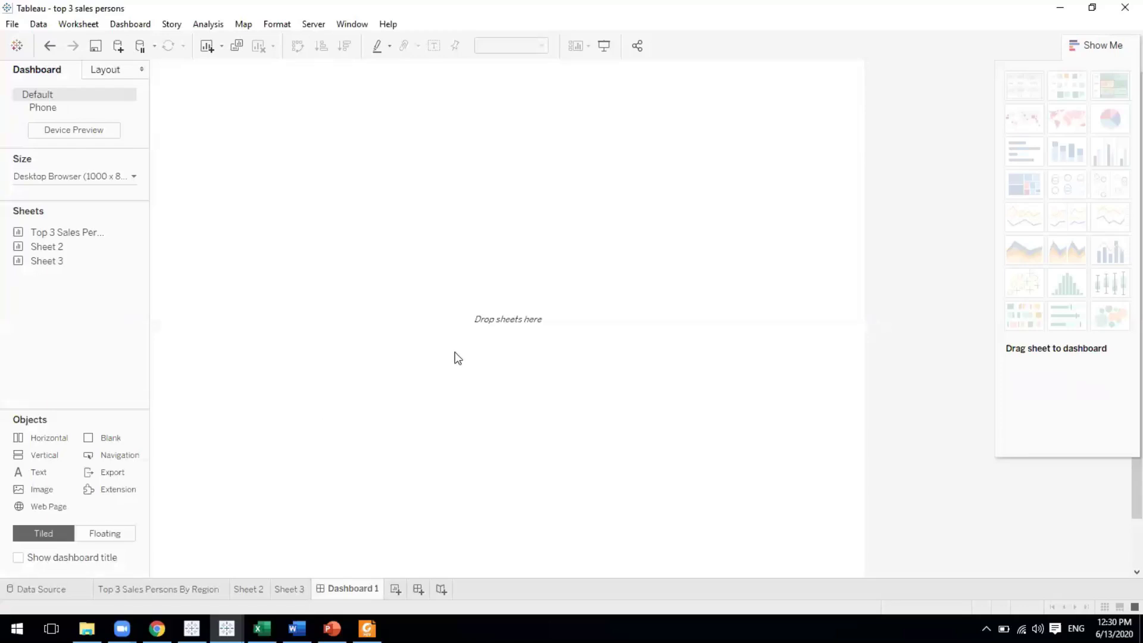
{"action": "left_click_drag", "start_coordinate": [64, 232], "coordinate": [383, 243]}
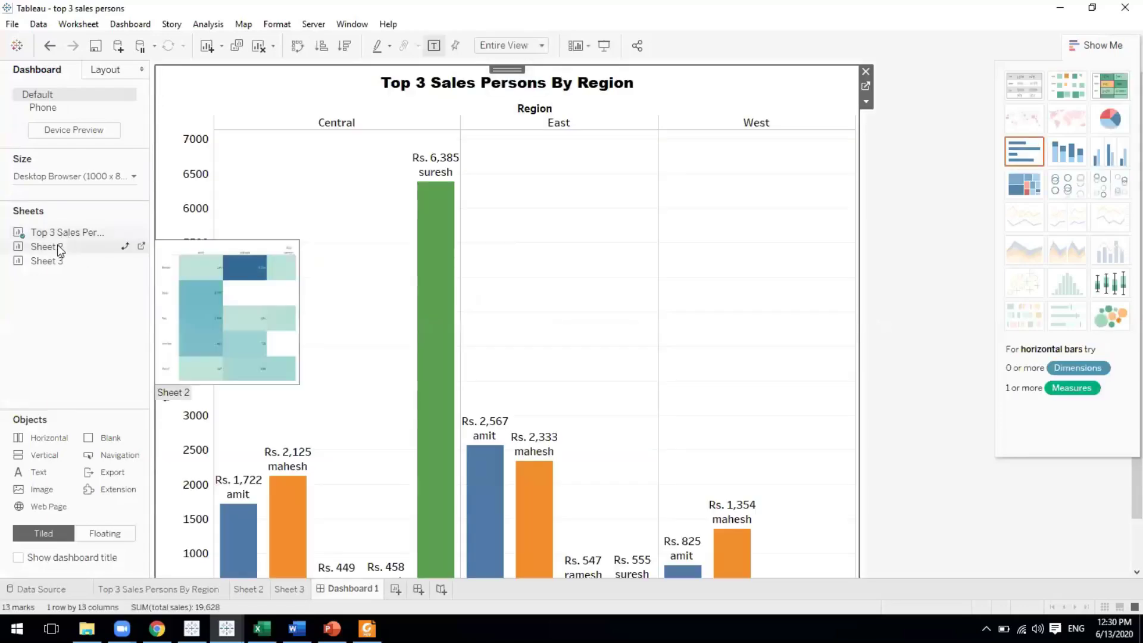
{"action": "left_click_drag", "start_coordinate": [59, 250], "coordinate": [410, 448]}
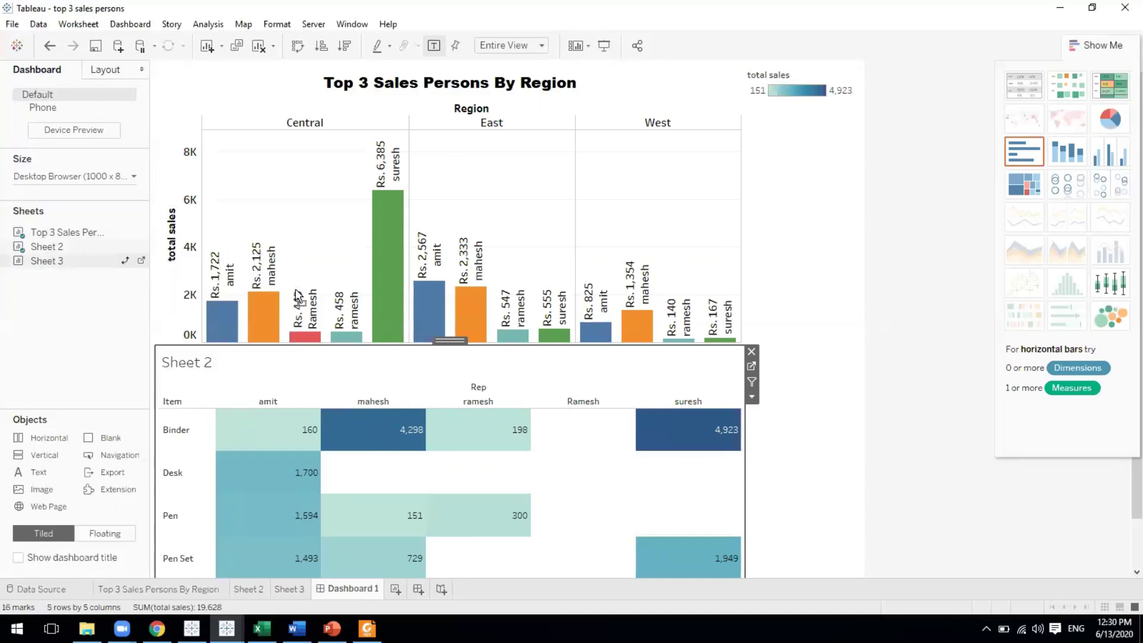
{"action": "left_click_drag", "start_coordinate": [298, 296], "coordinate": [661, 217]}
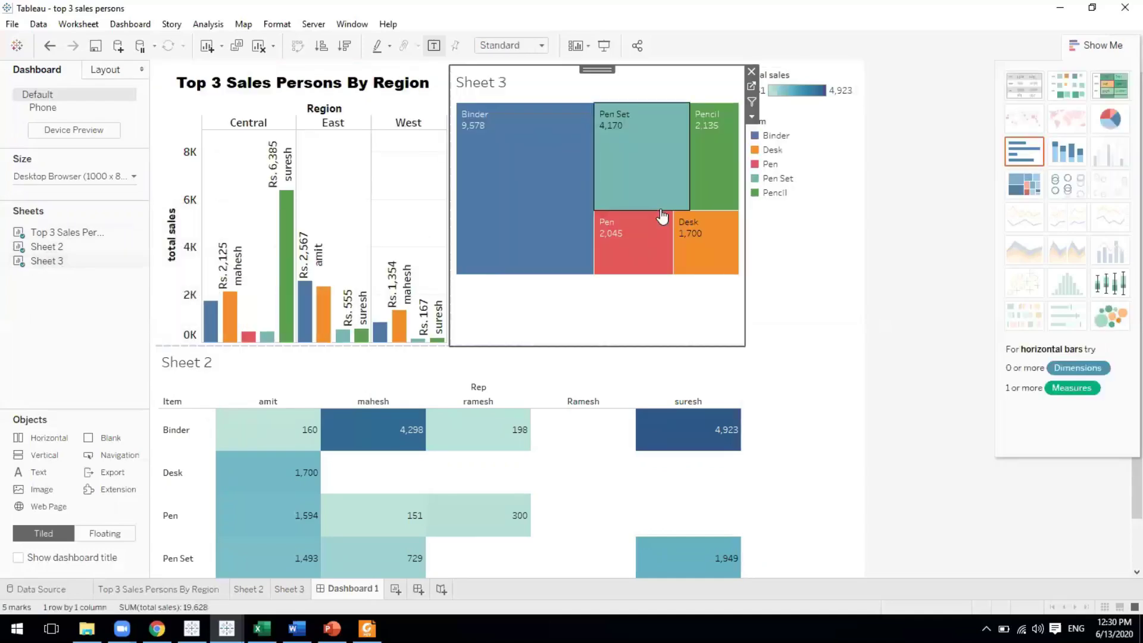
{"action": "left_click", "coordinate": [900, 357]}
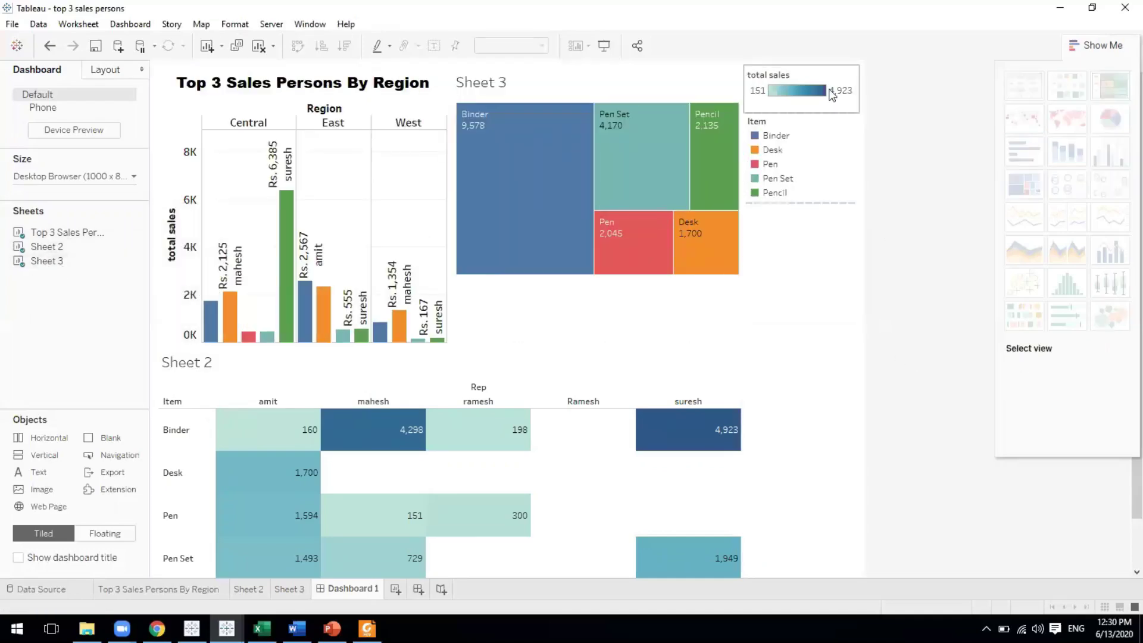
Step: Remove the total sales color legend and the Item legend from the dashboard
{"action": "left_click", "coordinate": [852, 72]}
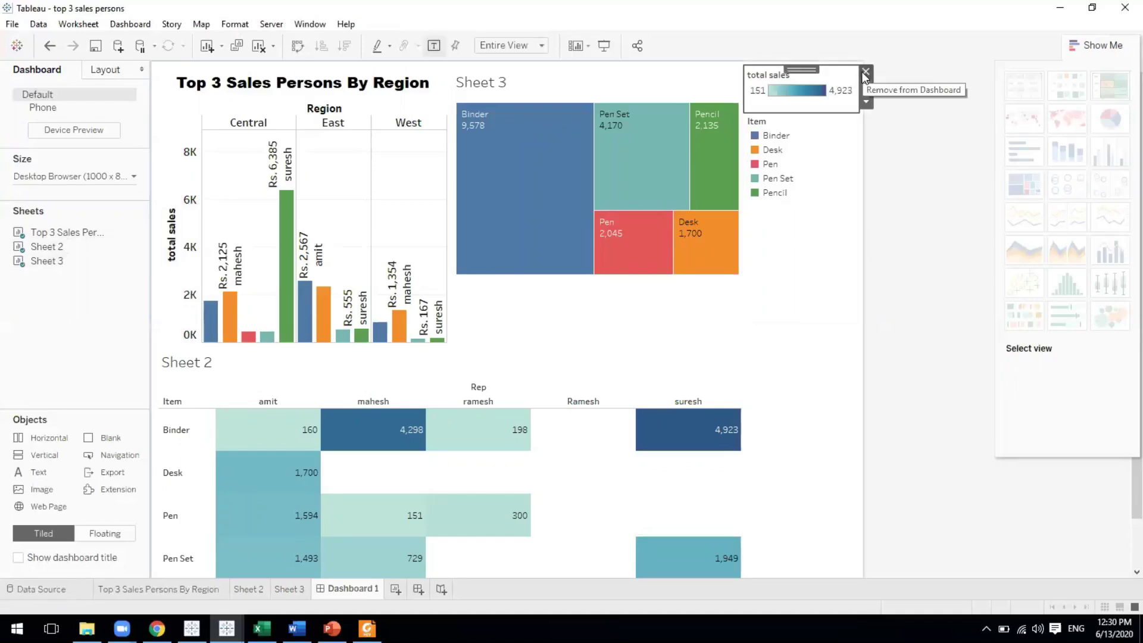
{"action": "left_click", "coordinate": [865, 72]}
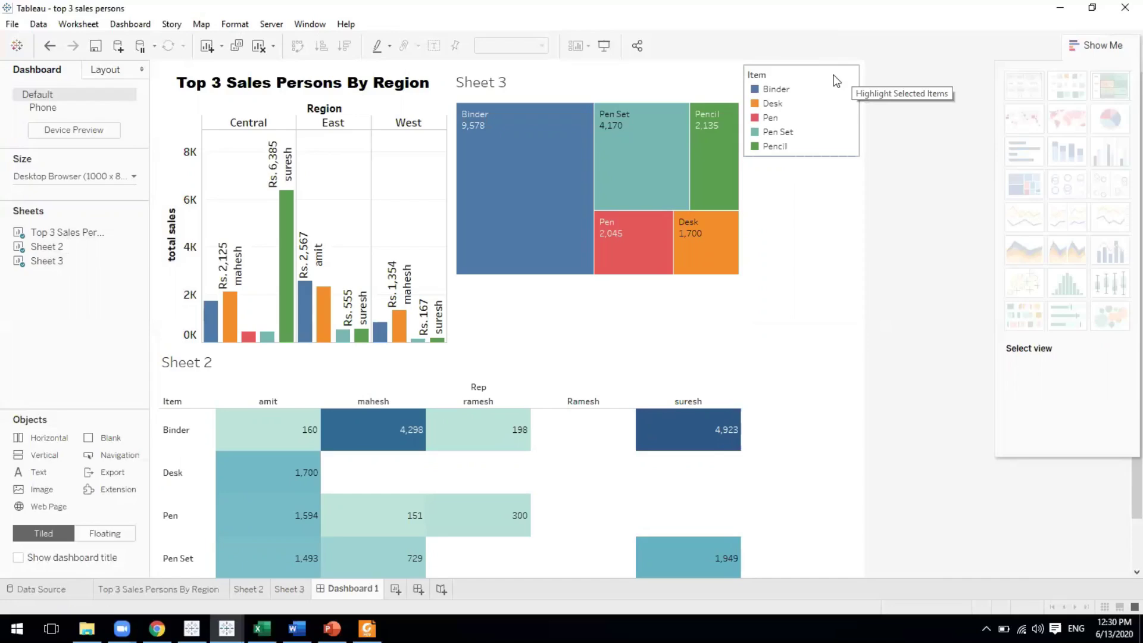
{"action": "left_click", "coordinate": [839, 79]}
{"action": "left_click", "coordinate": [867, 72]}
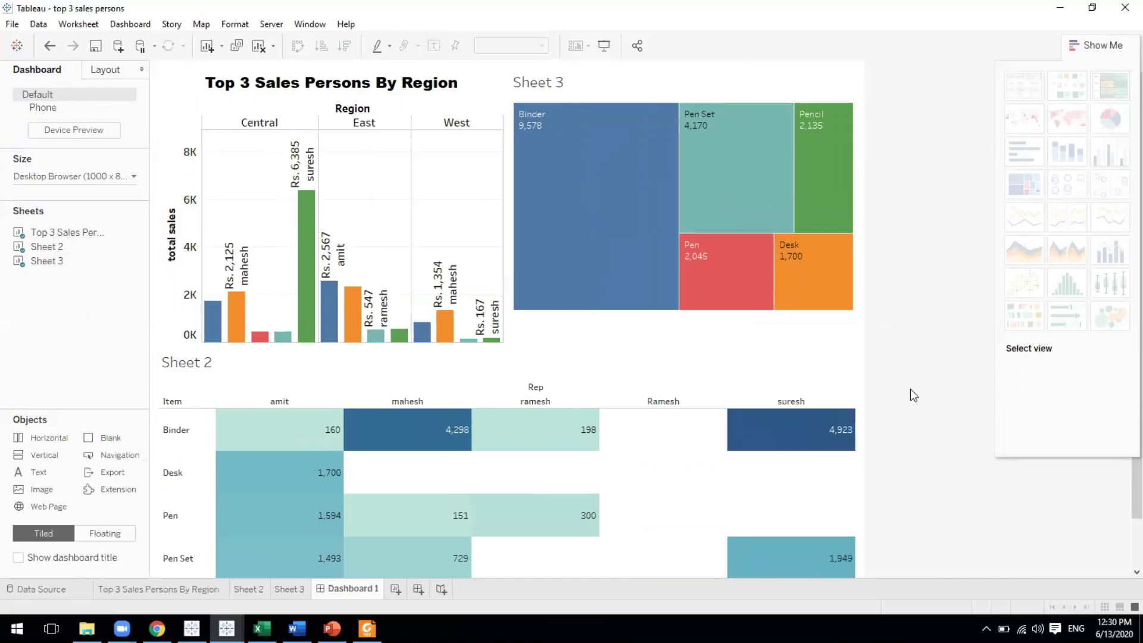
{"action": "left_click", "coordinate": [536, 429]}
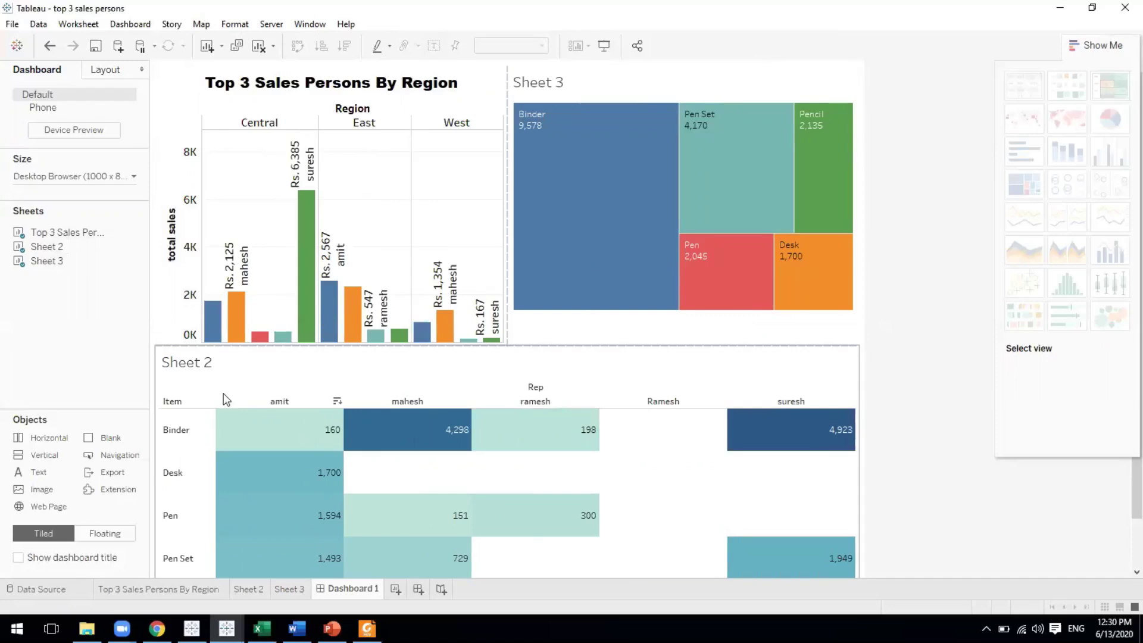
{"action": "double_click", "coordinate": [199, 371]}
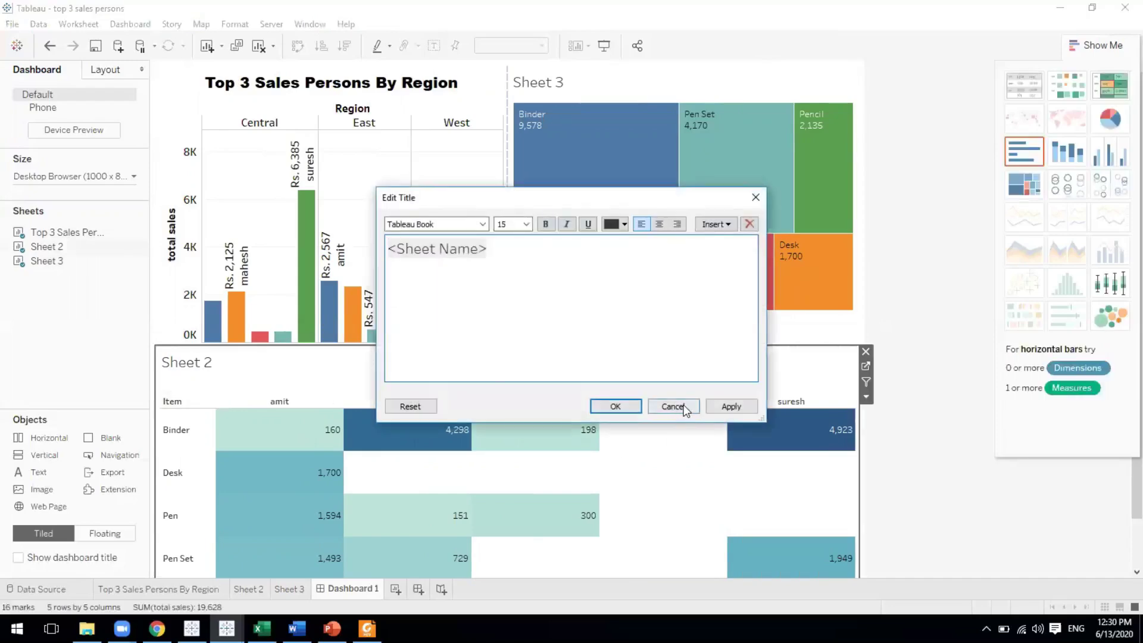
{"action": "left_click", "coordinate": [716, 407]}
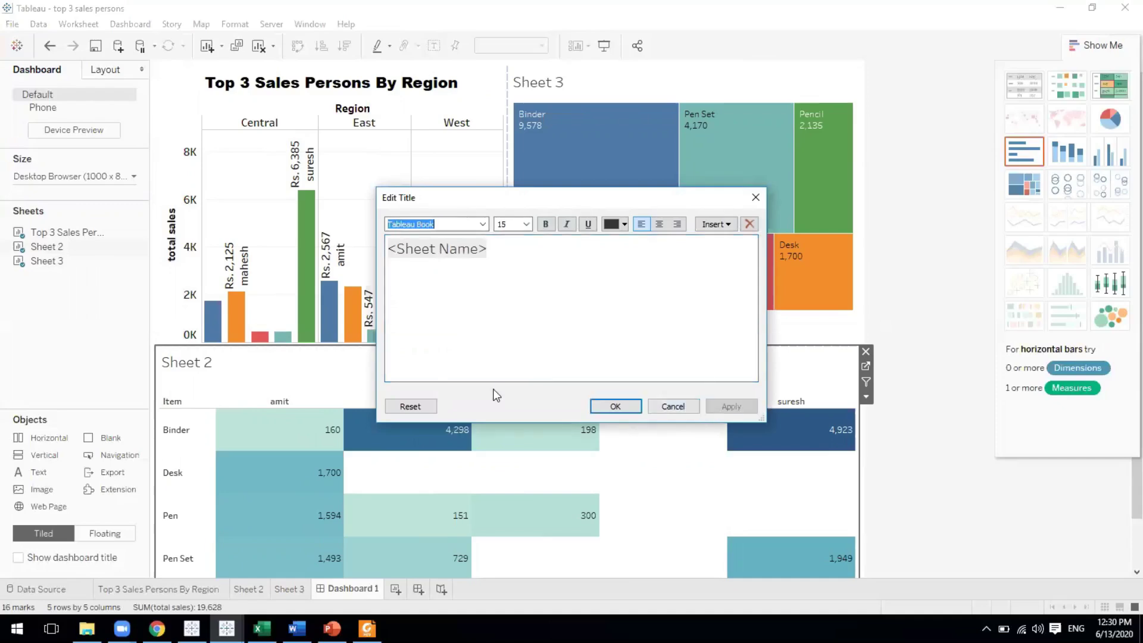
{"action": "left_click", "coordinate": [678, 409]}
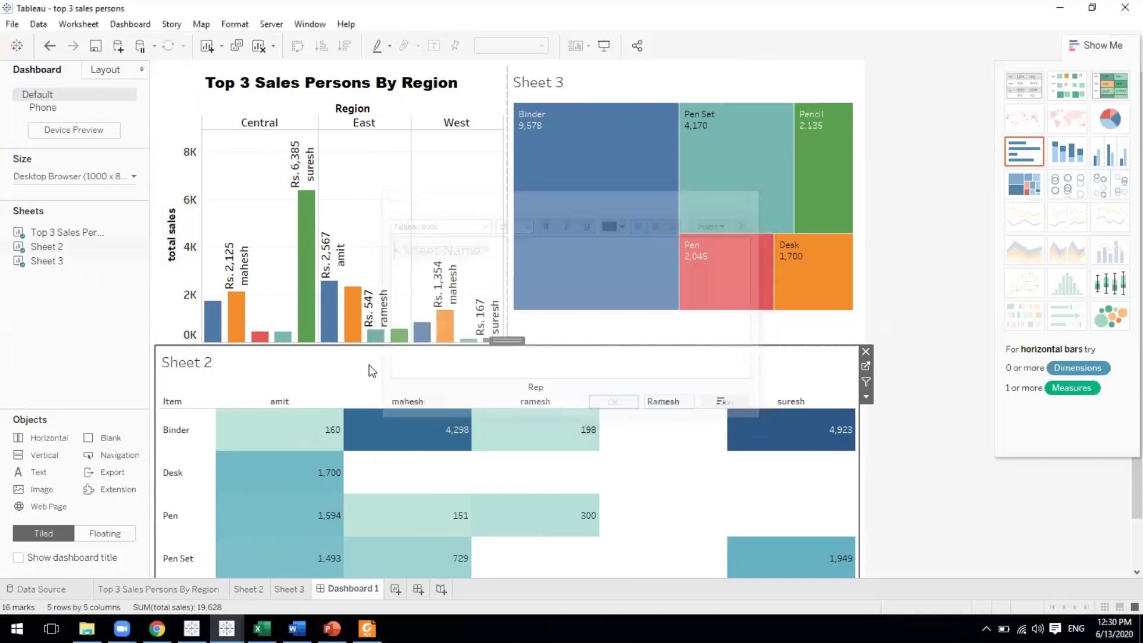
Step: Hide the Sheet 2 title above the dashboard's highlight table and target the Sheet 3 treemap's title
{"action": "right_click", "coordinate": [185, 365]}
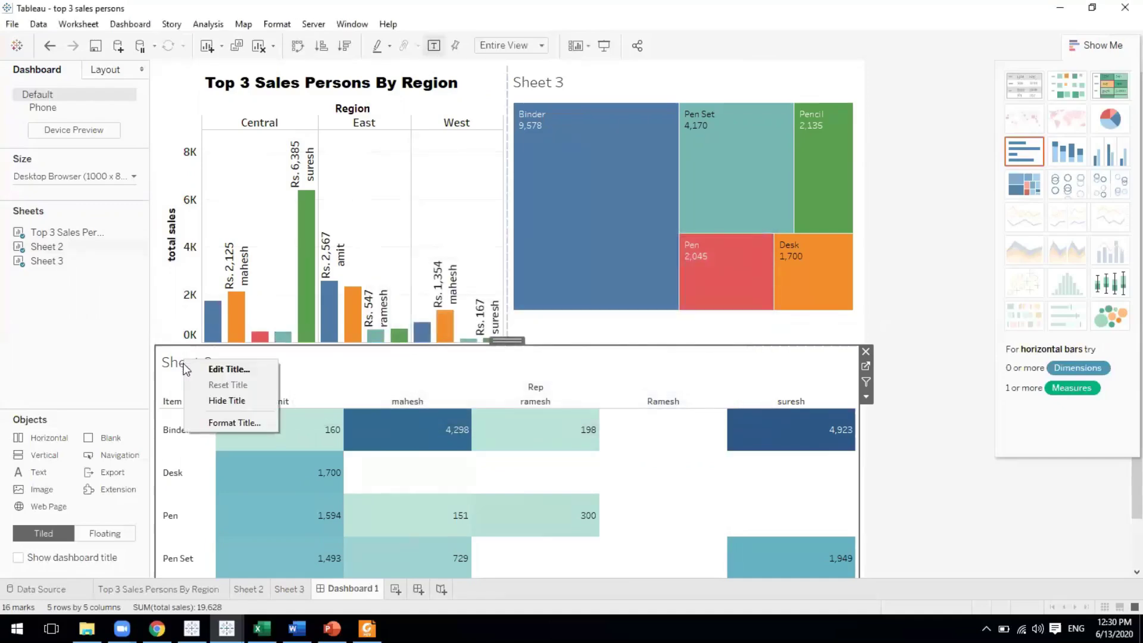
{"action": "left_click", "coordinate": [229, 401]}
{"action": "left_click", "coordinate": [557, 82]}
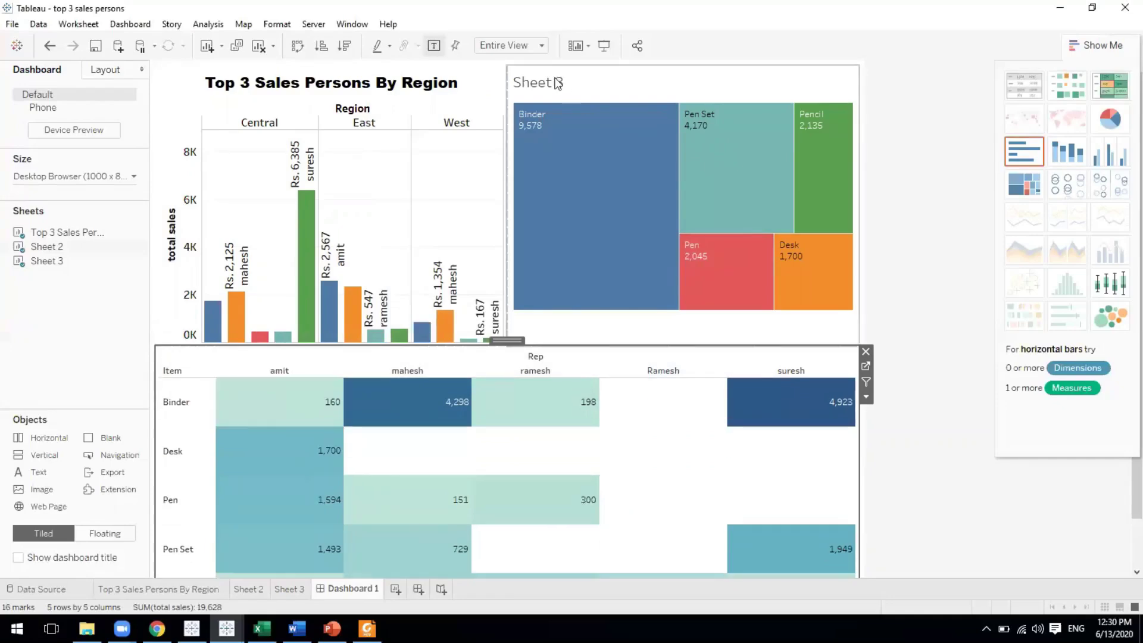
Step: Hide the Sheet 3 title above the dashboard's treemap
{"action": "right_click", "coordinate": [555, 79]}
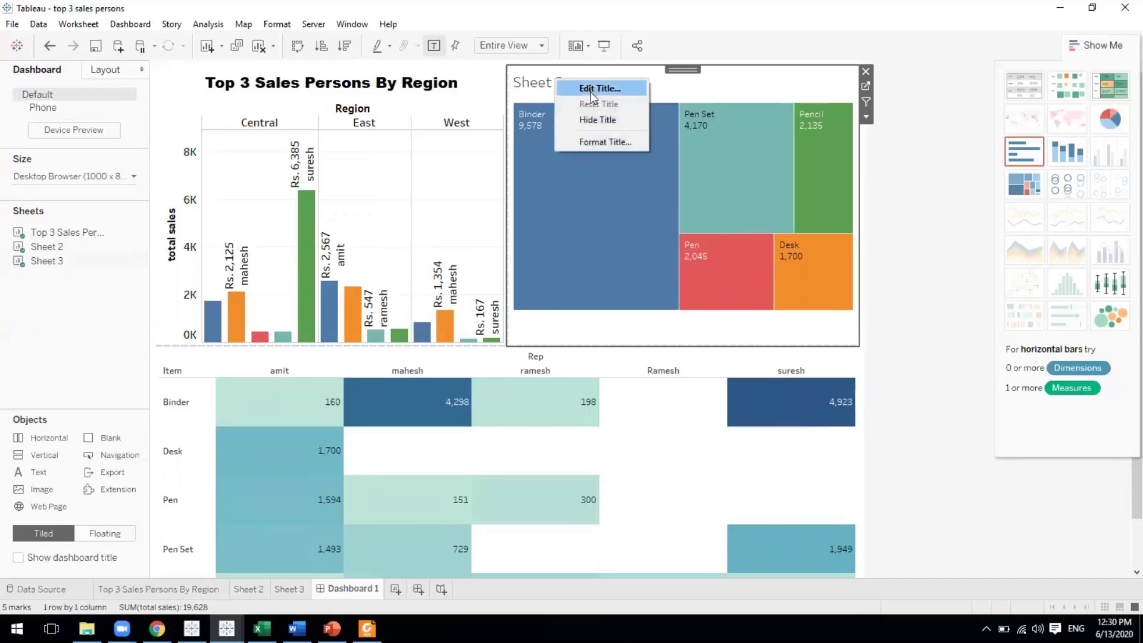
{"action": "left_click", "coordinate": [589, 119]}
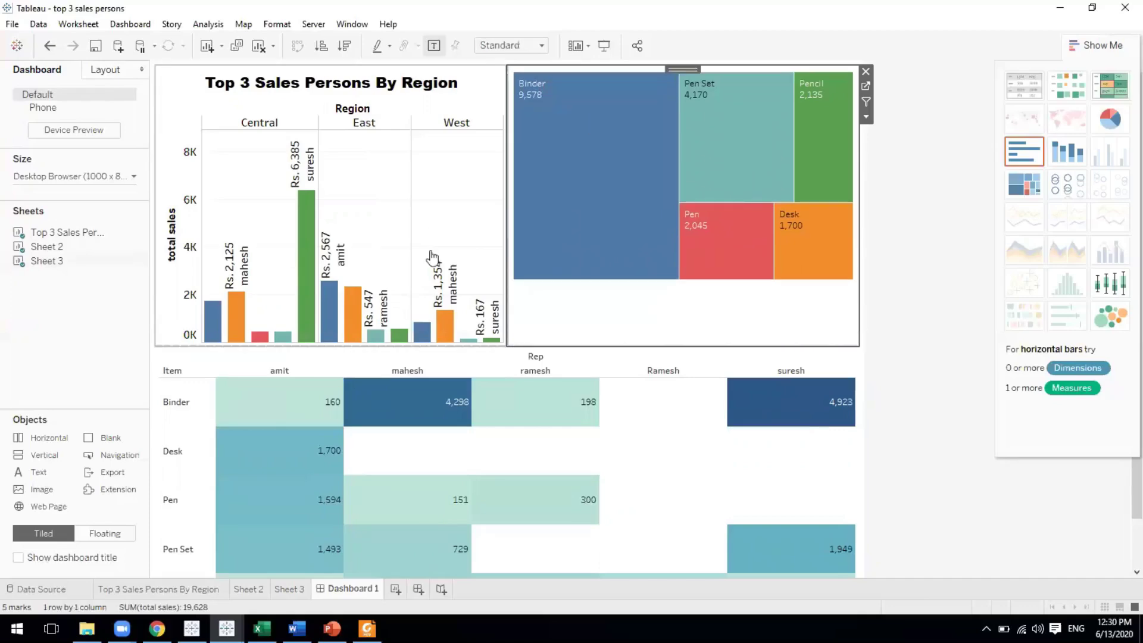
{"action": "left_click", "coordinate": [916, 348]}
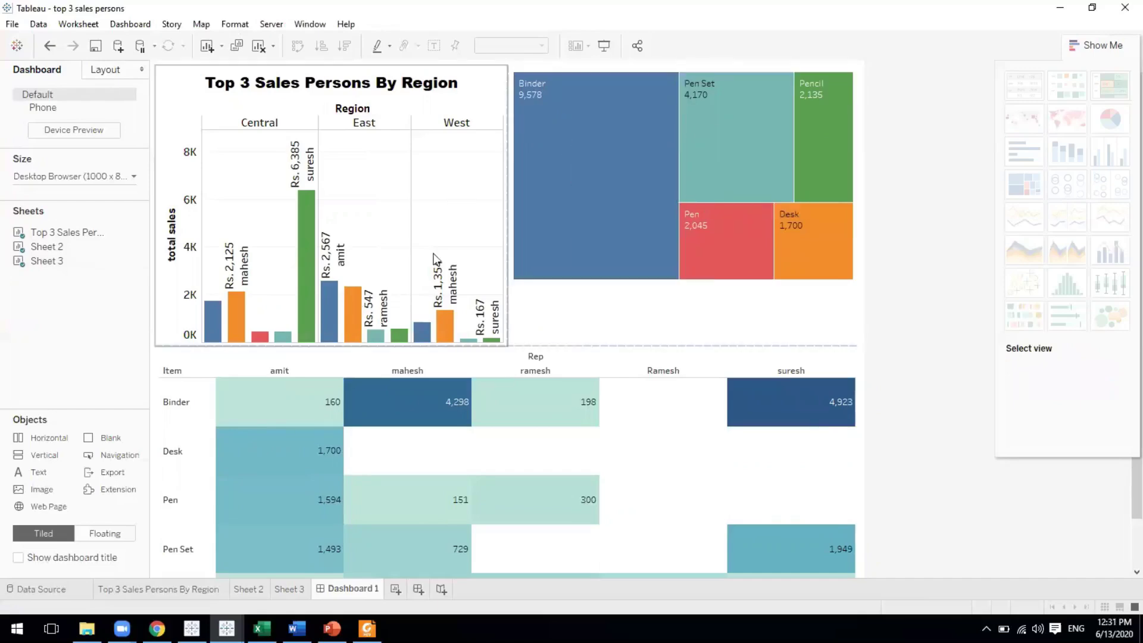
Step: Set the Sheet 3 treemap worksheet to fit Entire View, return to Dashboard 1 and clear the treemap's Binder selection
{"action": "left_click", "coordinate": [633, 276]}
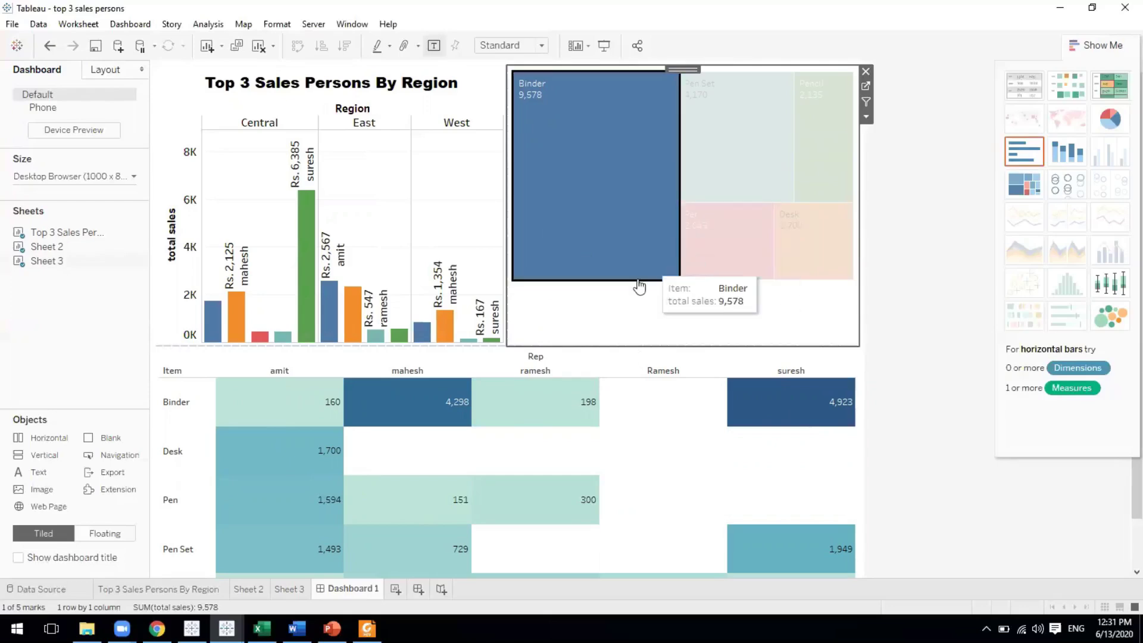
{"action": "left_click", "coordinate": [289, 589]}
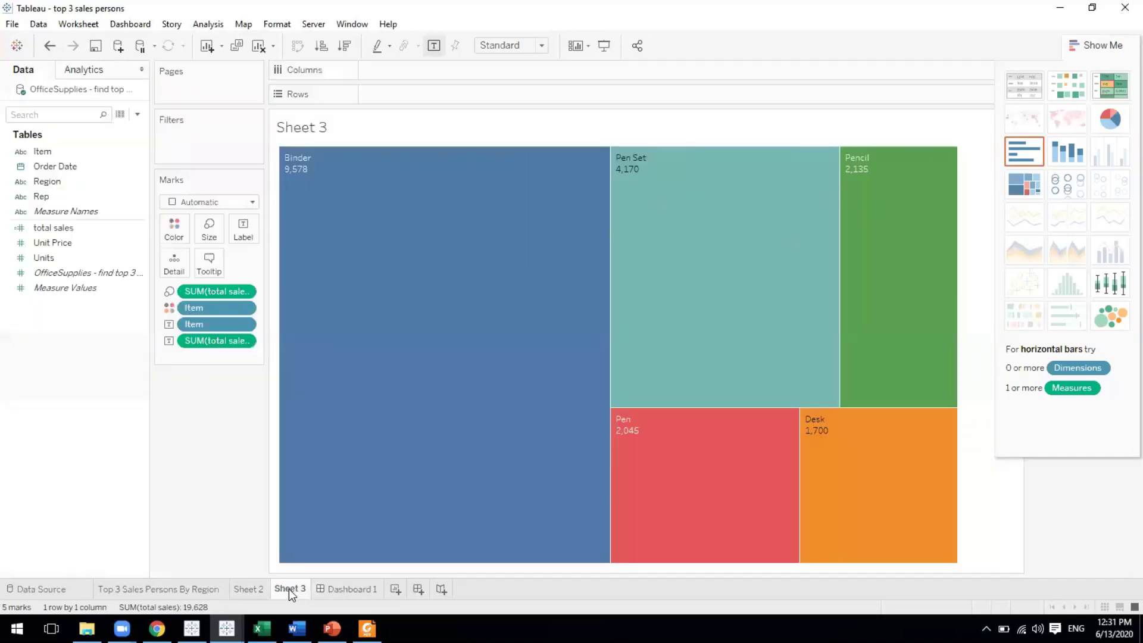
{"action": "left_click", "coordinate": [541, 46]}
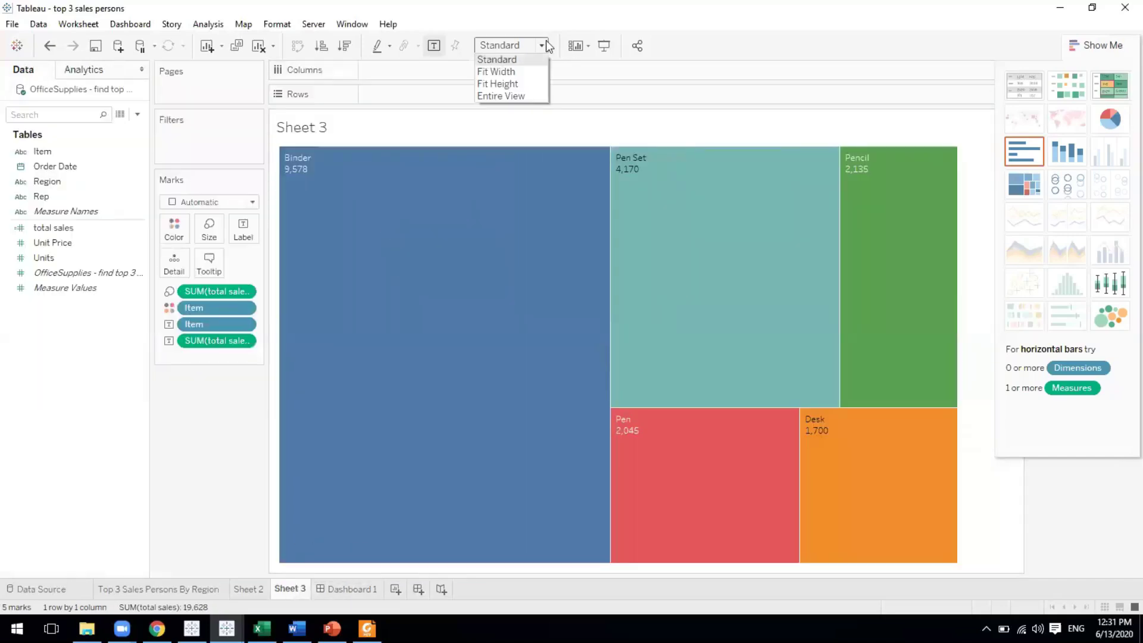
{"action": "left_click", "coordinate": [516, 95]}
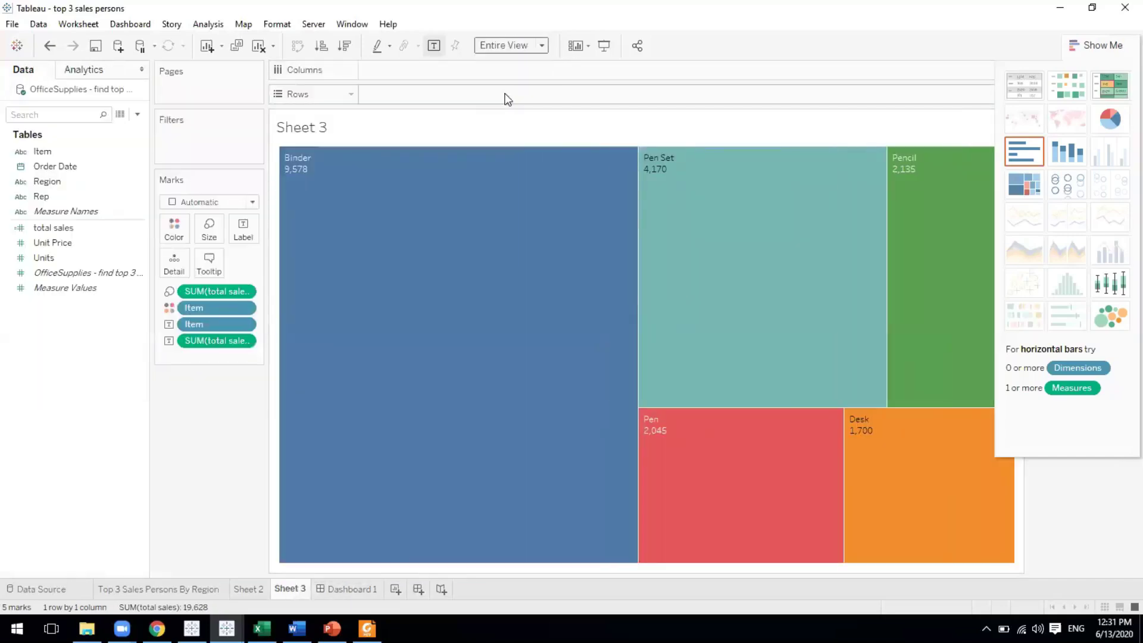
{"action": "left_click", "coordinate": [331, 589]}
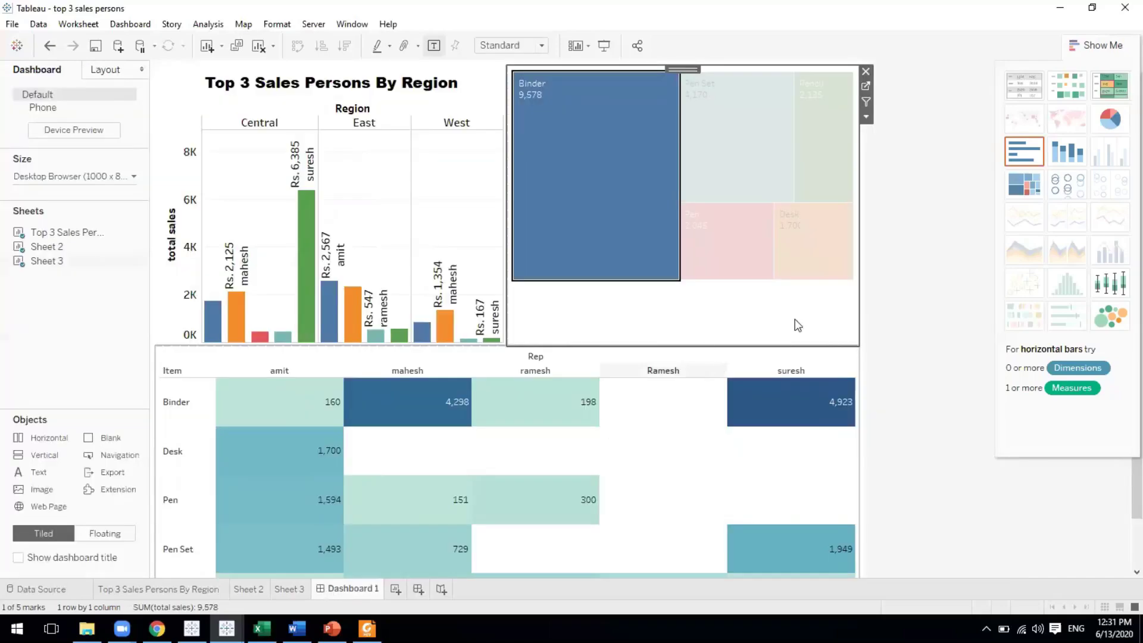
{"action": "left_click", "coordinate": [888, 293]}
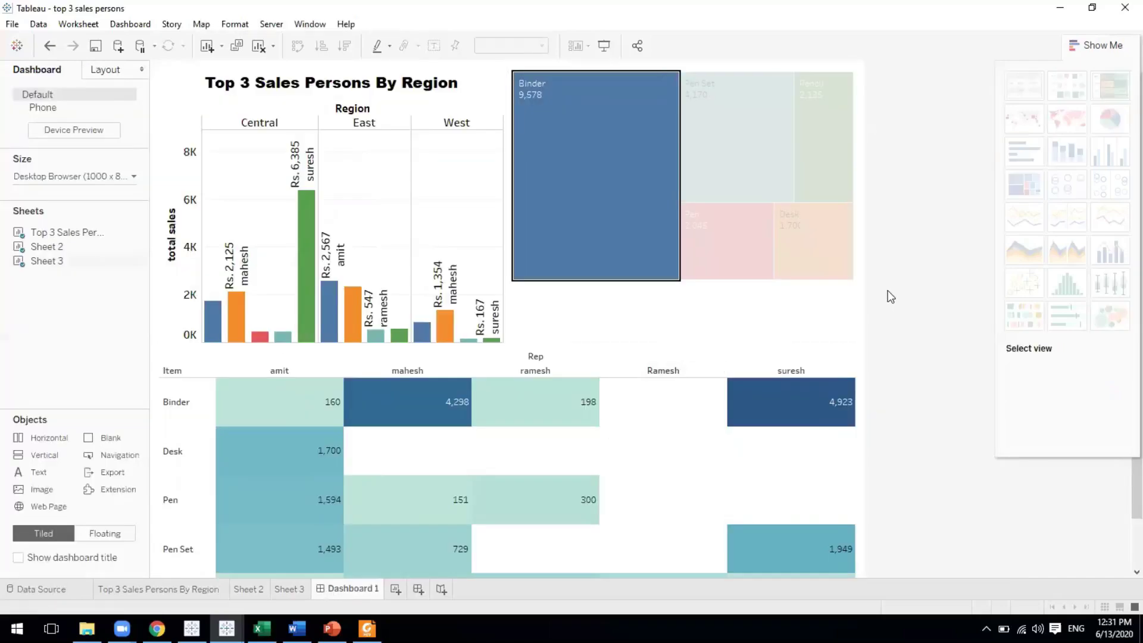
{"action": "left_click", "coordinate": [593, 317]}
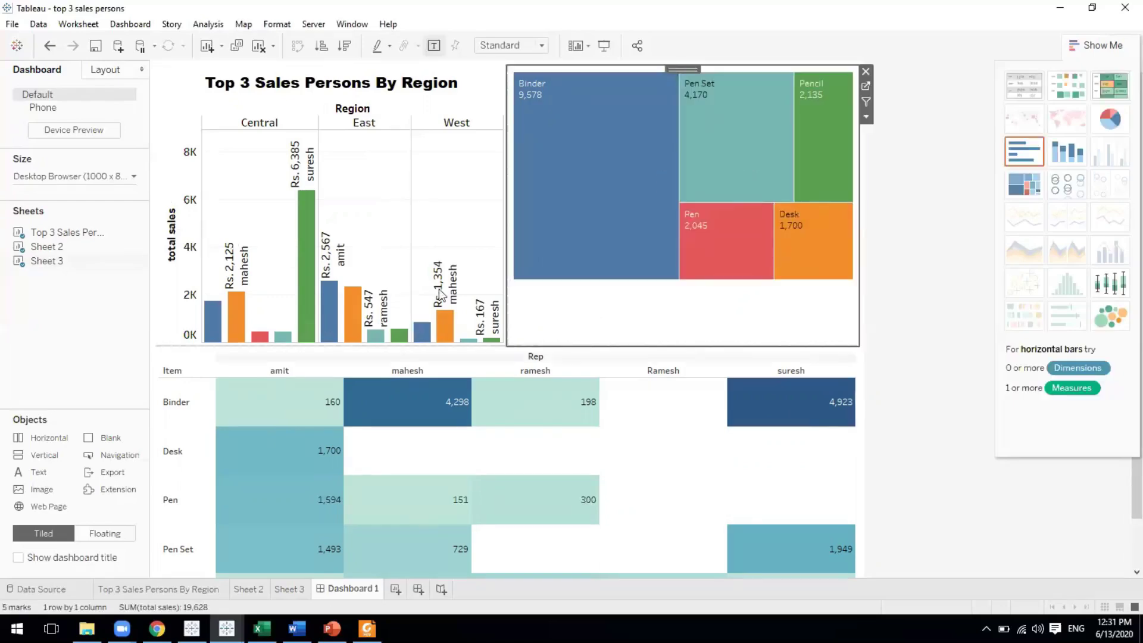
Step: Hide the Top 3 Sales Persons By Region title above the dashboard's bar chart
{"action": "left_click", "coordinate": [349, 89]}
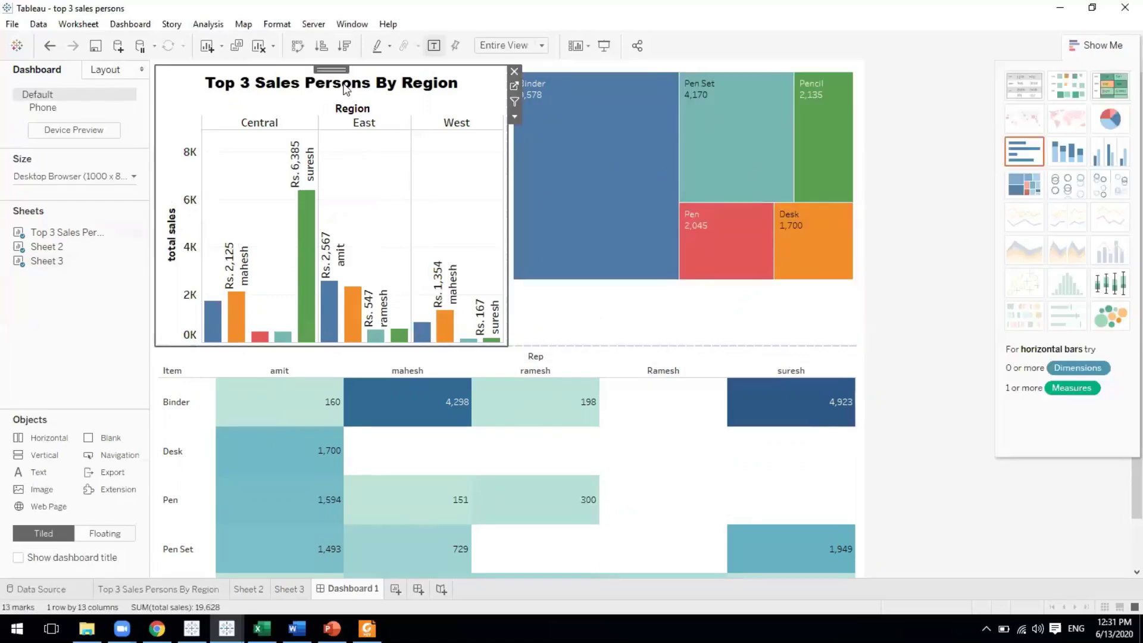
{"action": "right_click", "coordinate": [448, 94]}
{"action": "left_click", "coordinate": [488, 131]}
{"action": "left_click", "coordinate": [957, 263]}
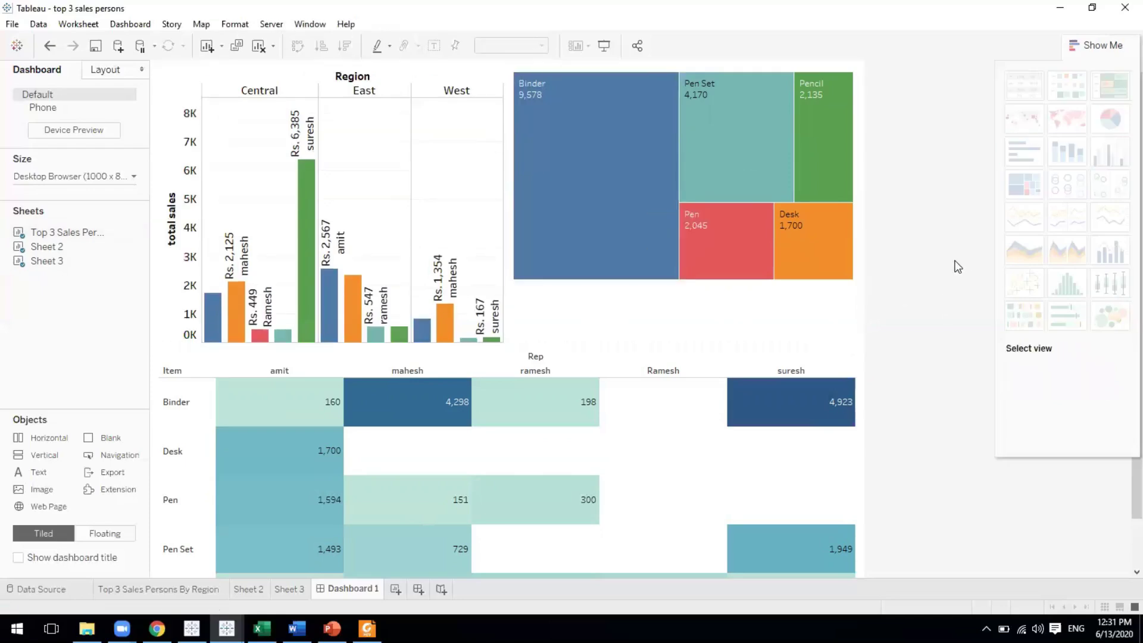
Step: Check the dashboard's treemap and bar chart, and show Dashboard 1 in presentation mode
{"action": "left_click", "coordinate": [813, 241]}
{"action": "left_click", "coordinate": [416, 243]}
{"action": "left_click", "coordinate": [639, 271]}
{"action": "left_click", "coordinate": [865, 159]}
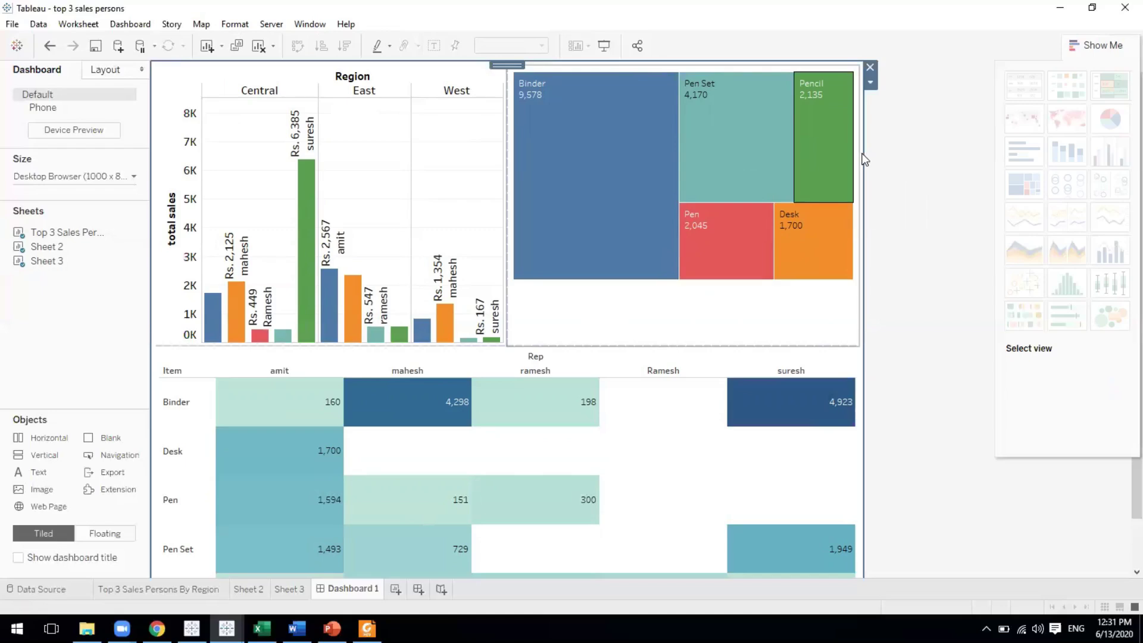
{"action": "left_click", "coordinate": [603, 47]}
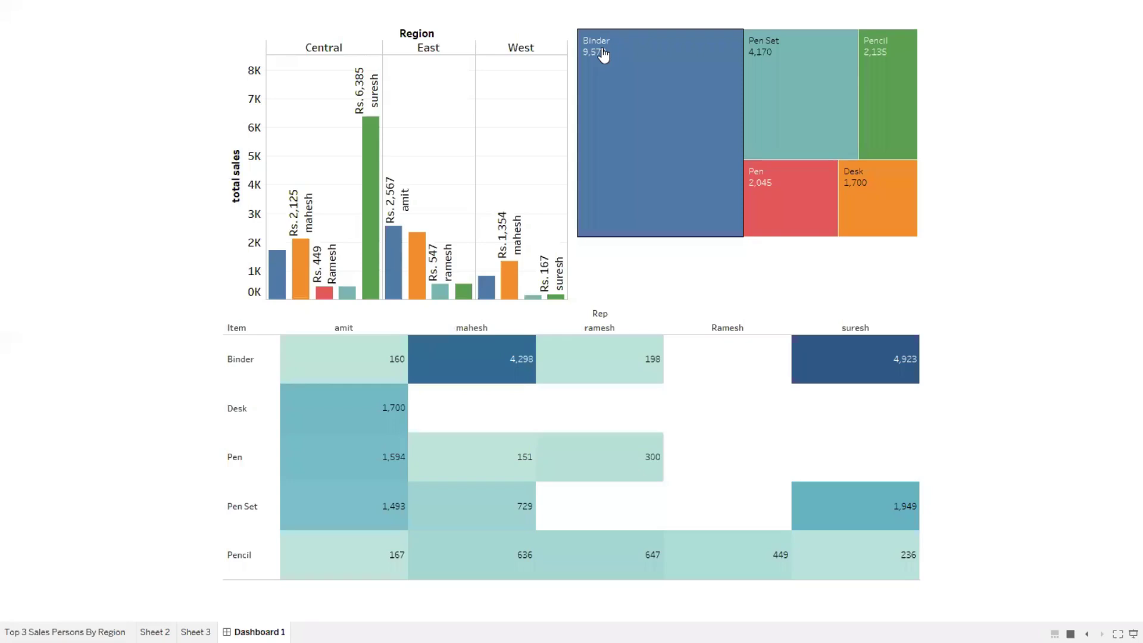